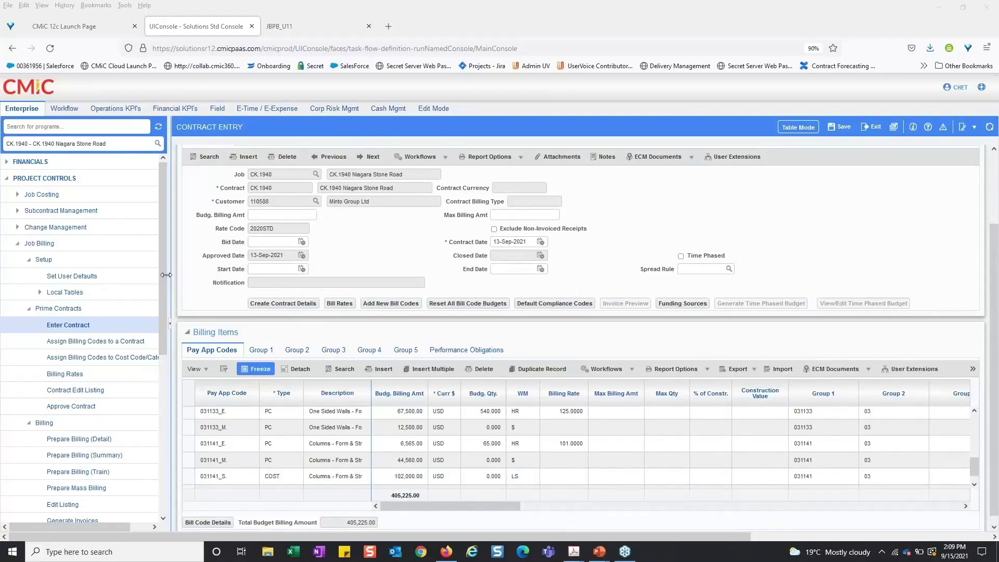
# Open the Assign Cost Codes program for jobs under Job Costing
pyautogui.click(29, 259)
pyautogui.click(29, 276)
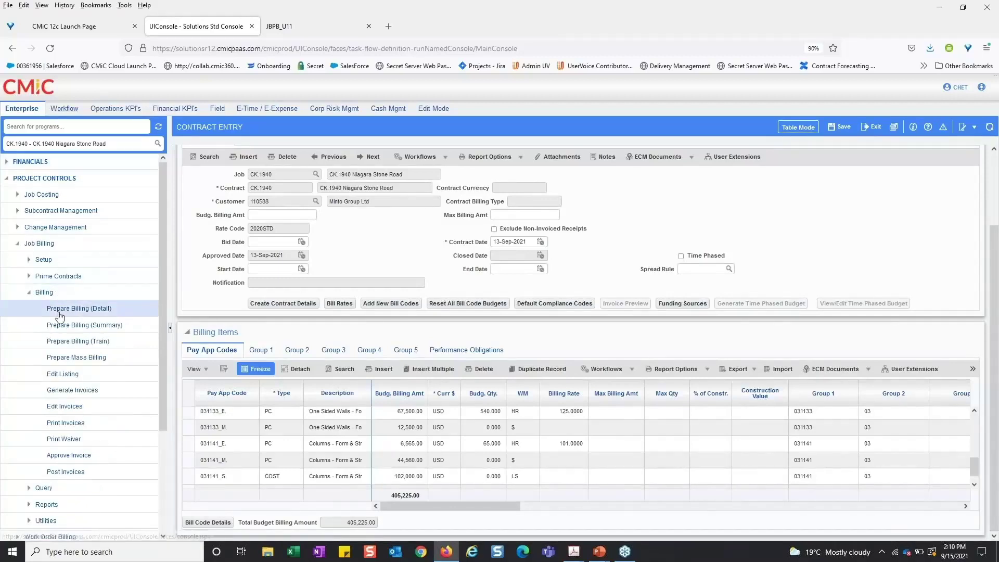
pyautogui.click(29, 293)
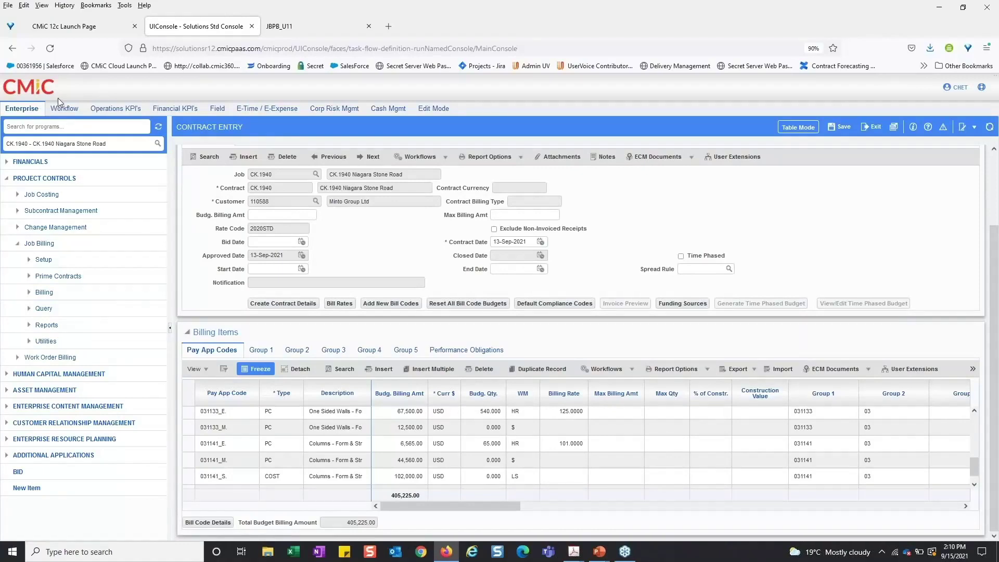
pyautogui.click(18, 194)
pyautogui.click(30, 227)
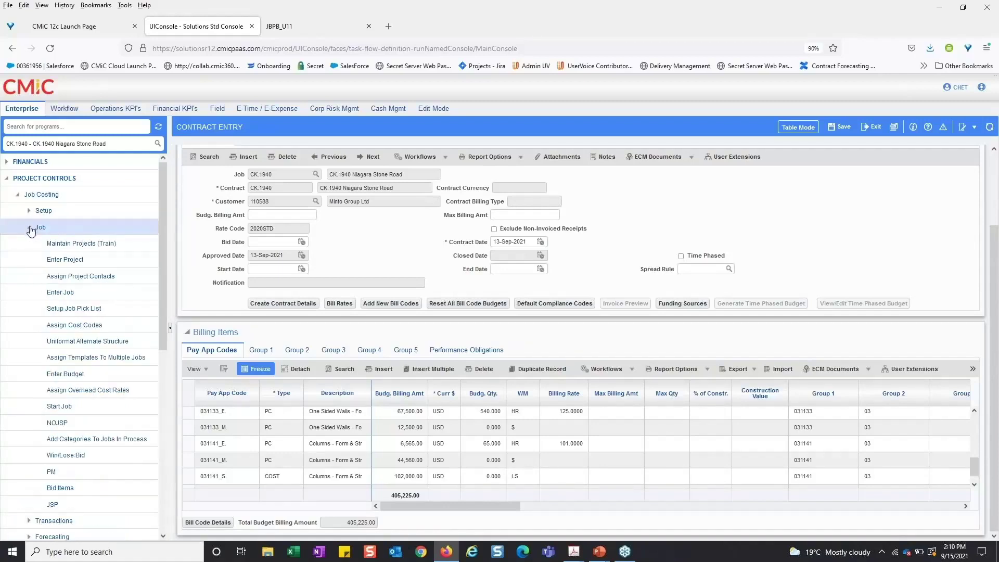
pyautogui.click(79, 327)
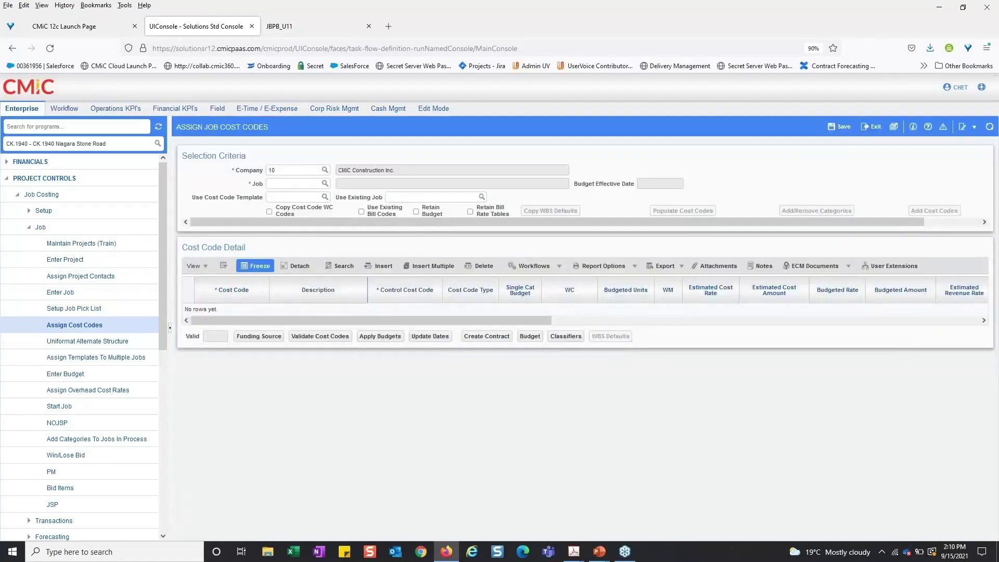
# Load job CK.1940 for cost code assignment in company 10
pyautogui.click(286, 185)
pyautogui.press('Tab')
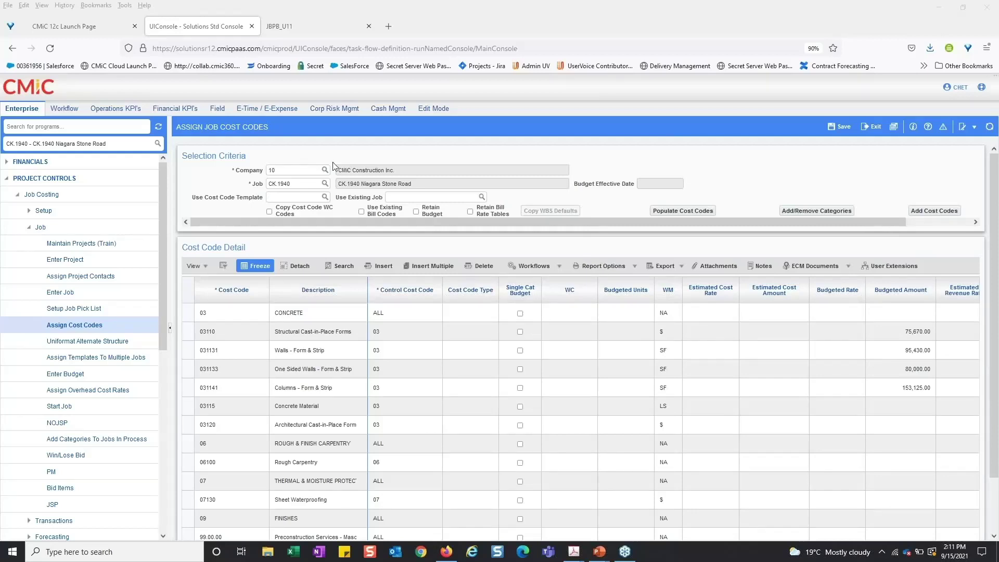
pyautogui.moveTo(249, 185); pyautogui.dragTo(268, 188)
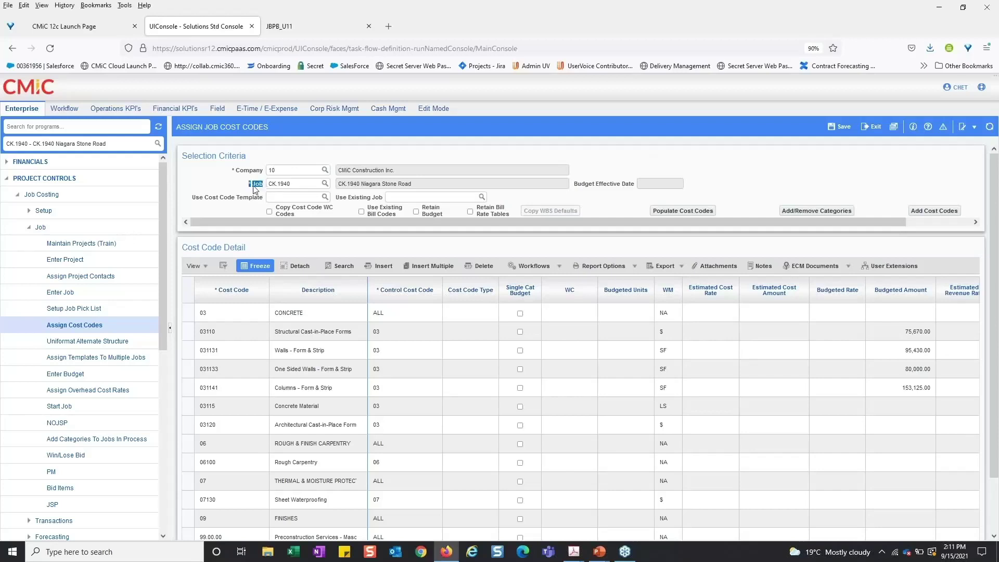
pyautogui.click(257, 190)
pyautogui.scroll(-1, 311, 243)
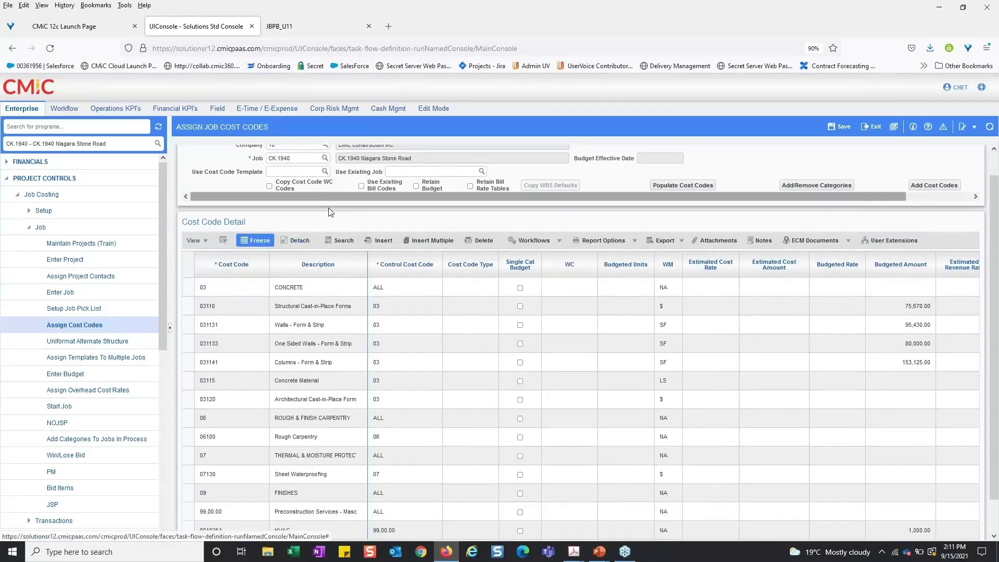
pyautogui.scroll(1, 328, 214)
# Select PY.TEM as the cost code template and try to populate the job's cost codes from it
pyautogui.click(325, 172)
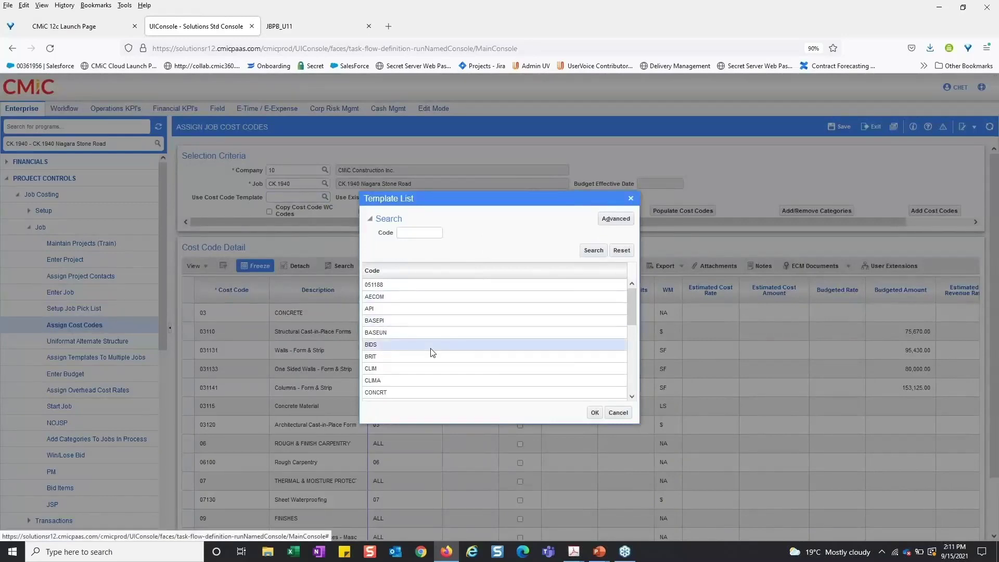
pyautogui.scroll(-2, 431, 353)
pyautogui.scroll(-5, 431, 352)
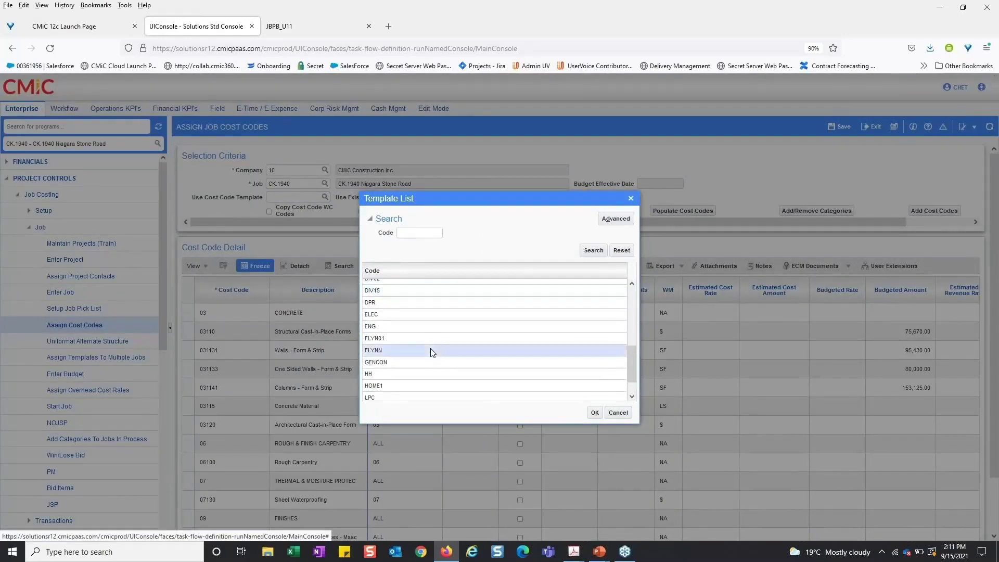
pyautogui.scroll(-3, 430, 348)
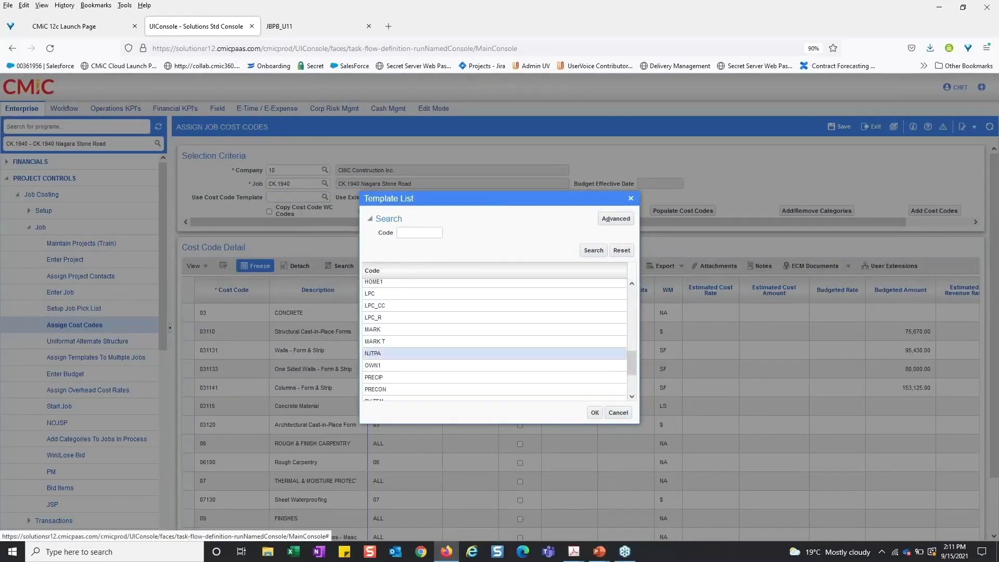
pyautogui.scroll(-2, 390, 374)
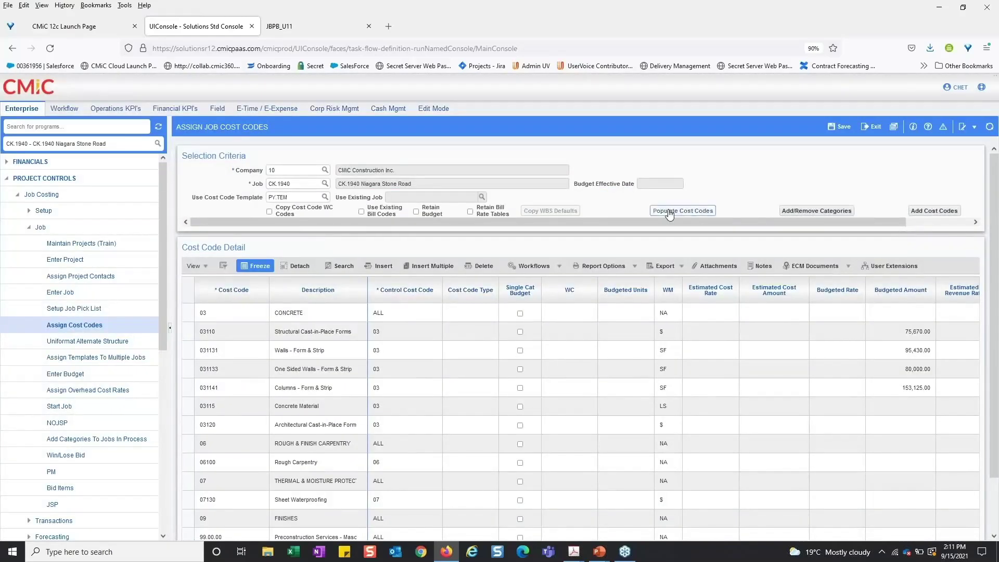
pyautogui.click(668, 212)
pyautogui.doubleClick(301, 196)
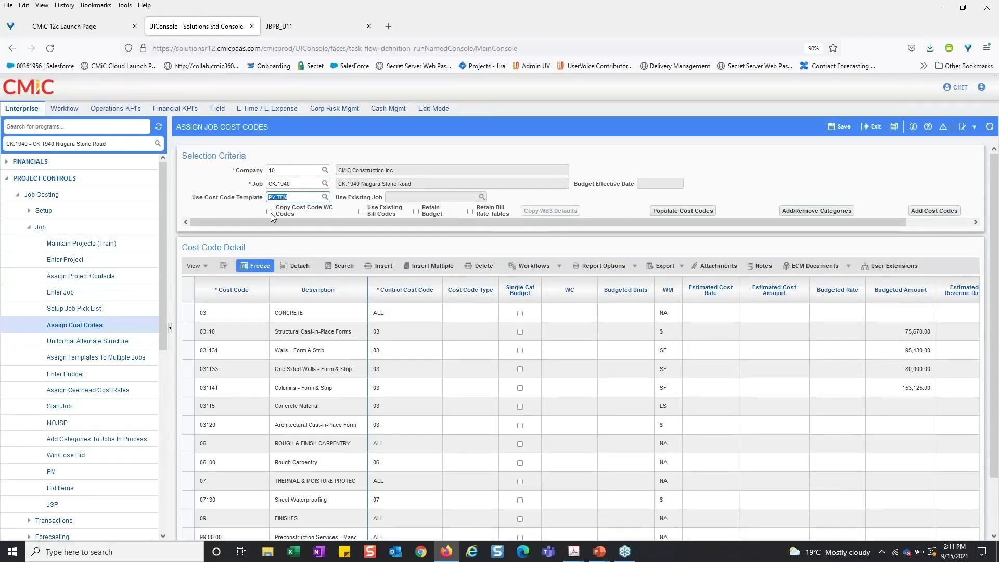
# Choose cost code template 051188 and populate the job's cost codes from it
pyautogui.click(324, 197)
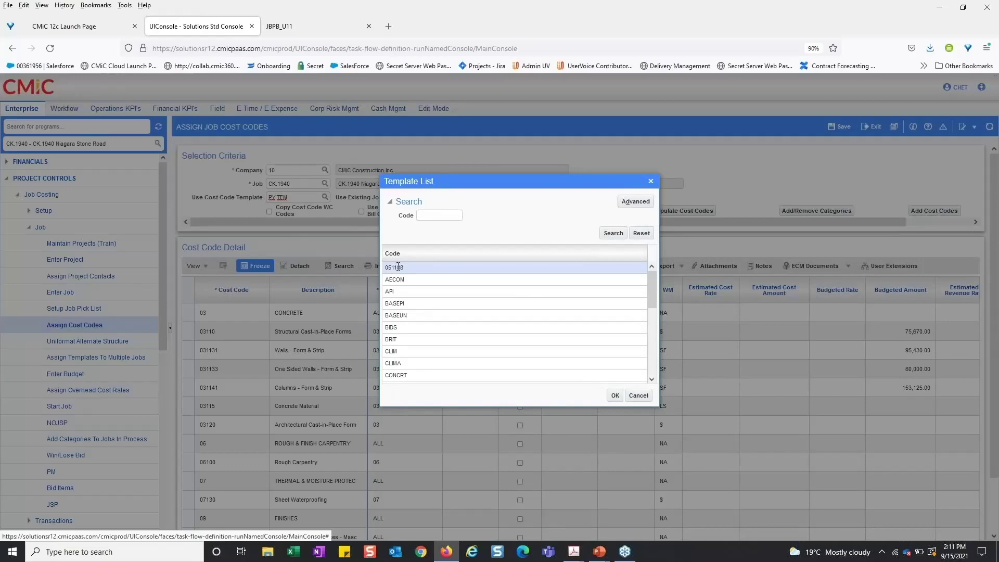
pyautogui.click(615, 395)
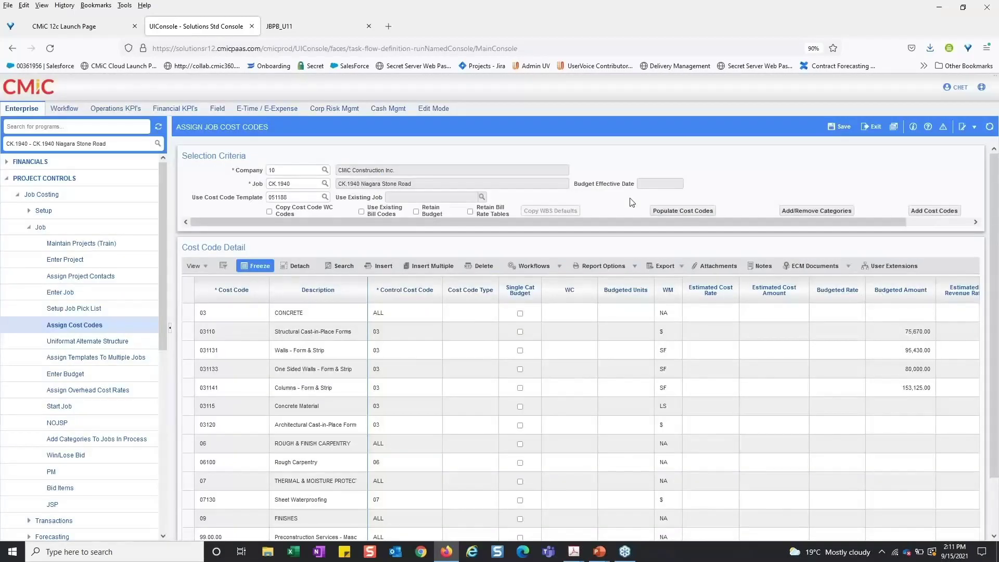
pyautogui.doubleClick(292, 196)
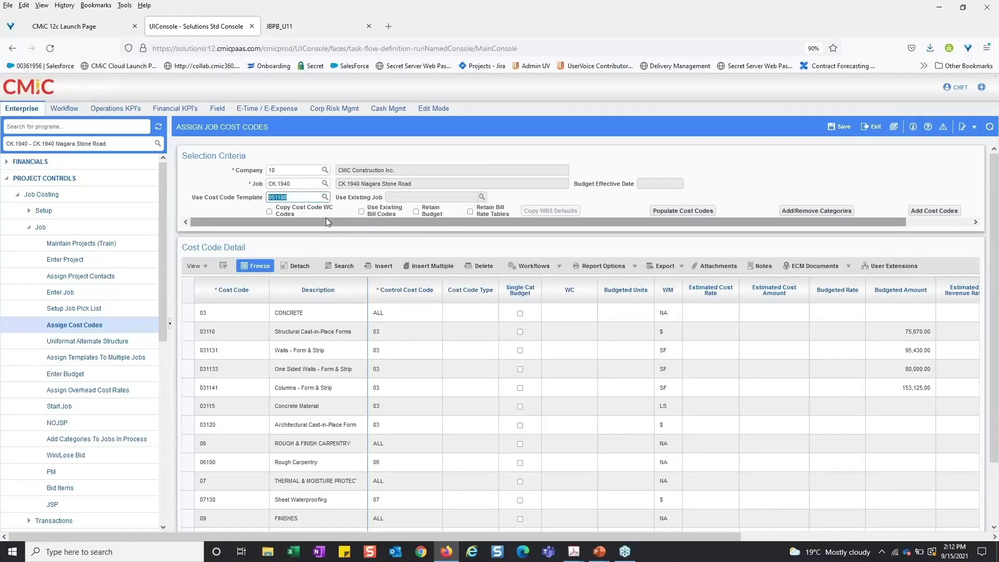
pyautogui.click(683, 211)
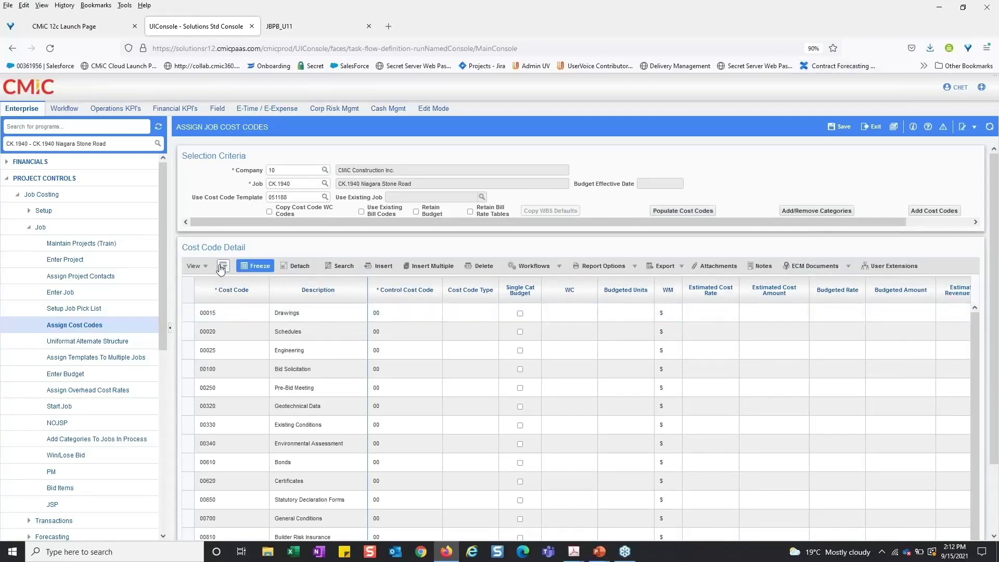
# Detach the cost code table and open the category assignment for cost code 01100 General Conditions
pyautogui.click(295, 266)
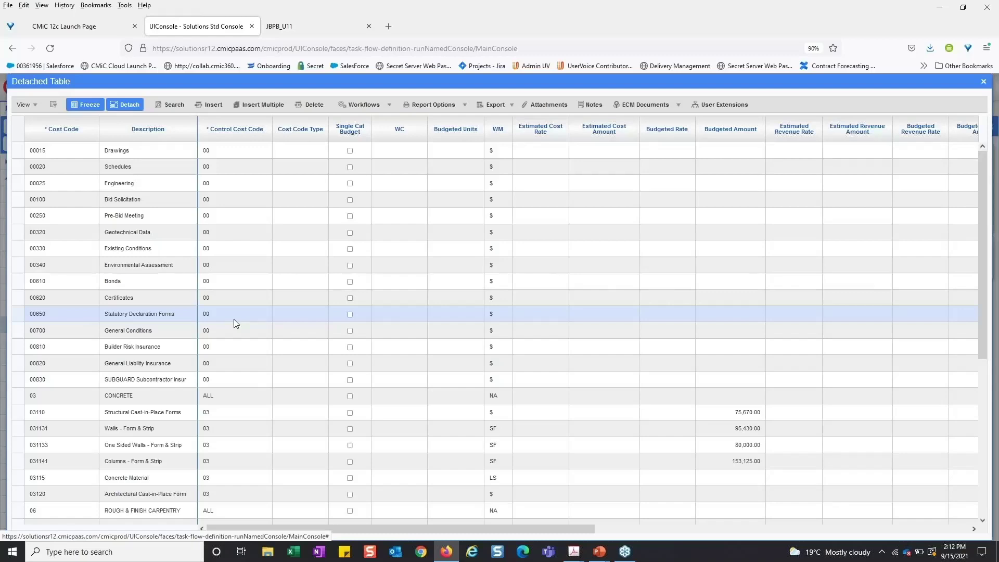
pyautogui.scroll(-5, 233, 319)
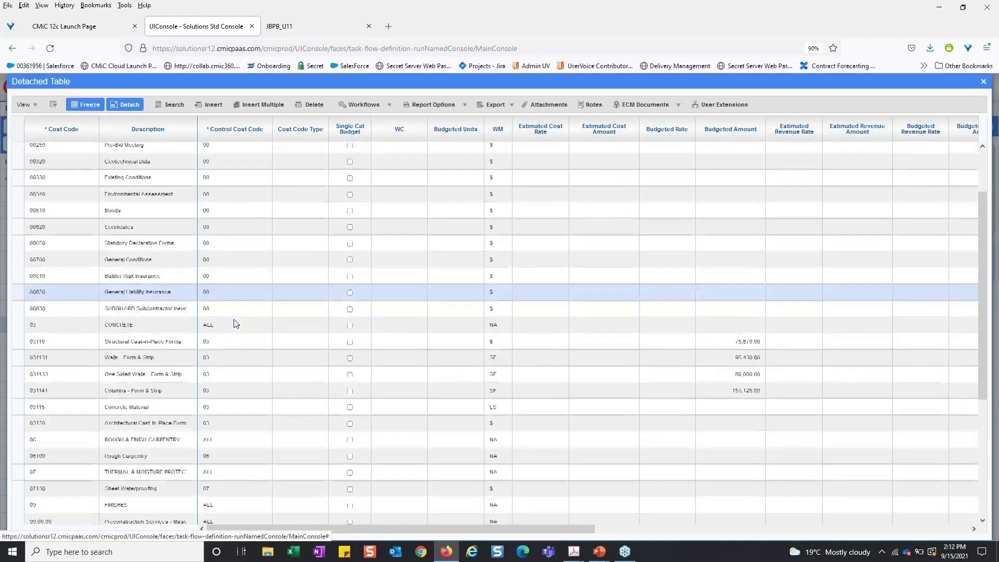
pyautogui.scroll(-3, 233, 320)
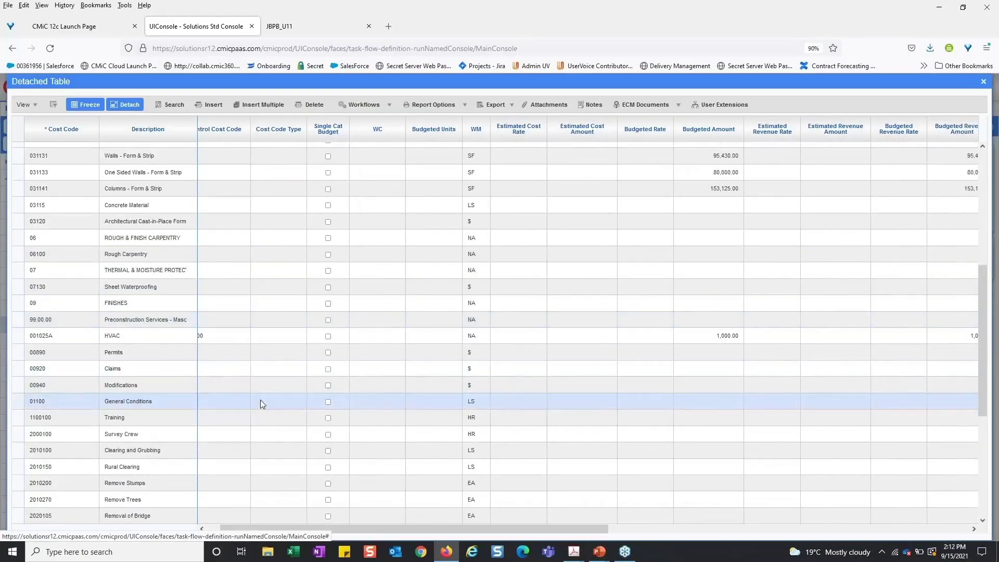
pyautogui.hscroll(10, 260, 399)
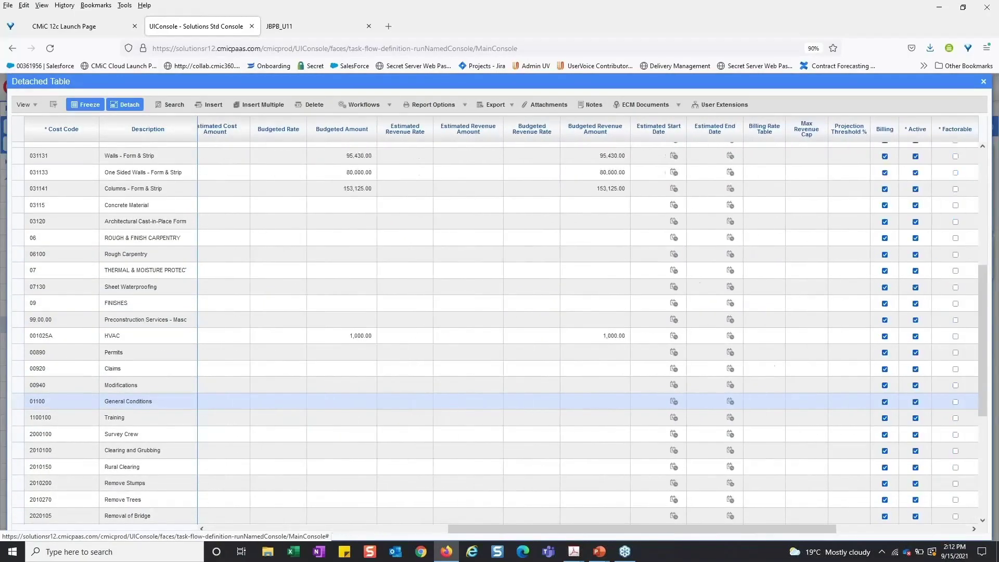
pyautogui.hscroll(6, 260, 402)
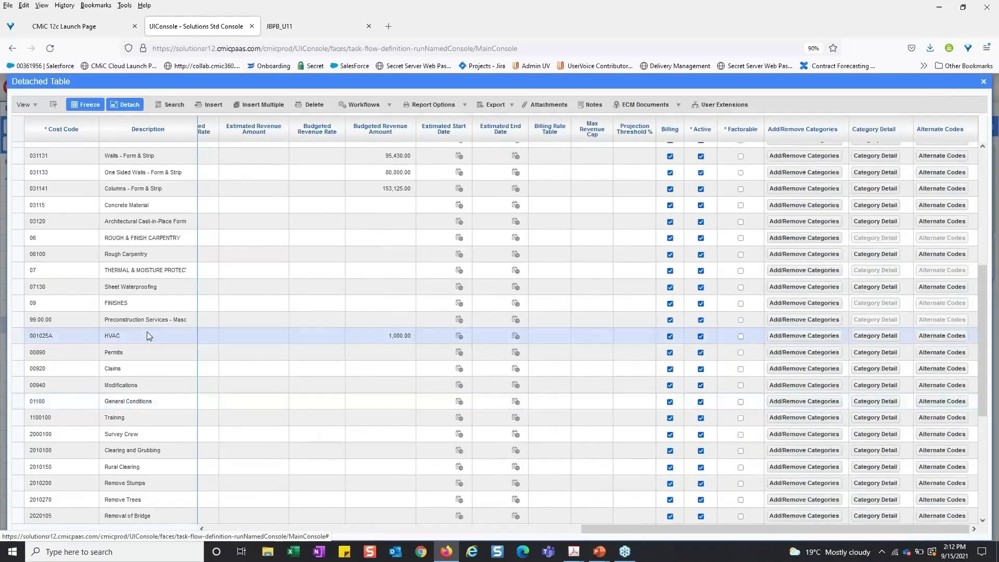
pyautogui.click(794, 402)
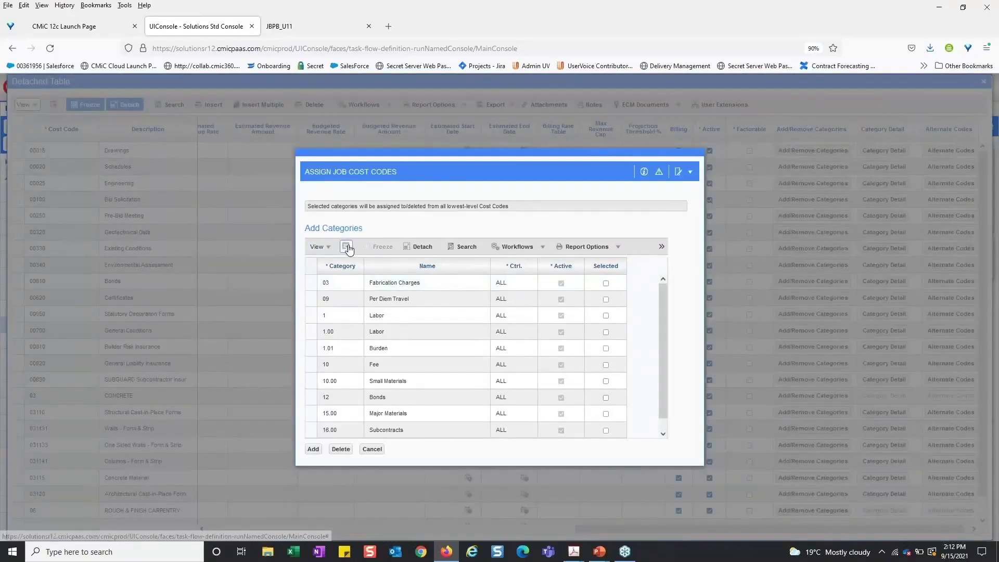
# Filter the categories by L and select category L, Labor
pyautogui.click(346, 247)
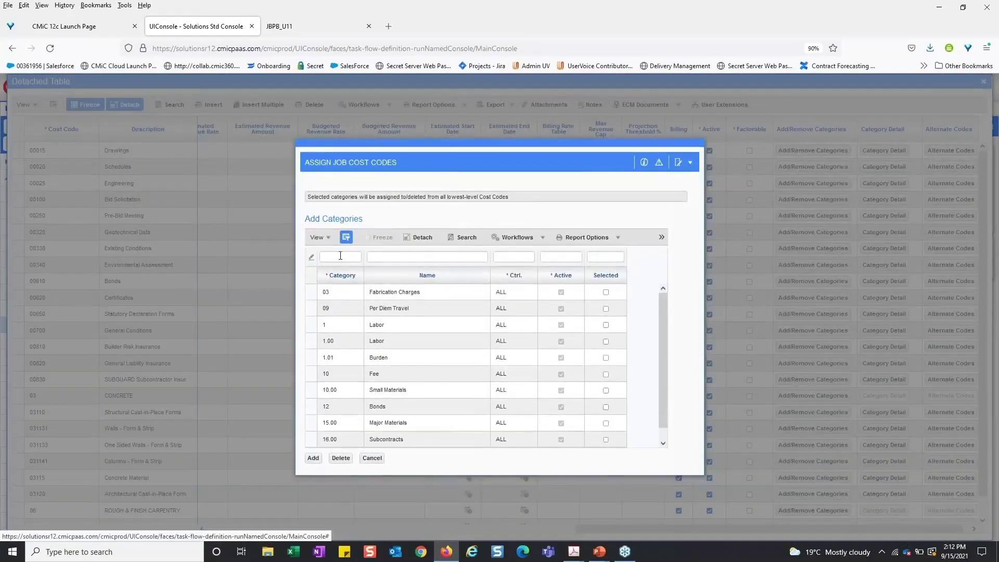
pyautogui.click(340, 256)
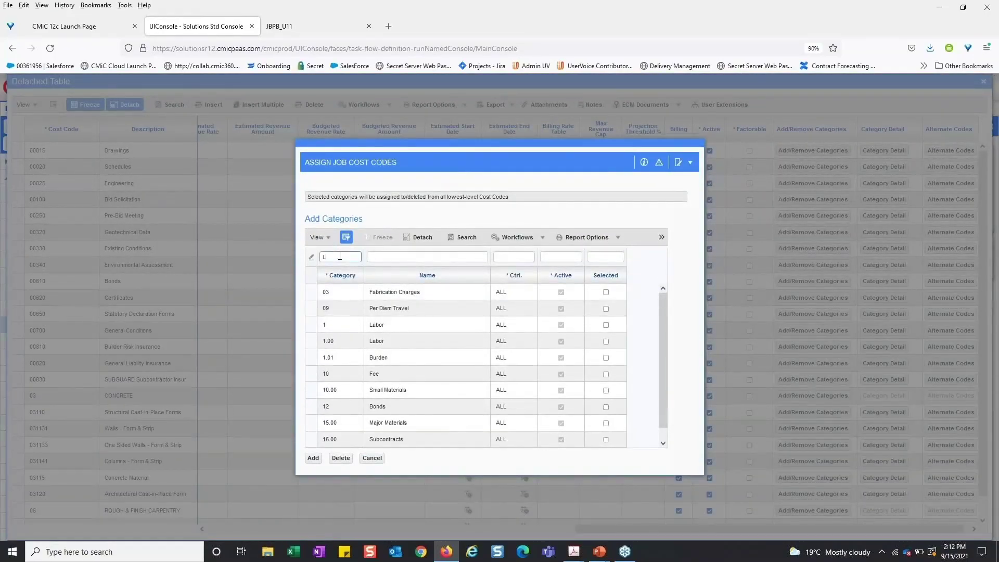
pyautogui.press('Return')
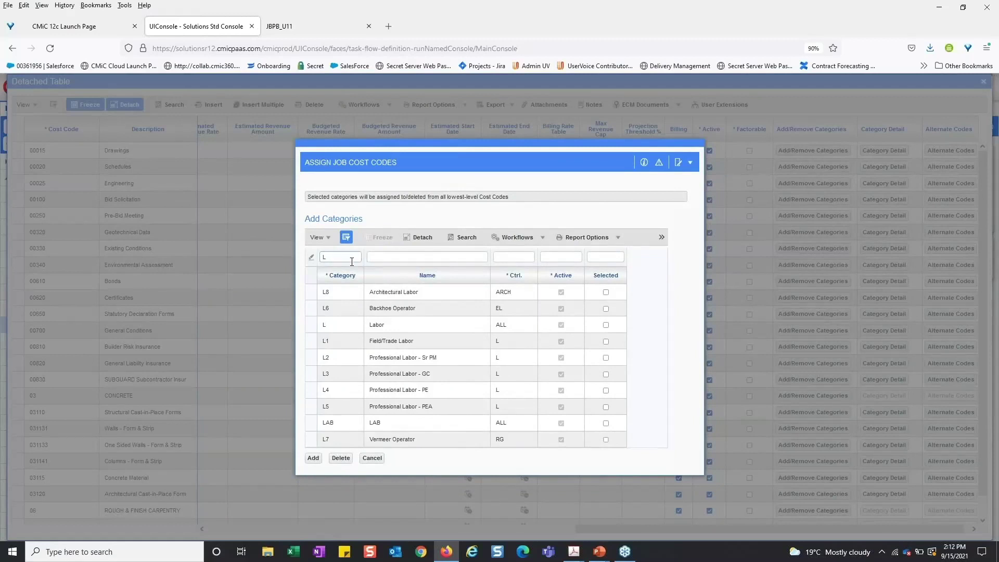
pyautogui.click(606, 326)
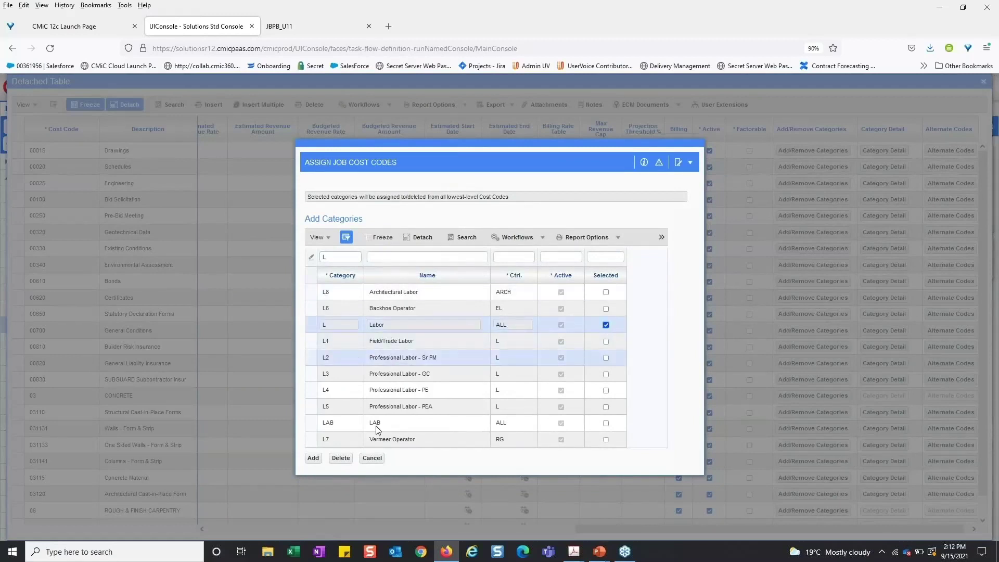
# Filter the categories by M, select category M, Materials, and add the selected categories to the cost code
pyautogui.doubleClick(337, 257)
pyautogui.write('M')
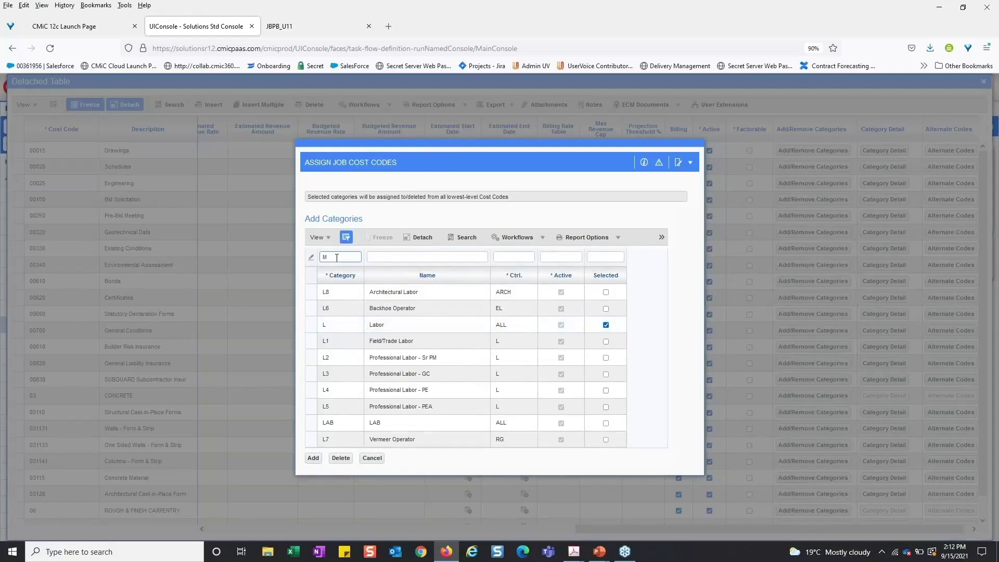
pyautogui.press('Return')
pyautogui.click(605, 325)
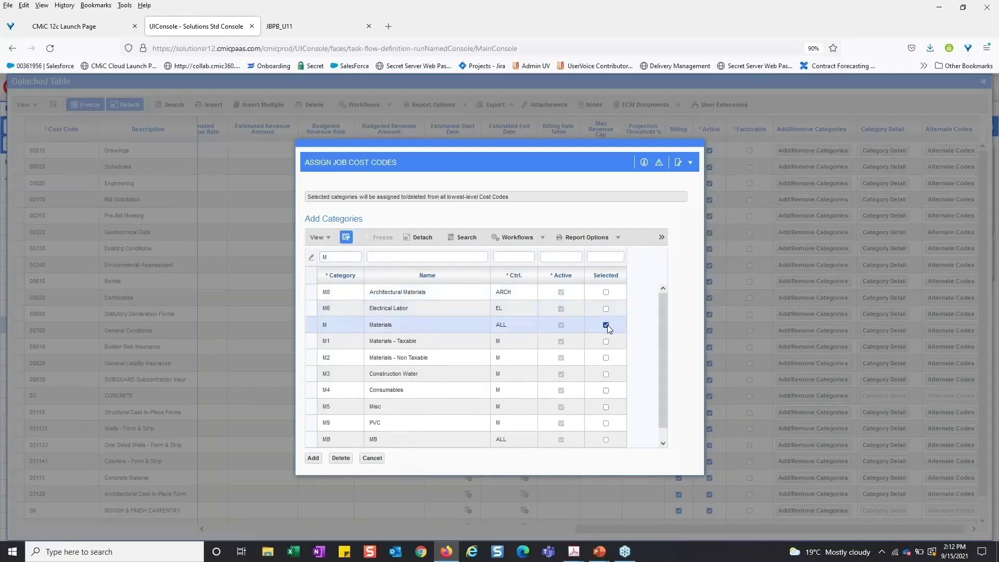
pyautogui.click(312, 458)
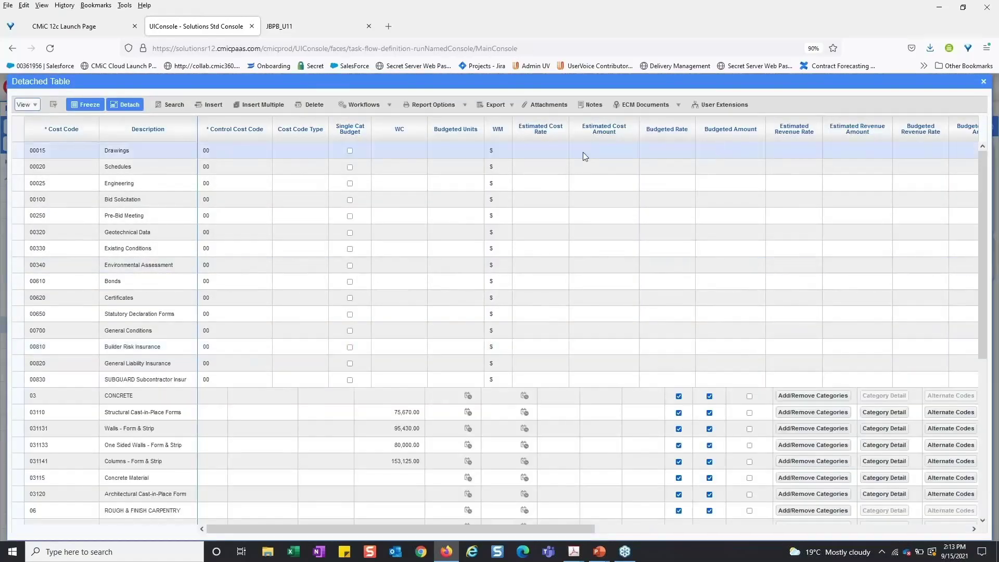
# Reattach the cost code table and save the job's cost code assignments
pyautogui.click(127, 105)
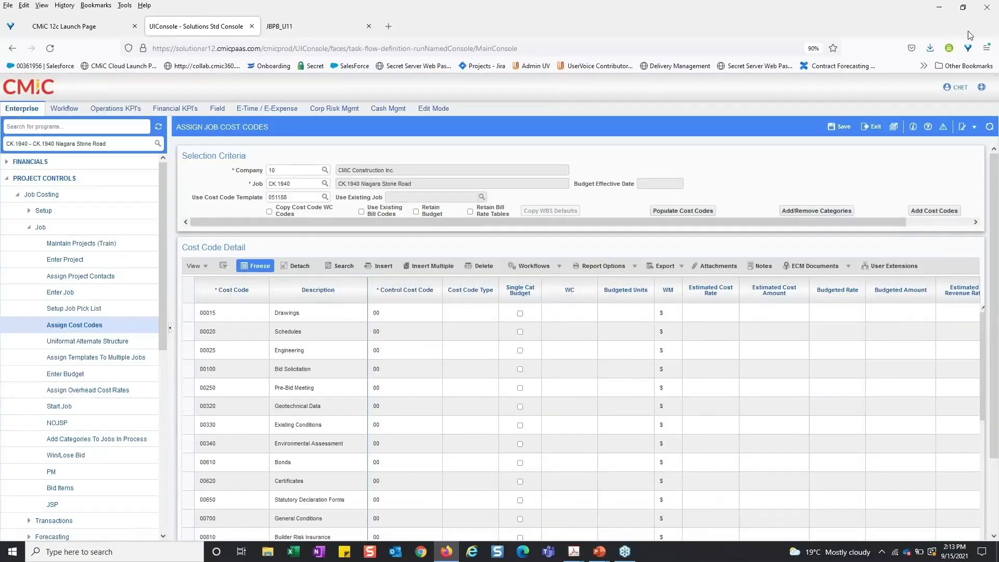
pyautogui.click(836, 123)
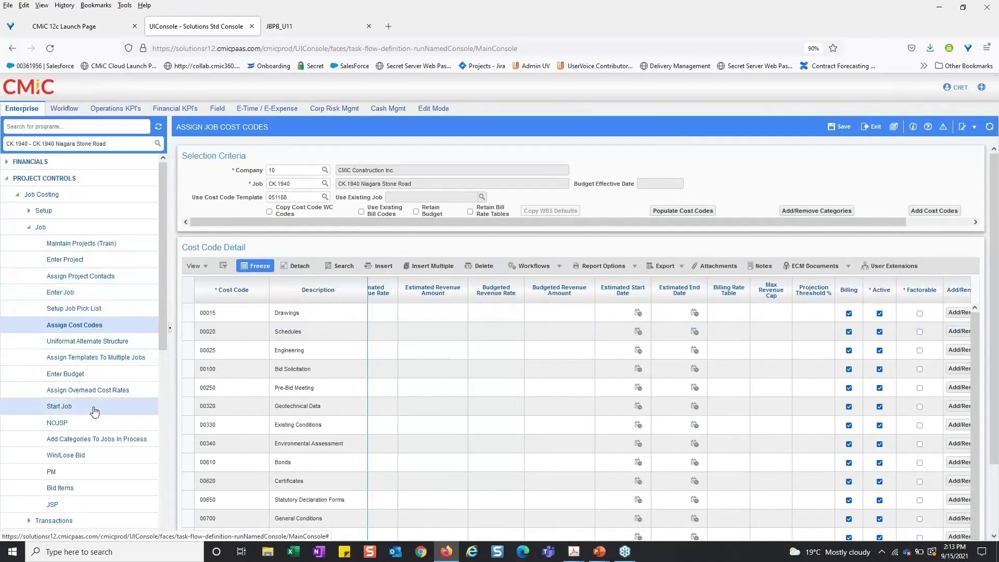
# Open the Enter Budget program in a new window and load job CK.1940
pyautogui.scroll(-1, 94, 411)
pyautogui.scroll(-1, 95, 411)
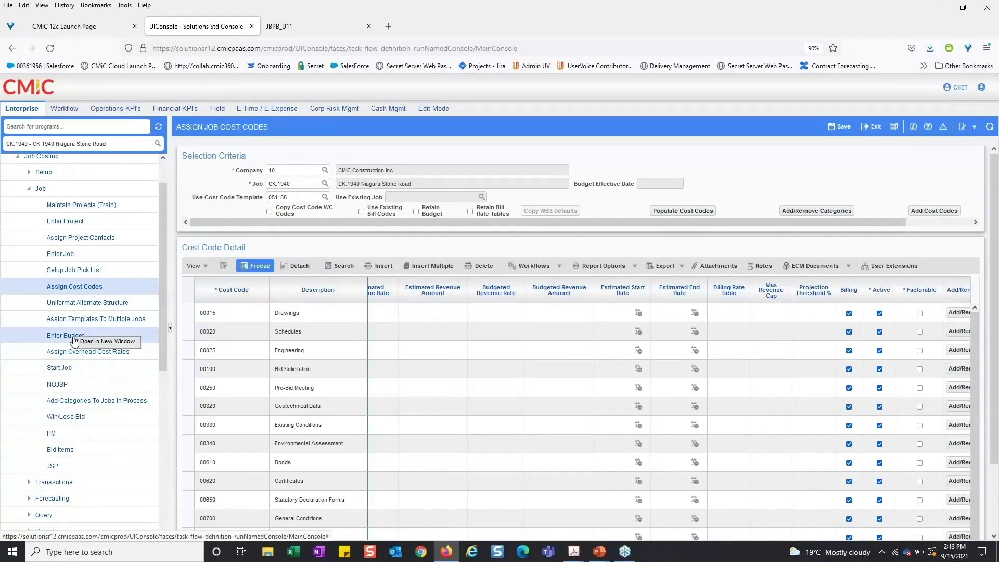
pyautogui.click(87, 344)
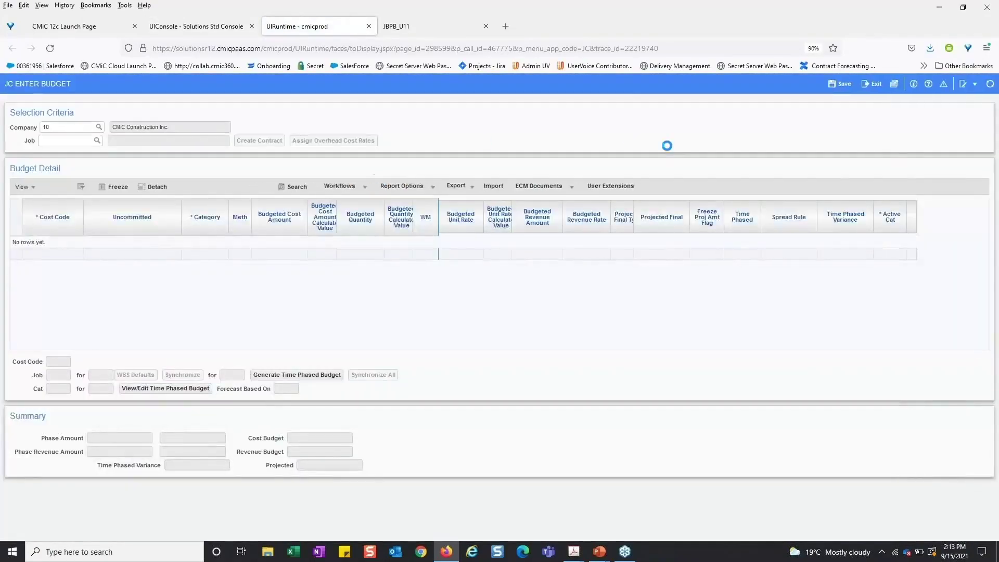
pyautogui.click(83, 141)
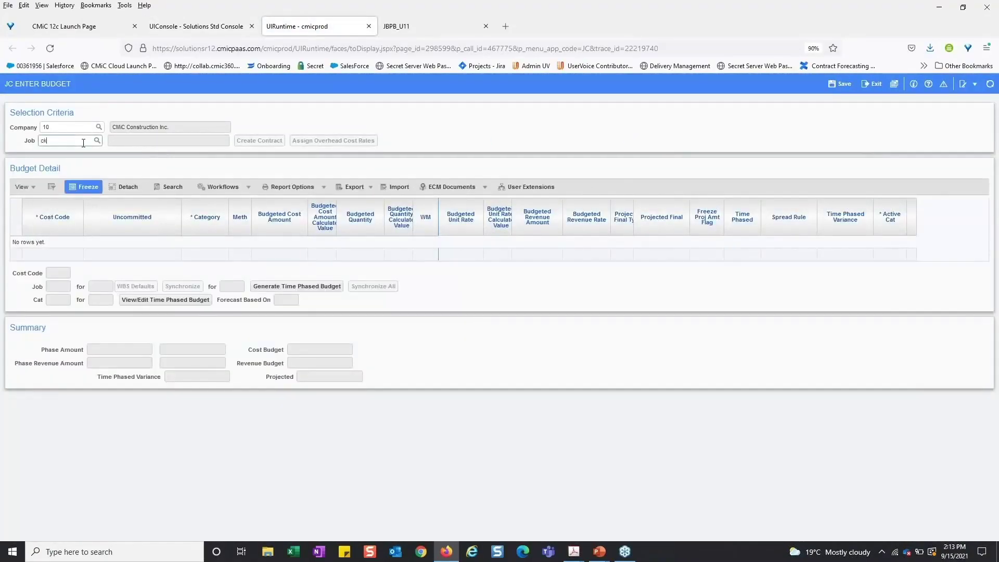
pyautogui.press('Tab')
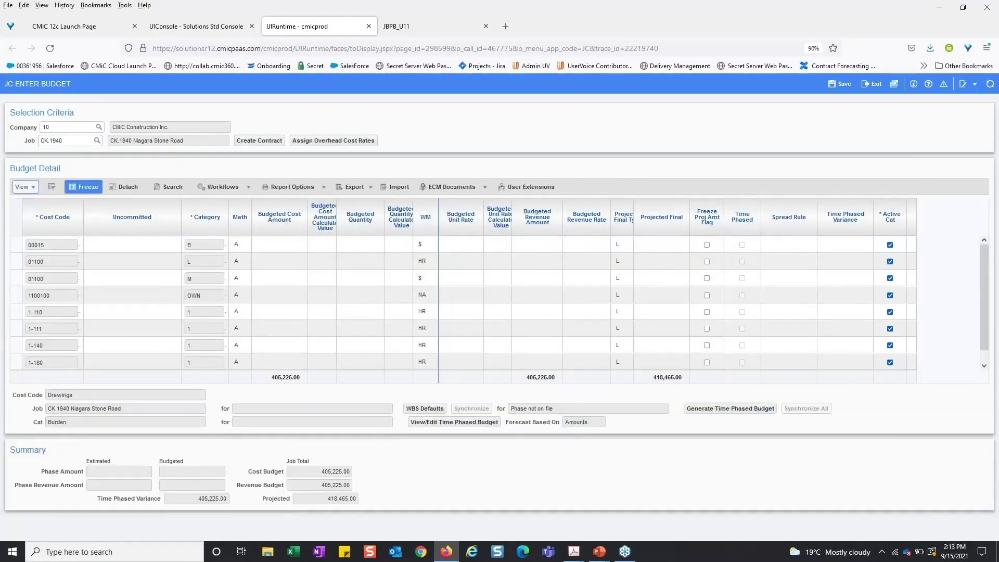
# Detach the budget detail table and look through the job's cost code and category rows
pyautogui.click(140, 278)
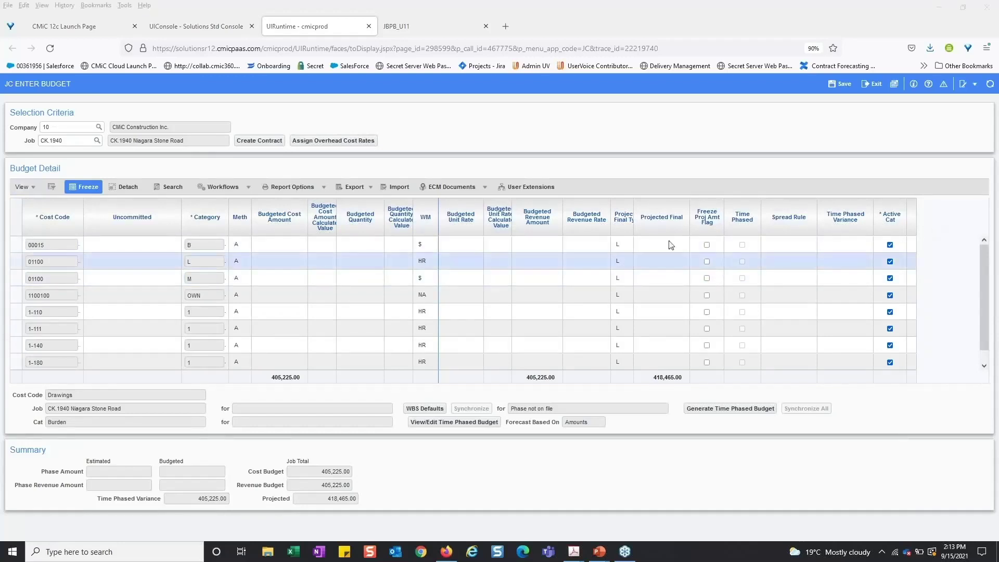
pyautogui.click(123, 186)
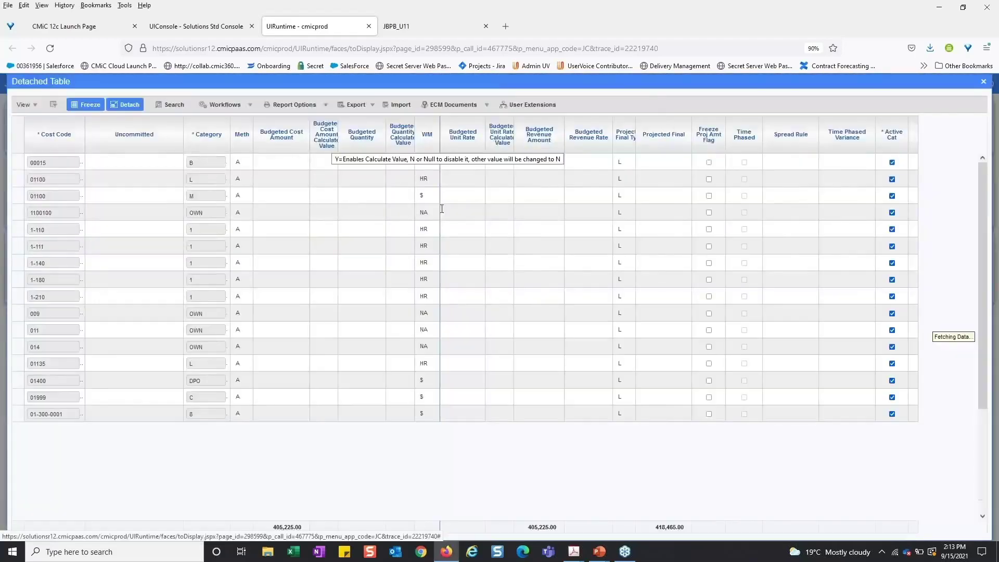
pyautogui.scroll(-5, 499, 333)
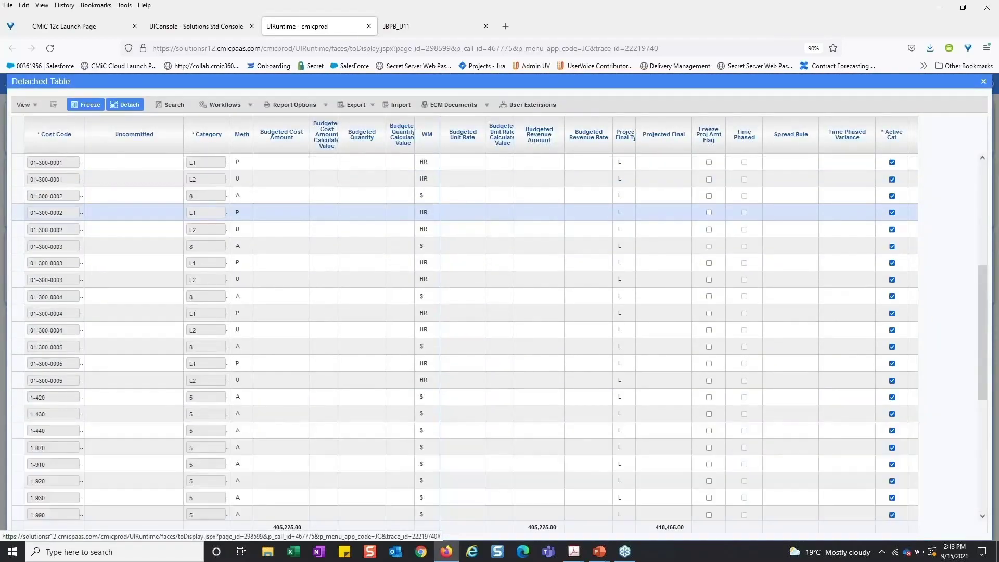
pyautogui.scroll(-3, 295, 272)
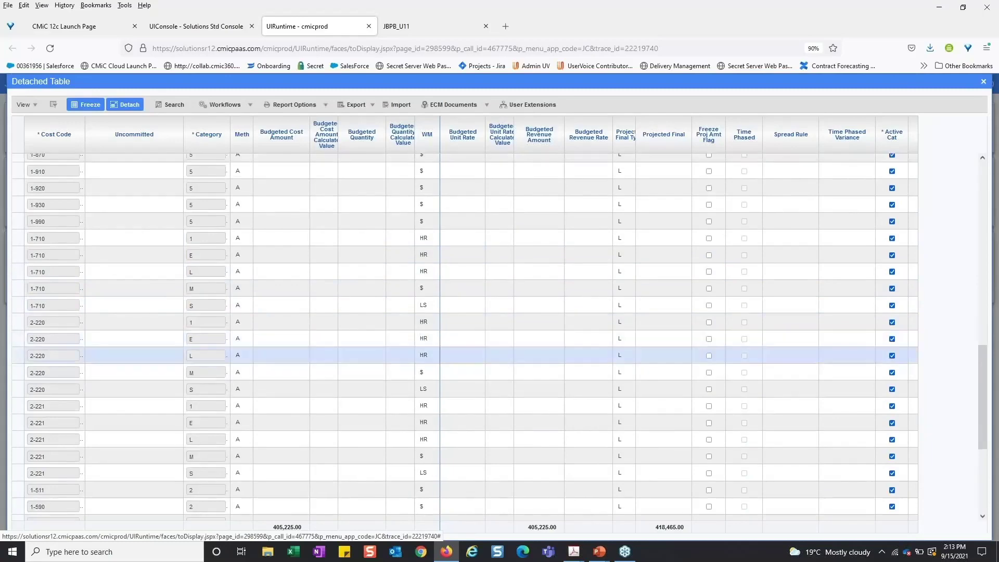
pyautogui.scroll(5, 590, 168)
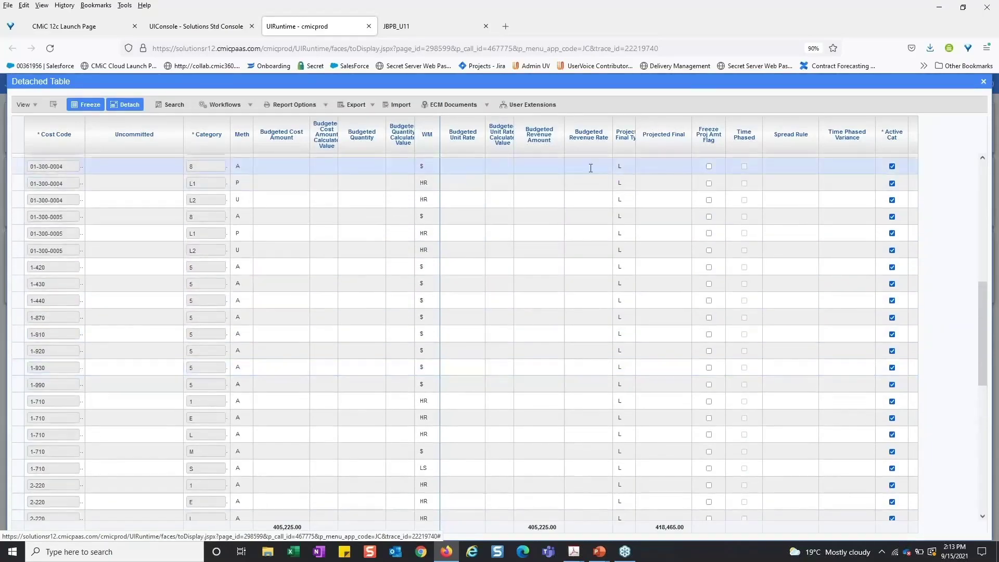
pyautogui.scroll(3, 368, 249)
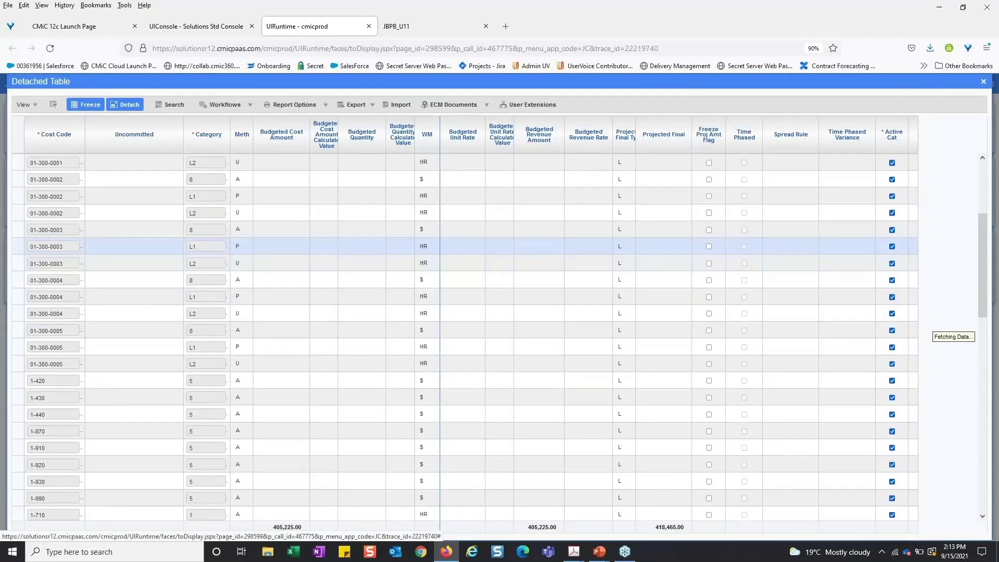
pyautogui.scroll(5, 465, 336)
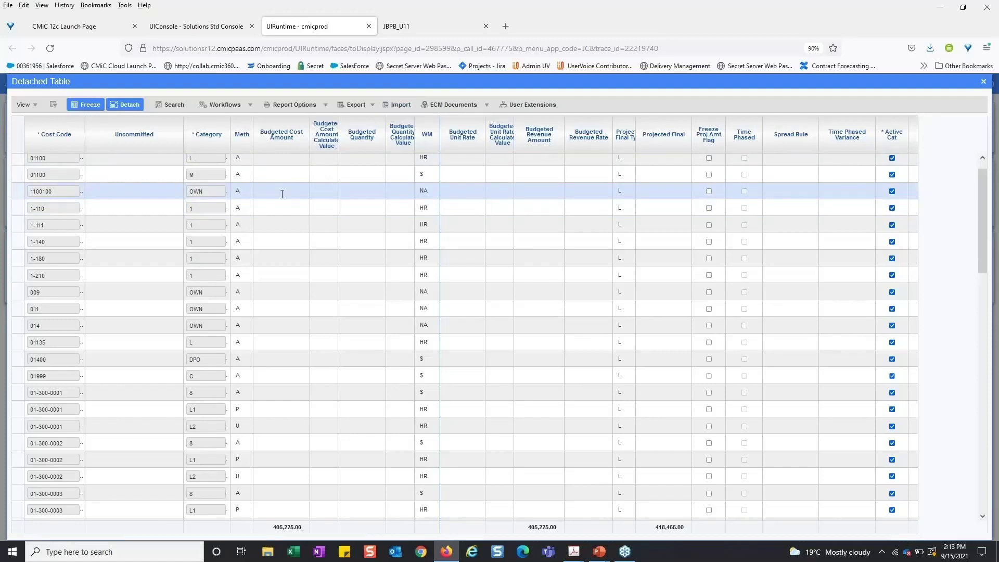
# Enter budgeted cost amounts of 45,000 for cost code 1-140 and 55,000 for cost code 1-180, both category 1
pyautogui.click(275, 242)
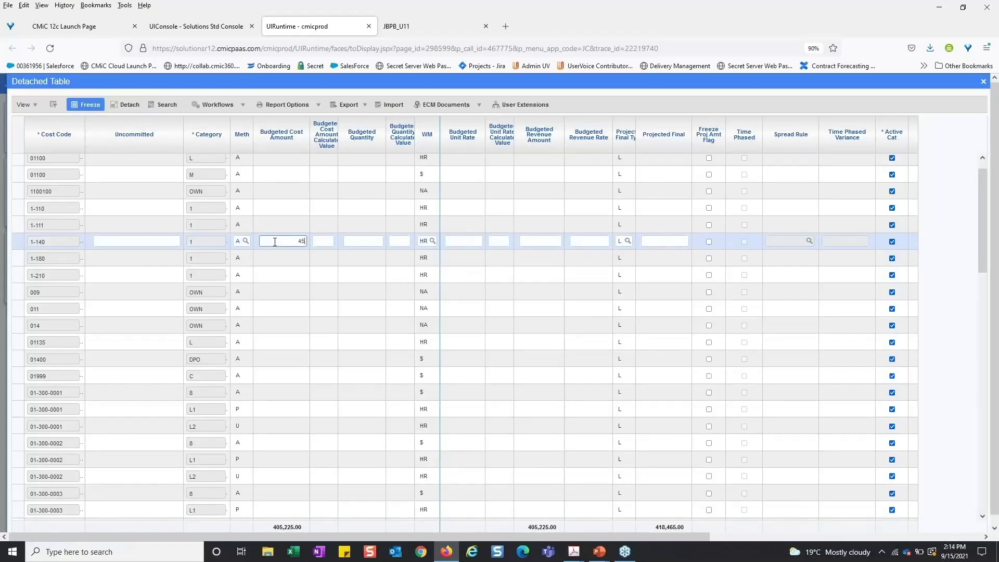
pyautogui.write('45000')
pyautogui.press('Tab')
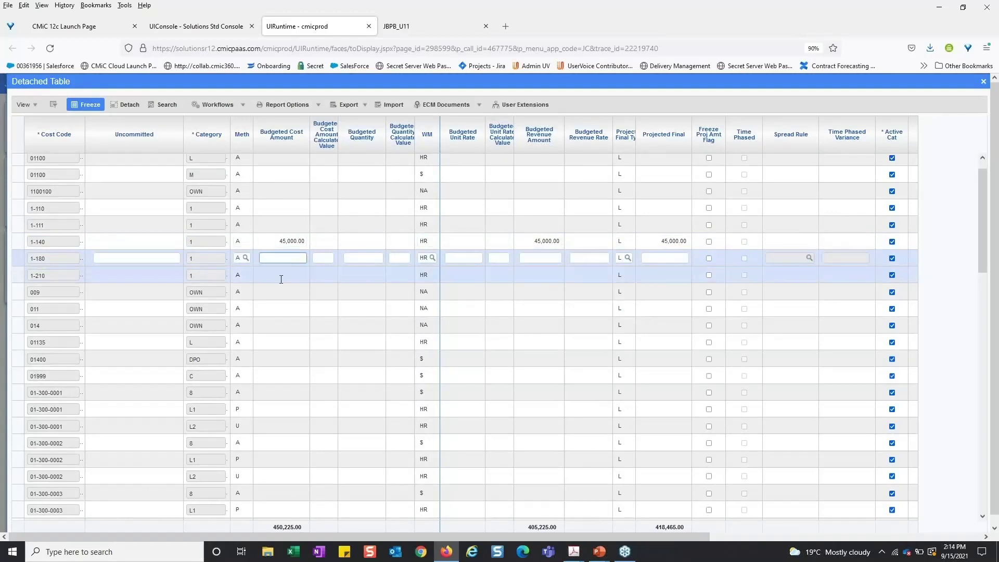
pyautogui.write('55,0000')
pyautogui.press('Tab')
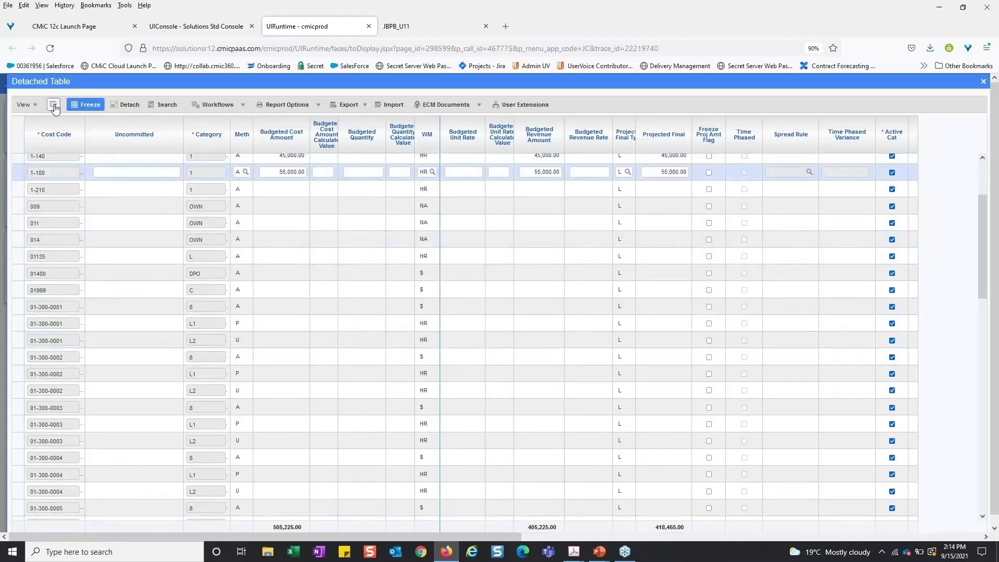
# Filter the budget rows to budgeted cost amounts >0, review them, and reattach the table
pyautogui.click(54, 106)
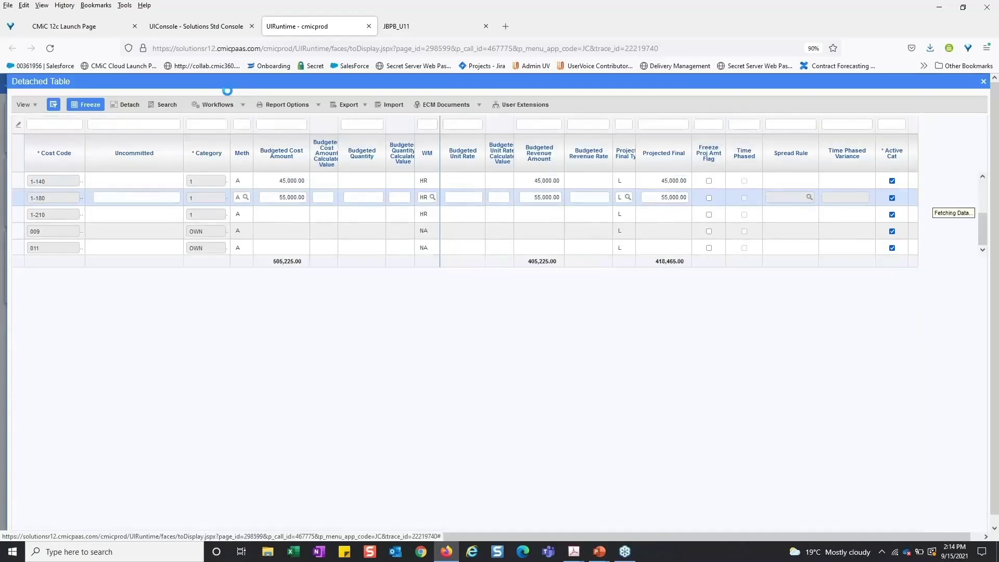
pyautogui.click(275, 125)
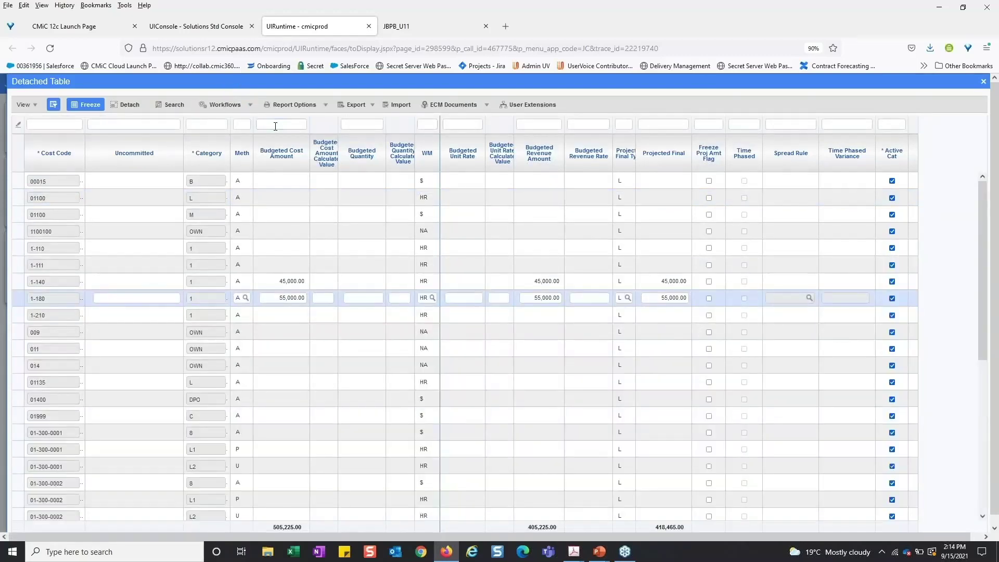
pyautogui.press('Return')
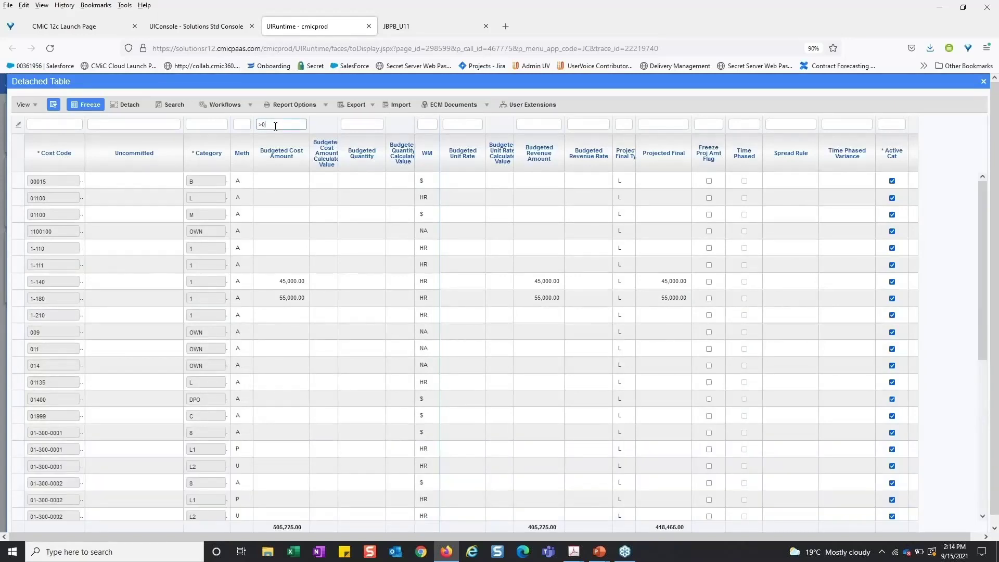
pyautogui.press('Return')
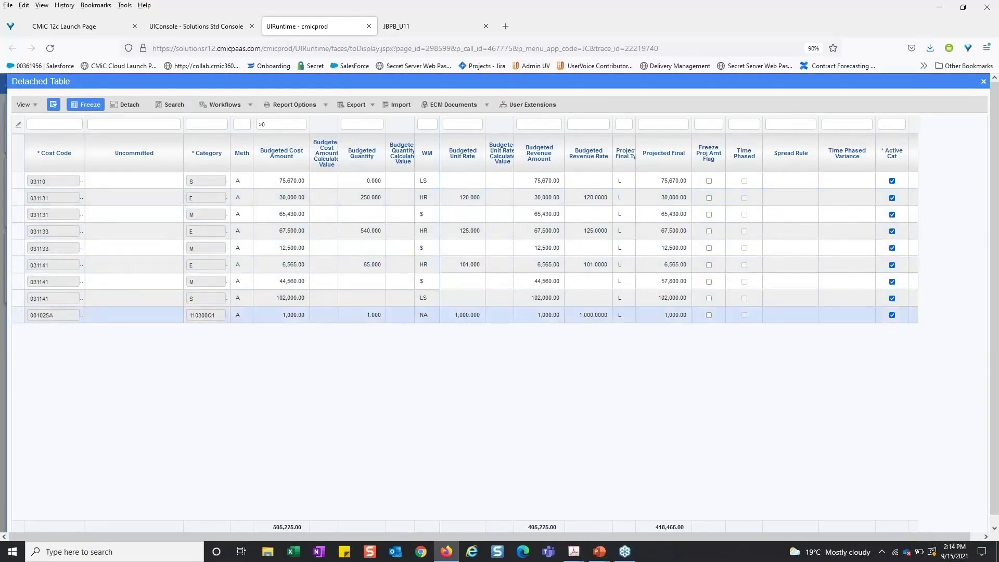
pyautogui.click(982, 82)
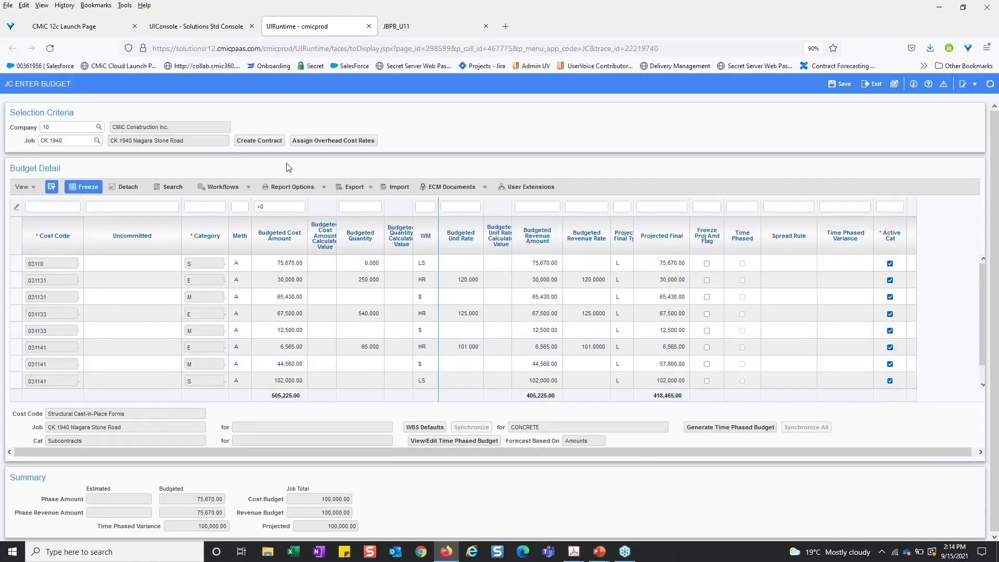
# Return to the console, open the Enter Job program, and retrieve job code ck.1940
pyautogui.click(210, 28)
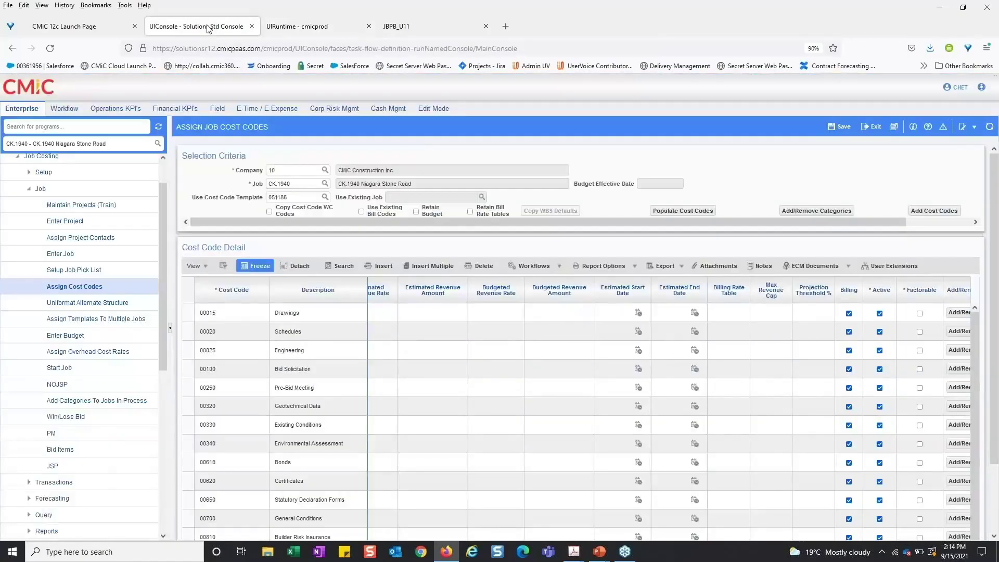
pyautogui.click(61, 253)
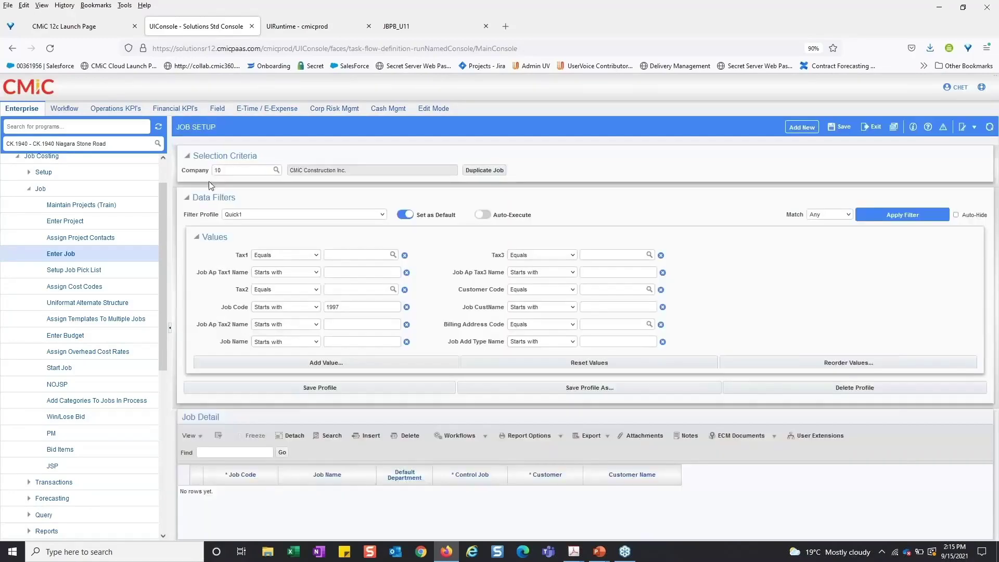
pyautogui.doubleClick(360, 307)
pyautogui.write('ck.1')
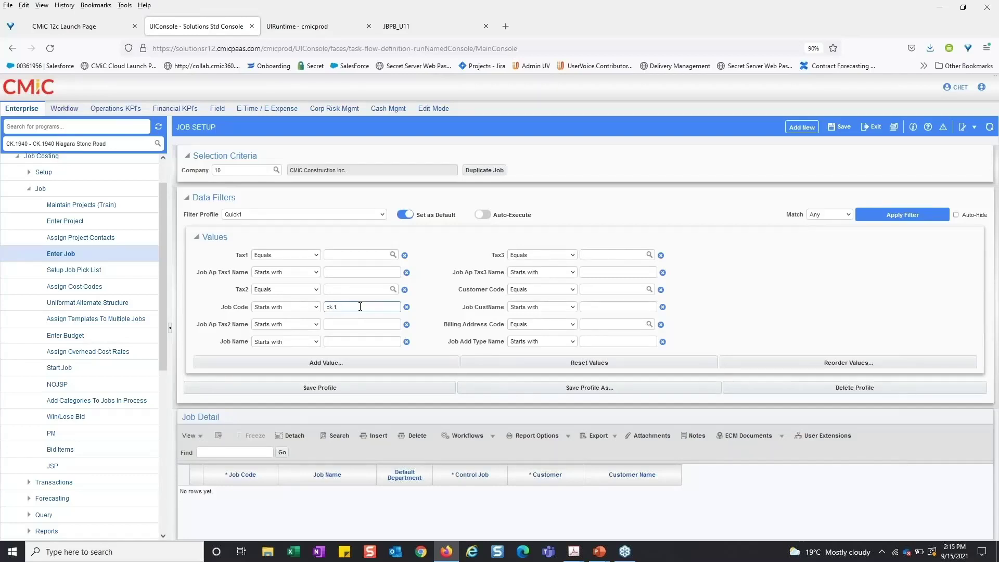
pyautogui.write('940')
pyautogui.press('Return')
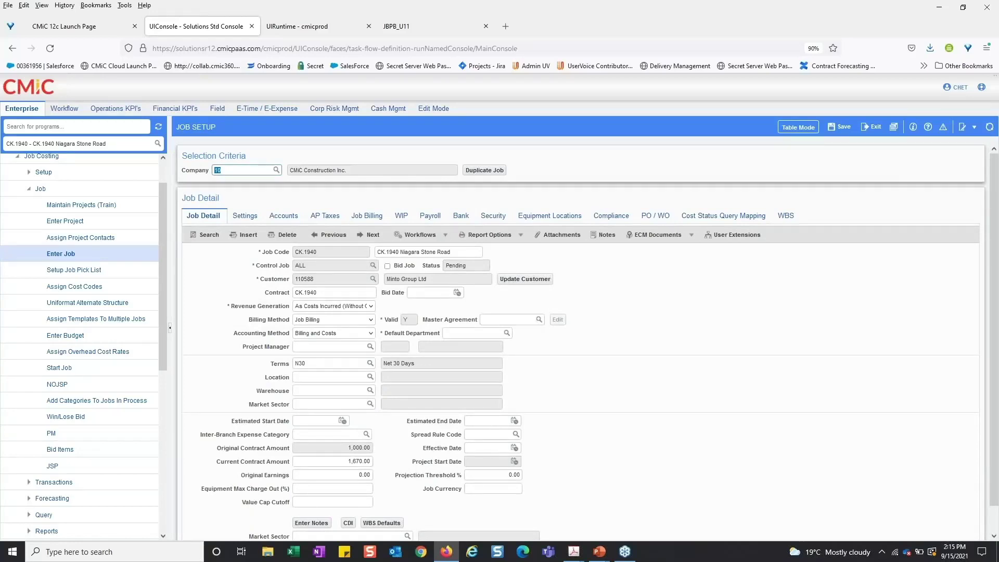
# Check the JB Map Code assigned in the job's billing settings
pyautogui.click(369, 216)
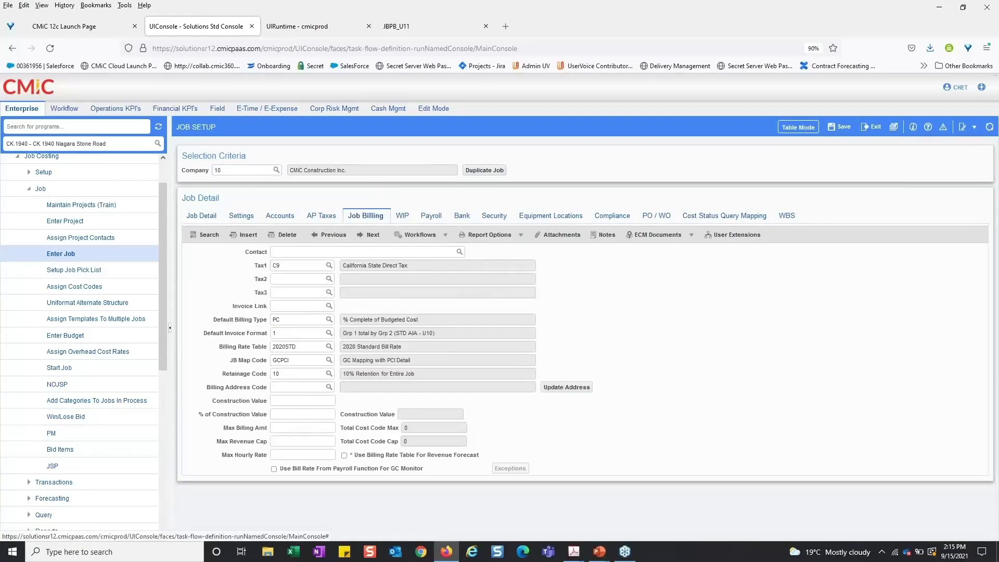
pyautogui.doubleClick(233, 361)
pyautogui.moveTo(243, 366); pyautogui.dragTo(294, 362)
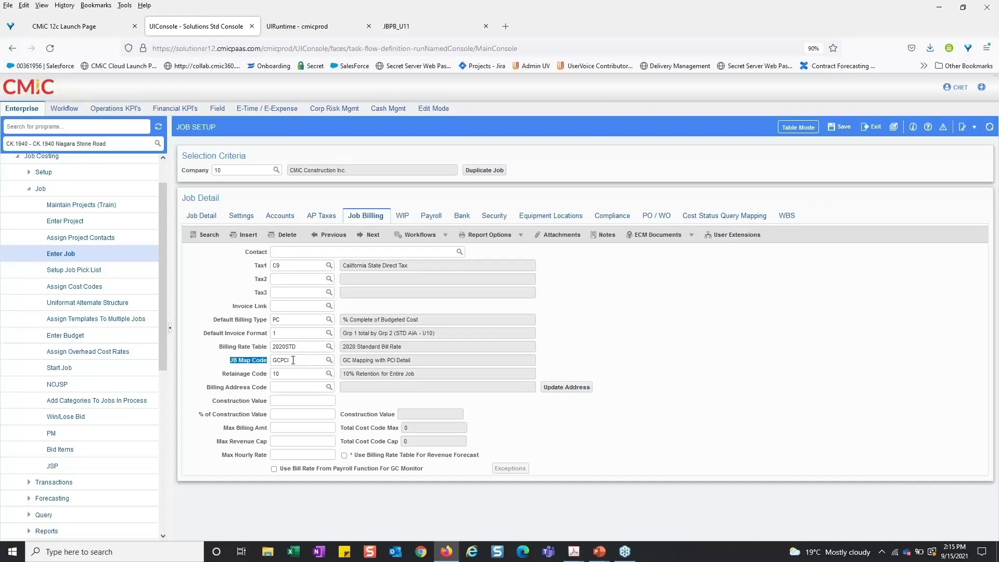
pyautogui.doubleClick(293, 360)
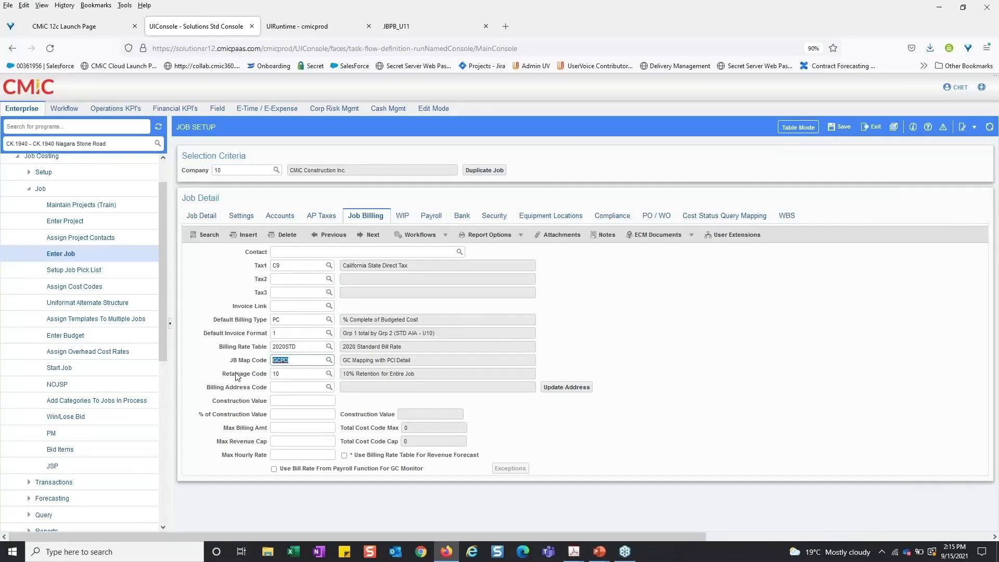
# Search the programs for "mapping", open the Job Billing Mappings from J/C program, and list all map codes
pyautogui.click(80, 124)
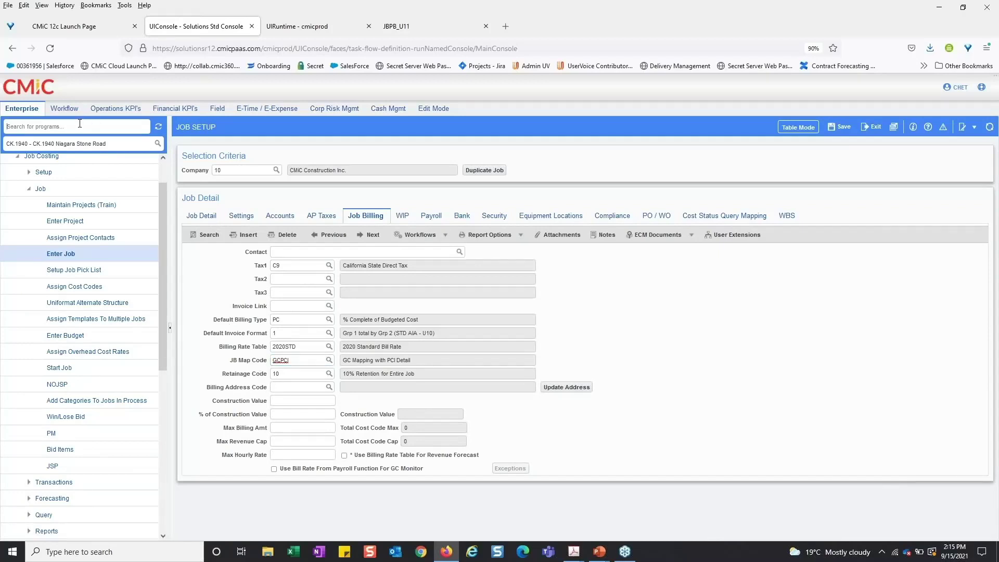
pyautogui.write('mapping')
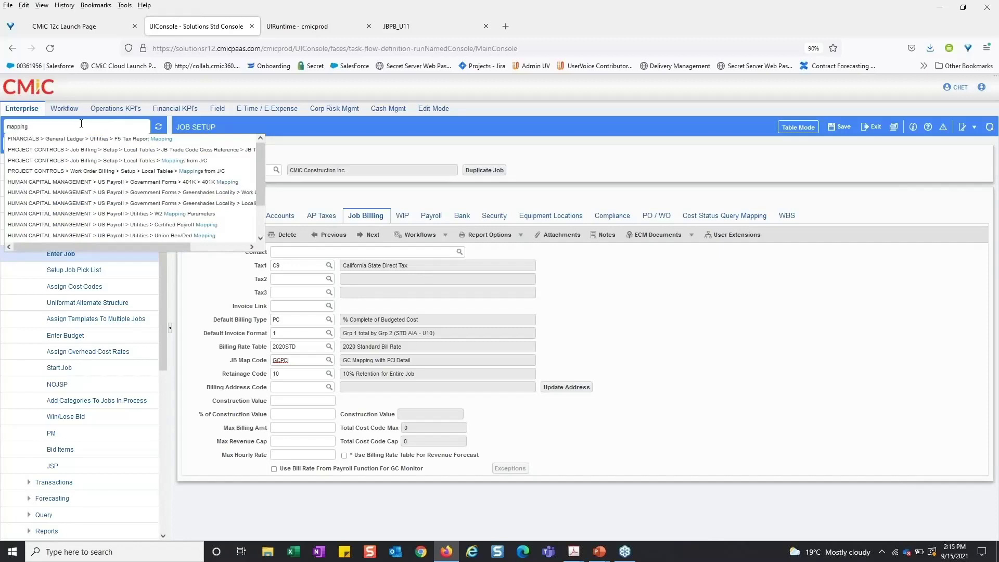
pyautogui.click(126, 160)
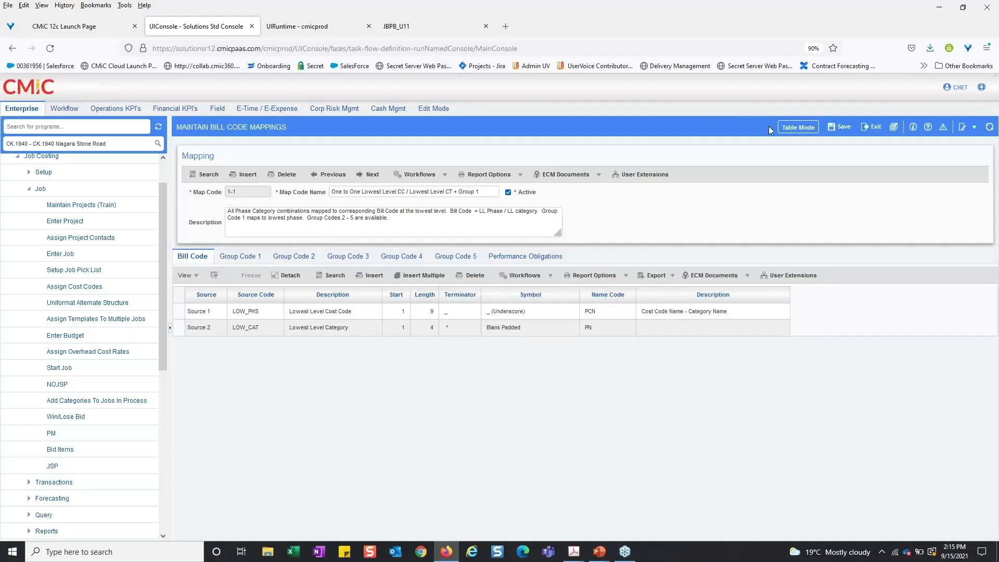
pyautogui.click(799, 127)
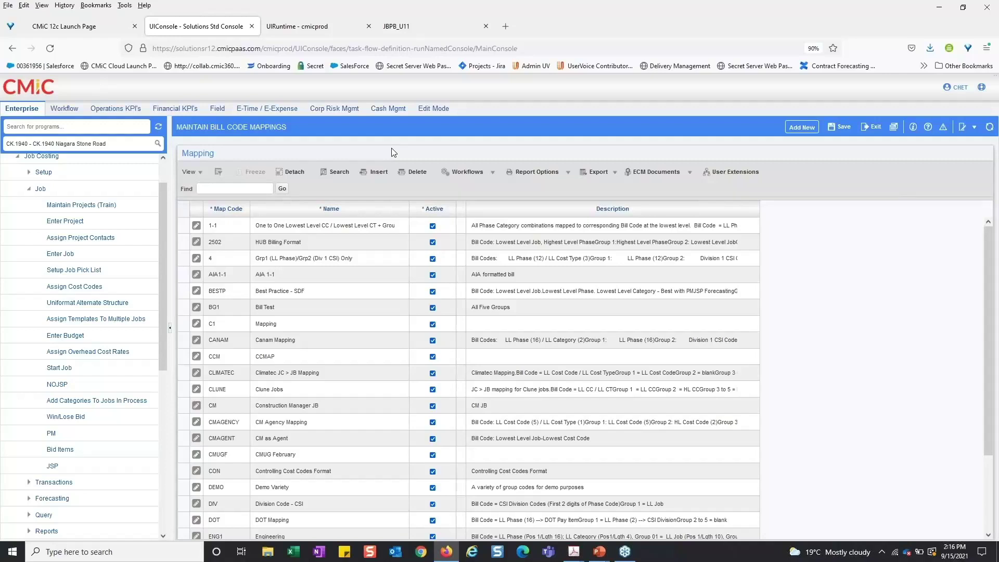
# Open map code 1-1 and examine its bill code sources for lowest level cost code and category
pyautogui.click(192, 227)
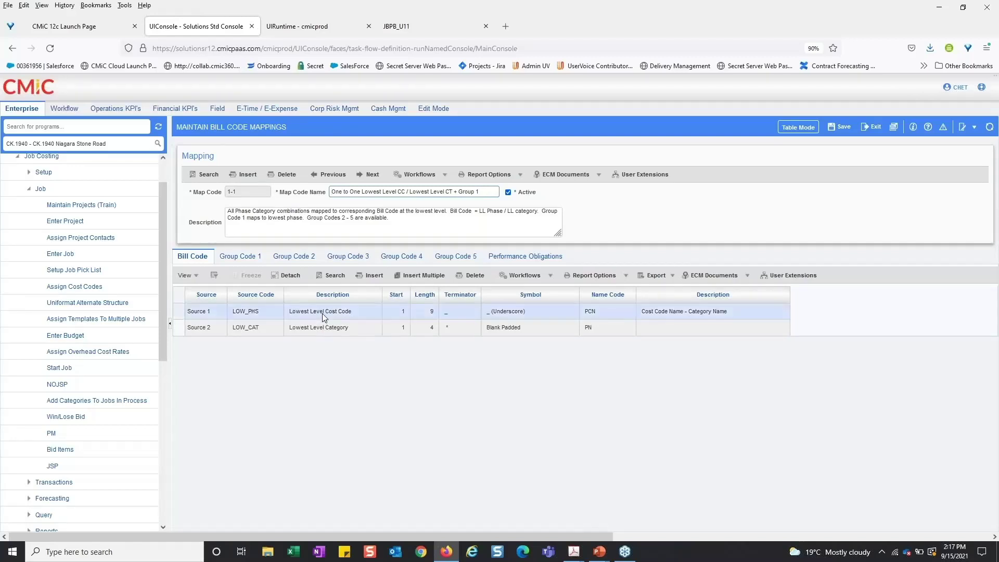
pyautogui.click(359, 311)
pyautogui.click(359, 327)
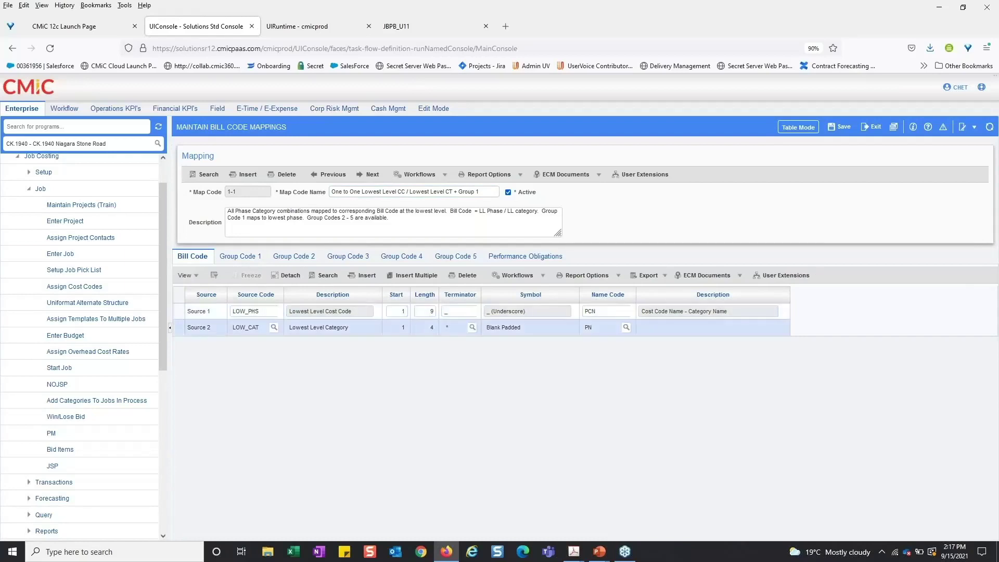
pyautogui.click(359, 311)
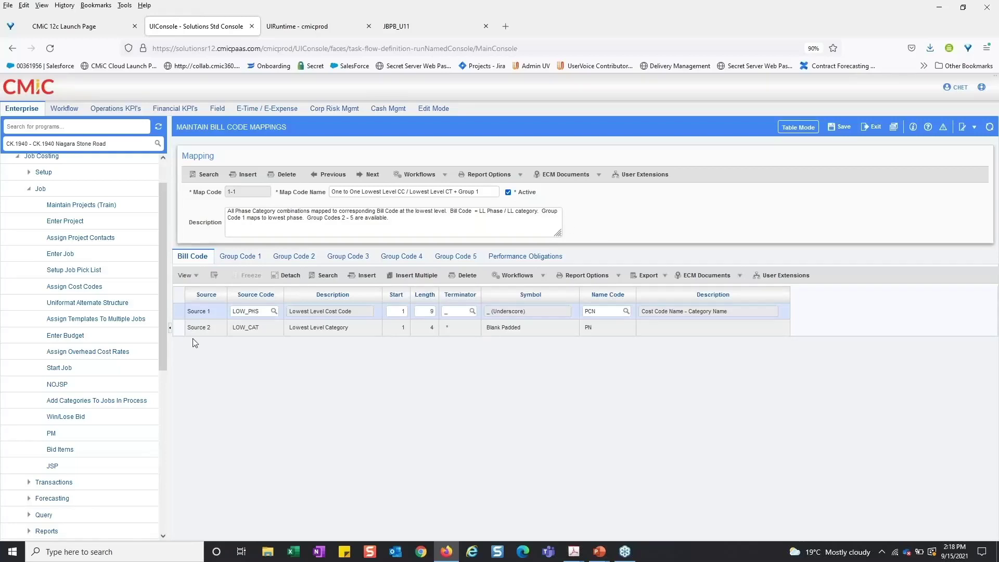
pyautogui.click(313, 327)
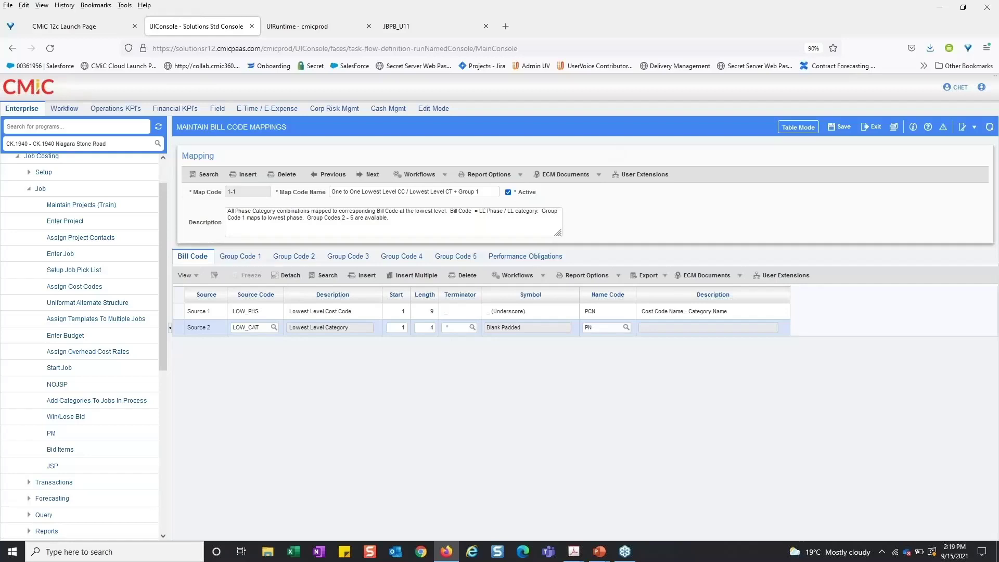
# Review the mapping's definitions for Group Codes 1 through 5, then return to its bill code definition
pyautogui.click(242, 257)
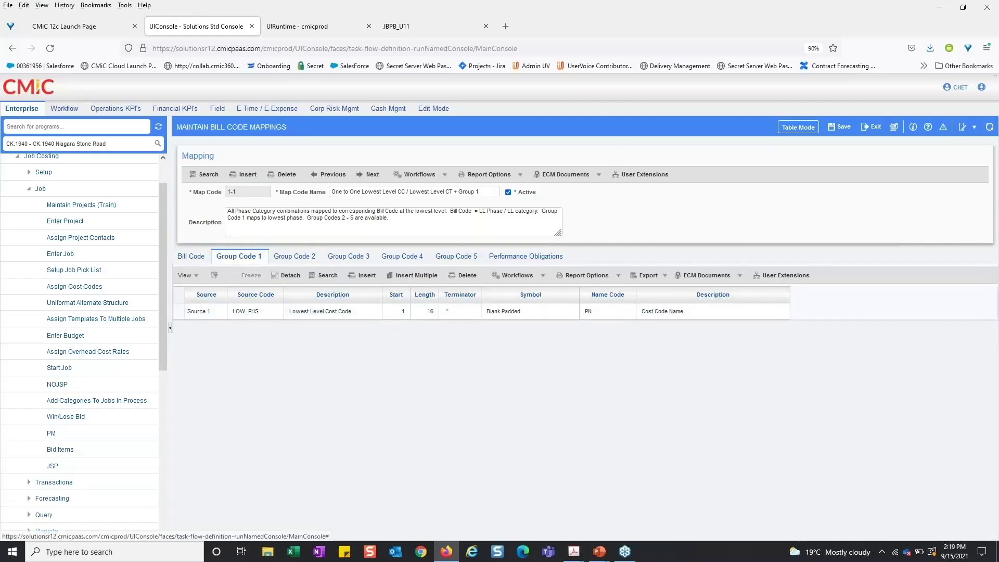
pyautogui.click(282, 257)
pyautogui.click(346, 258)
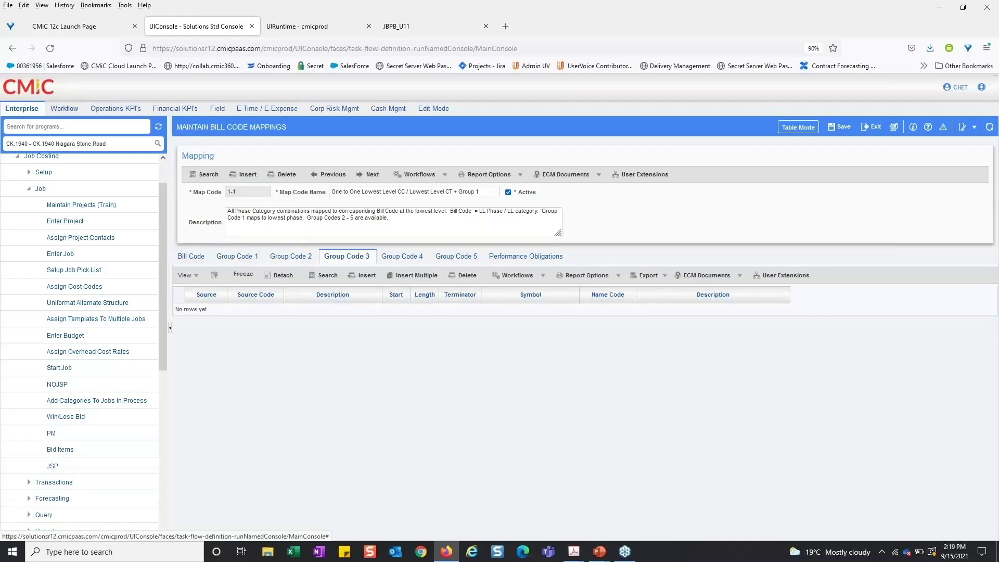
pyautogui.click(410, 256)
pyautogui.click(440, 257)
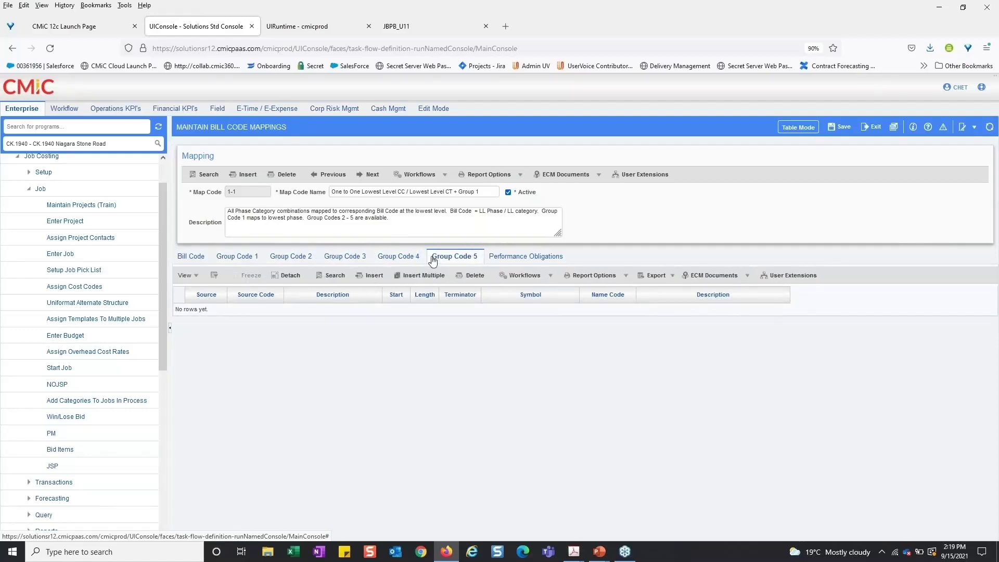
pyautogui.click(250, 260)
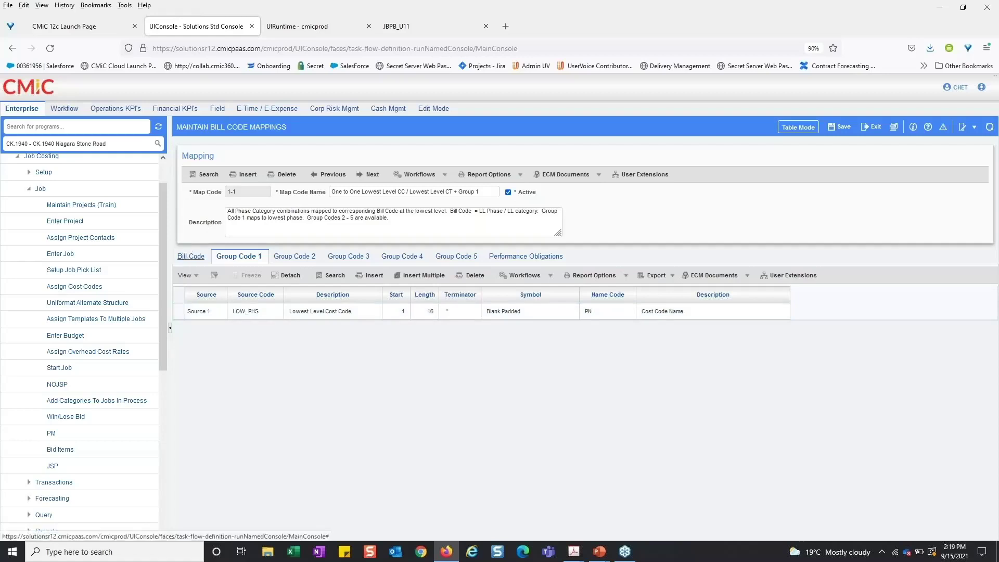
pyautogui.click(190, 256)
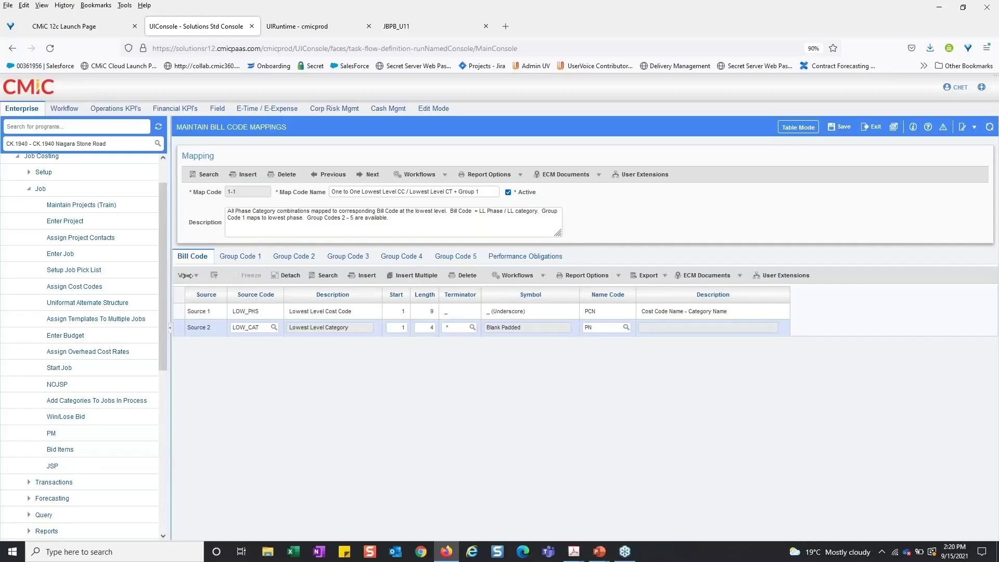
# Return to the list of all mappings, find the GC codes, and open map code GCPCI
pyautogui.click(798, 127)
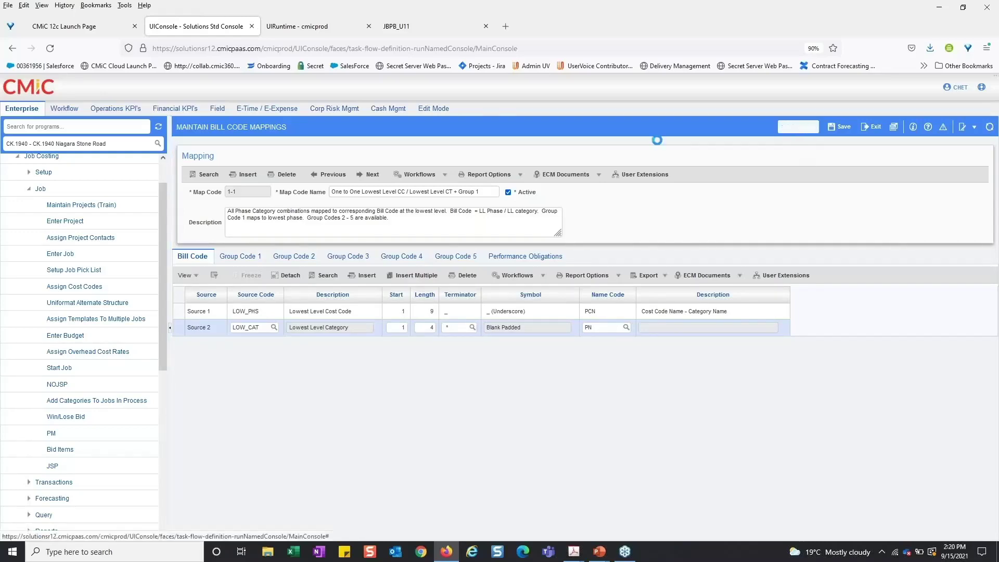
pyautogui.click(247, 188)
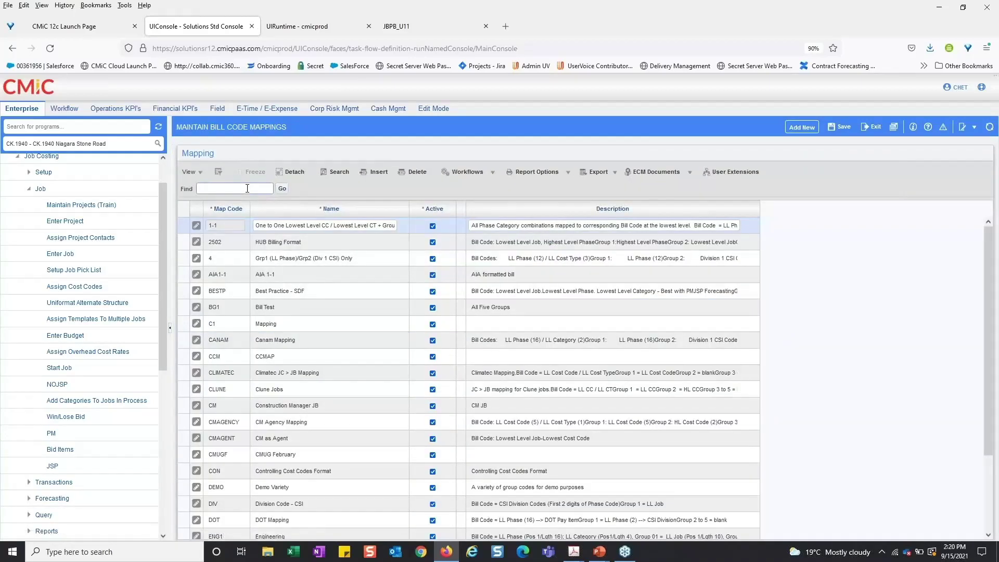
pyautogui.write('GC')
pyautogui.press('Return')
pyautogui.click(198, 240)
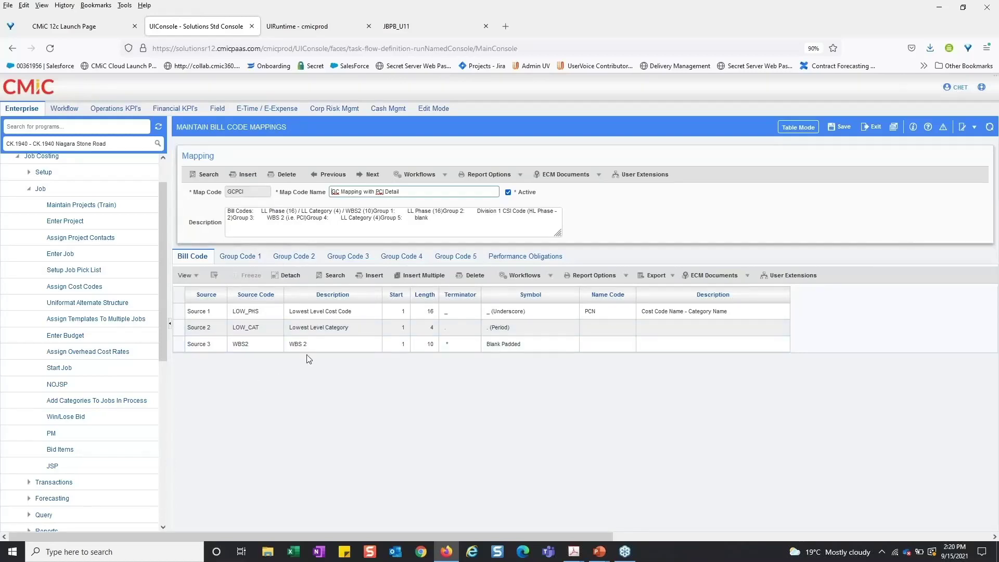
# Examine the GCPCI mapping's three bill code sources: lowest level cost code, lowest level category, and WBS 2
pyautogui.click(309, 312)
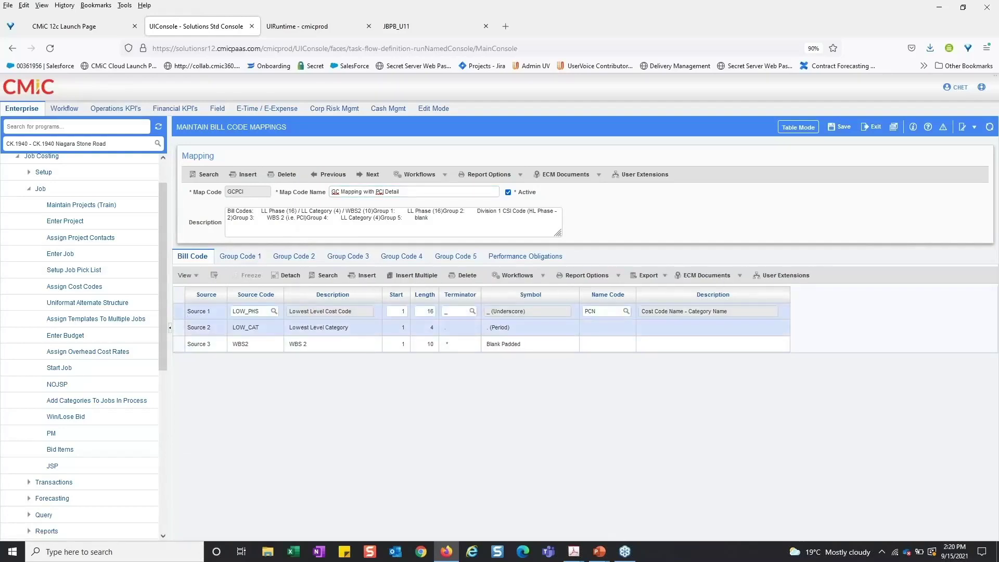
pyautogui.click(309, 327)
pyautogui.click(309, 344)
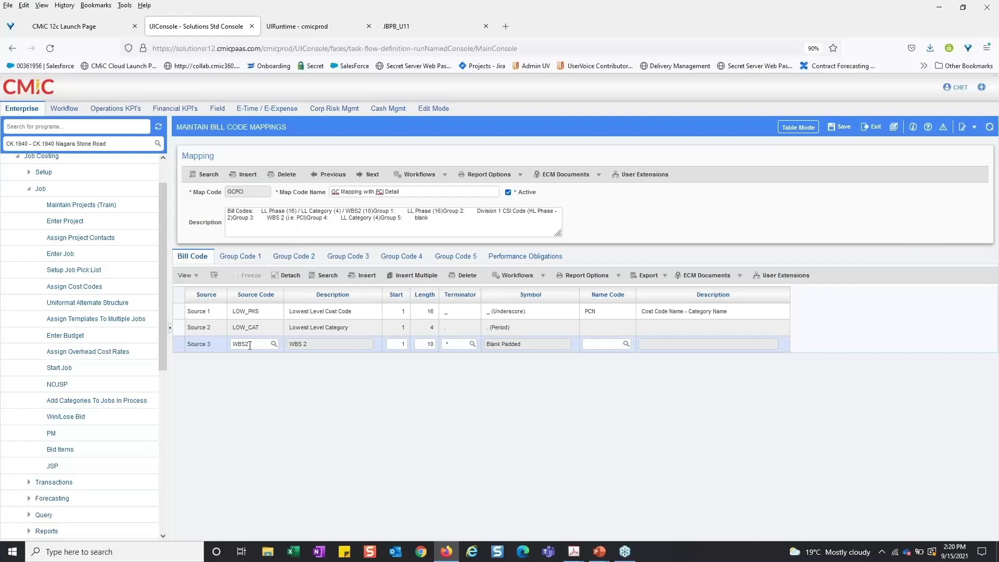
# Go back to the budget entry for job CK.1940 and create its billing contract
pyautogui.click(29, 189)
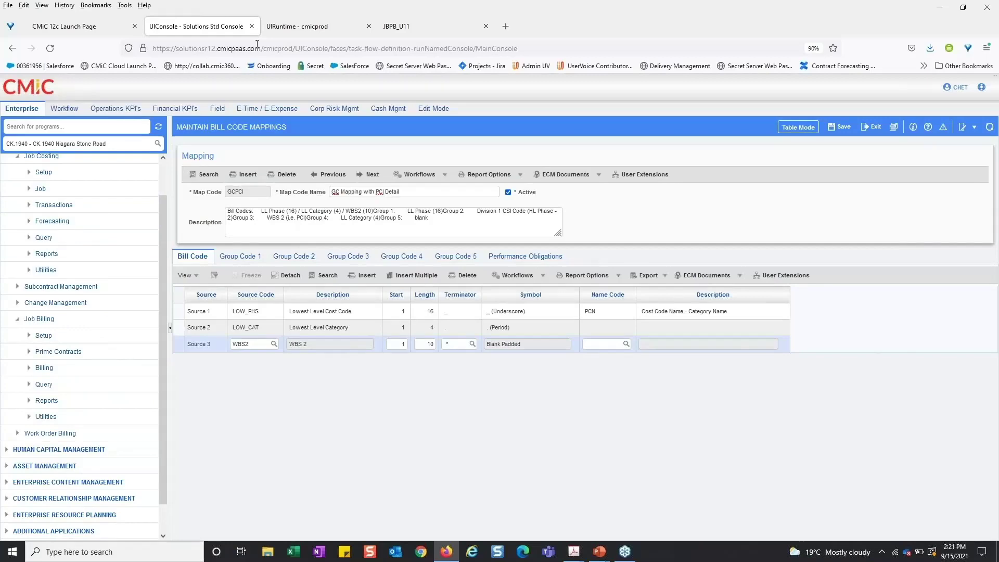
pyautogui.click(290, 30)
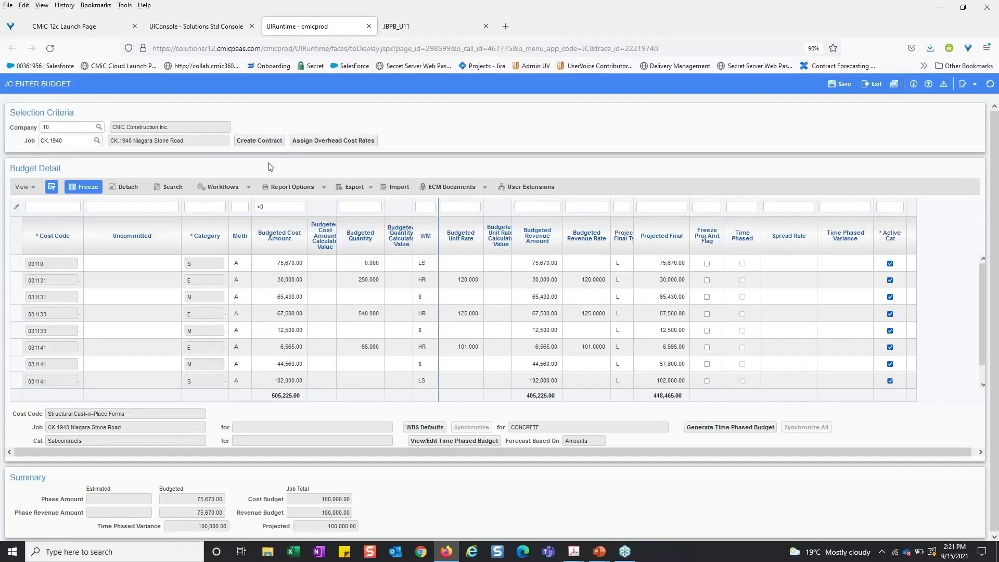
pyautogui.click(259, 141)
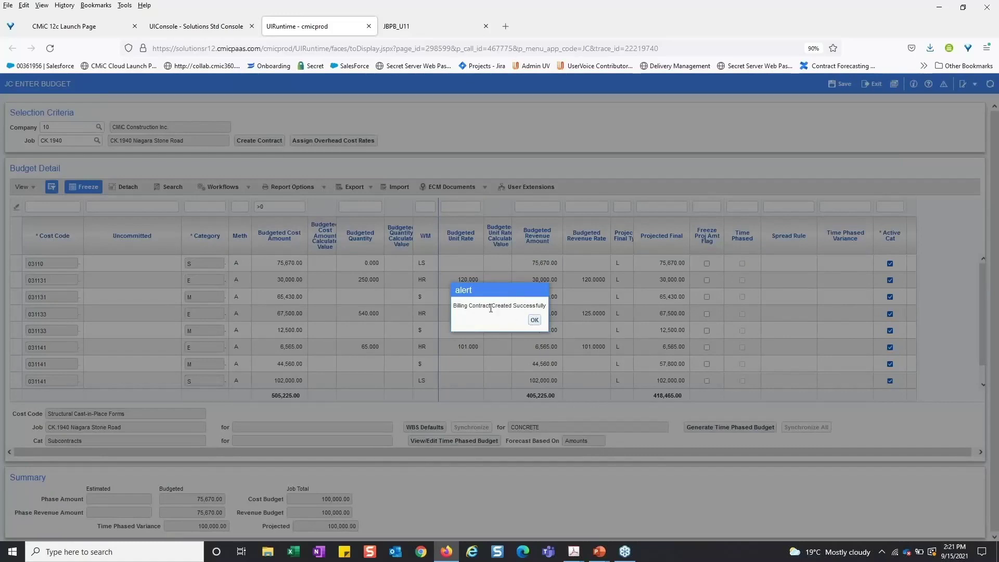
pyautogui.moveTo(475, 306); pyautogui.dragTo(541, 307)
pyautogui.click(535, 320)
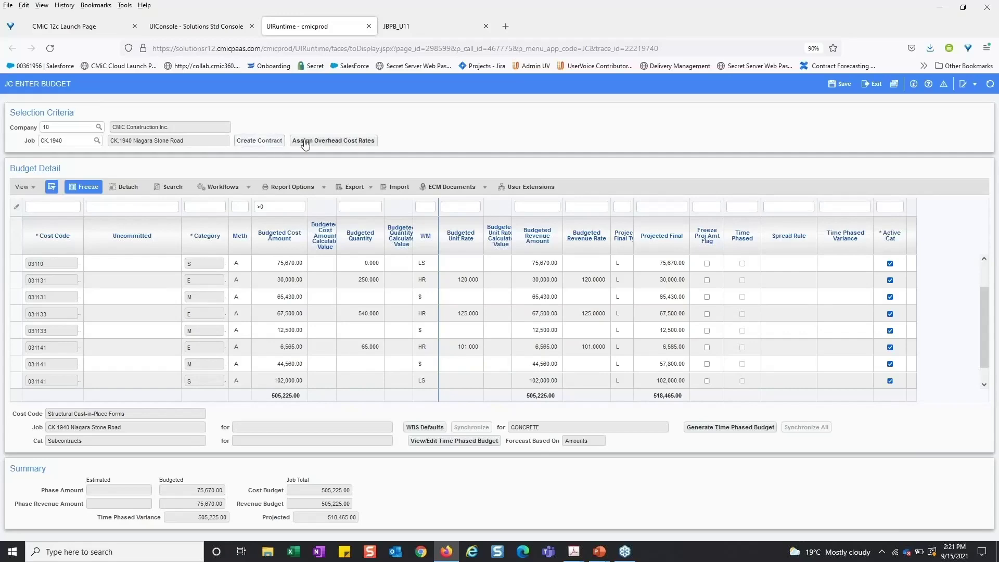
# Return to the console and open the Enter Contract program under Job Billing's Prime Contracts
pyautogui.click(207, 27)
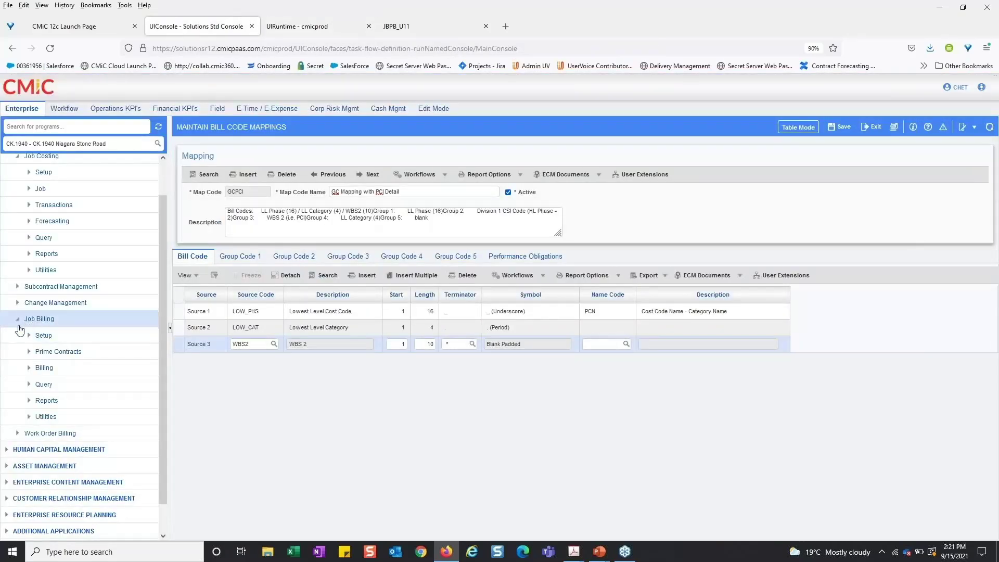
pyautogui.click(16, 319)
pyautogui.click(18, 358)
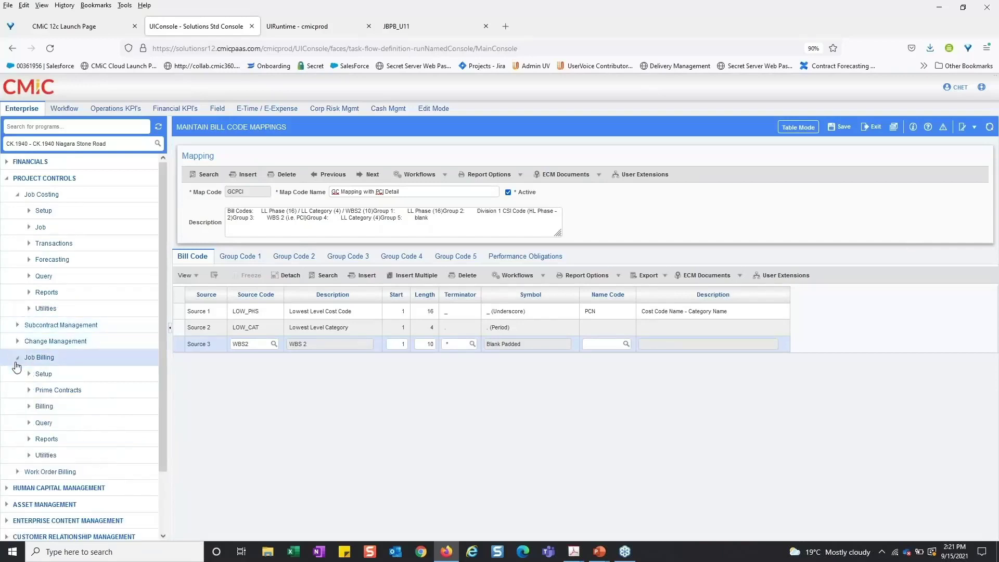
pyautogui.click(27, 390)
pyautogui.click(63, 406)
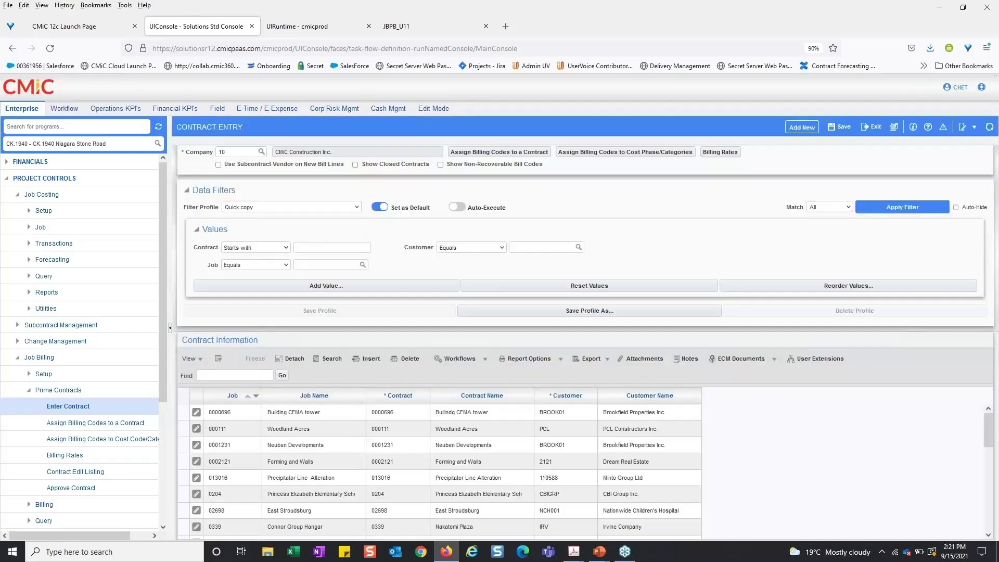
# Find contract CK.1940 in the contract list and open its record
pyautogui.click(245, 376)
pyautogui.write('ck.')
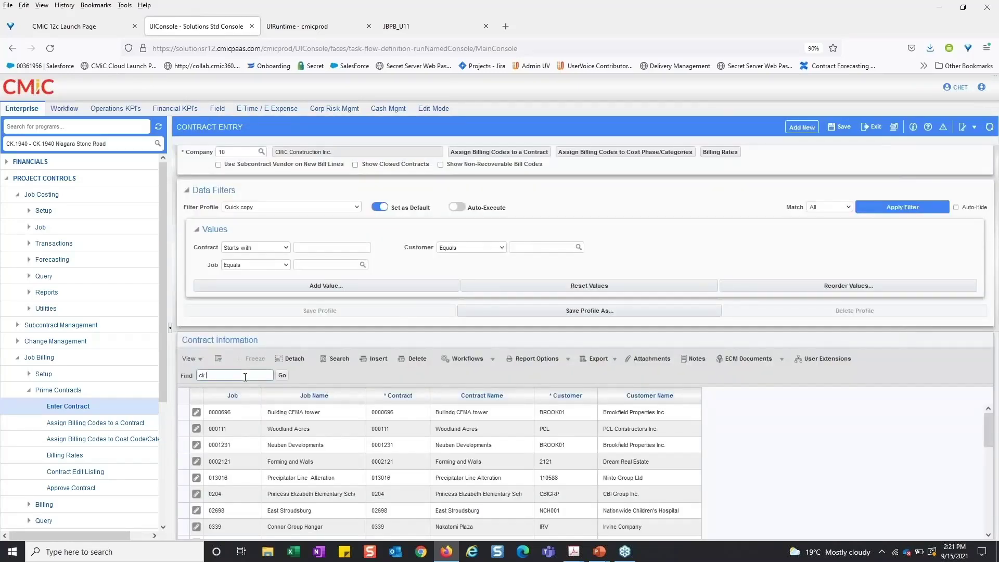
pyautogui.write('1940')
pyautogui.press('Return')
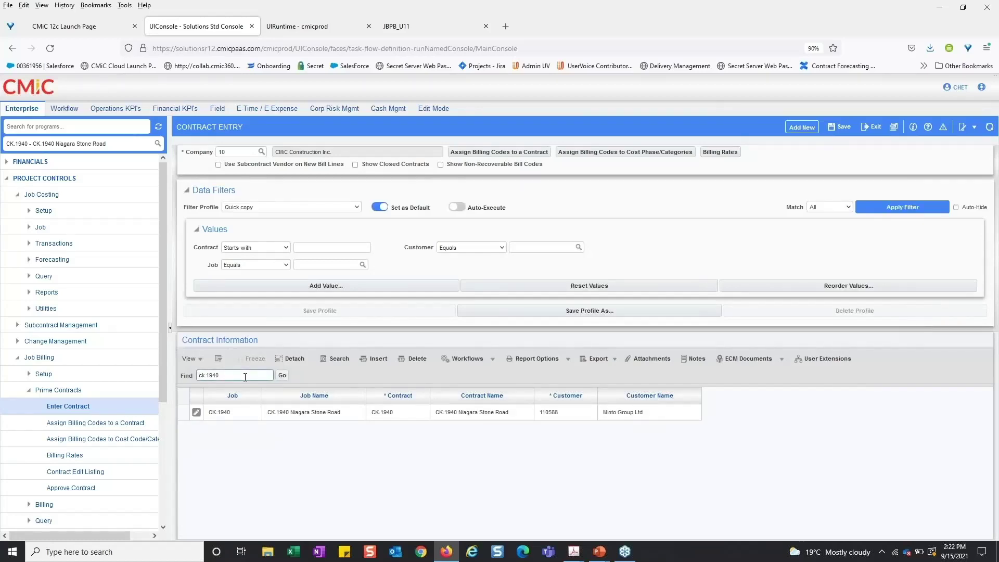
pyautogui.click(197, 414)
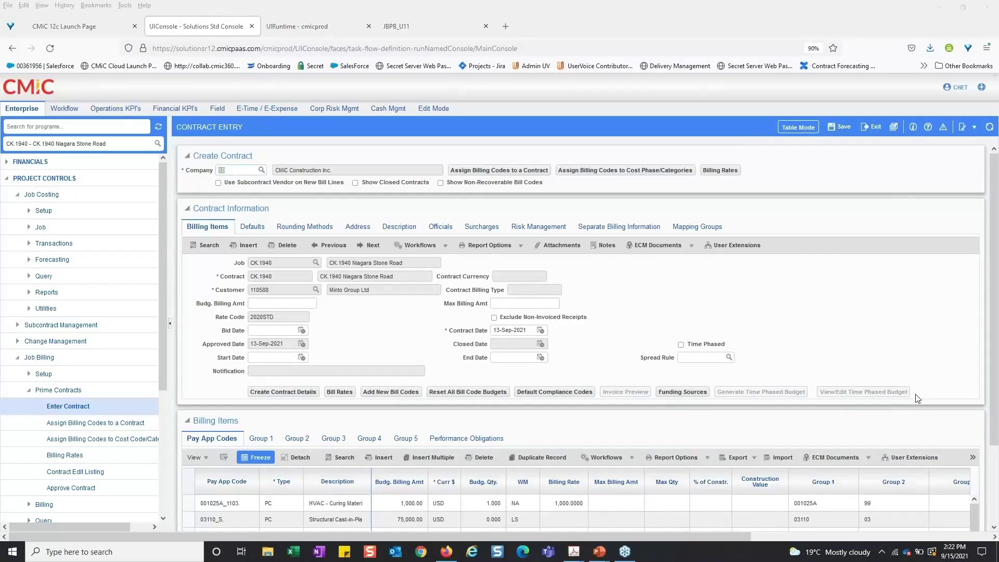
# Review the contract's billing items in a detached table, examining how pay app code 031131_M is composed, then close the table
pyautogui.scroll(-3, 316, 223)
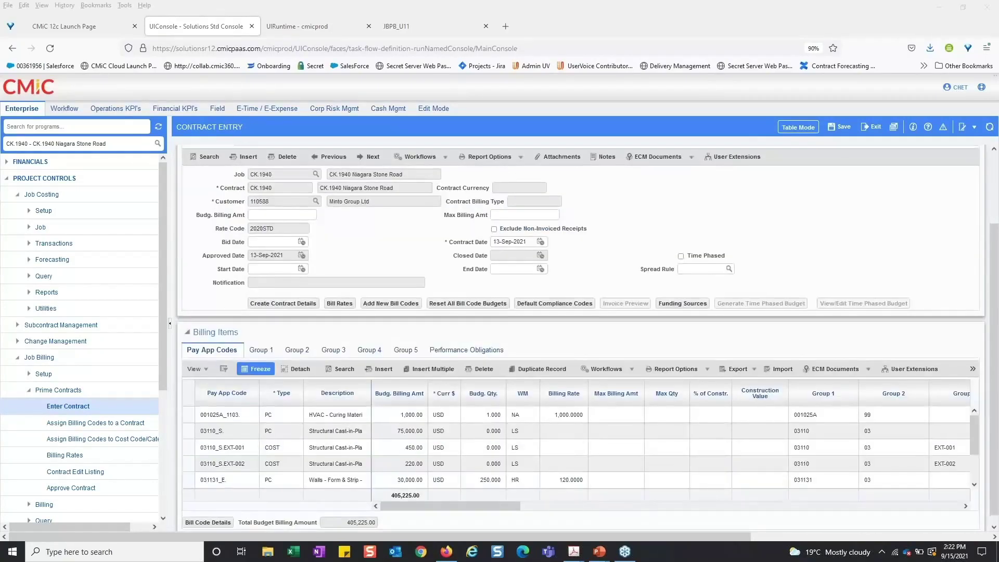
pyautogui.scroll(1, 315, 224)
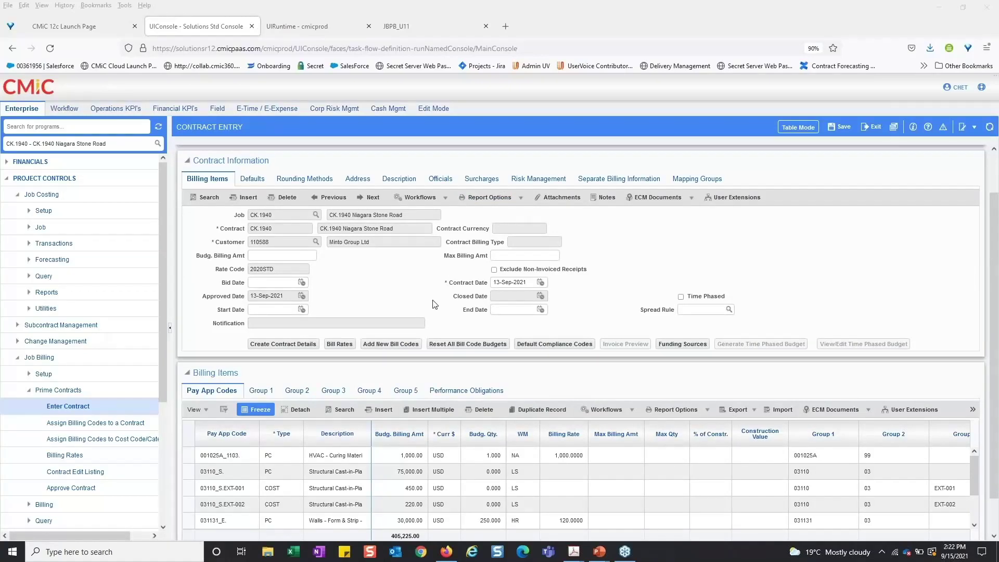
pyautogui.scroll(-1, 436, 305)
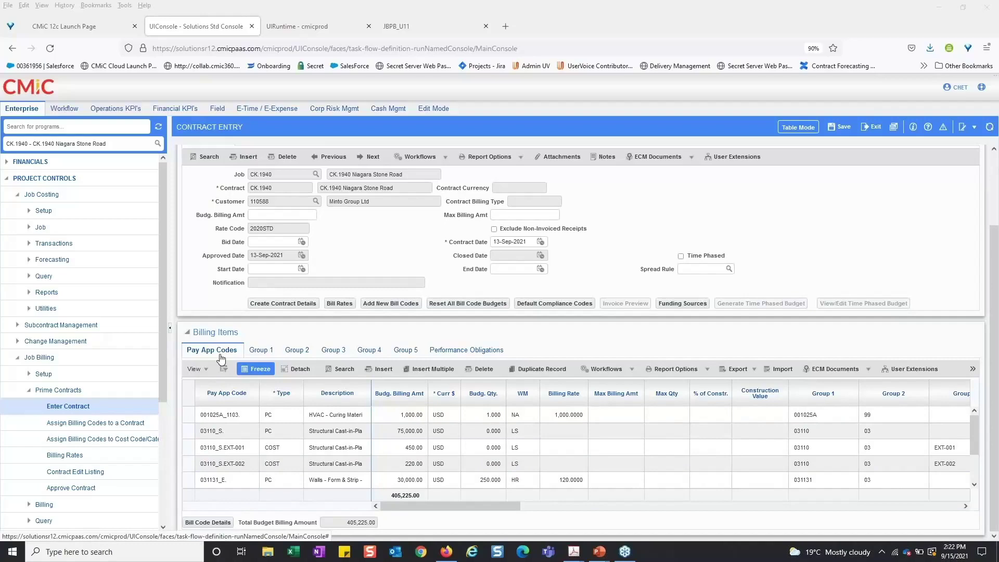
pyautogui.click(298, 369)
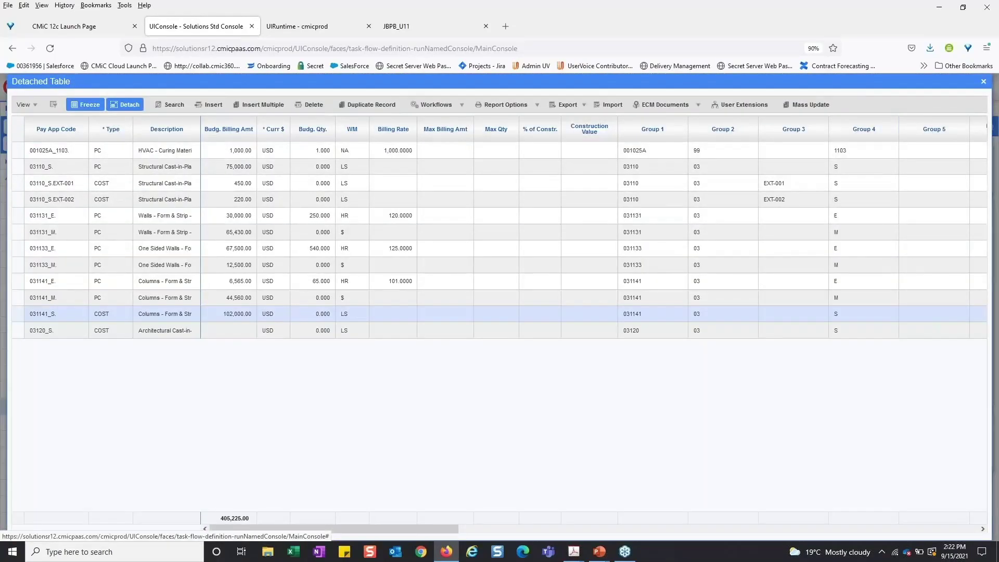
pyautogui.click(67, 229)
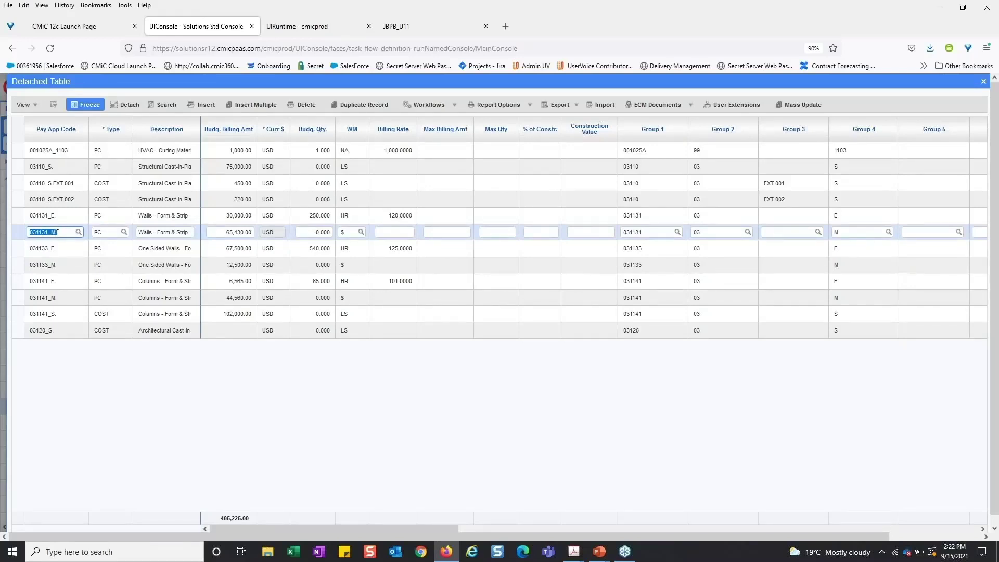
pyautogui.click(48, 233)
pyautogui.moveTo(48, 233); pyautogui.dragTo(27, 232)
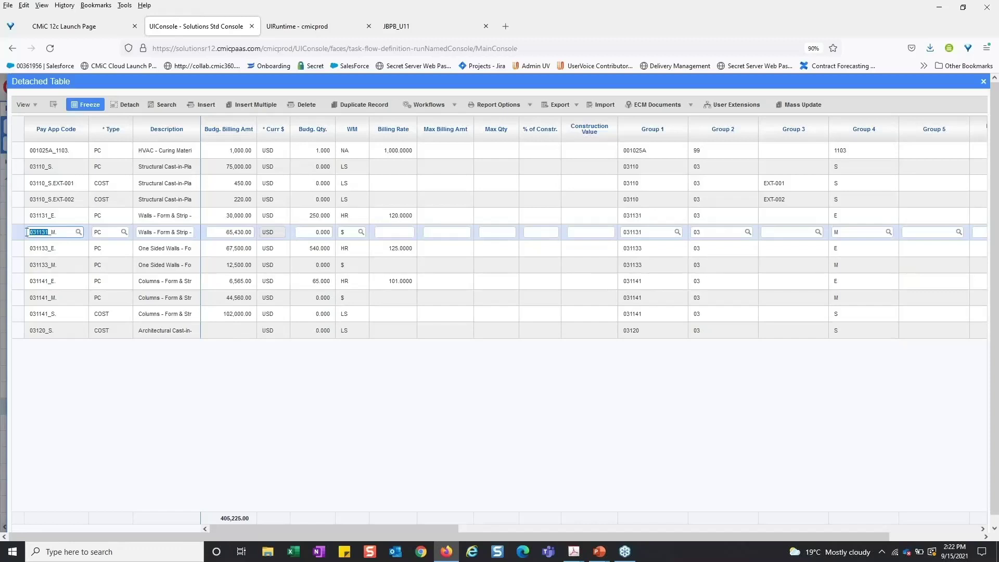
pyautogui.click(55, 232)
pyautogui.click(983, 82)
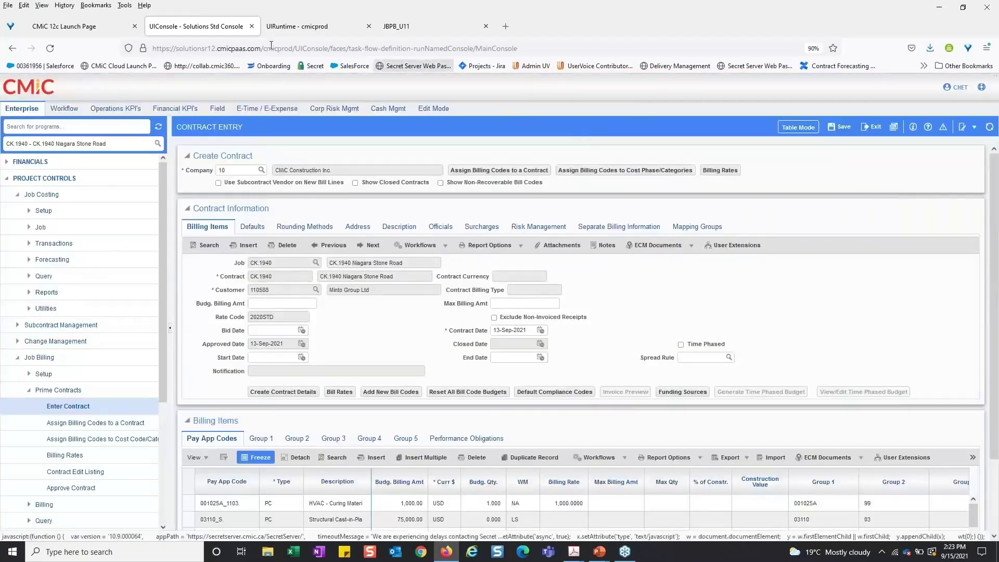
# Launch Project Management in the Prod environment from the CMiC launch page and switch to project 1997, Palomar Medical Center
pyautogui.click(81, 26)
pyautogui.click(565, 242)
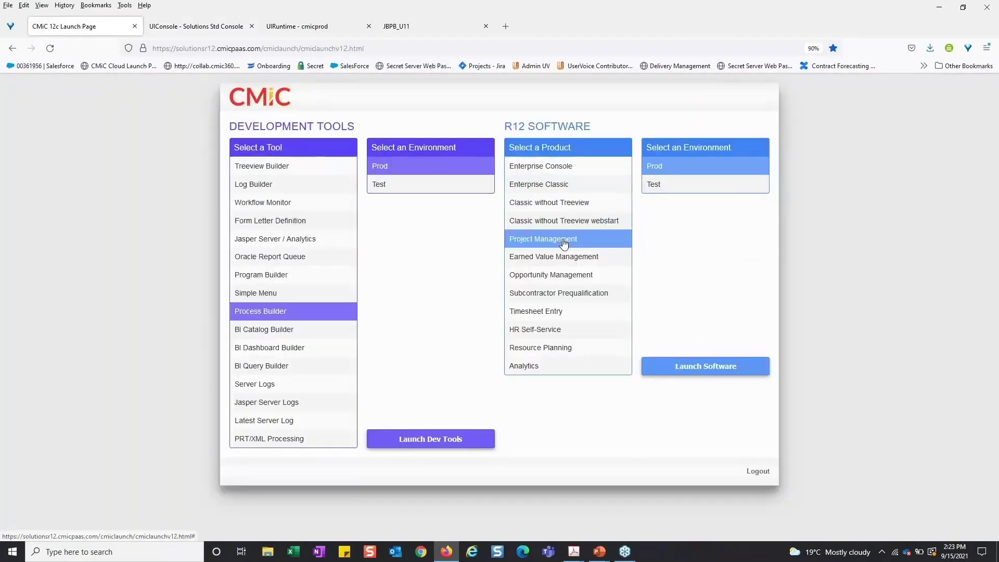
pyautogui.click(698, 365)
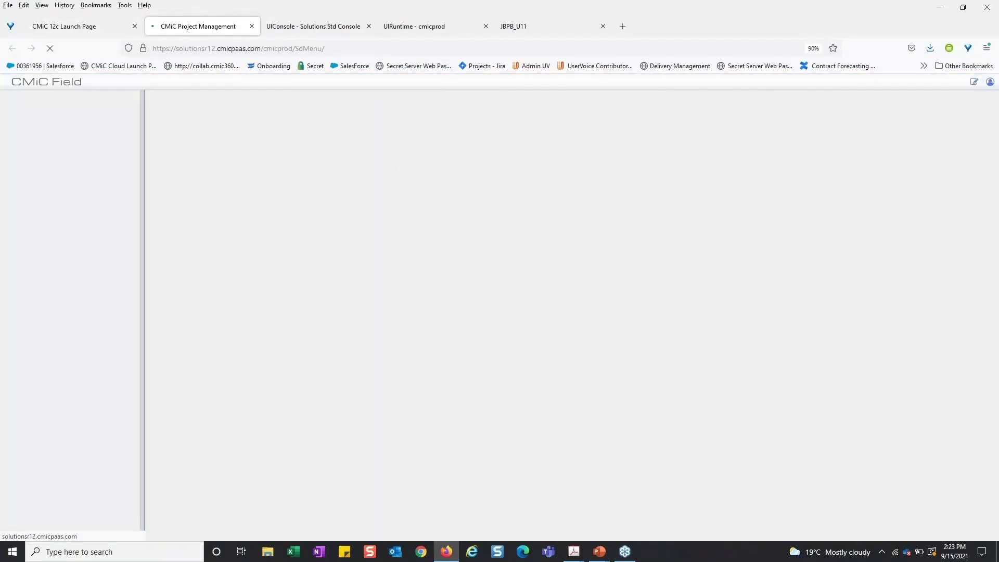
pyautogui.moveTo(141, 190); pyautogui.dragTo(167, 185)
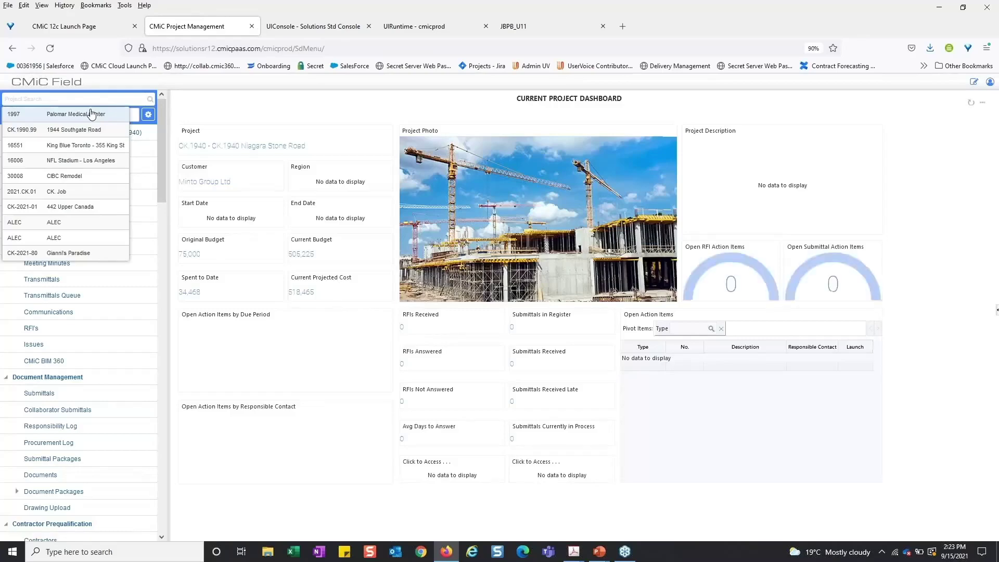
pyautogui.click(91, 113)
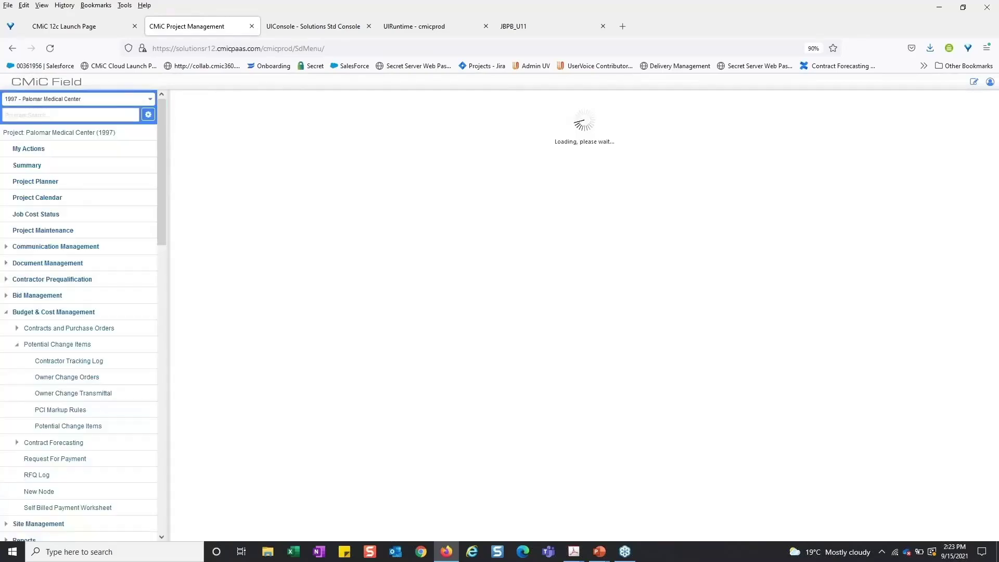
# Open the Bid Items program under Bid Management for the project
pyautogui.click(5, 312)
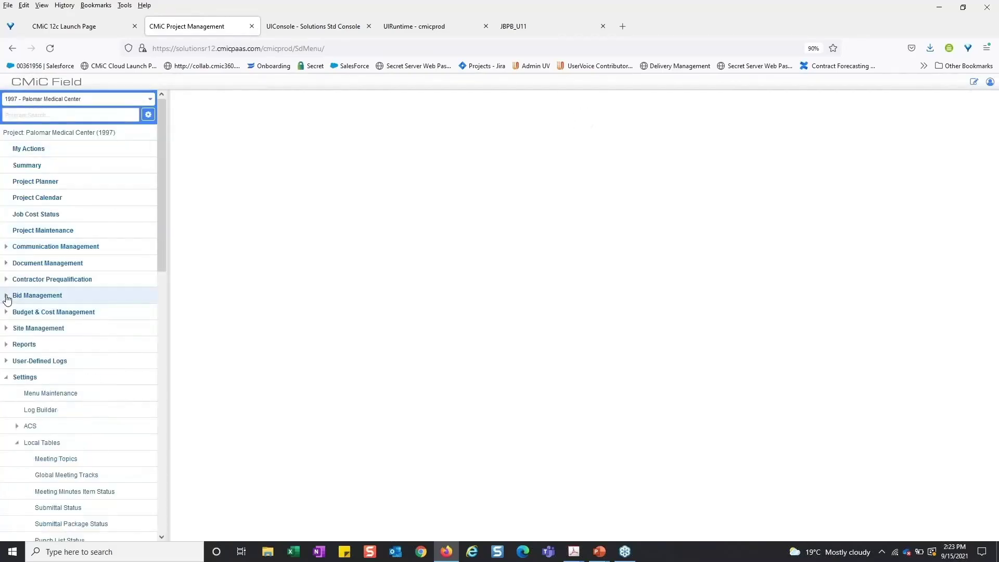
pyautogui.click(6, 296)
pyautogui.click(33, 330)
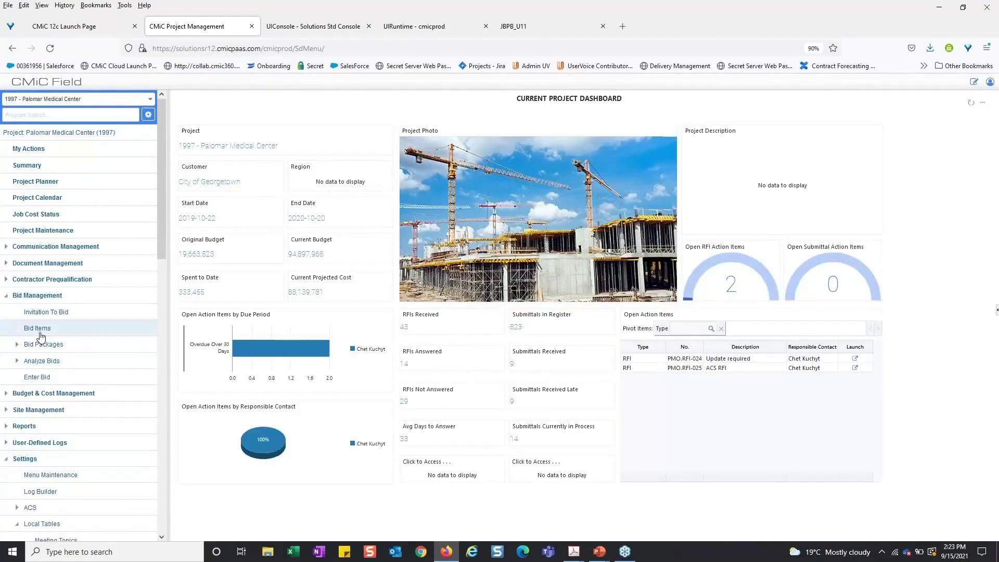
pyautogui.click(40, 330)
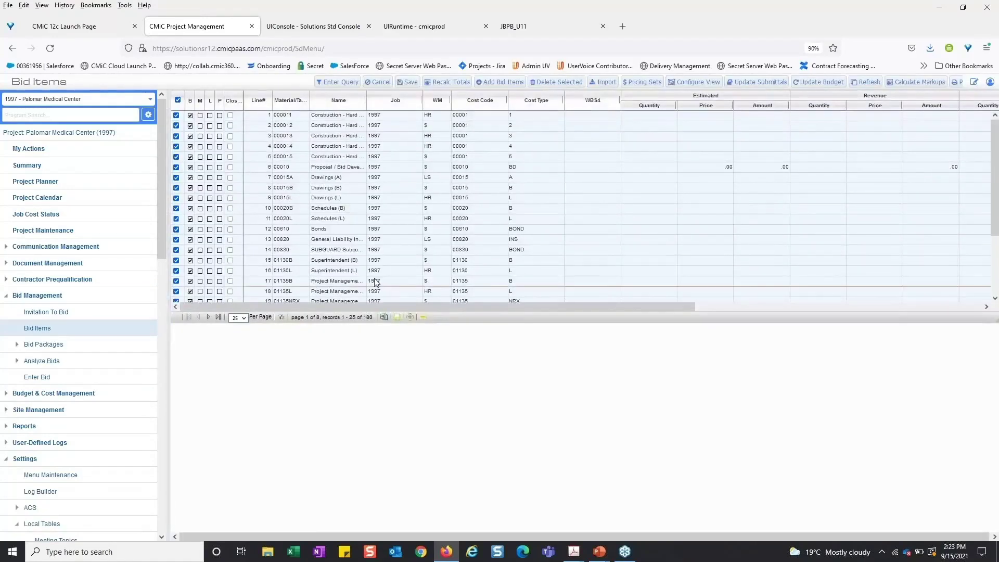
# Show 500 bid items per page, collapse the program tree, and examine the estimated and revenue quantities, prices, and amounts
pyautogui.scroll(-3, 537, 235)
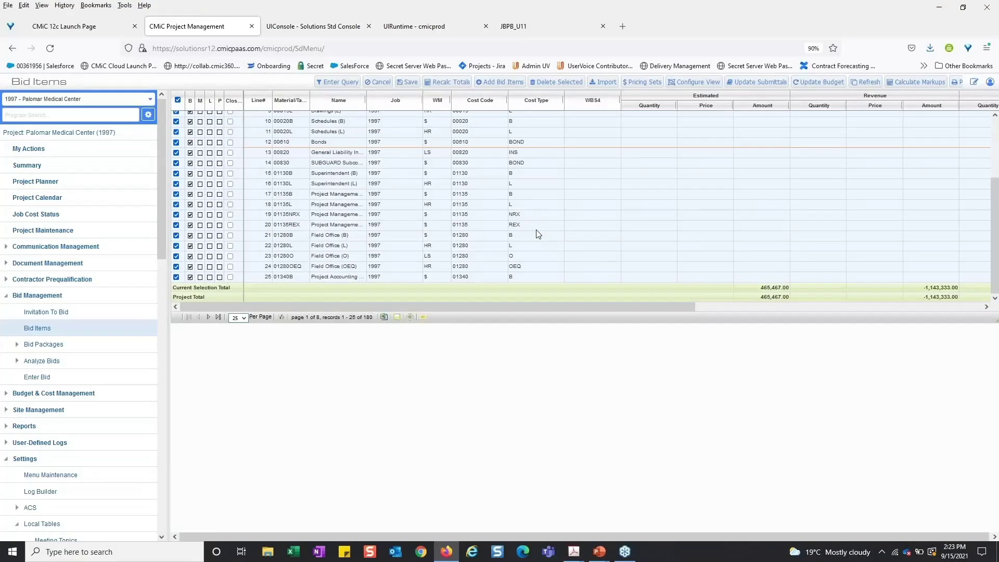
pyautogui.click(243, 318)
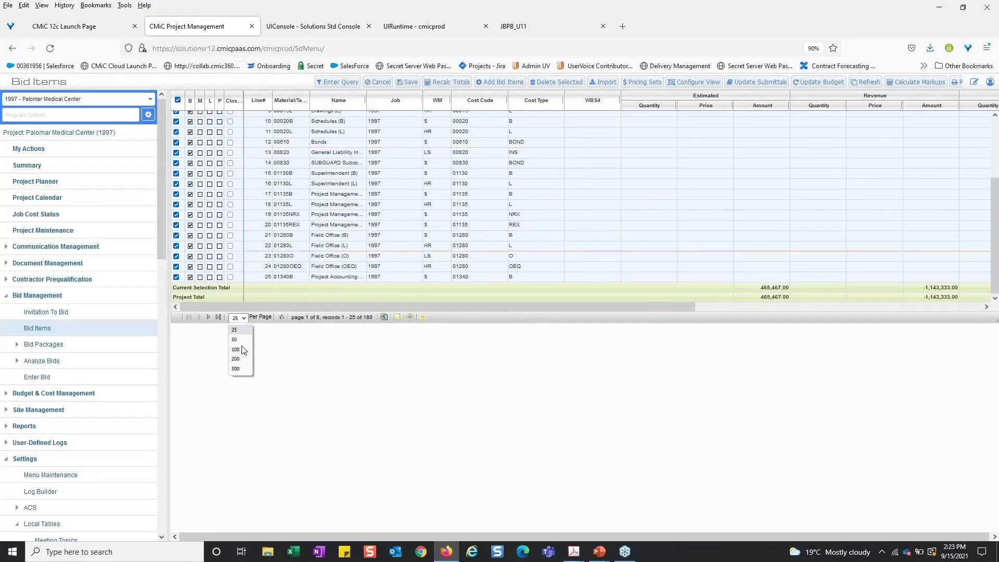
pyautogui.click(235, 369)
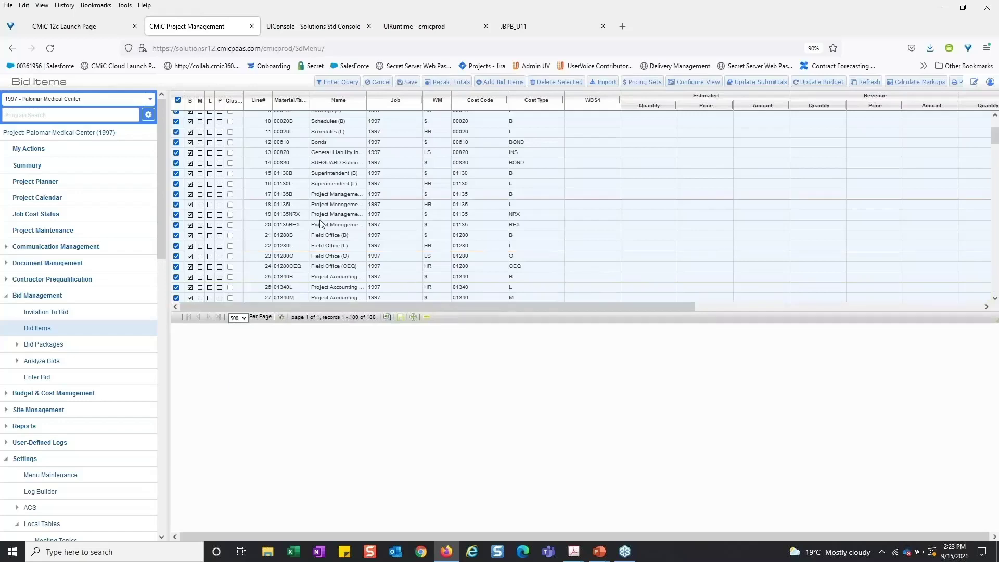
pyautogui.moveTo(169, 278); pyautogui.dragTo(3, 253)
pyautogui.scroll(-10, 449, 253)
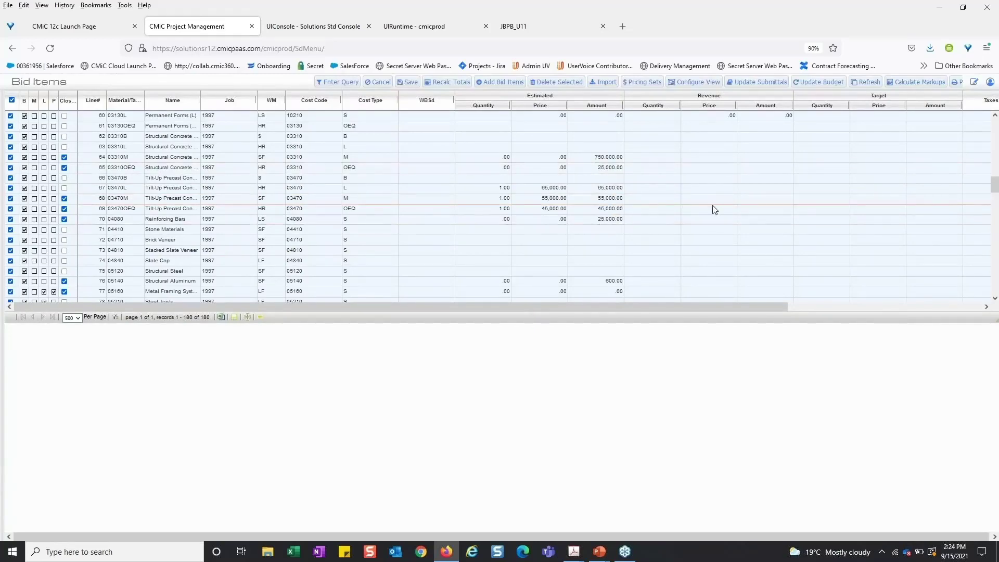
pyautogui.scroll(-1, 713, 210)
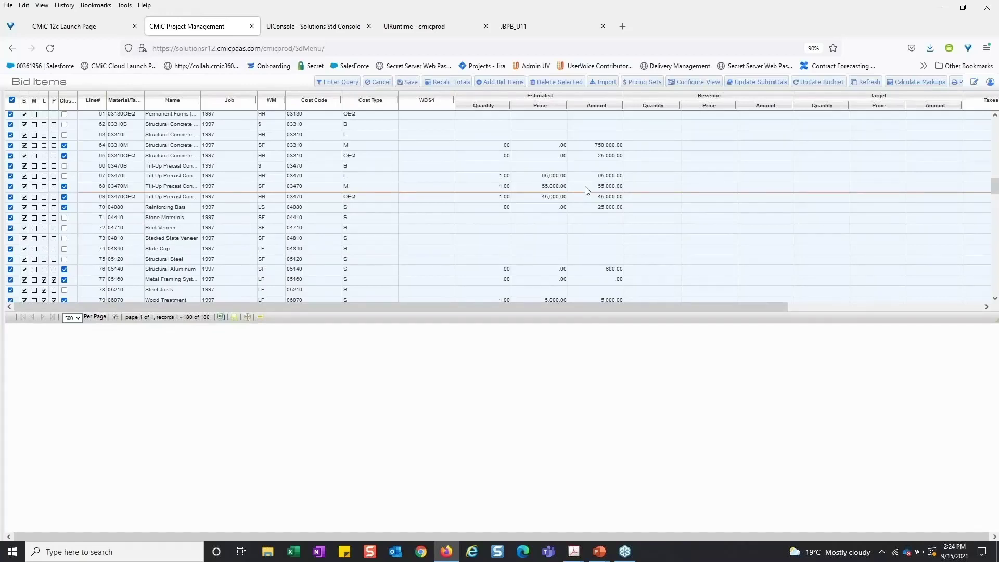
# Open the bid items import window, examine its file upload and validation method options, and close it without importing
pyautogui.click(598, 84)
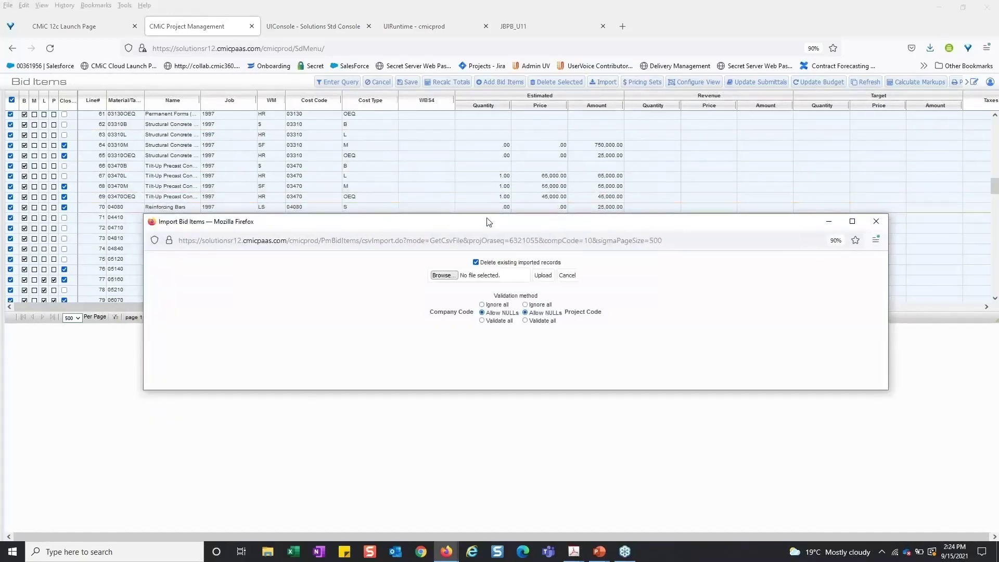
pyautogui.moveTo(489, 222); pyautogui.dragTo(503, 152)
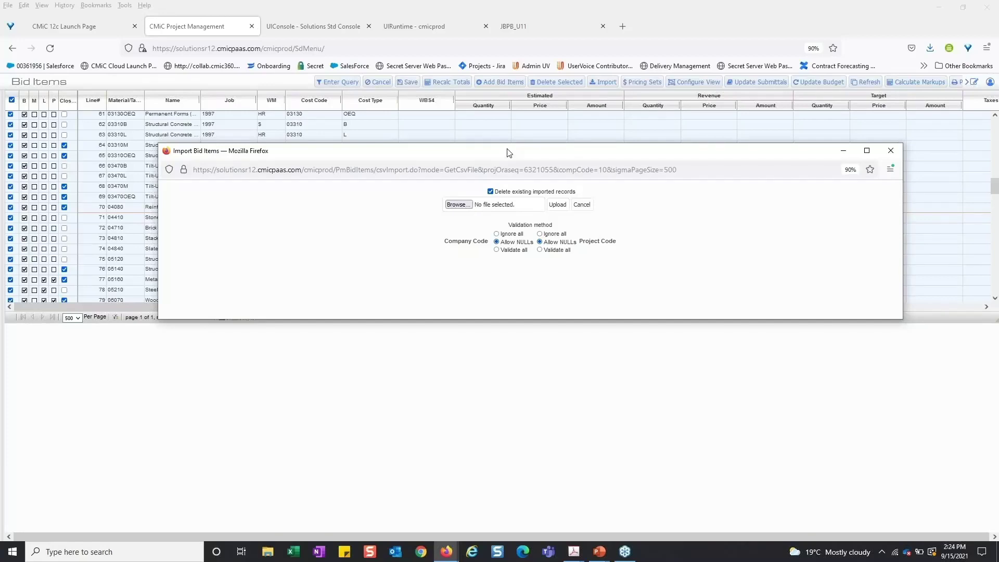
pyautogui.moveTo(509, 153); pyautogui.dragTo(508, 142)
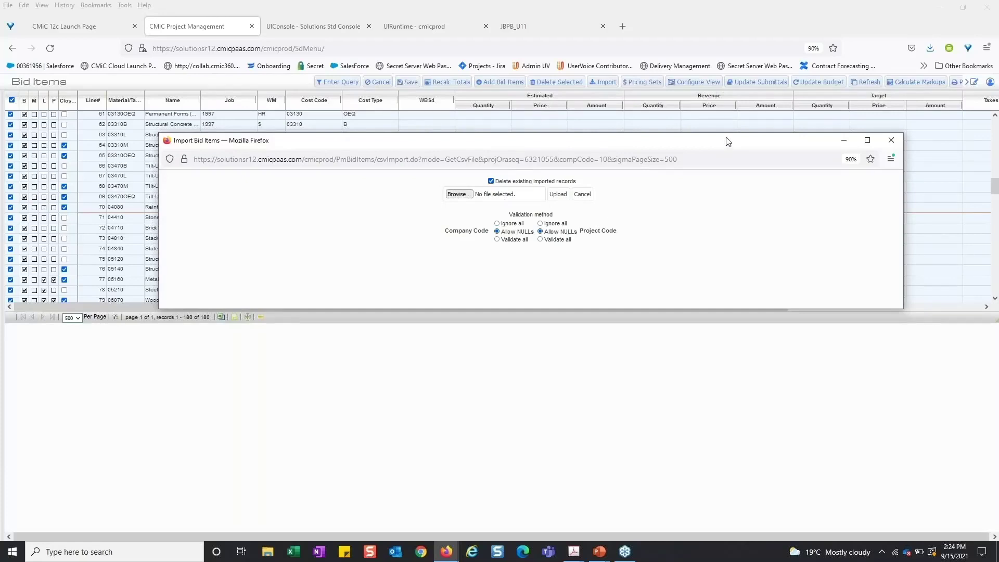
pyautogui.moveTo(727, 144); pyautogui.dragTo(728, 134)
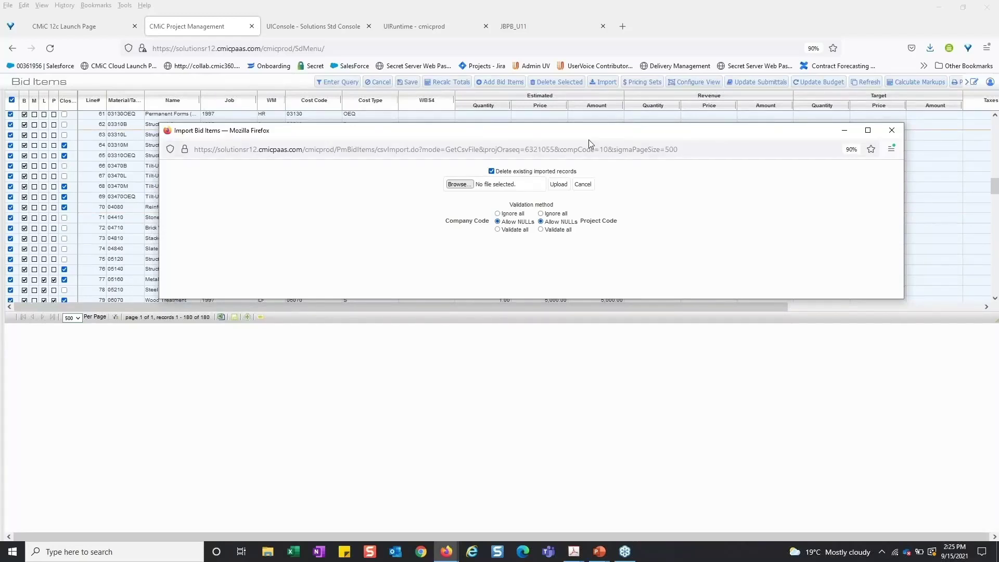
pyautogui.moveTo(589, 133); pyautogui.dragTo(588, 125)
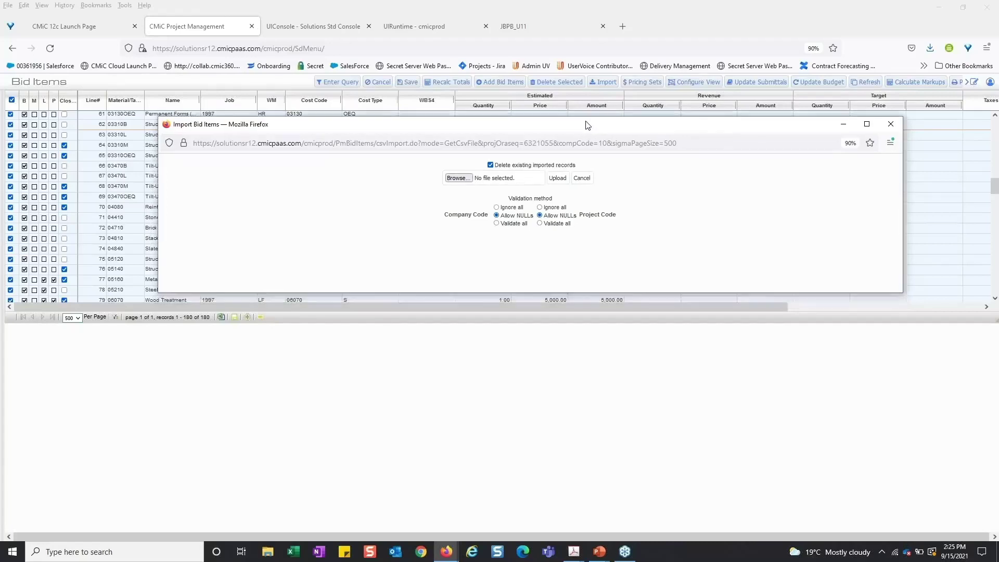
pyautogui.click(890, 123)
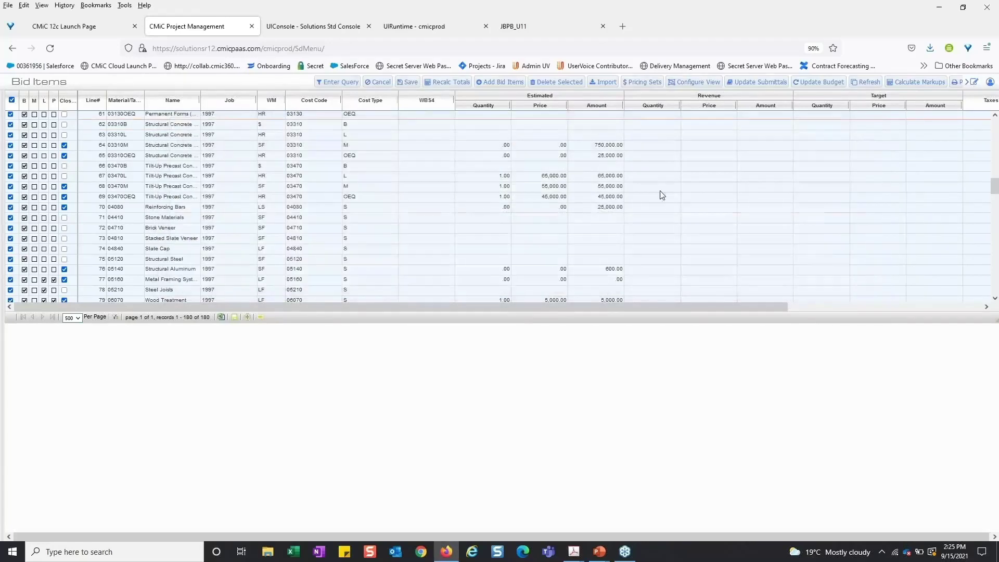
# Examine the Target, Taxes, and WBS columns of the bid items table
pyautogui.moveTo(669, 307); pyautogui.dragTo(663, 310)
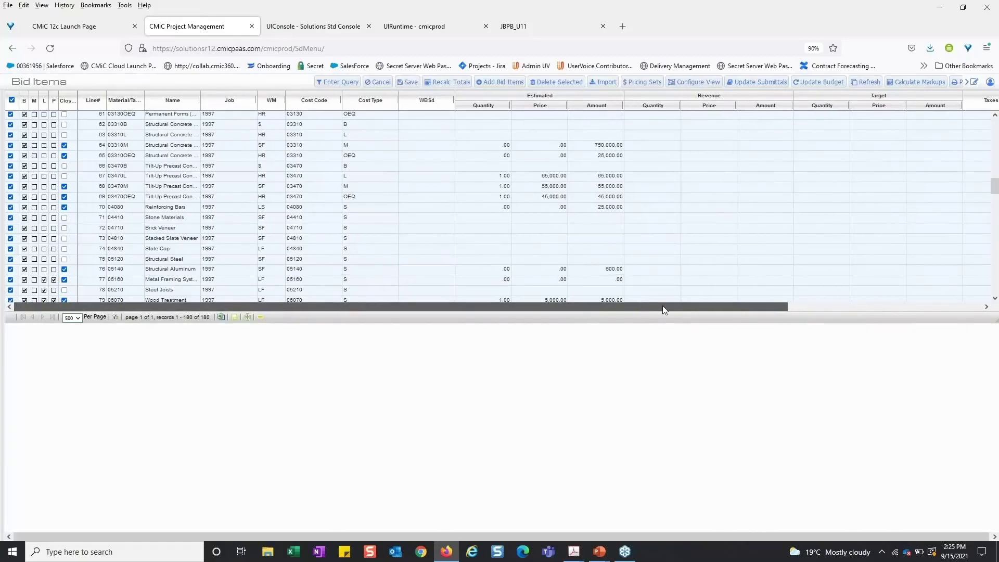
pyautogui.moveTo(662, 304); pyautogui.dragTo(931, 295)
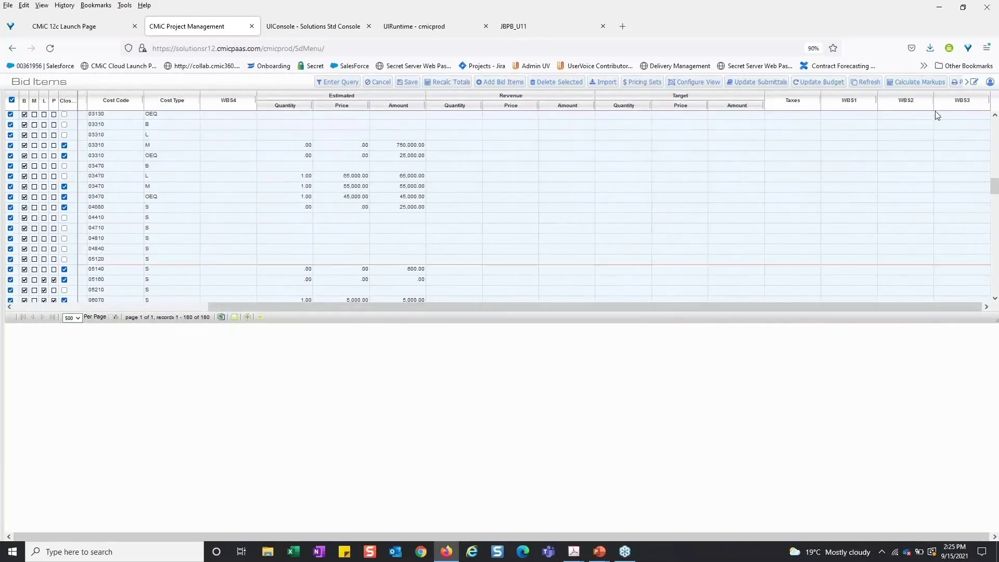
pyautogui.moveTo(860, 312); pyautogui.dragTo(553, 301)
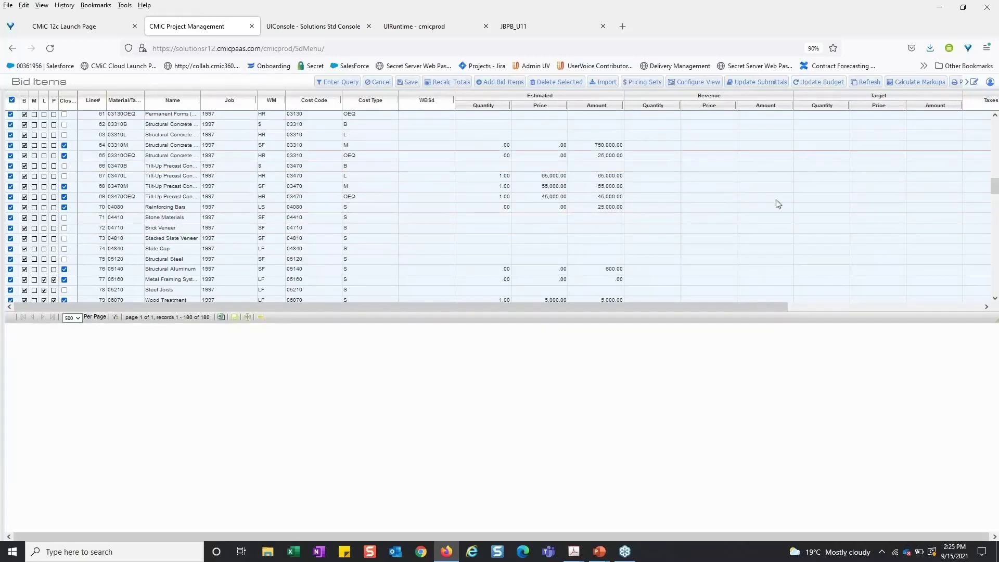
# Open the Update Budget options for the bid items, enlarge the window, and examine the available job structure update types
pyautogui.click(821, 82)
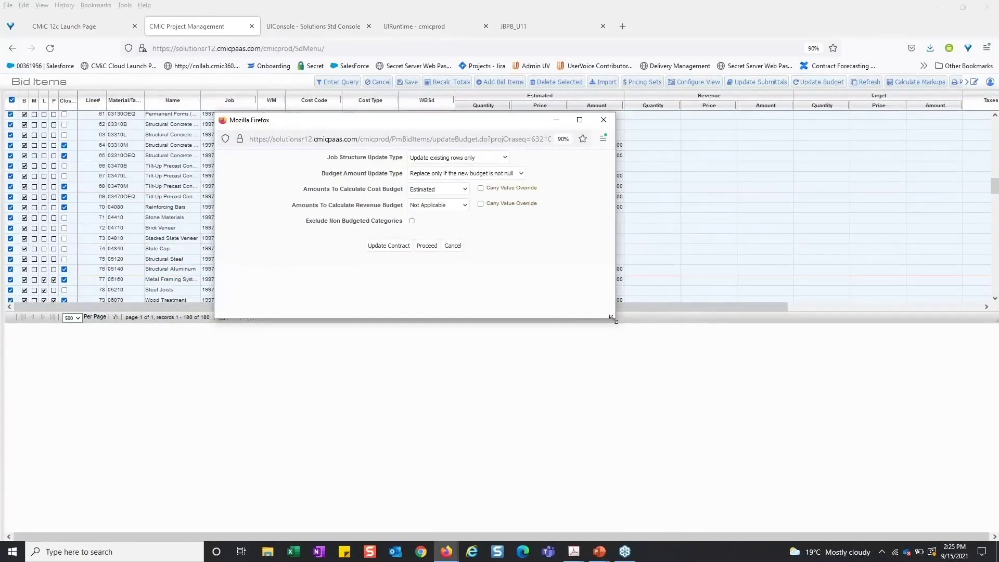
pyautogui.moveTo(614, 321); pyautogui.dragTo(693, 333)
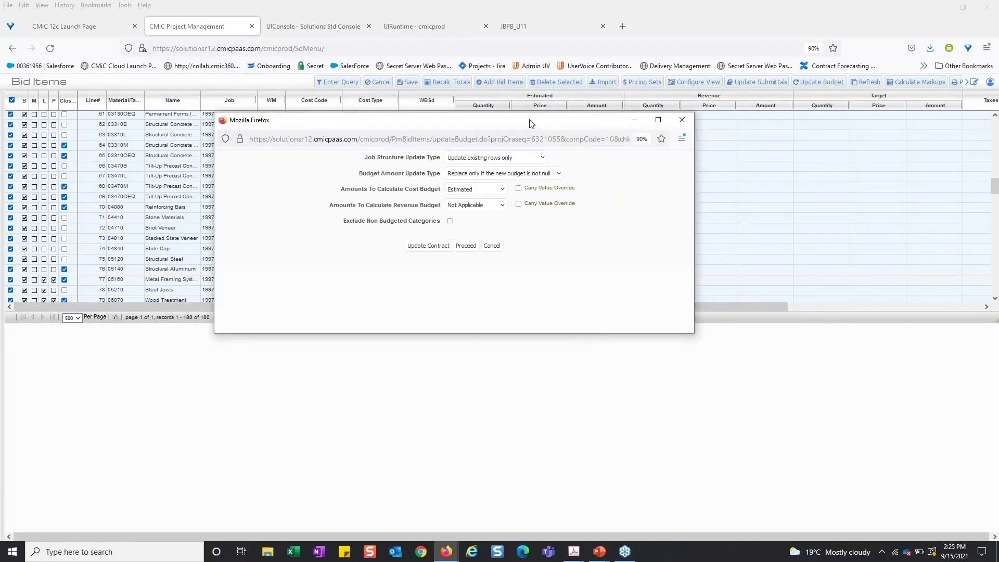
pyautogui.moveTo(529, 123); pyautogui.dragTo(530, 117)
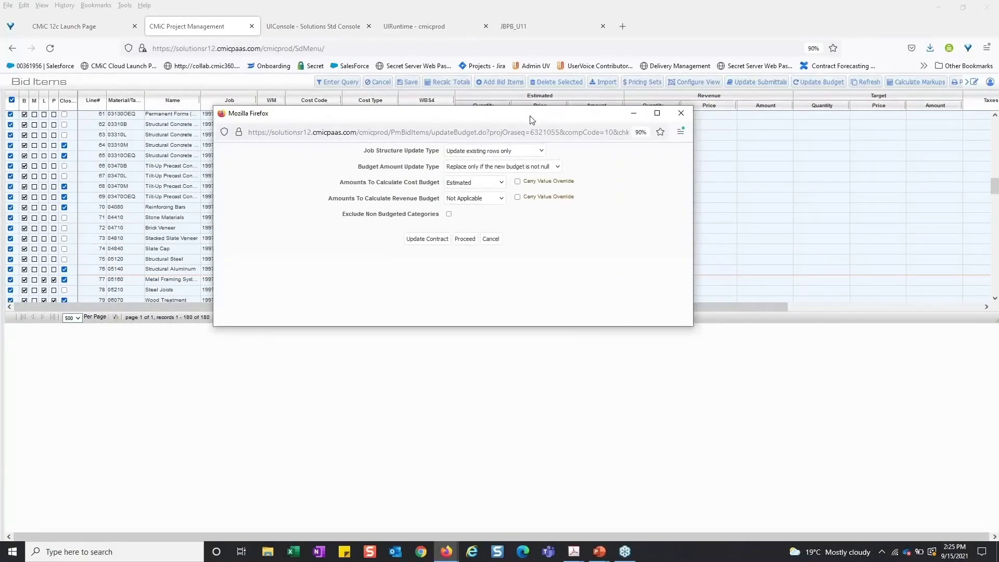
pyautogui.moveTo(372, 150); pyautogui.dragTo(407, 167)
pyautogui.moveTo(350, 182); pyautogui.dragTo(421, 183)
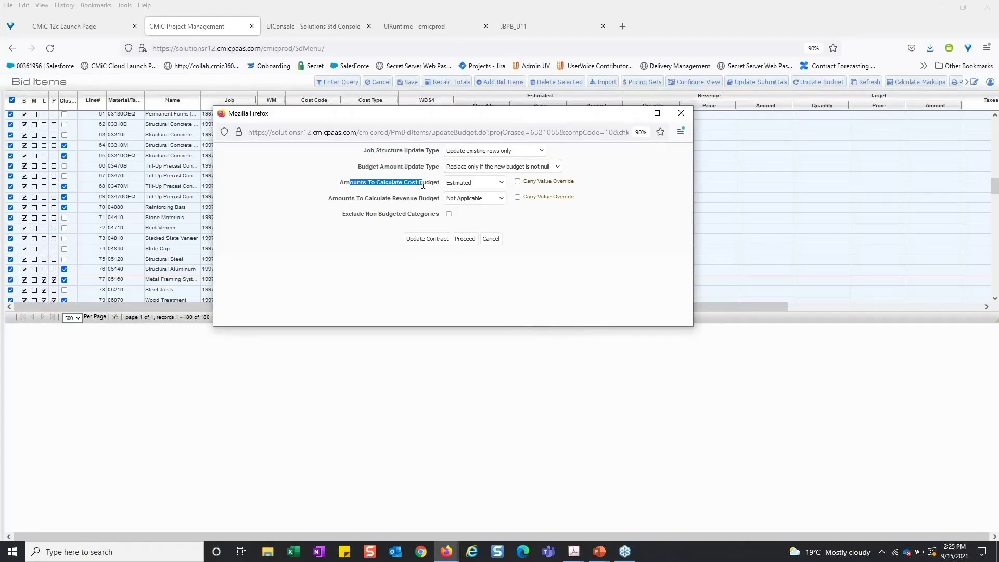
pyautogui.click(471, 152)
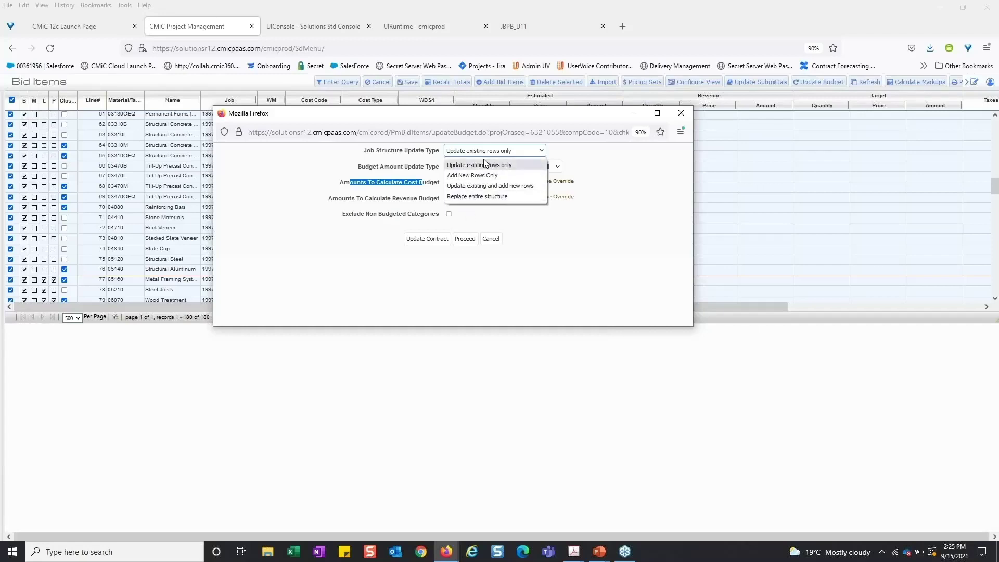
pyautogui.click(595, 156)
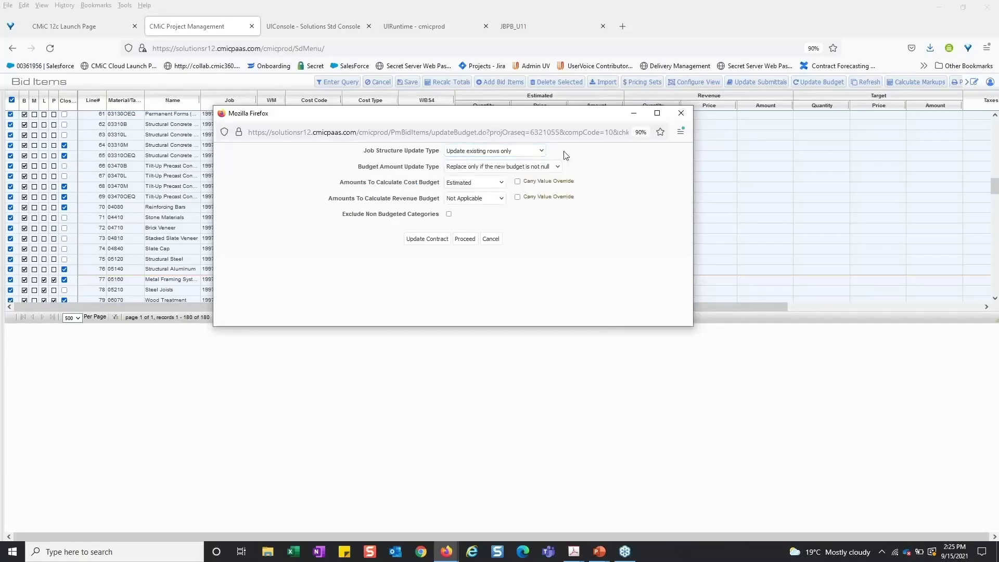
# Set the Job Structure Update Type to Add New Rows Only
pyautogui.moveTo(532, 115); pyautogui.dragTo(530, 119)
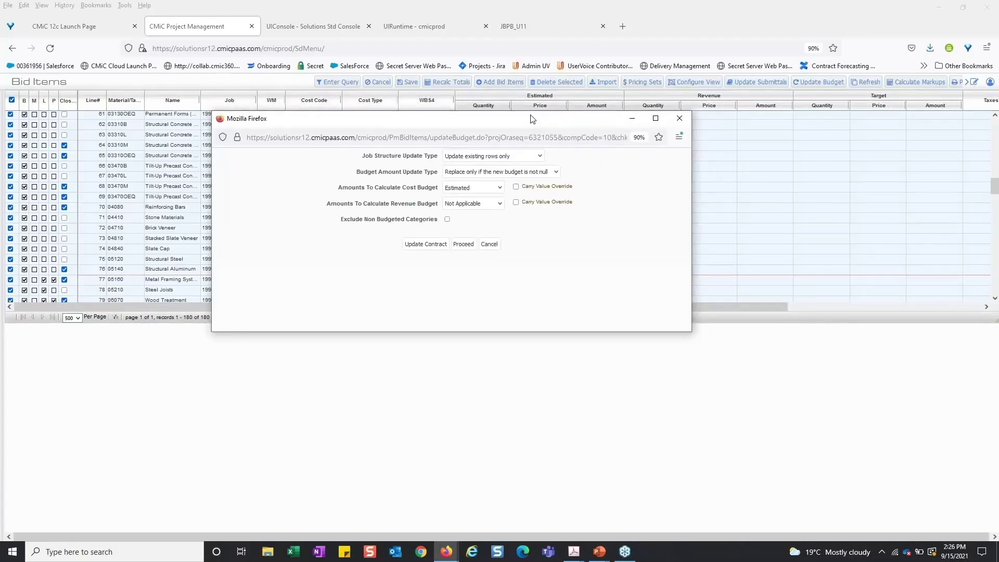
pyautogui.click(513, 158)
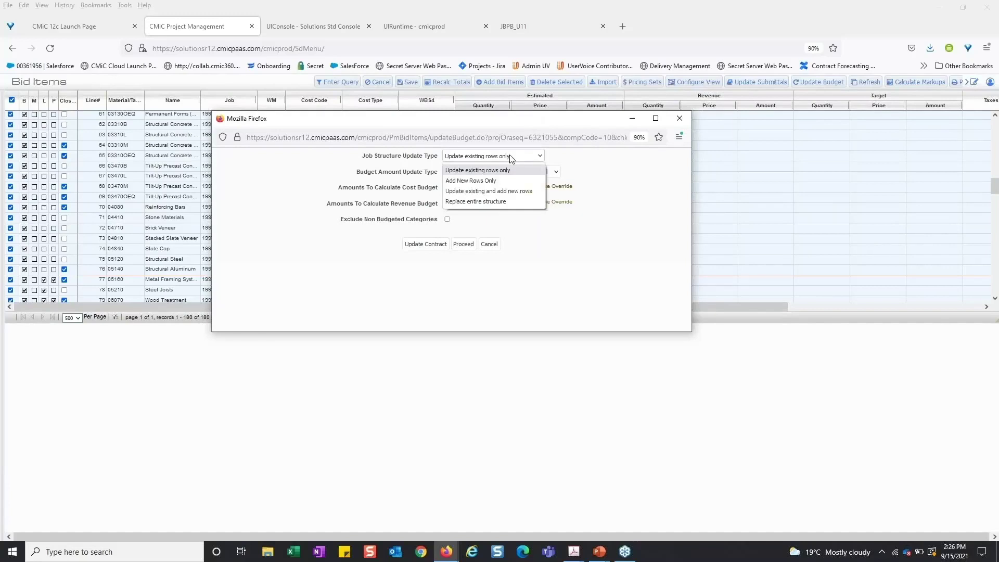
pyautogui.click(488, 180)
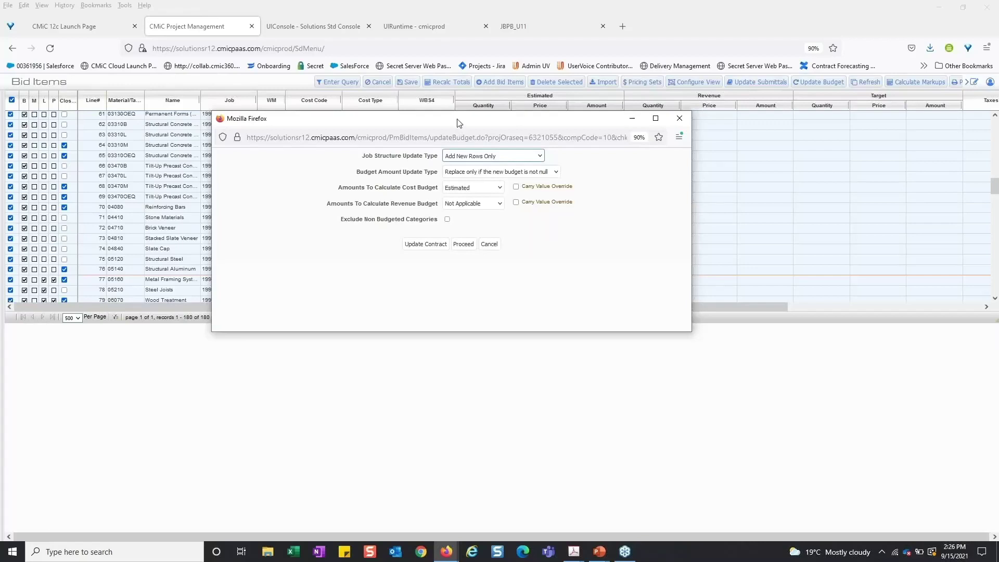
pyautogui.moveTo(457, 120); pyautogui.dragTo(458, 115)
# Examine the Budget Amount Update Type choices and the amounts used to calculate the cost and revenue budgets
pyautogui.moveTo(368, 165); pyautogui.dragTo(407, 175)
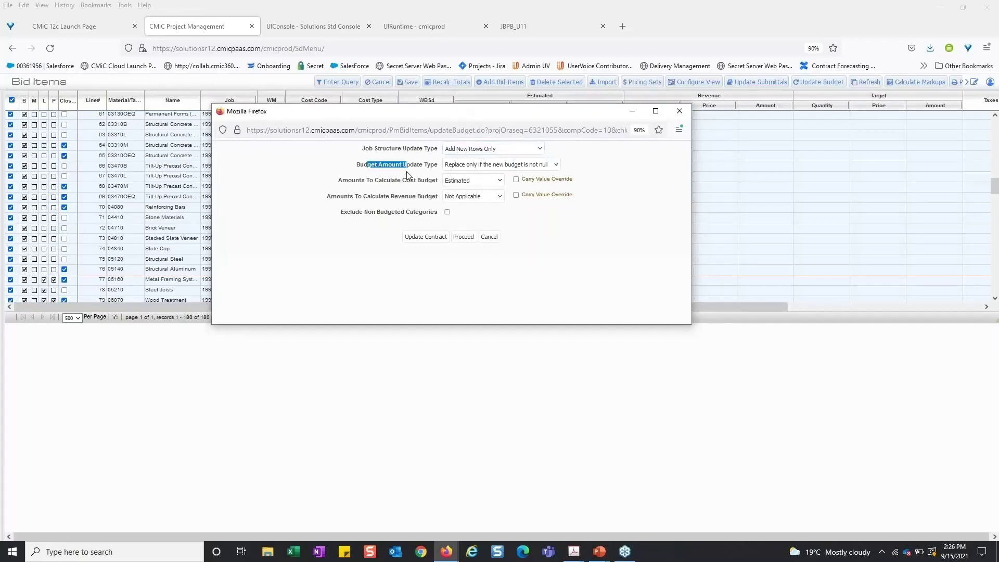
pyautogui.click(477, 165)
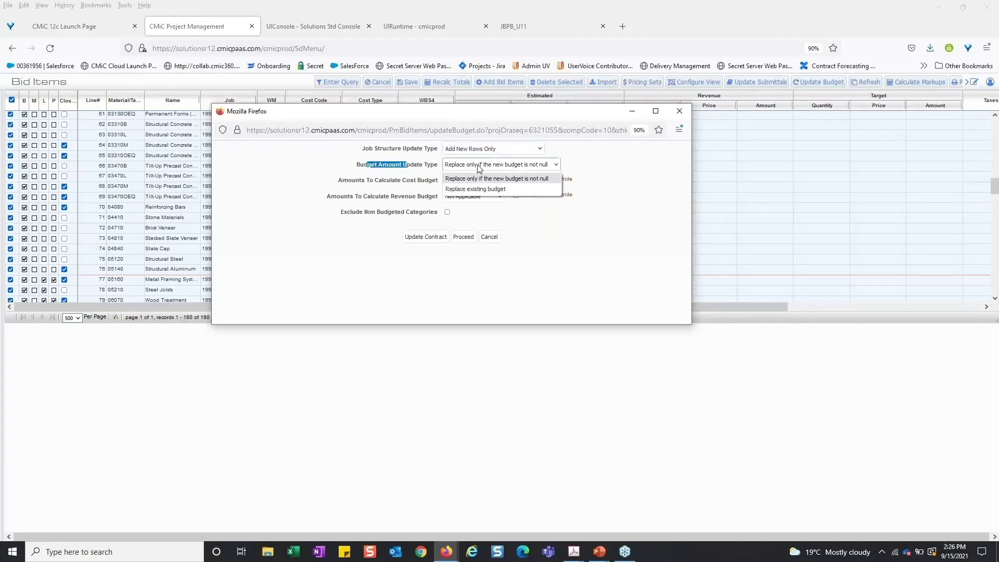
pyautogui.click(627, 152)
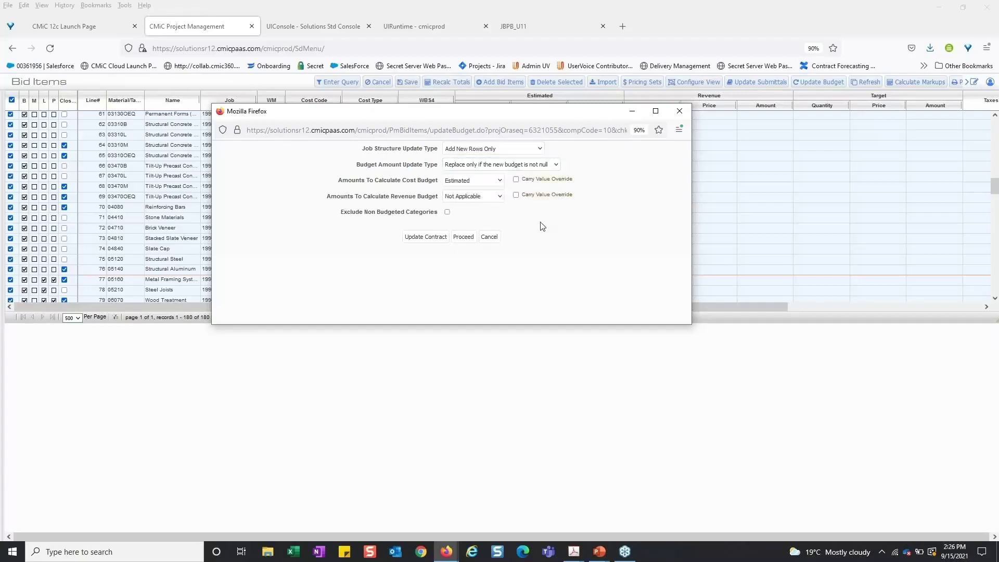
pyautogui.moveTo(391, 183); pyautogui.dragTo(425, 181)
pyautogui.moveTo(393, 197); pyautogui.dragTo(431, 199)
pyautogui.click(546, 264)
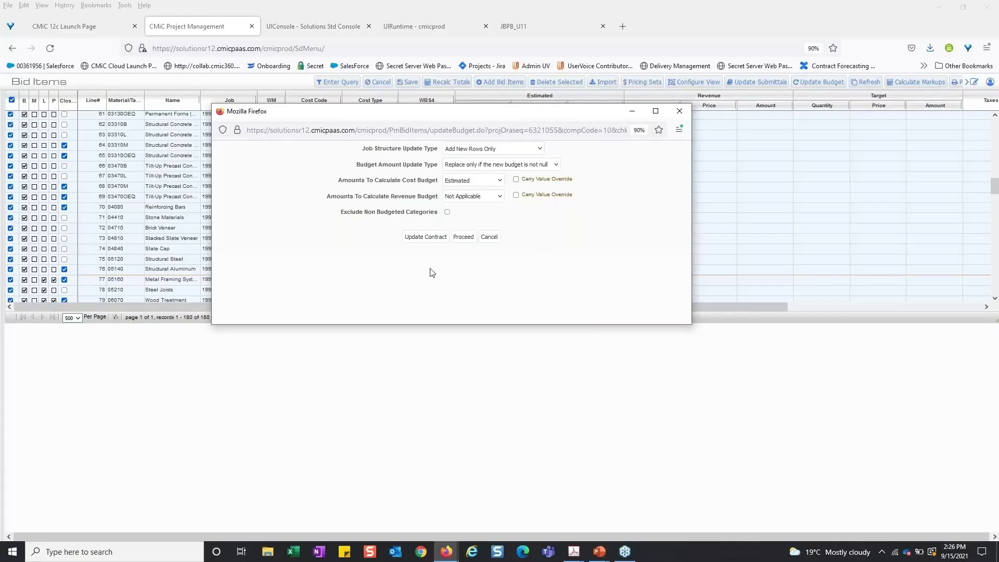
# Open the Update Contract options, examine the Bill Code Update Type choices, and close the window without proceeding
pyautogui.click(424, 240)
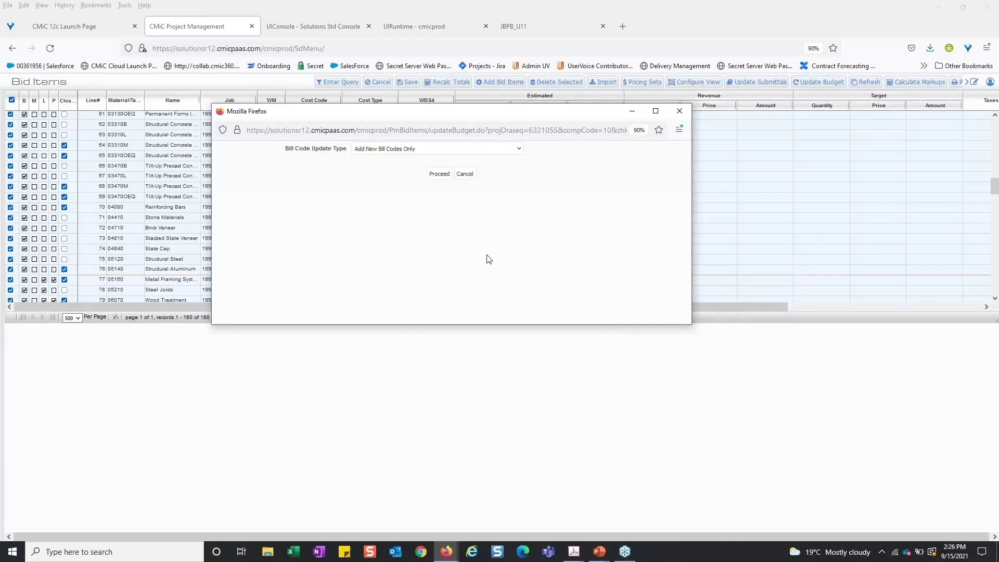
pyautogui.click(451, 150)
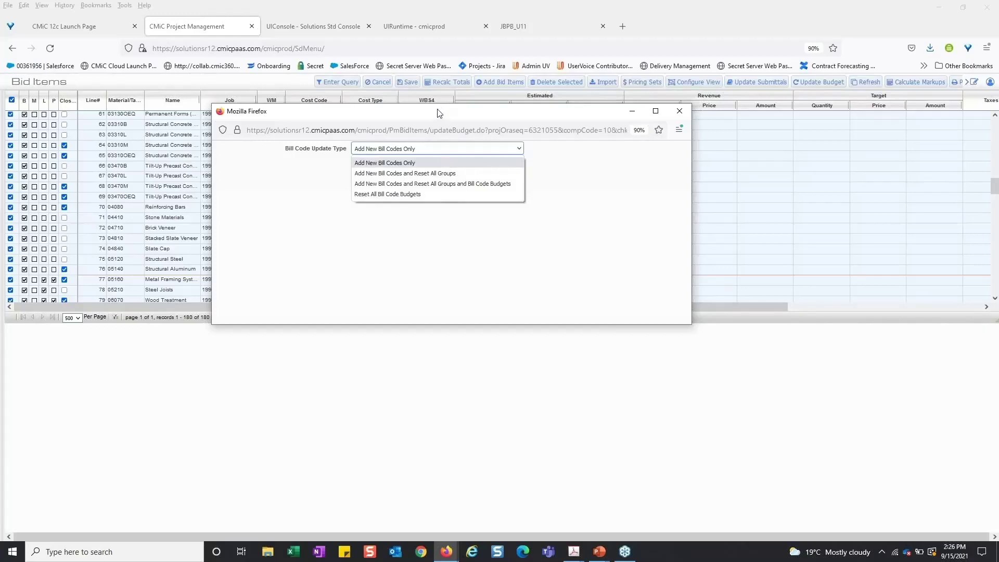
pyautogui.click(397, 163)
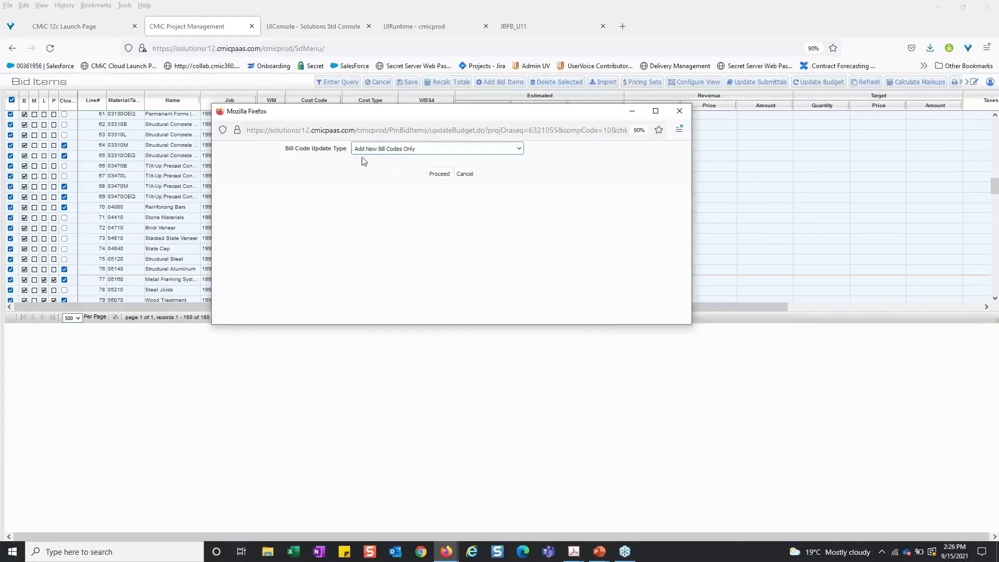
pyautogui.click(425, 149)
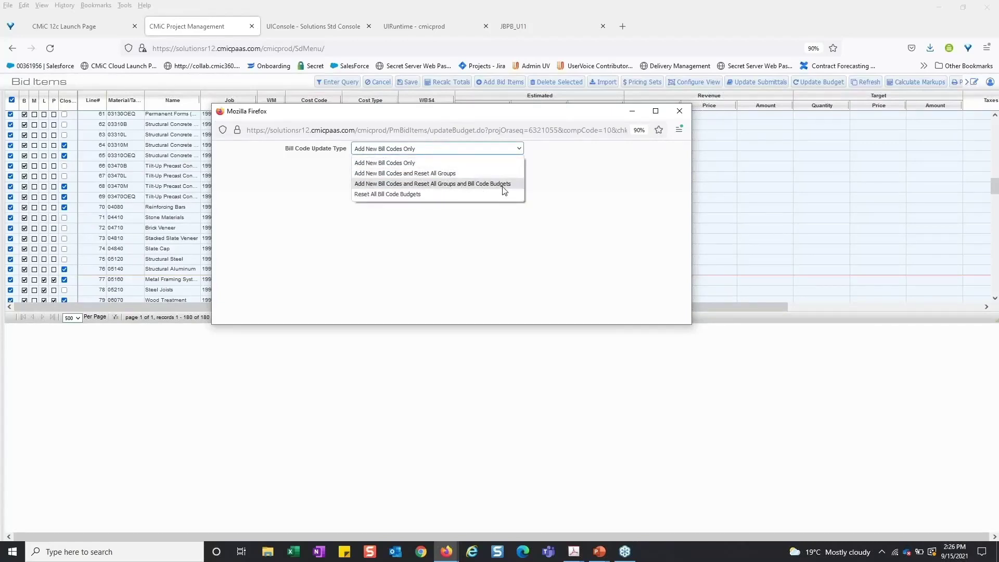
pyautogui.click(562, 178)
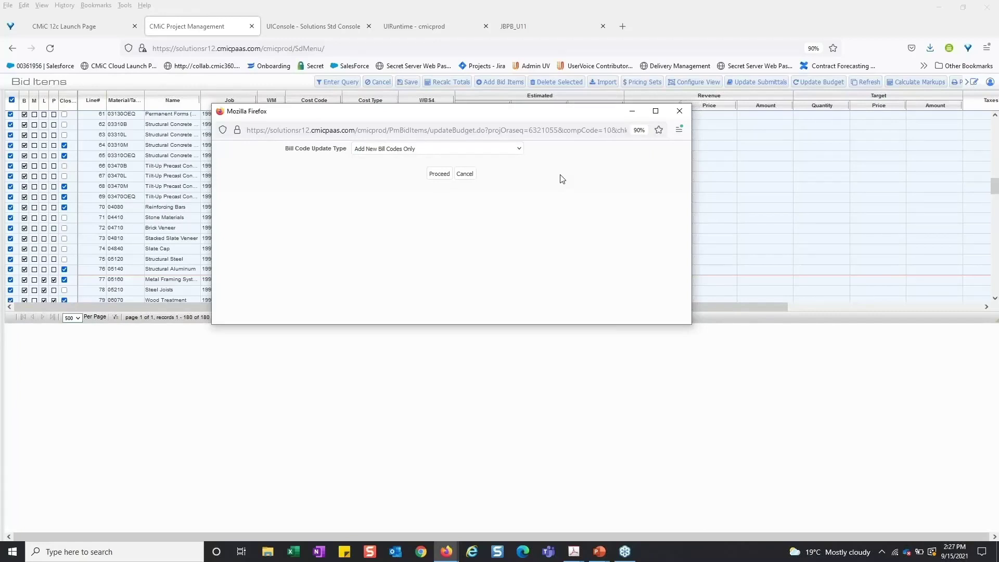
pyautogui.click(679, 111)
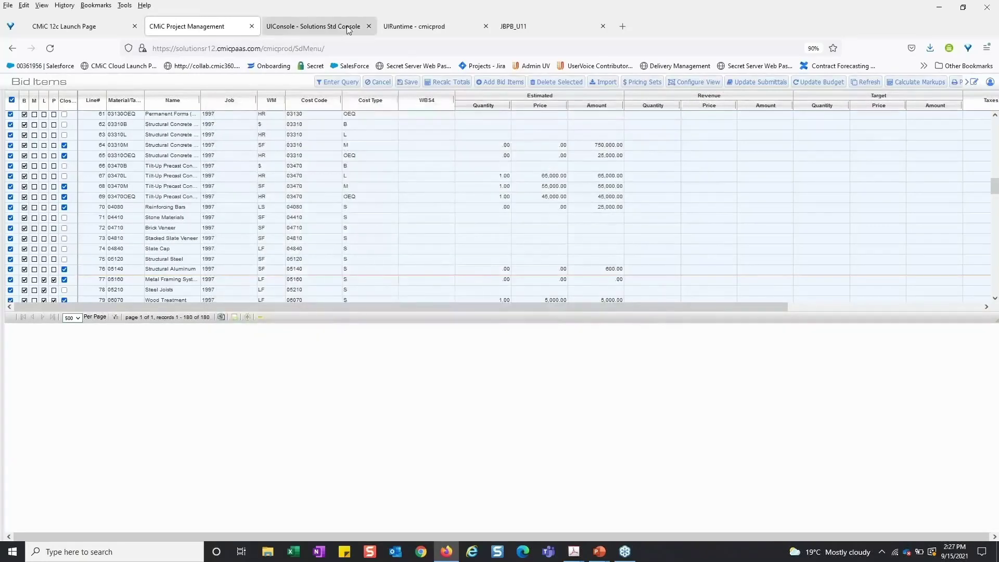
# Return to Contract Entry for CK.1940 and examine pay app code 03110_S. and its EXT cost lines under Billing Items
pyautogui.click(340, 26)
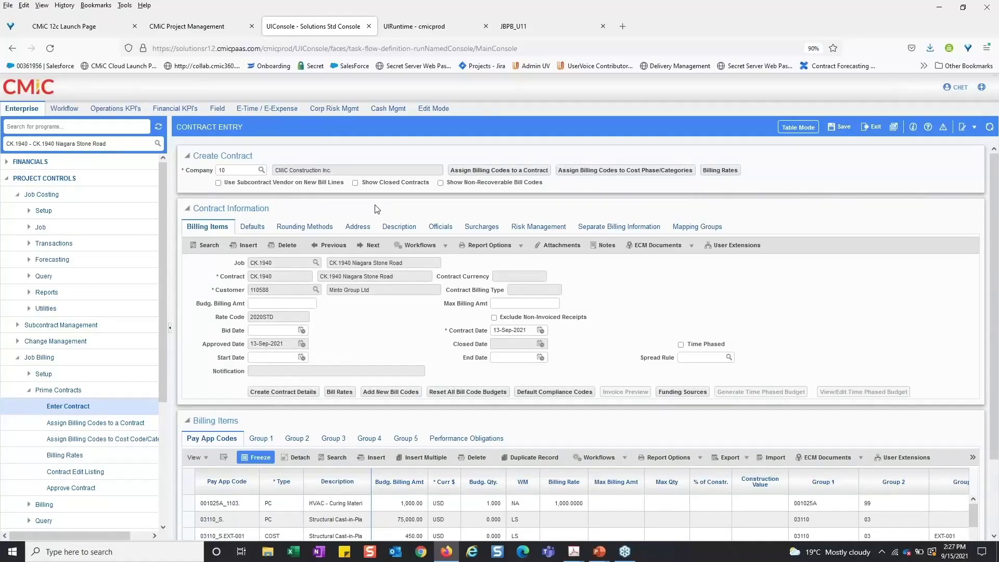
pyautogui.scroll(-2, 700, 307)
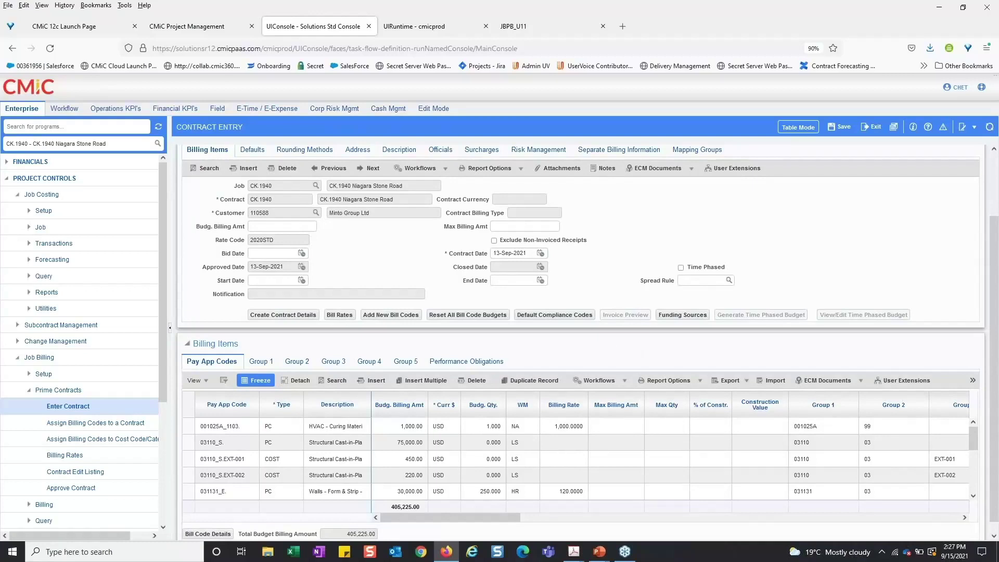
pyautogui.click(371, 381)
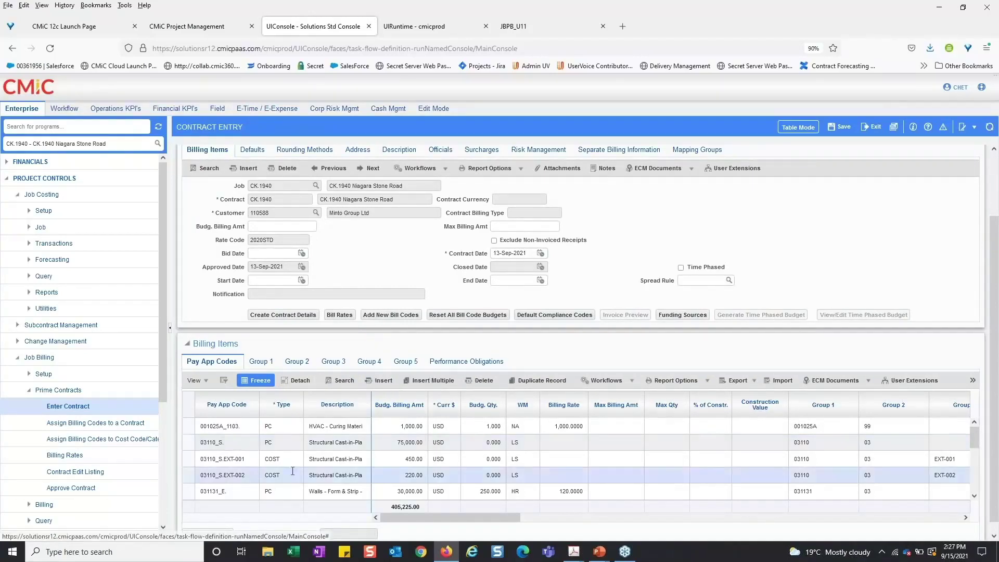
pyautogui.scroll(3, 371, 452)
pyautogui.scroll(-2, 517, 283)
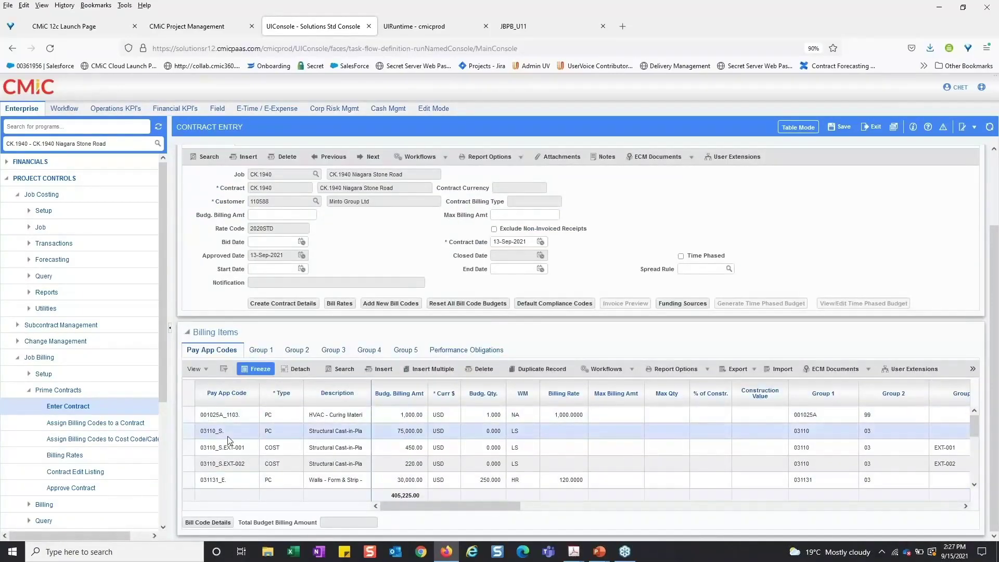
pyautogui.click(302, 448)
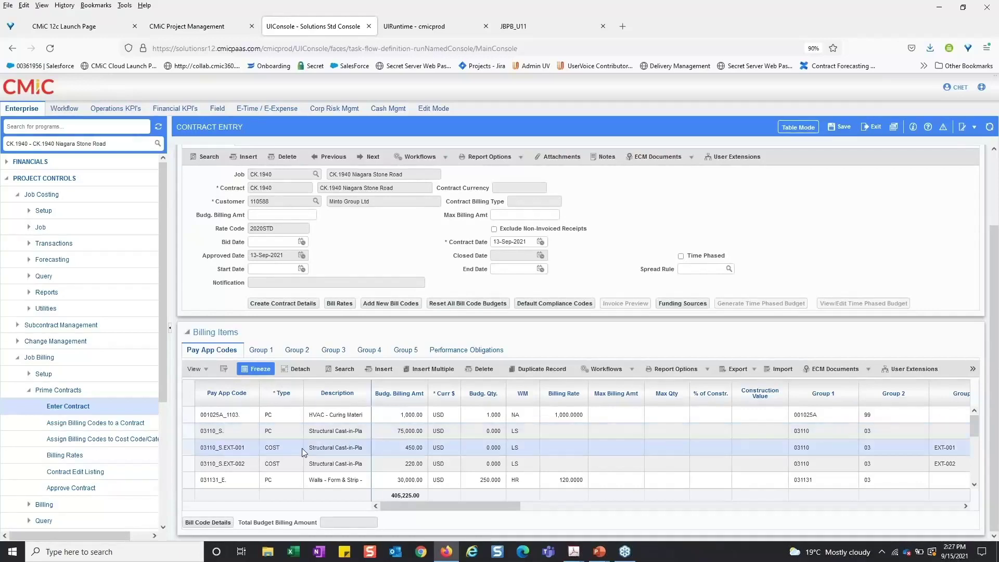
pyautogui.click(416, 431)
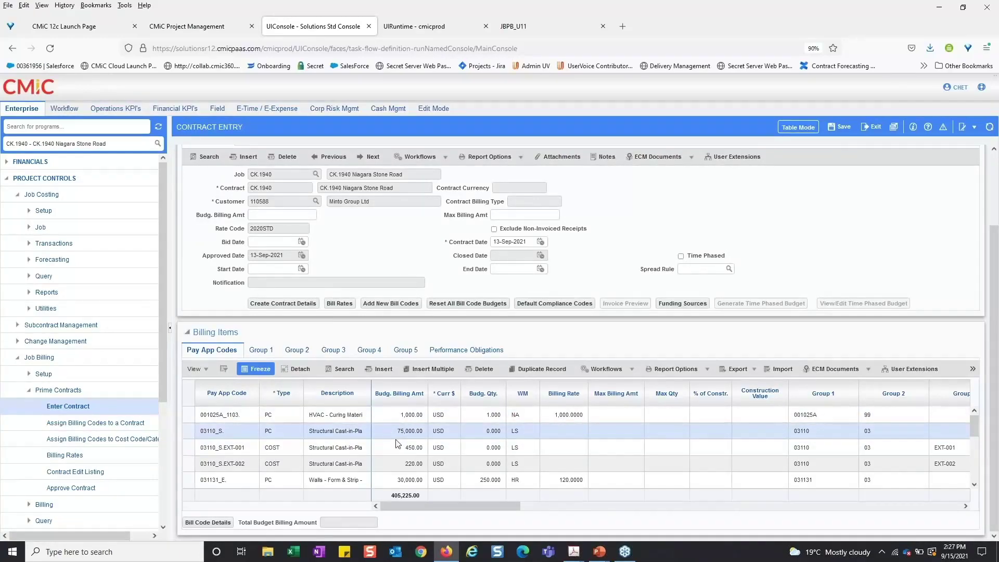
pyautogui.click(405, 436)
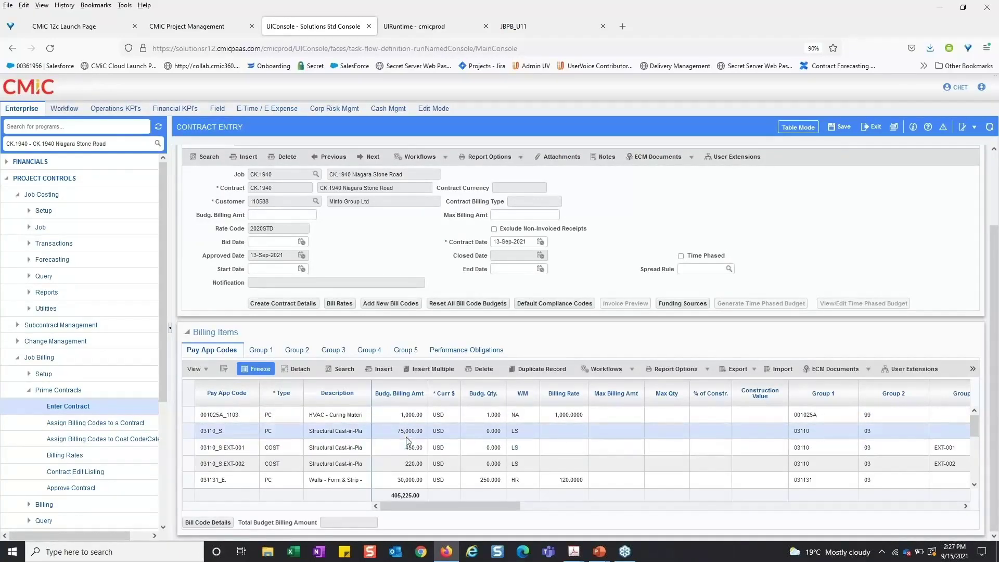
# Detach the billing items table, examine the billing codes offered for an inserted blank row, and delete that row
pyautogui.click(956, 542)
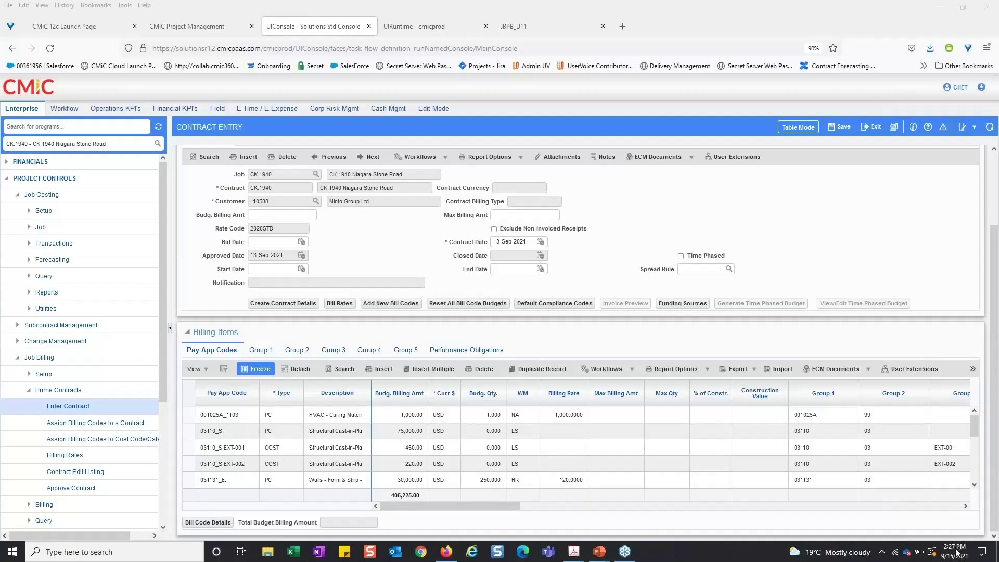
pyautogui.click(293, 369)
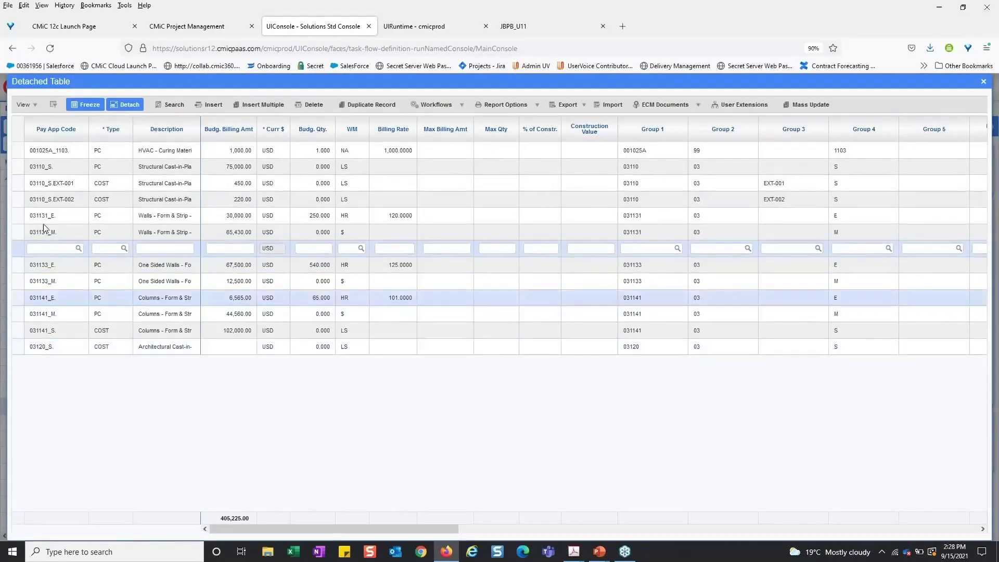
pyautogui.click(79, 248)
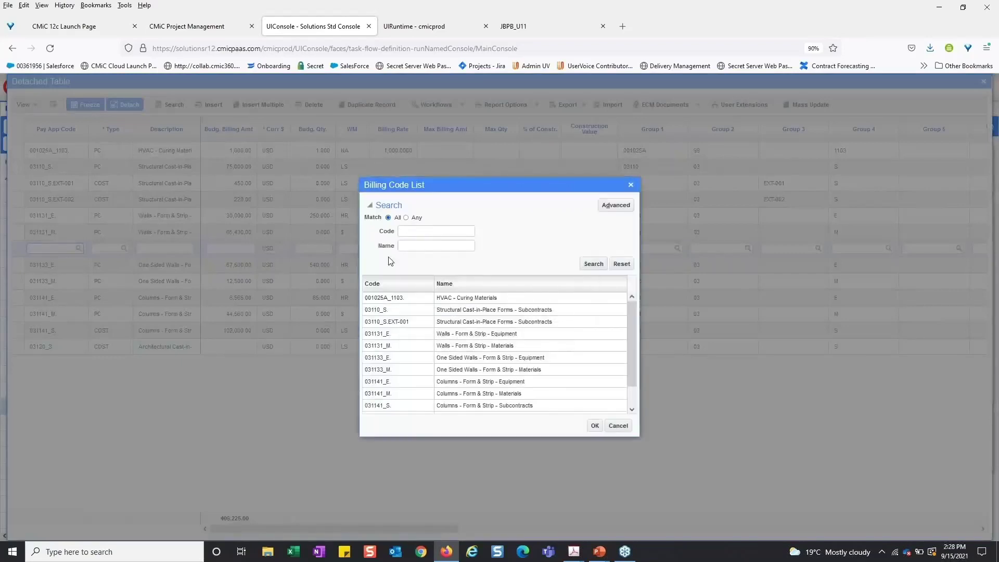
pyautogui.scroll(-1, 436, 371)
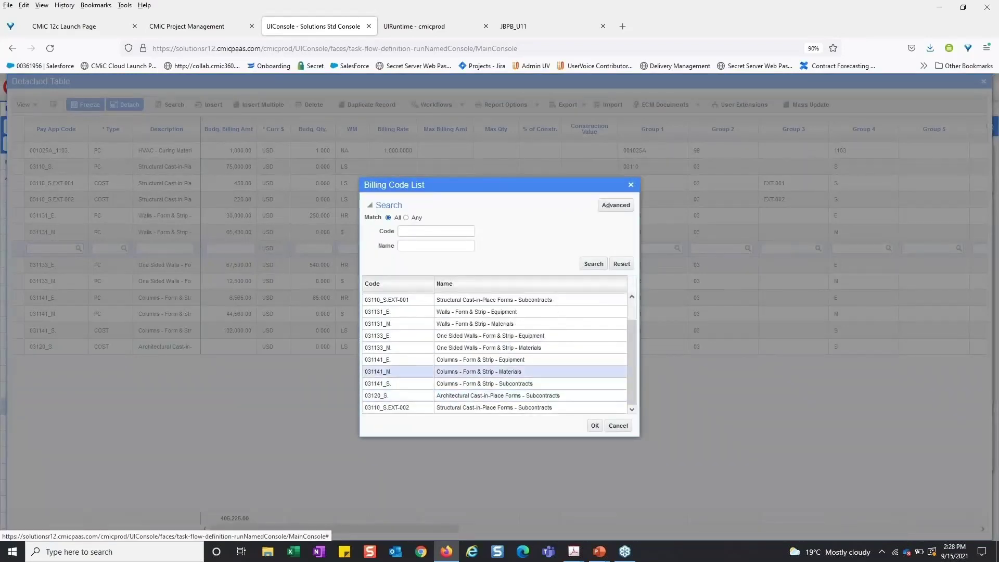
pyautogui.click(631, 185)
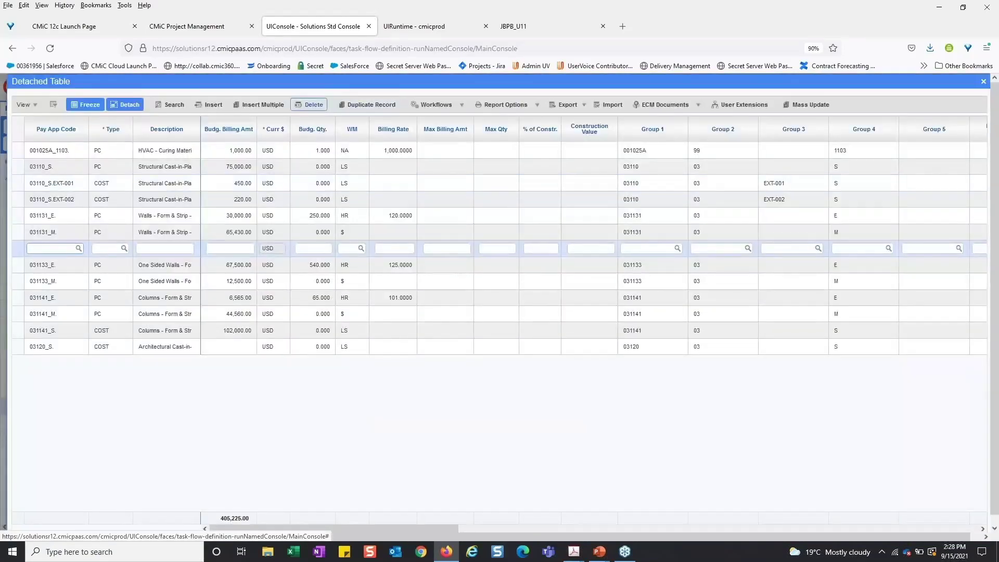
pyautogui.click(127, 336)
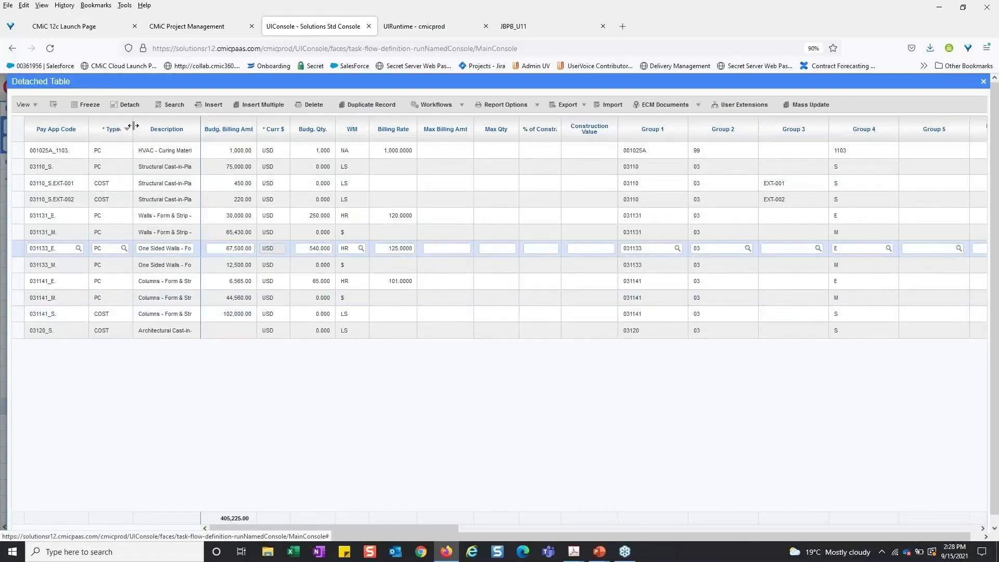
# Widen the Type column and examine the billing types available for pay app code 031141_S
pyautogui.moveTo(134, 126); pyautogui.dragTo(163, 125)
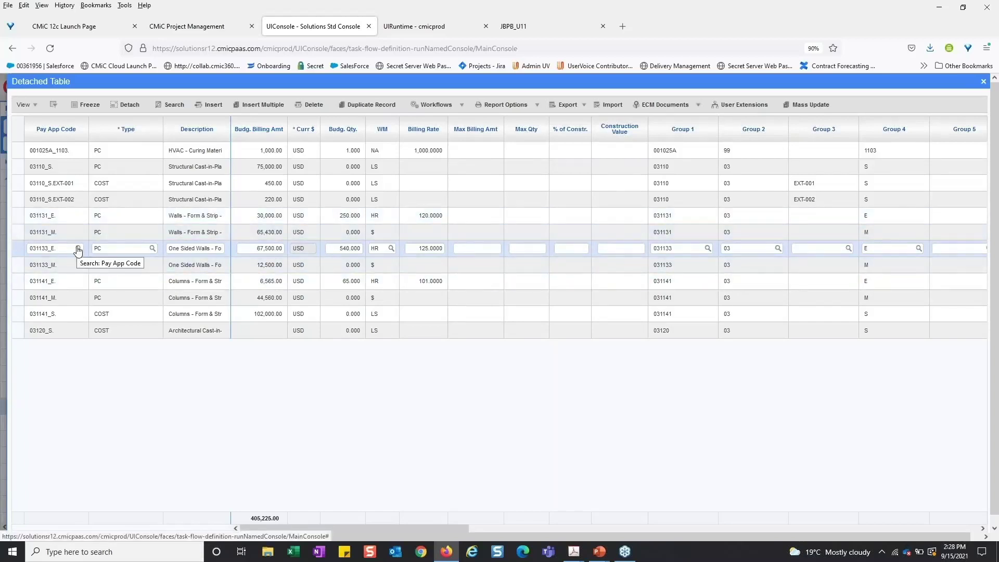
pyautogui.click(115, 313)
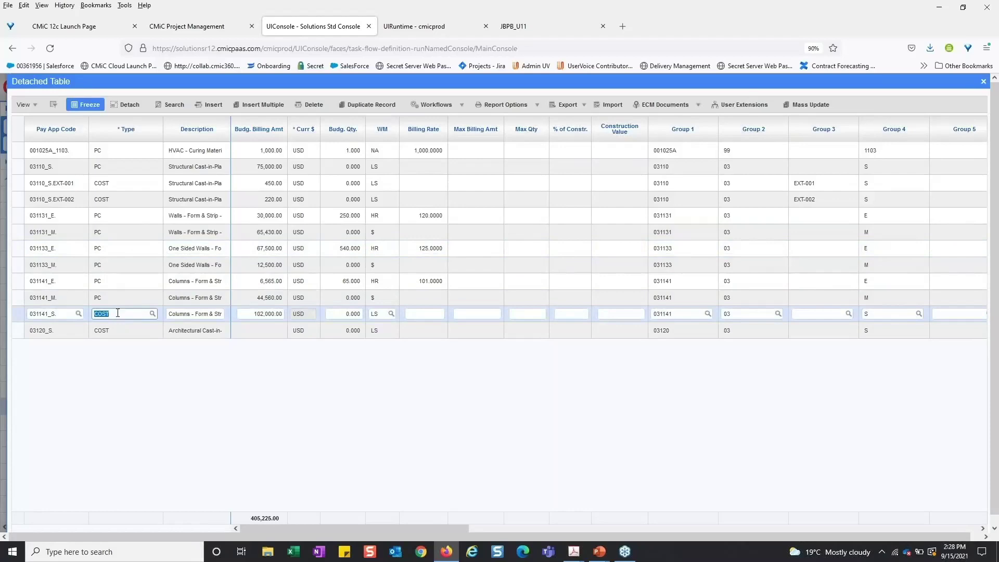
pyautogui.click(152, 314)
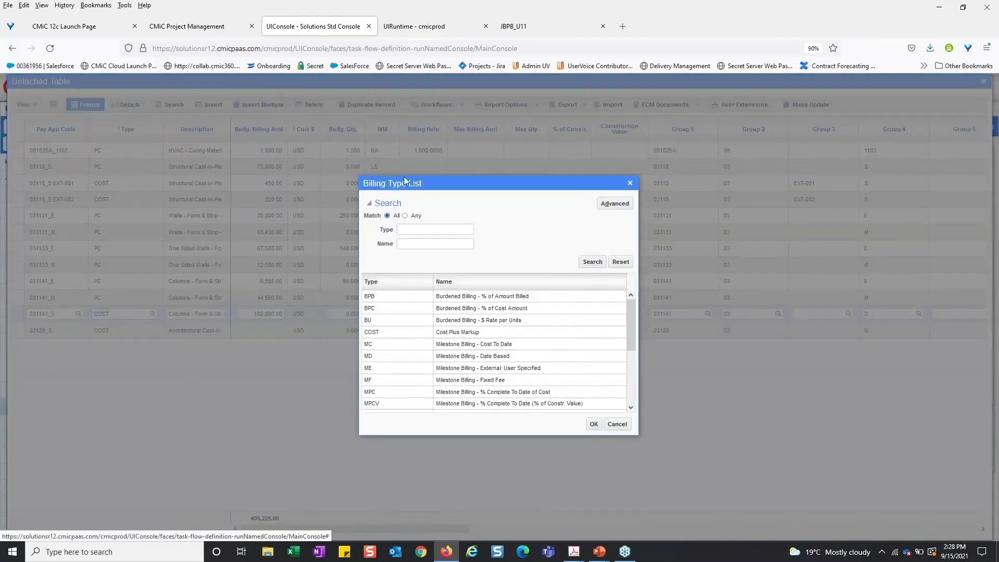
pyautogui.moveTo(404, 176); pyautogui.dragTo(356, 148)
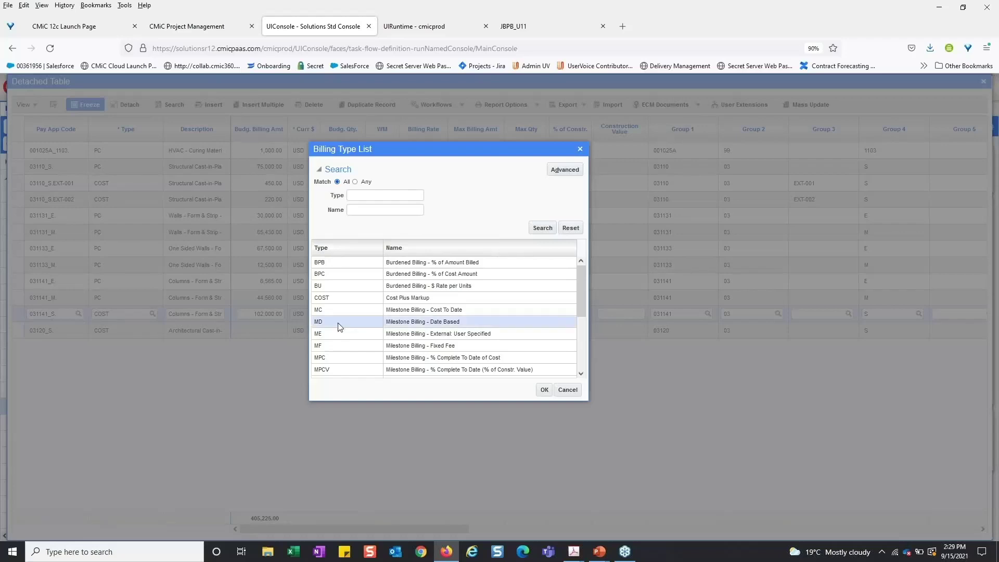
pyautogui.scroll(-5, 339, 326)
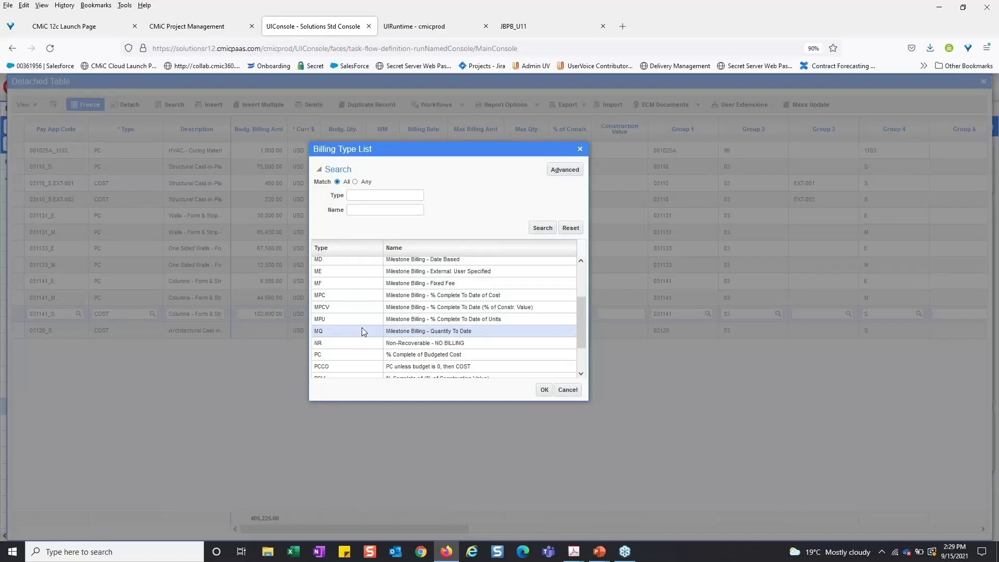
pyautogui.scroll(-3, 362, 331)
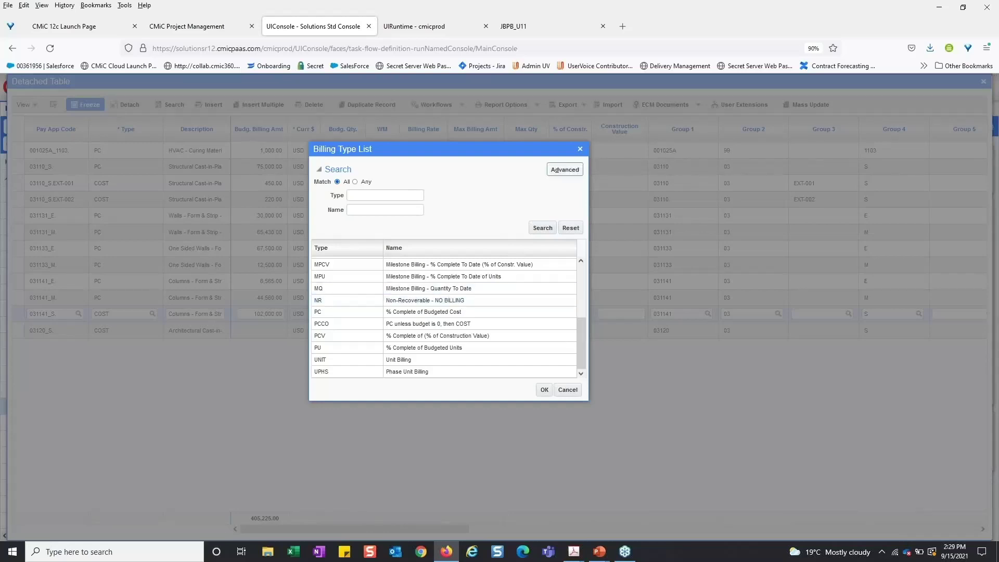
pyautogui.click(579, 149)
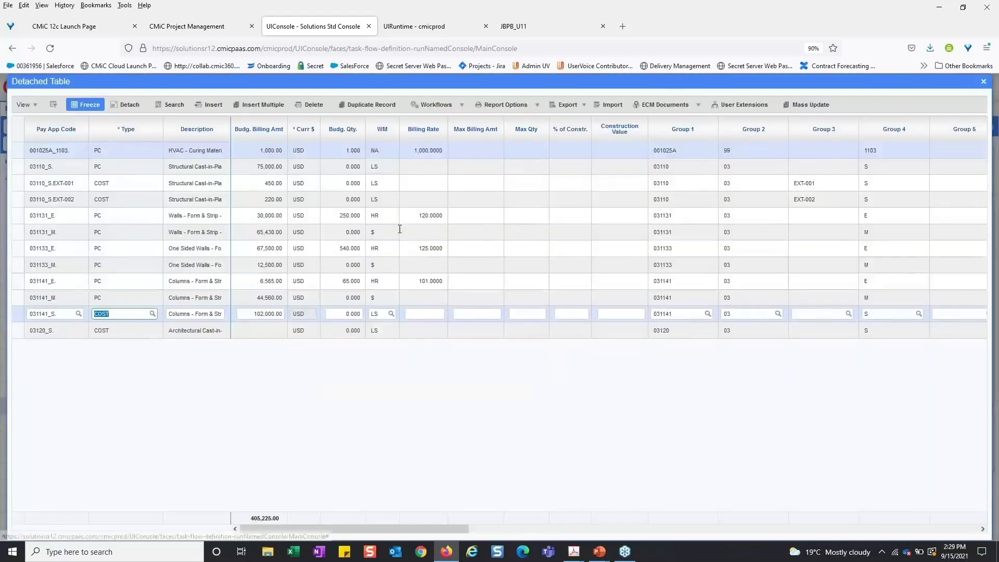
# Examine the billing types available for pay app code 031141_M. and close the detached billing items table
pyautogui.click(115, 296)
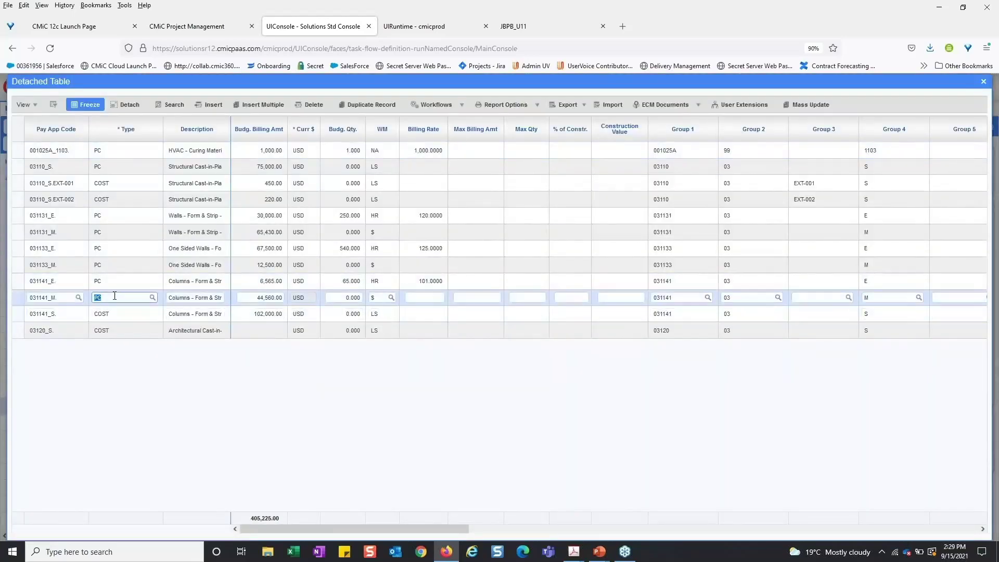
pyautogui.click(153, 298)
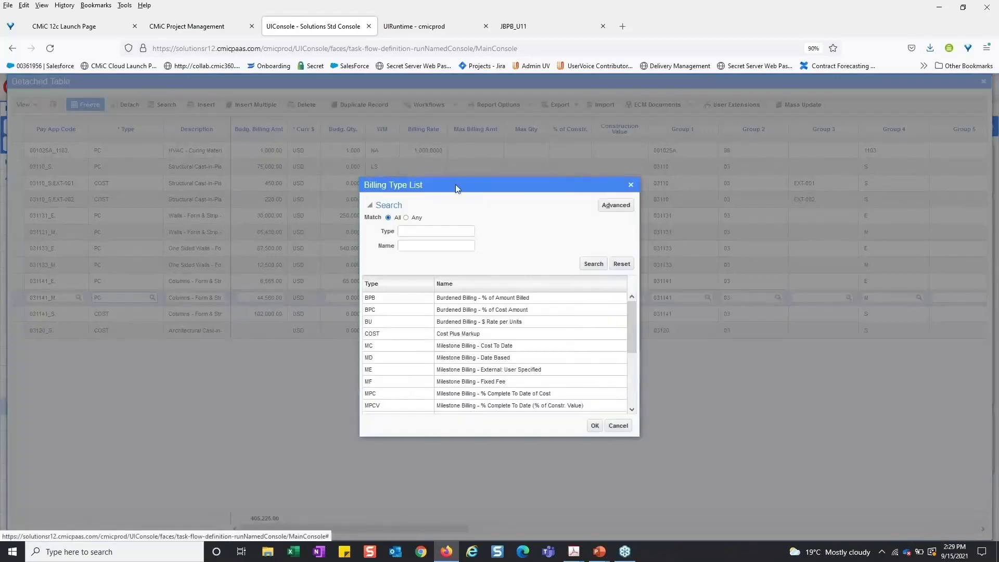
pyautogui.moveTo(460, 173); pyautogui.dragTo(472, 145)
pyautogui.scroll(-3, 458, 333)
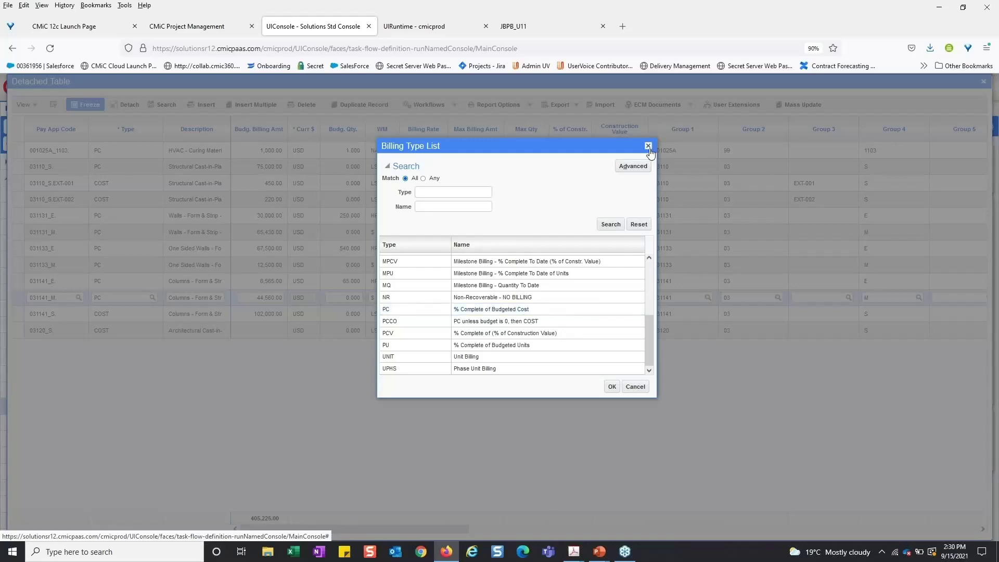
pyautogui.click(648, 145)
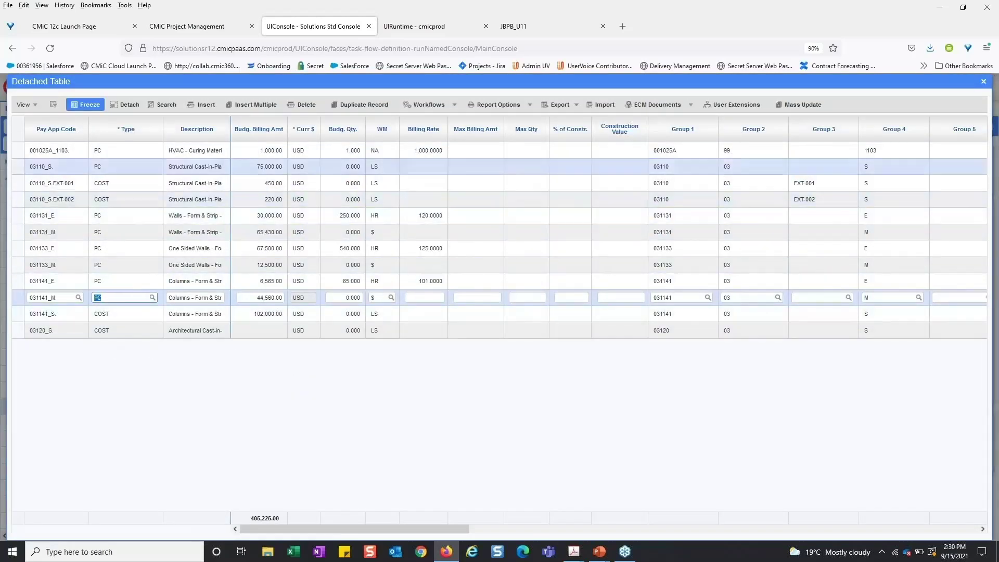
pyautogui.click(40, 309)
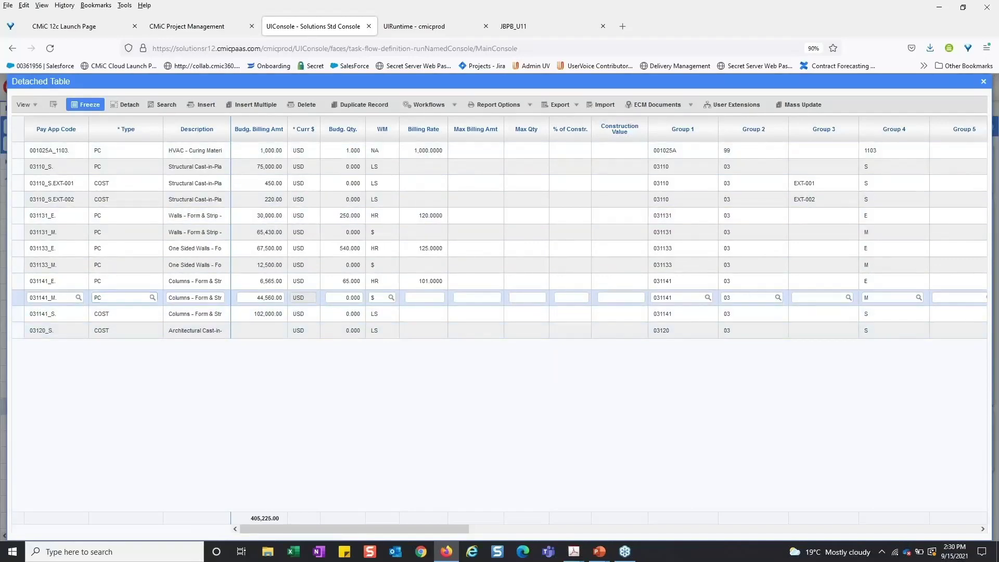
pyautogui.click(983, 81)
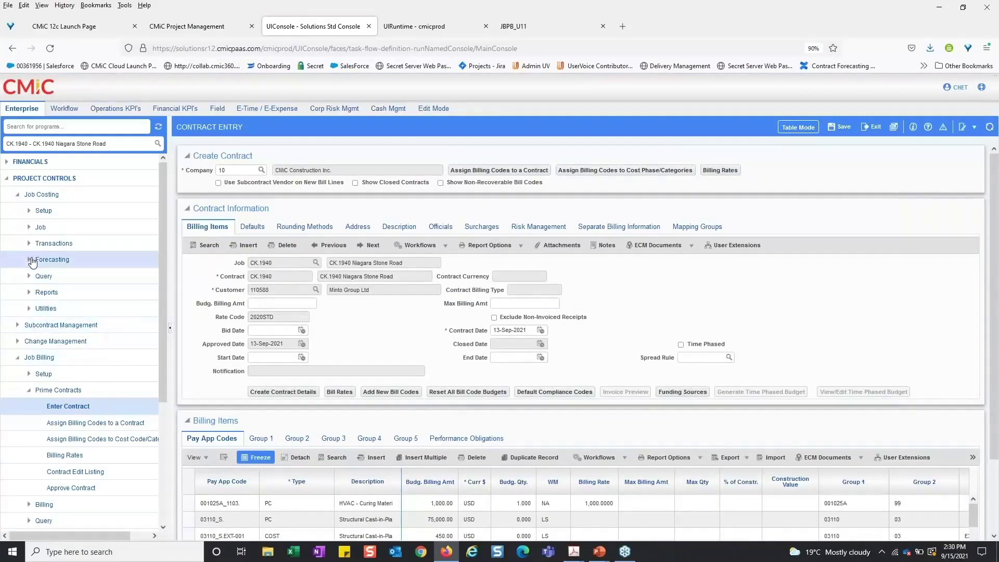
# Open Enter Cost Transaction under Job Costing and start a transaction with the JC journal
pyautogui.click(27, 243)
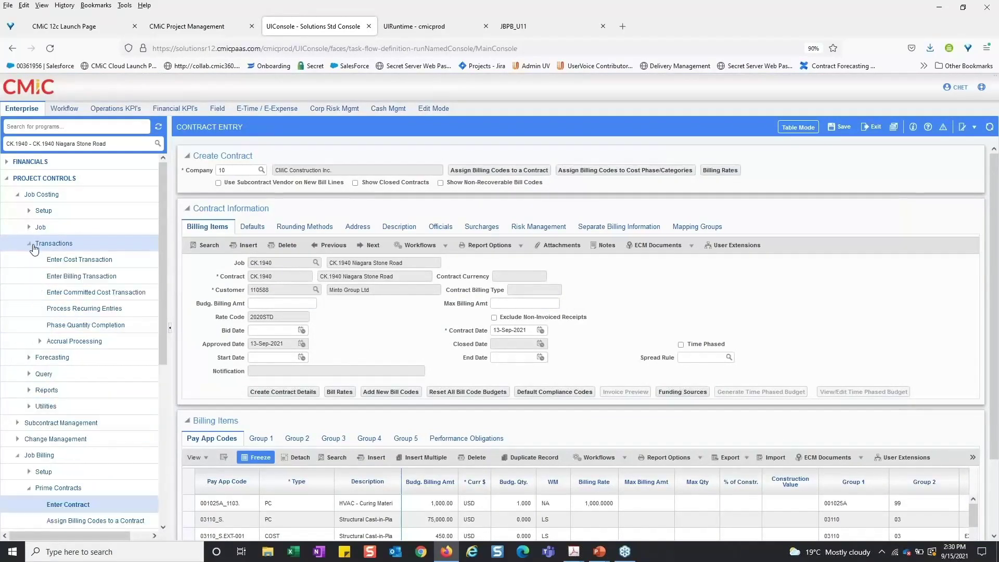
pyautogui.click(62, 260)
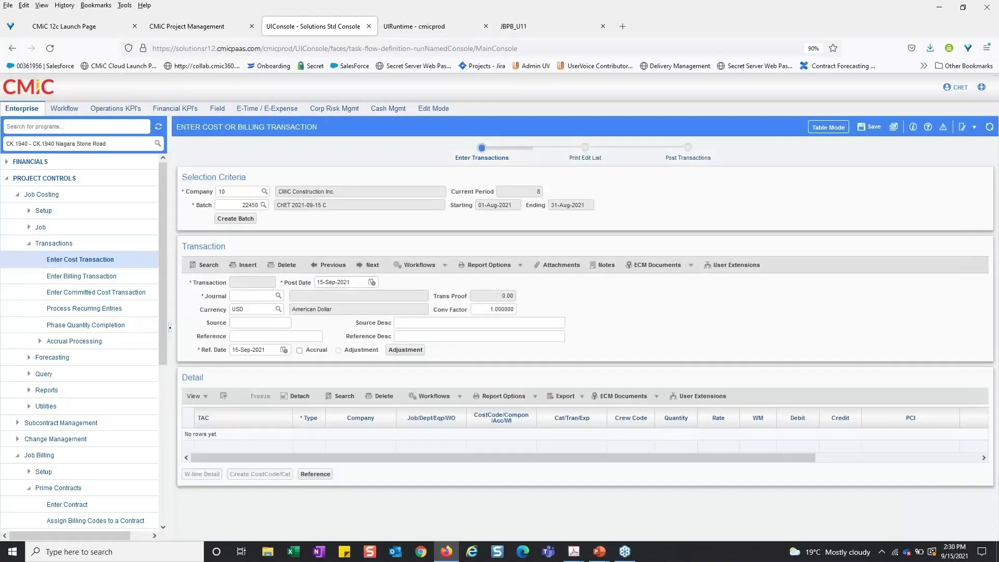
pyautogui.click(242, 296)
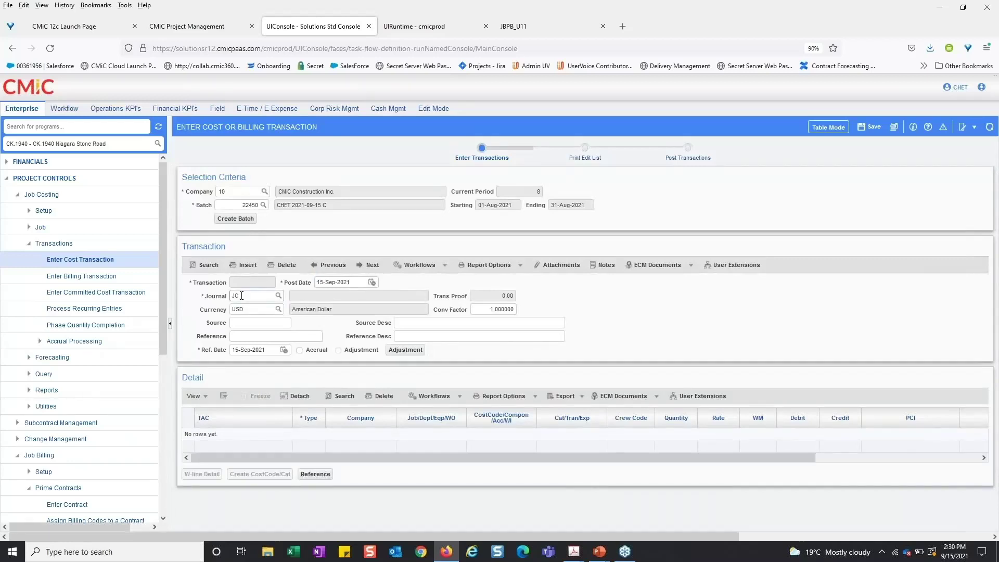
pyautogui.write('JC')
pyautogui.press('Tab')
pyautogui.press('Tab')
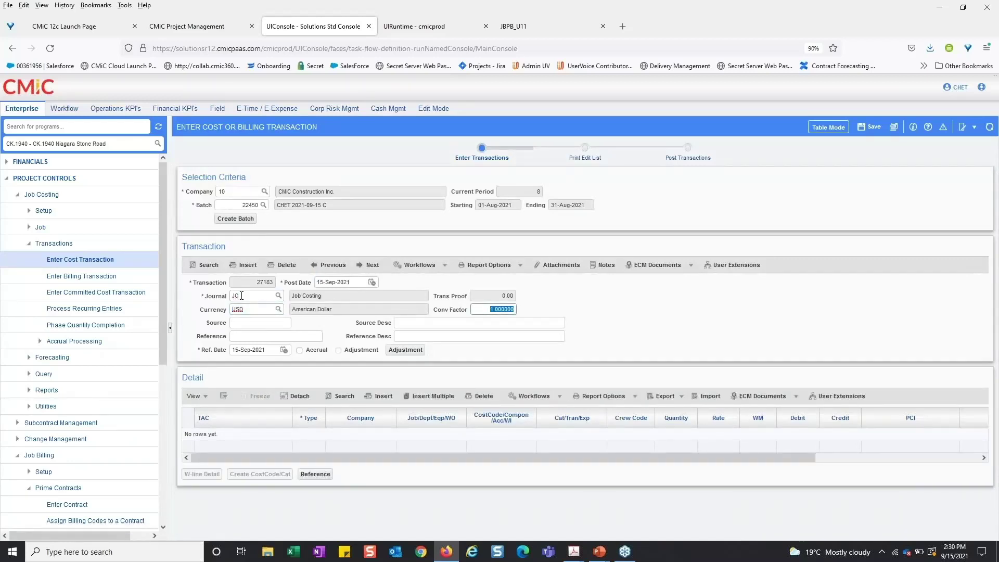
# Insert a detail line in the cost transaction for company 10 and job CK.1940
pyautogui.click(382, 396)
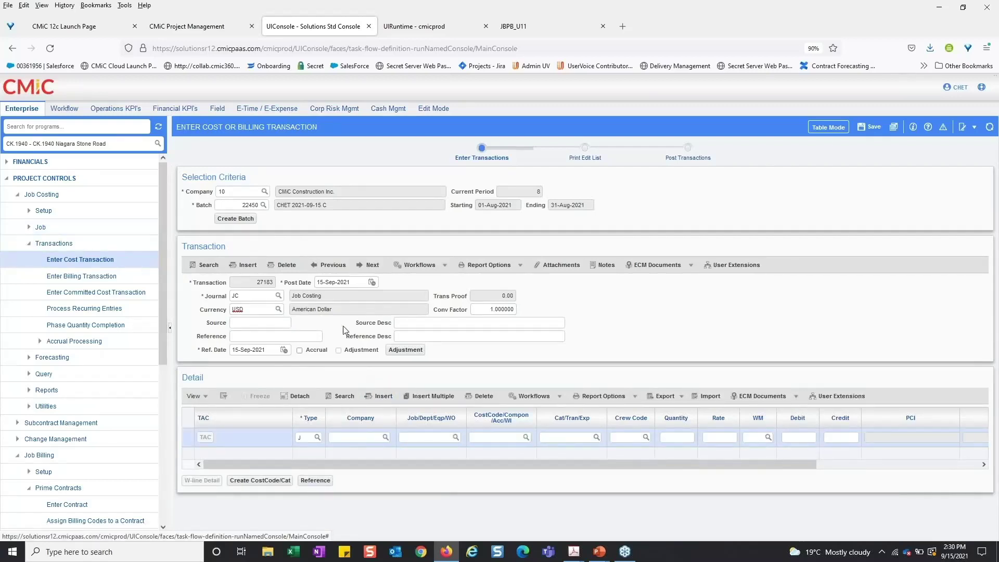
pyautogui.click(343, 438)
pyautogui.write('10')
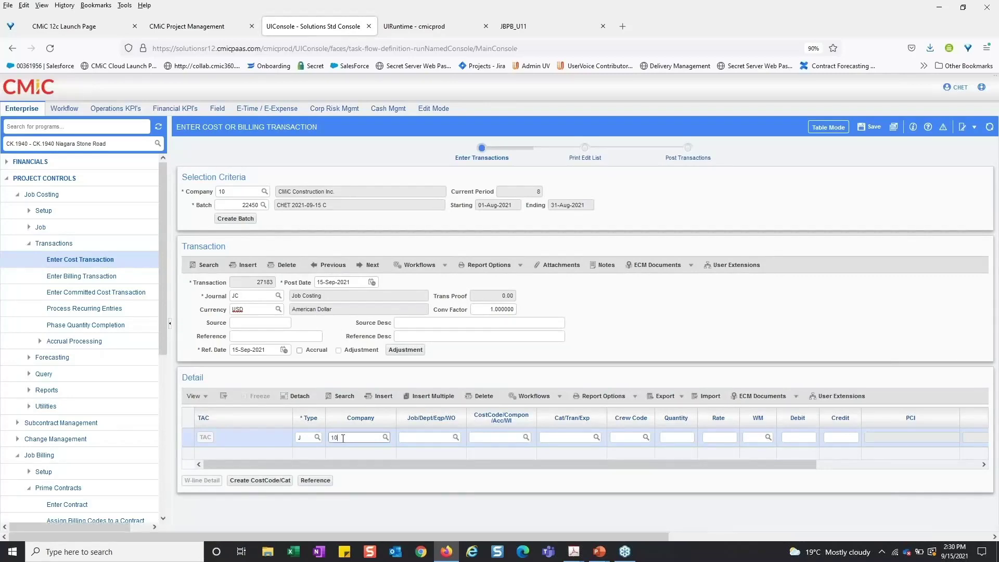
pyautogui.press('Tab')
pyautogui.write('1940')
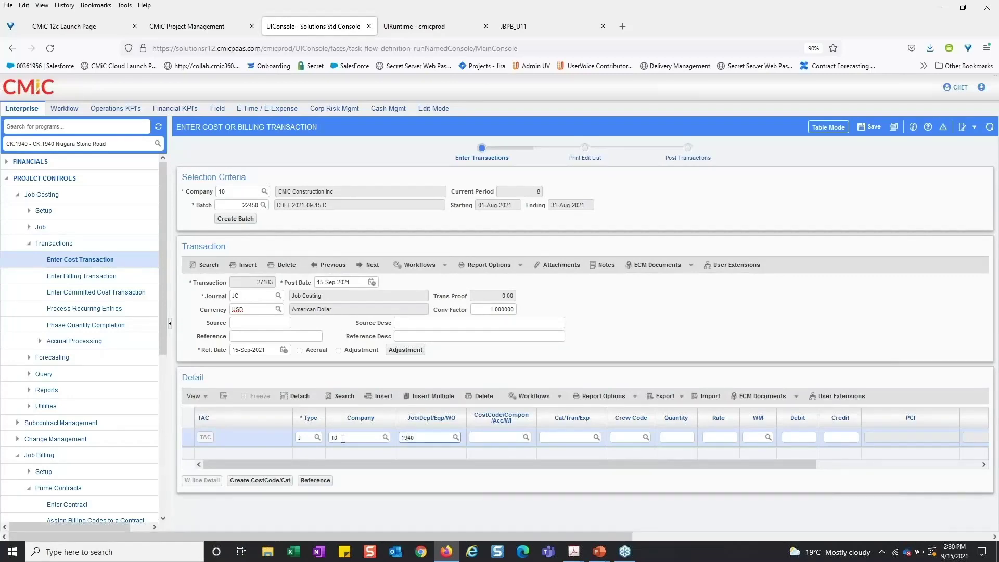
pyautogui.press('Tab')
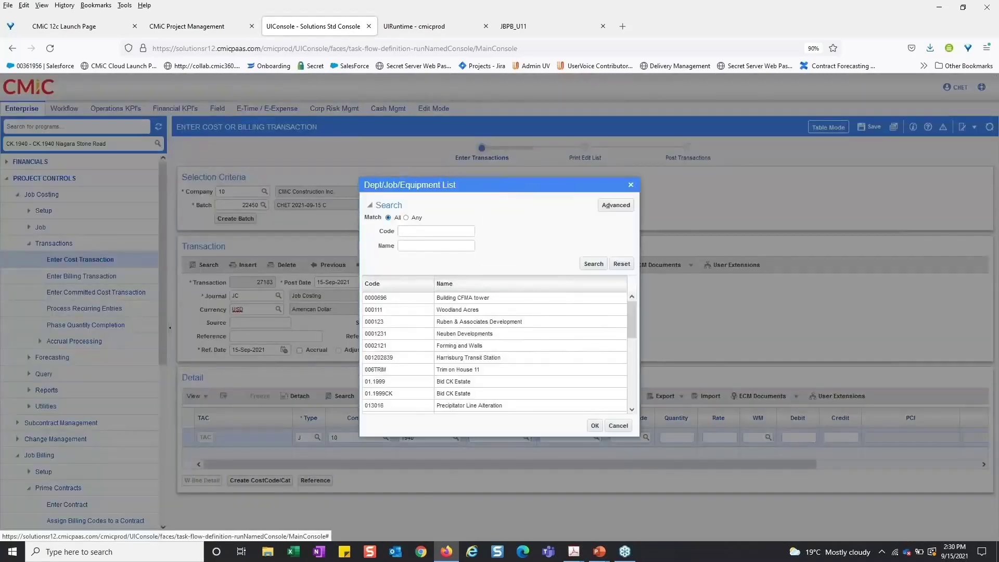
pyautogui.click(631, 186)
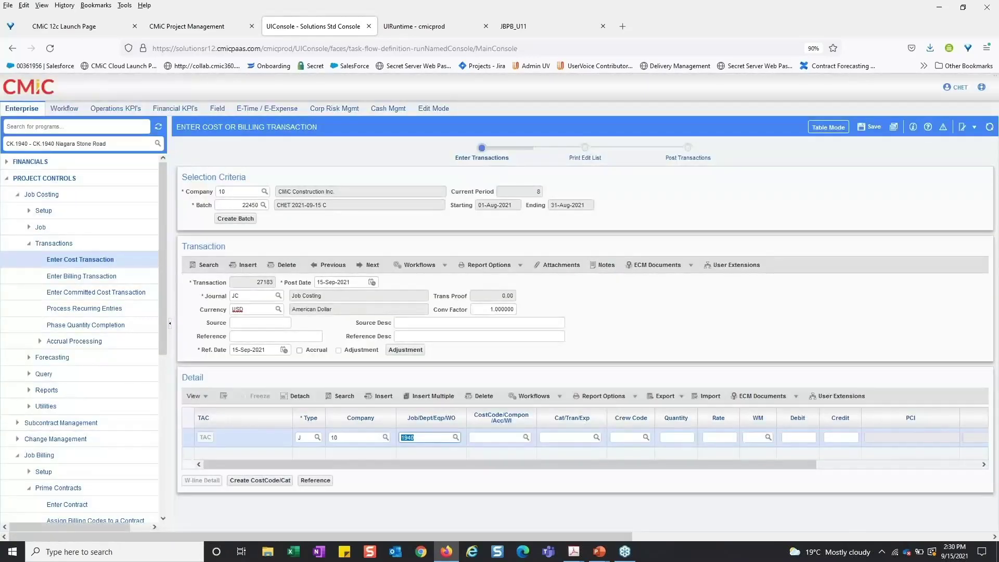
pyautogui.write('ck.1940')
pyautogui.press('Tab')
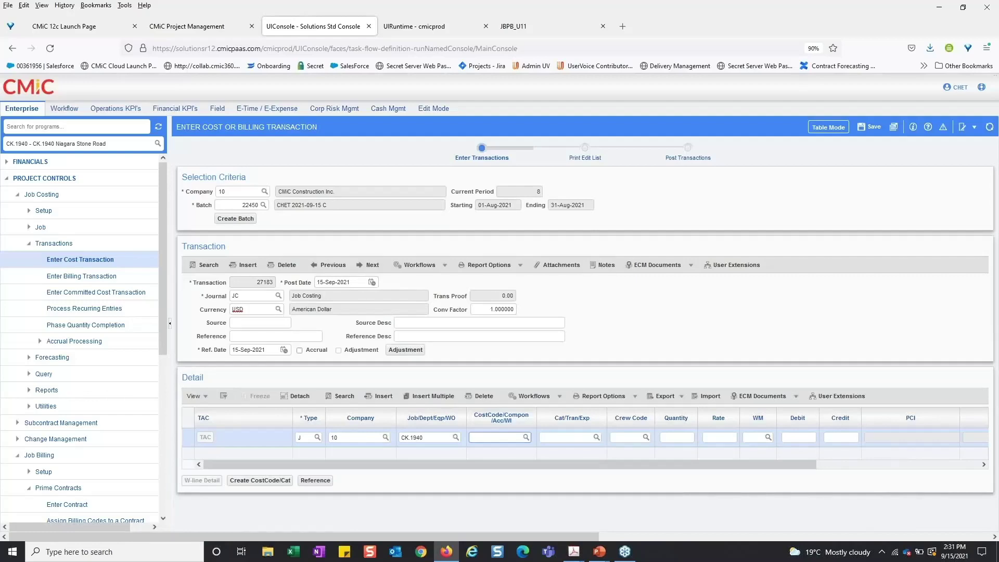
# Assign cost code 031133 and category M (Materials) to the CK.1940 detail line
pyautogui.click(526, 437)
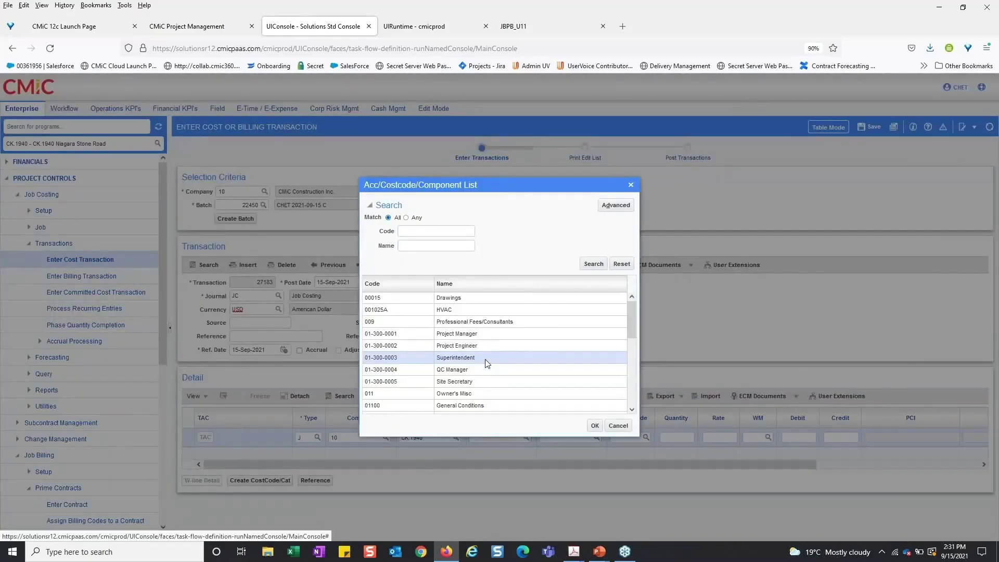
pyautogui.click(447, 230)
pyautogui.write('03')
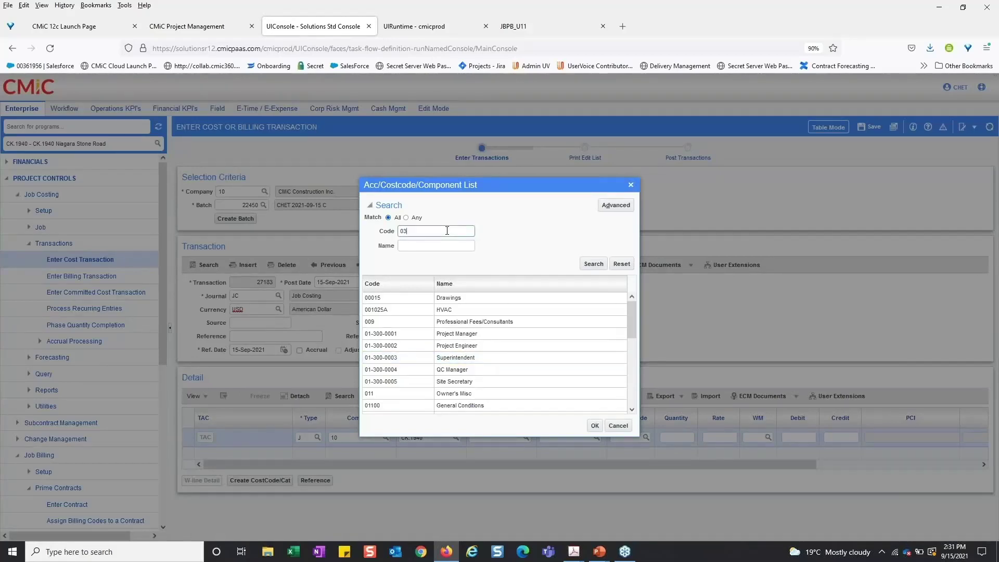
pyautogui.write('1133')
pyautogui.press('Return')
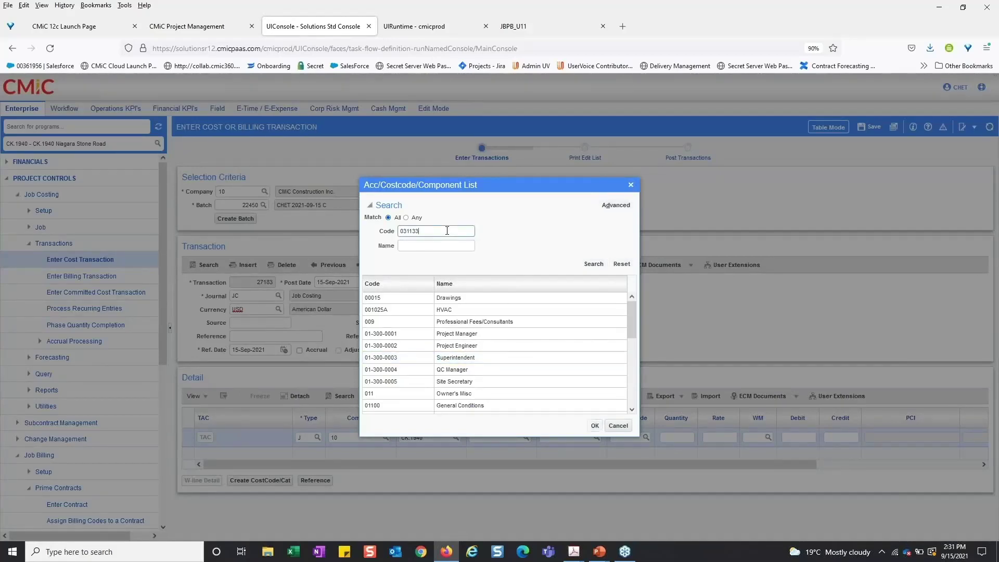
pyautogui.doubleClick(423, 298)
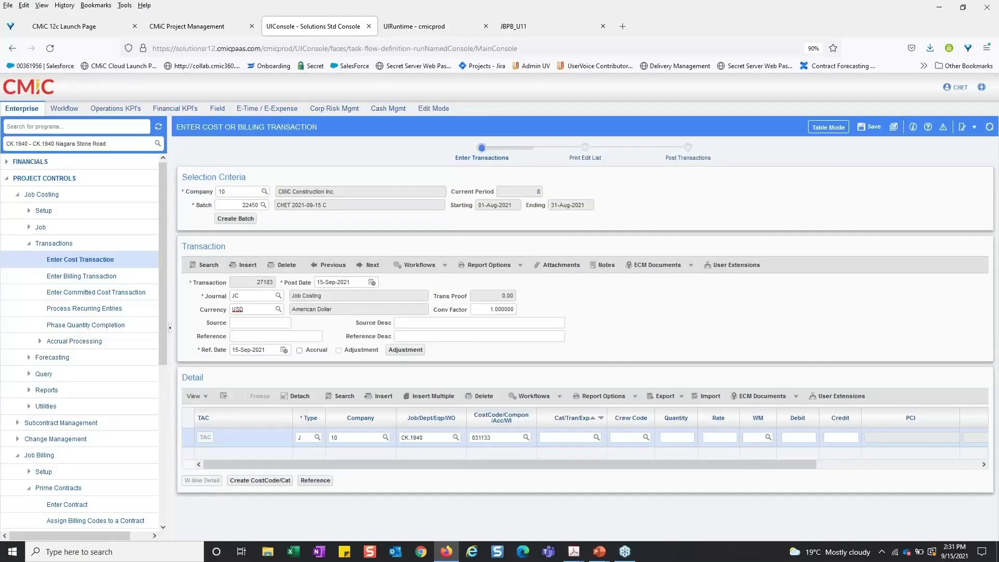
pyautogui.click(596, 437)
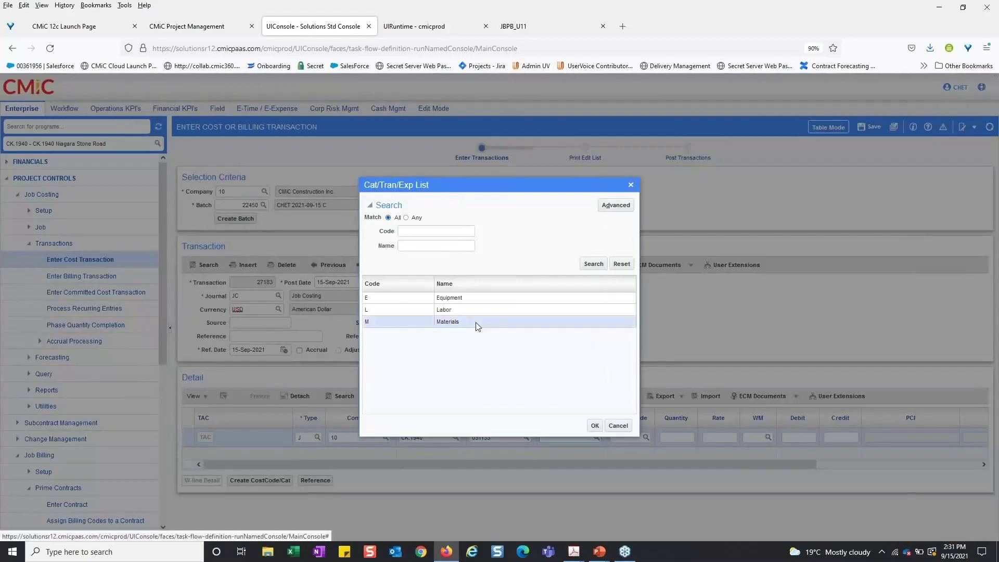
pyautogui.doubleClick(474, 323)
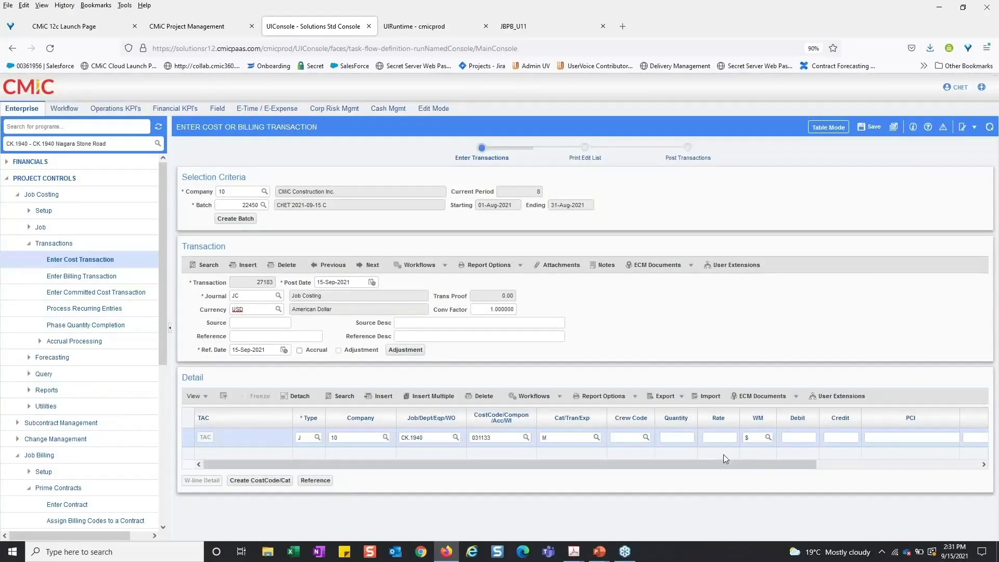
# Enter a debit of 4,320 on the detail line for cost code 031133
pyautogui.click(792, 434)
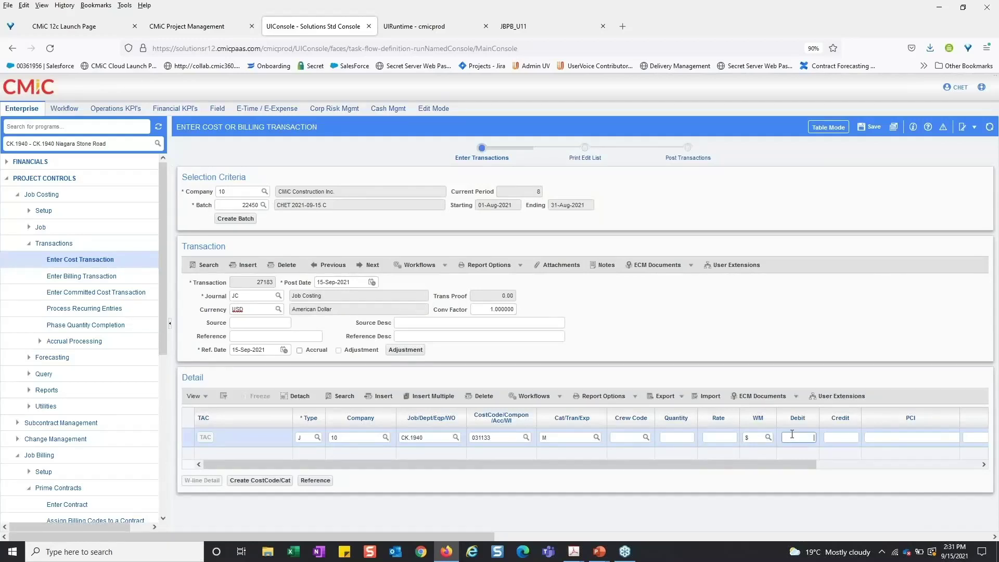
pyautogui.write('4320')
pyautogui.press('Tab')
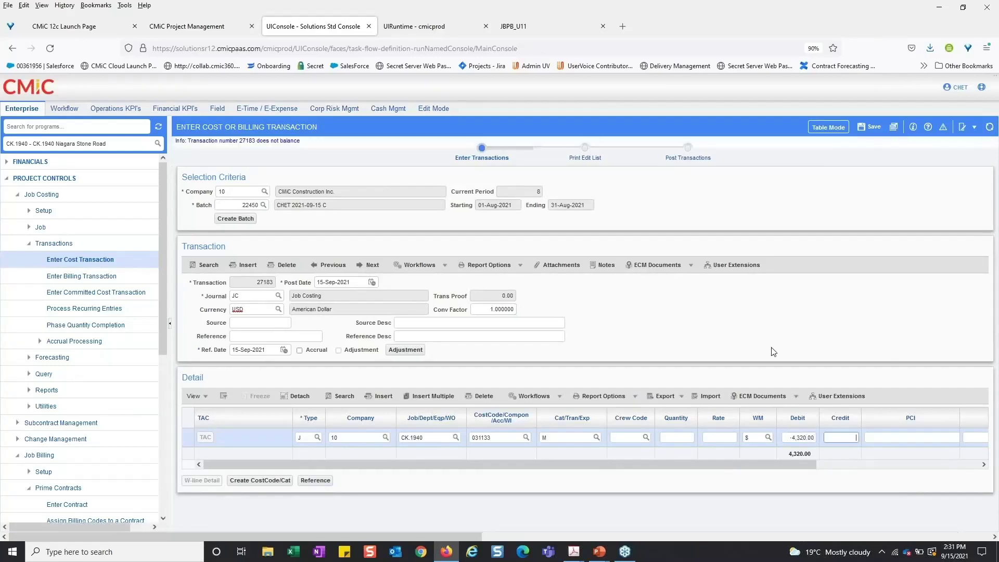
# Insert a second detail line in the cost transaction for company 10 and job CK.1940
pyautogui.click(384, 396)
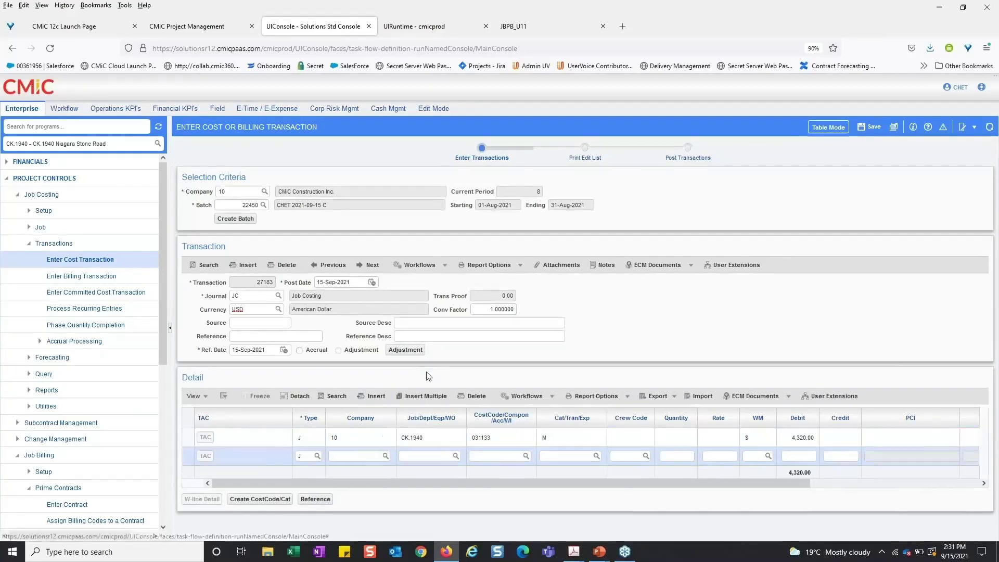
pyautogui.click(359, 455)
pyautogui.press('Tab')
pyautogui.write('ck.')
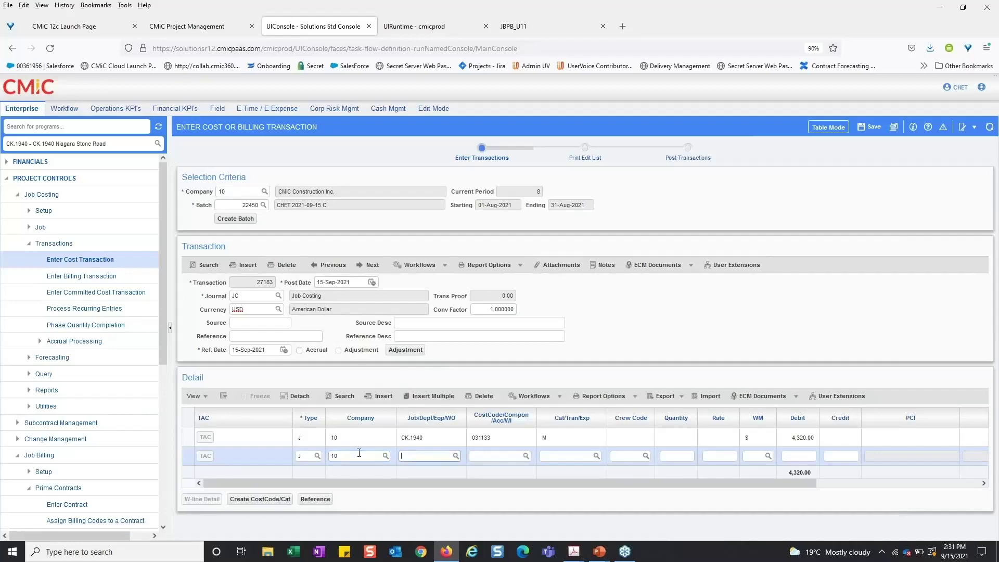
pyautogui.write('1940')
pyautogui.press('Tab')
# Look up the cost codes matching 03% and assign 031141 (Columns - Form & Strip) to the second detail line
pyautogui.click(526, 455)
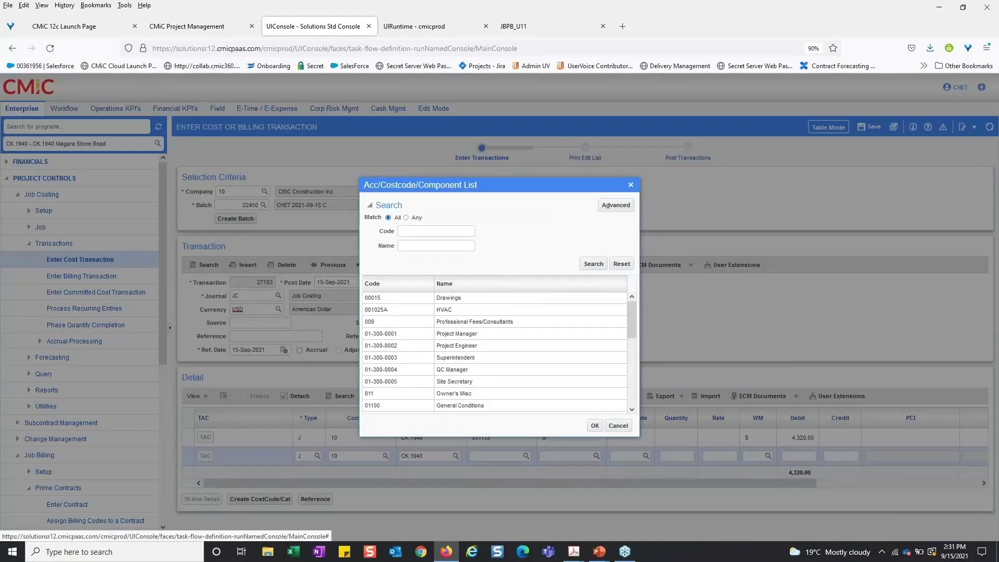
pyautogui.click(428, 230)
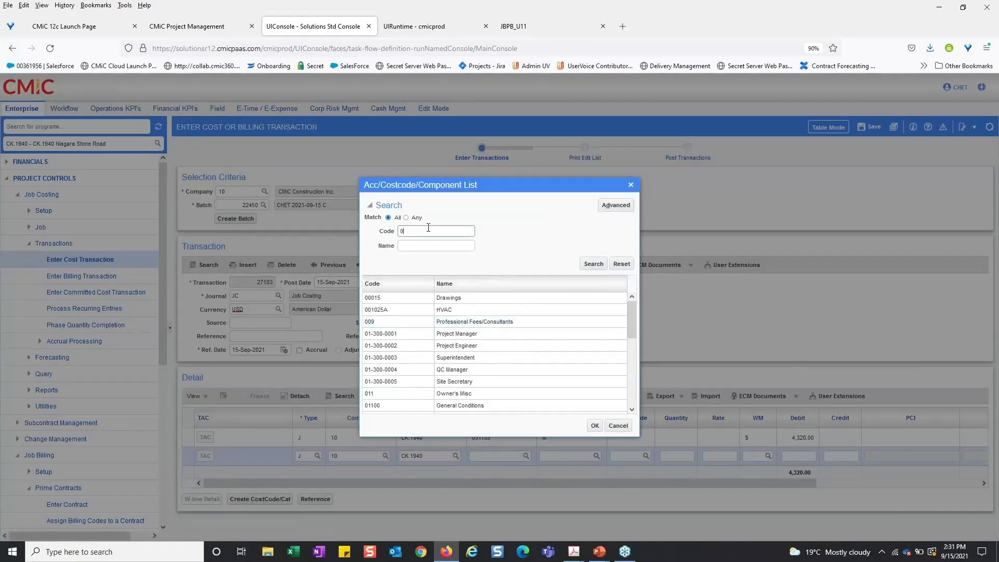
pyautogui.write('030')
pyautogui.press('Return')
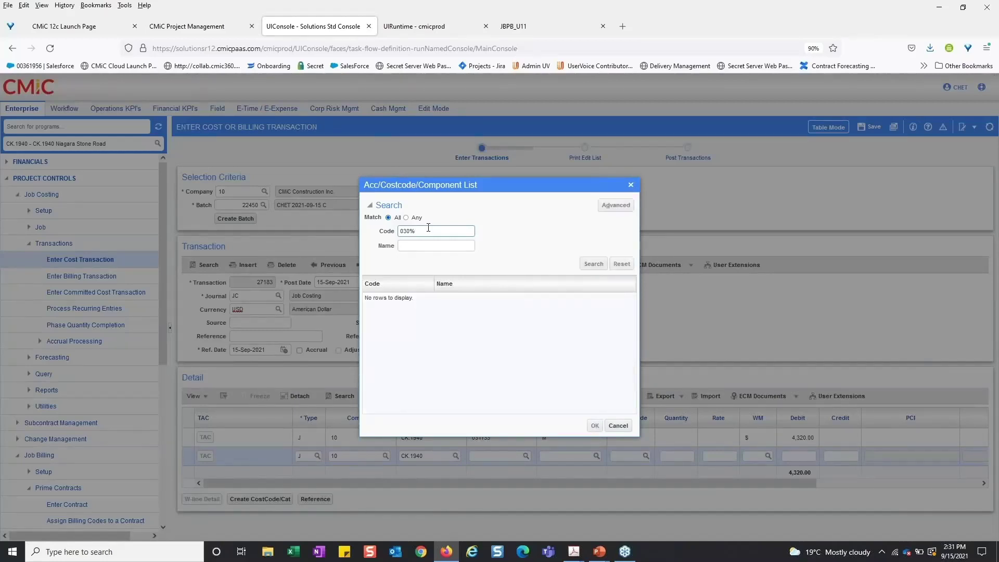
pyautogui.press('BackSpace')
pyautogui.write('%')
pyautogui.press('Return')
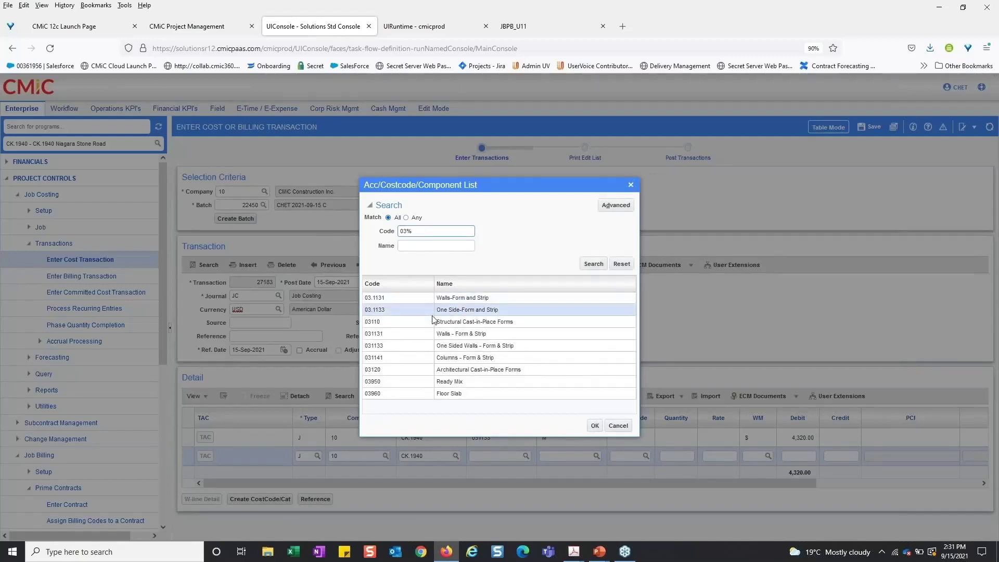
pyautogui.doubleClick(407, 359)
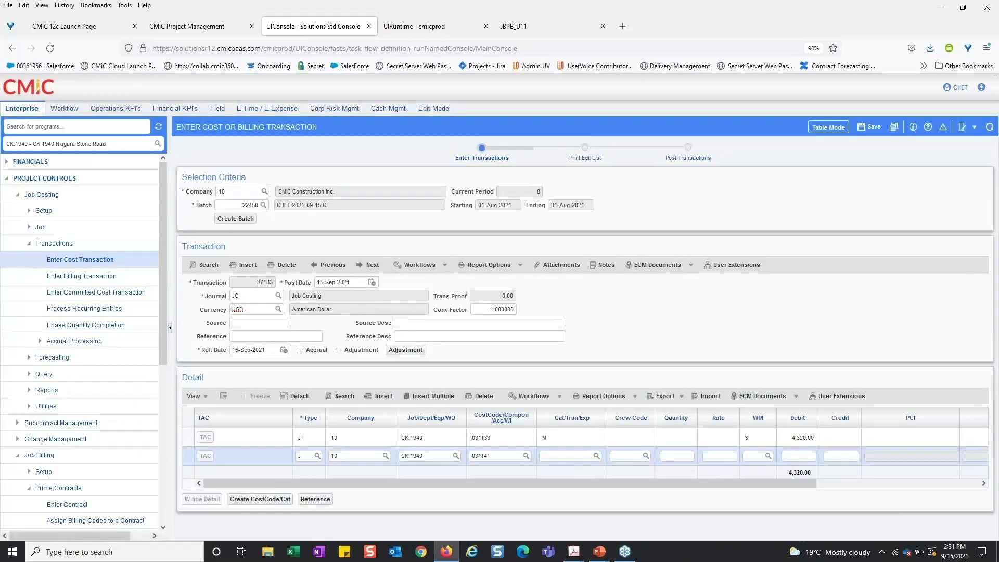
# Set the second detail line's category to S and its debit to 5,200
pyautogui.click(597, 456)
pyautogui.doubleClick(447, 336)
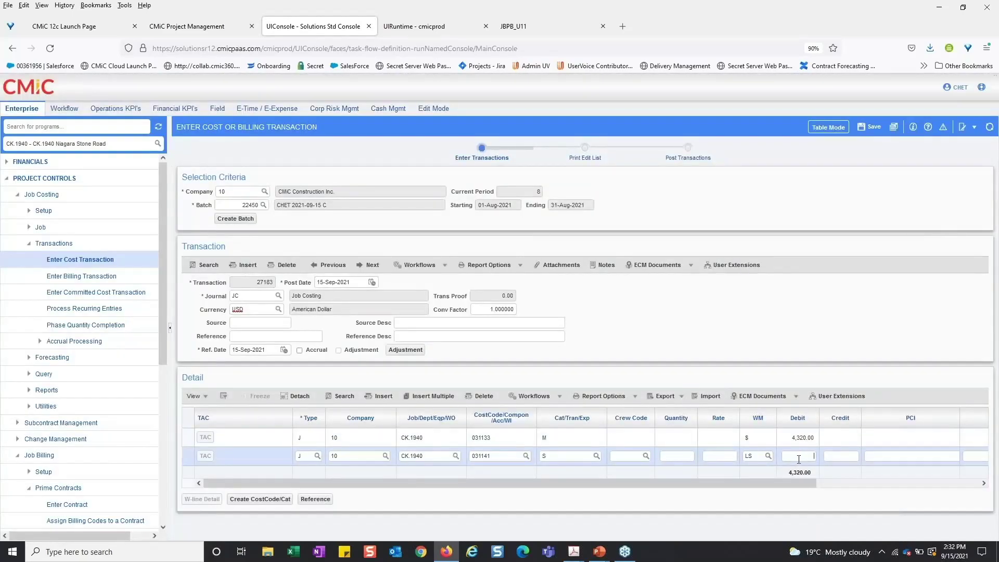
pyautogui.click(798, 457)
pyautogui.write('5')
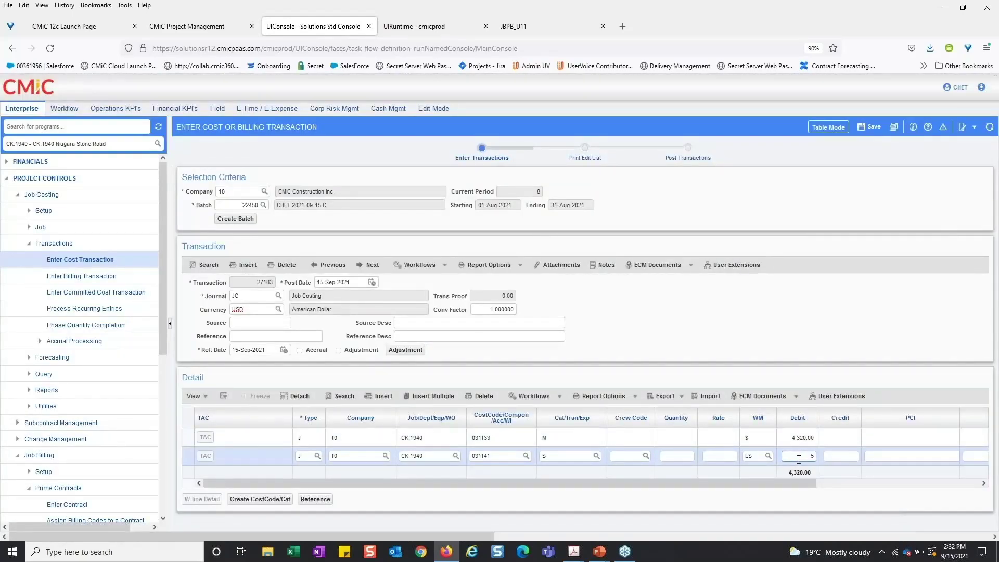
pyautogui.write(',200')
pyautogui.press('Tab')
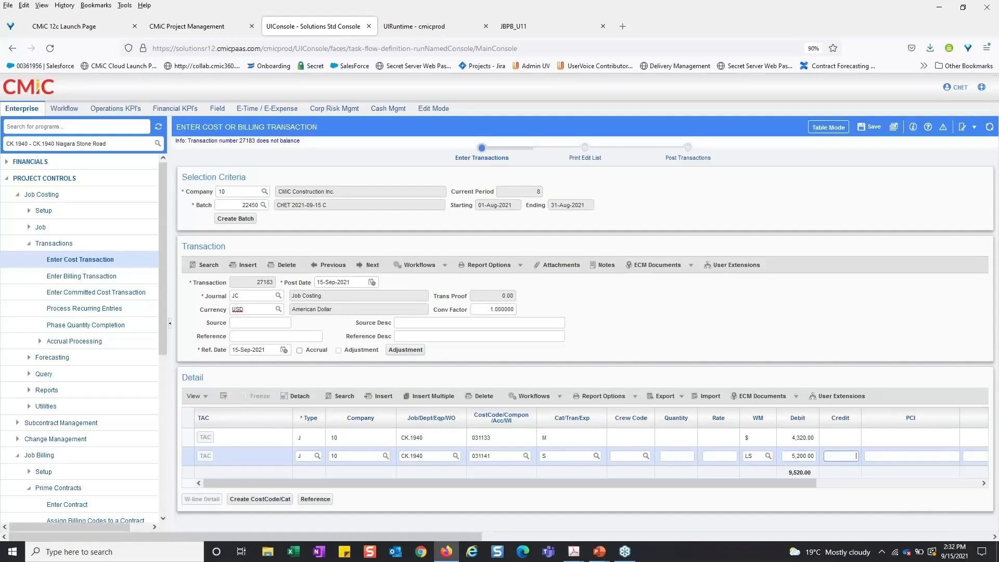
# Insert an offsetting detail line of type G for company 10, department 00 and account 10001
pyautogui.click(380, 396)
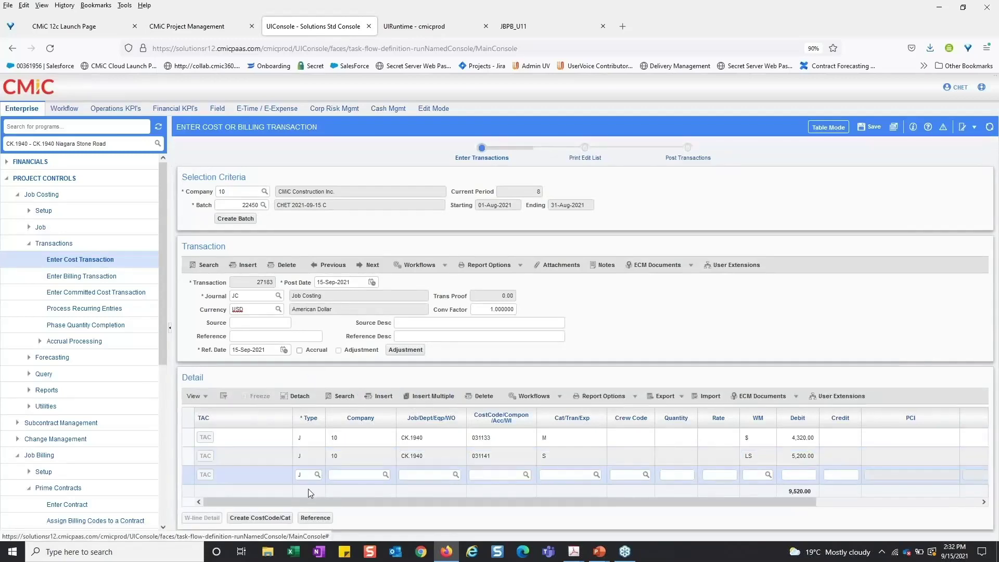
pyautogui.click(301, 475)
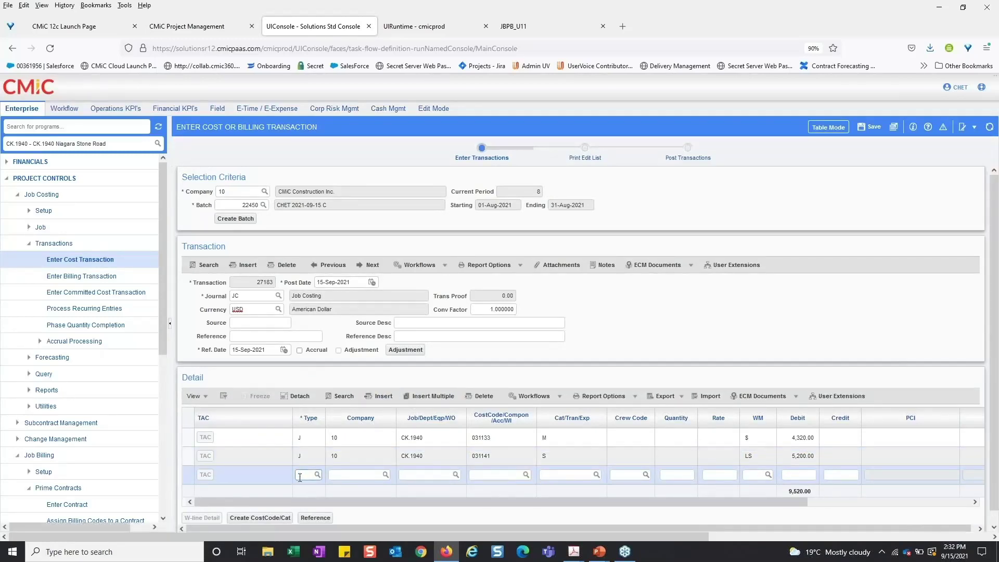
pyautogui.write('J')
pyautogui.press('Tab')
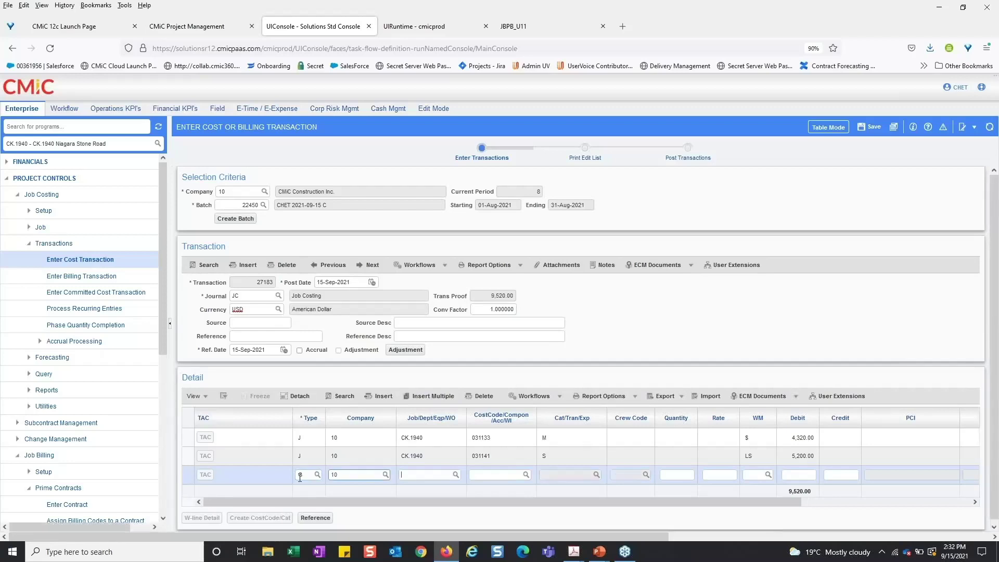
pyautogui.press('Tab')
pyautogui.write('00')
pyautogui.press('Tab')
pyautogui.write('1')
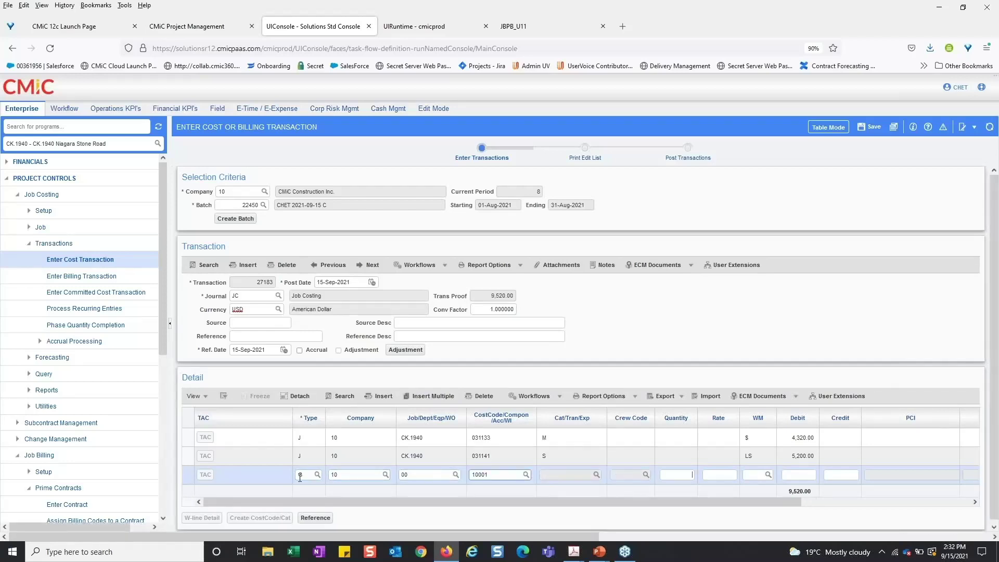
pyautogui.write('1')
# Enter a credit of 9,520 on the general ledger line for account 10001
pyautogui.press('Tab')
pyautogui.press('Tab')
pyautogui.press('Tab')
pyautogui.press('Tab')
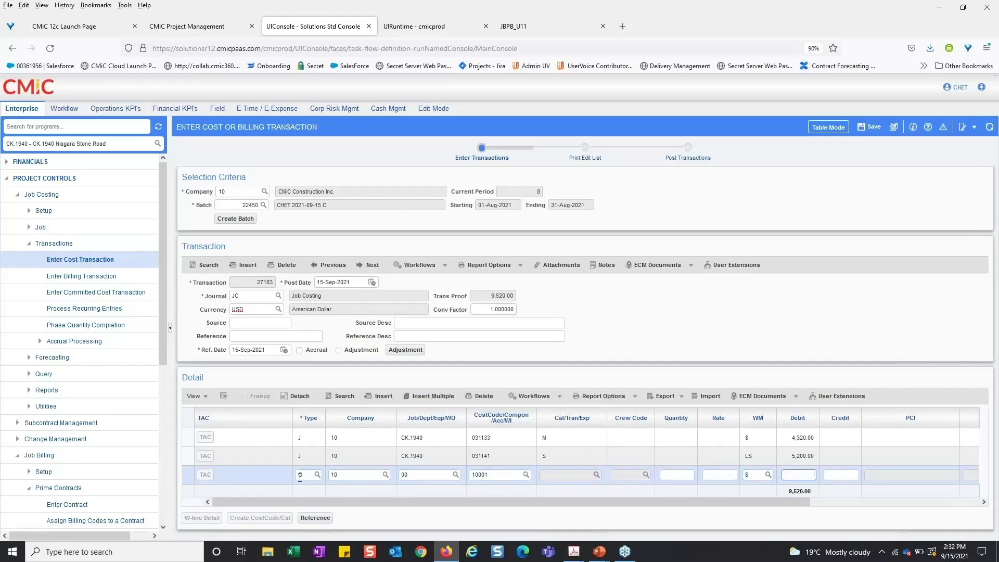
pyautogui.press('Tab')
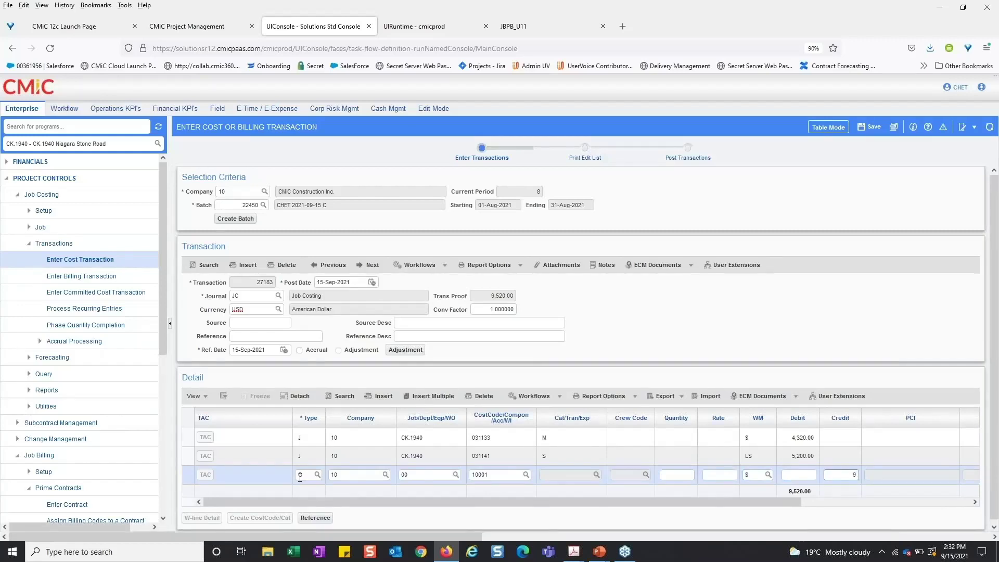
pyautogui.write('9520')
pyautogui.click(642, 323)
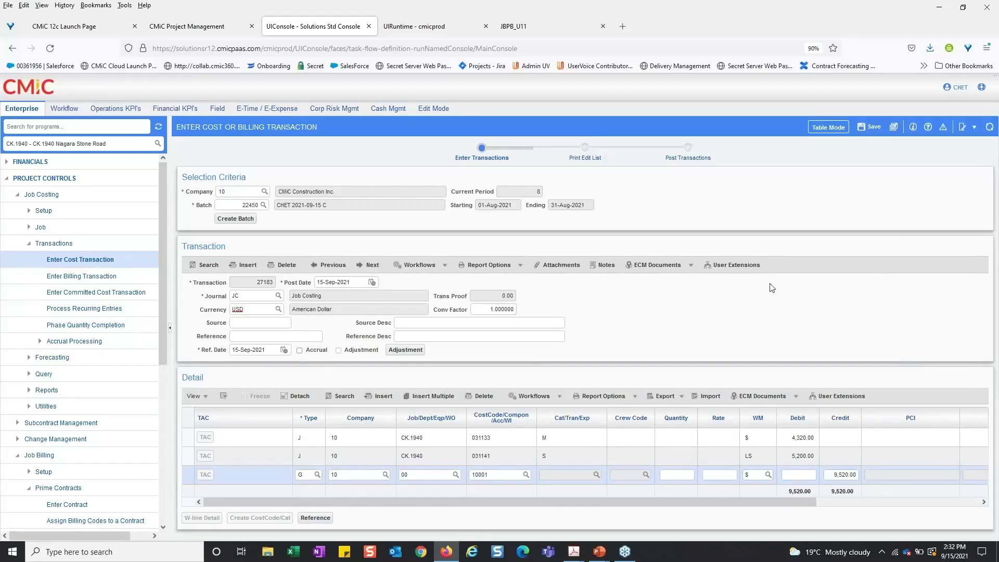
# Save the cost transaction and post its batch
pyautogui.click(869, 128)
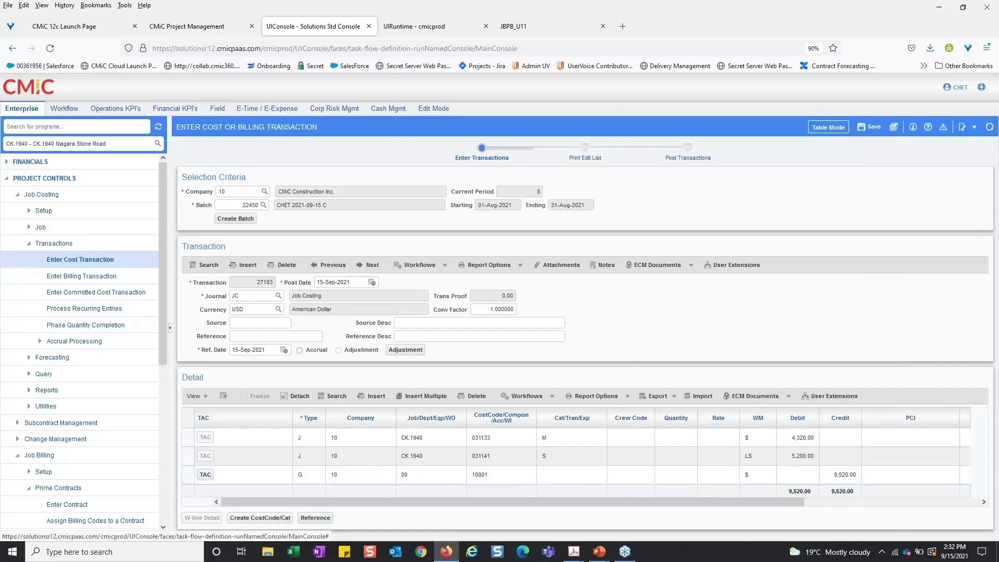
pyautogui.click(695, 157)
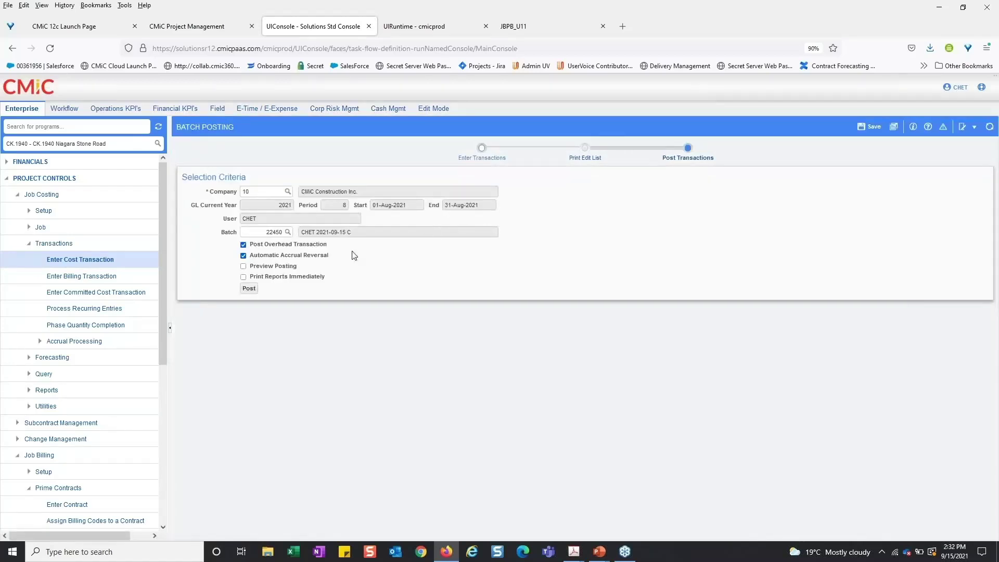
pyautogui.click(248, 289)
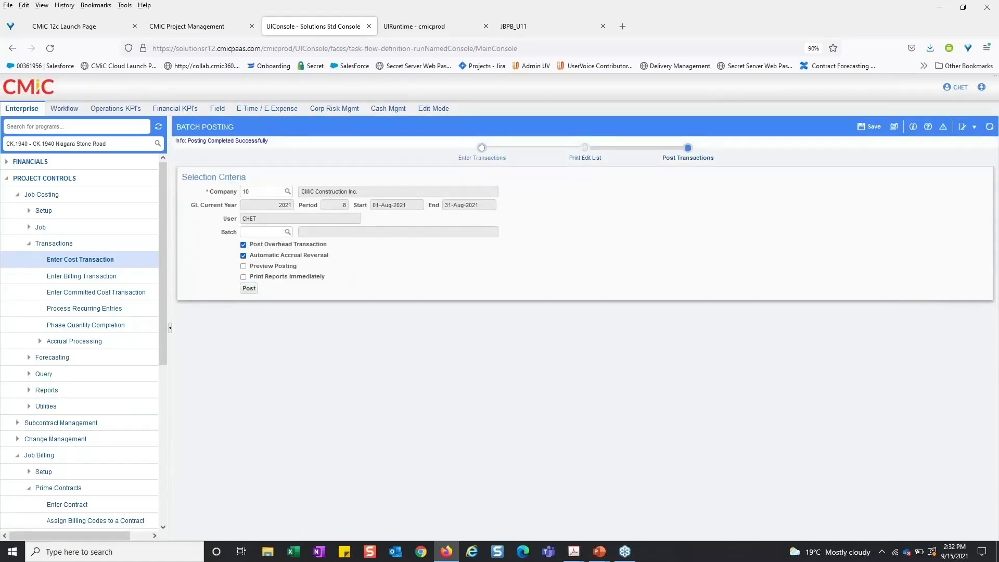
# Collapse the Job Costing programs and open Prepare Billing (Summary) under Job Billing
pyautogui.click(29, 244)
pyautogui.click(18, 195)
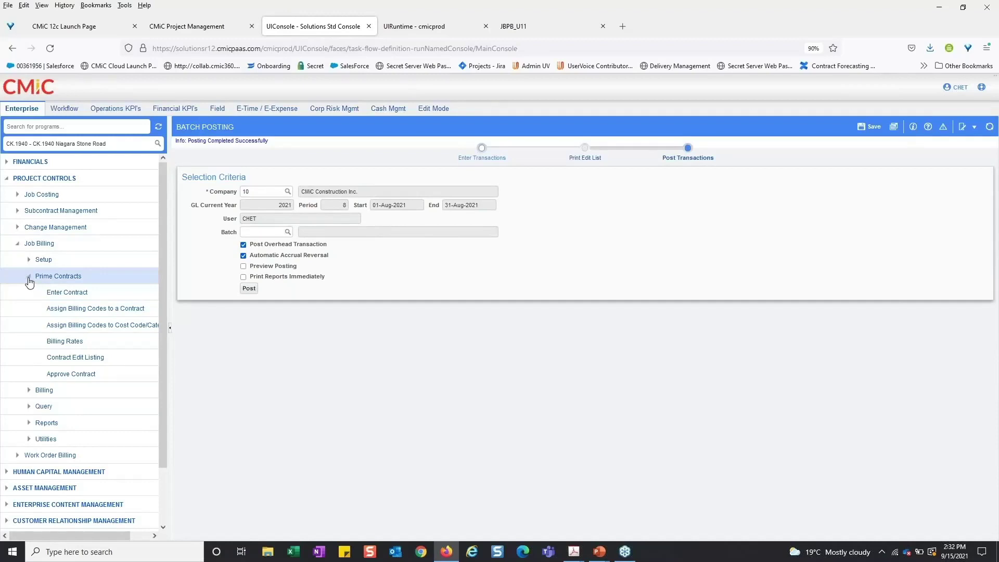
pyautogui.click(45, 390)
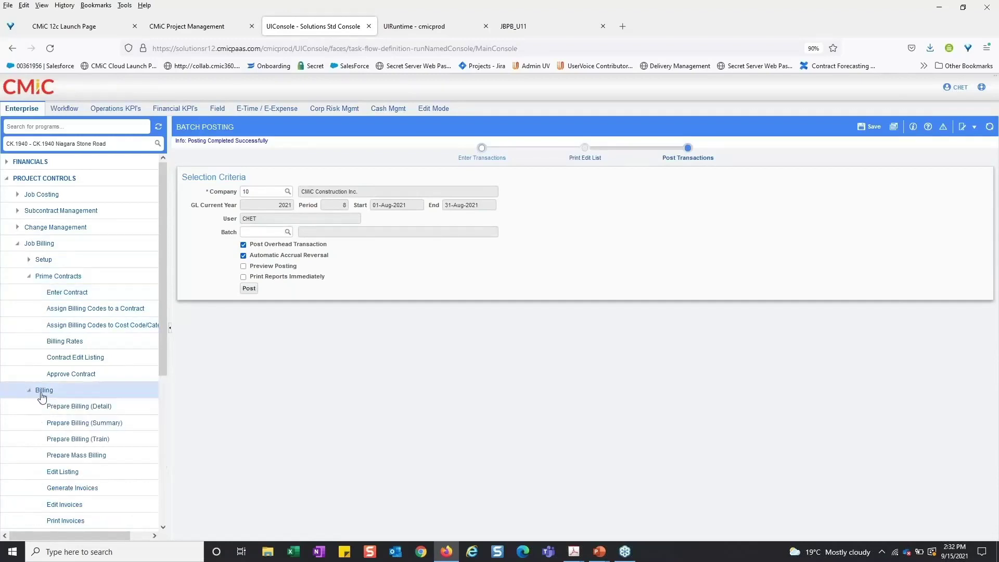
pyautogui.click(84, 422)
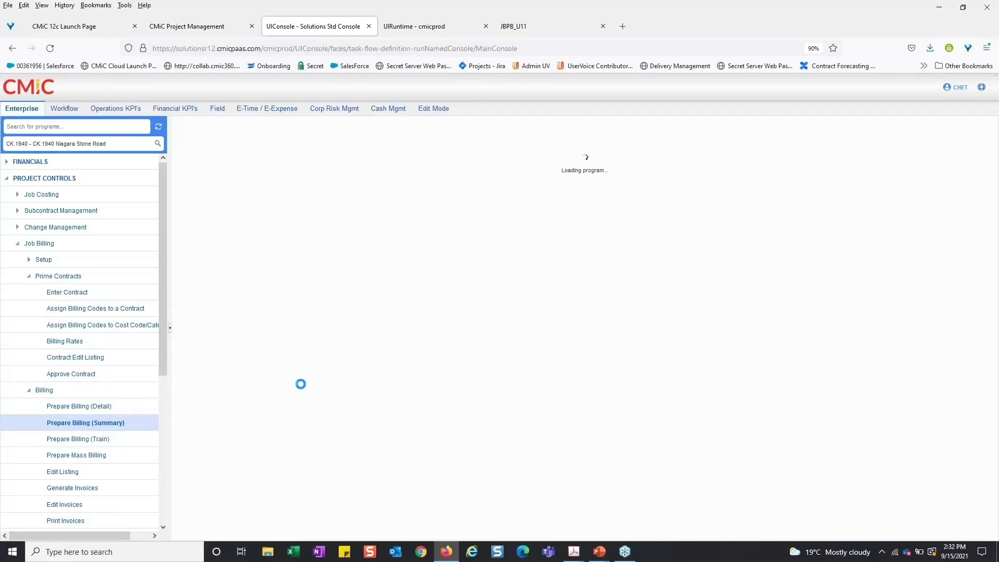
# Load contract CK.1940 for billing preparation and dismiss the unmapped phase/category alert
pyautogui.click(268, 189)
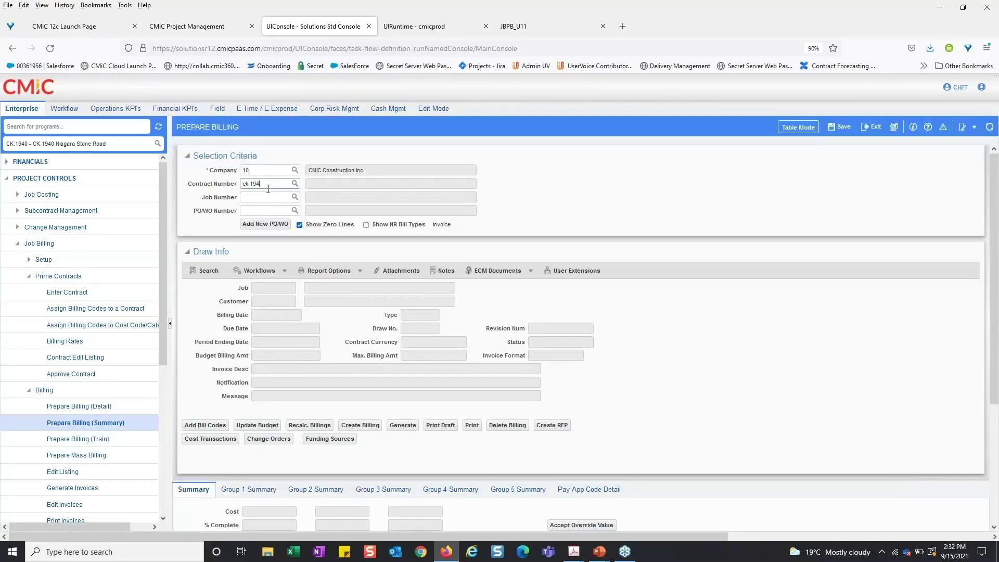
pyautogui.write('ck.1940')
pyautogui.press('Tab')
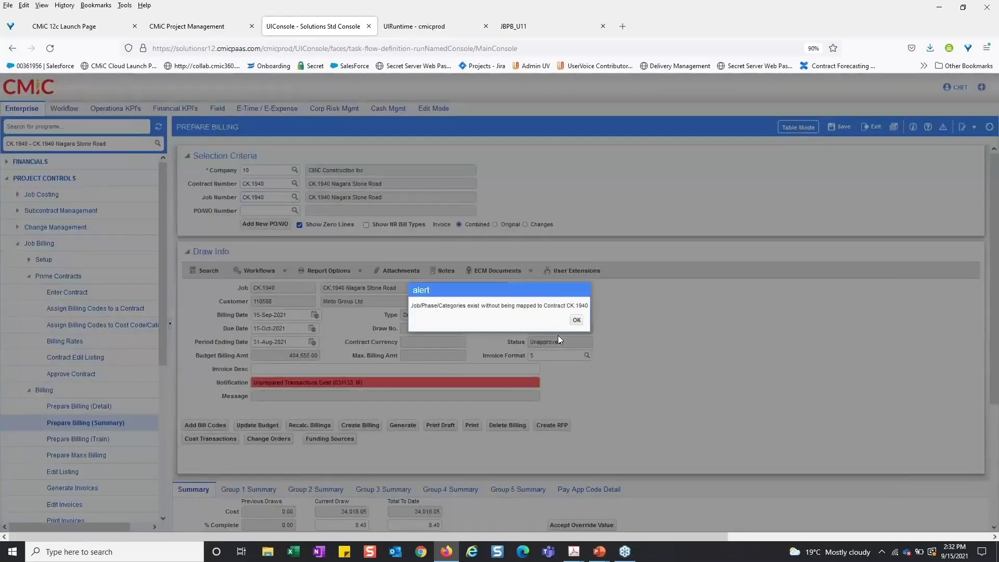
pyautogui.click(576, 320)
# Recalculate the draw's billings with new J/C transactions included and the To Reference Date cleared
pyautogui.scroll(-3, 677, 330)
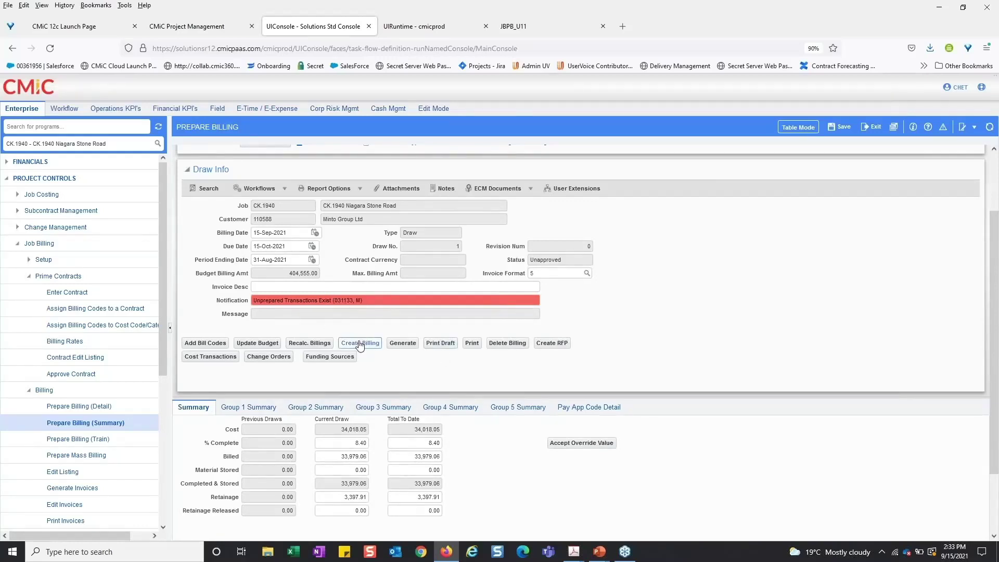
pyautogui.click(309, 343)
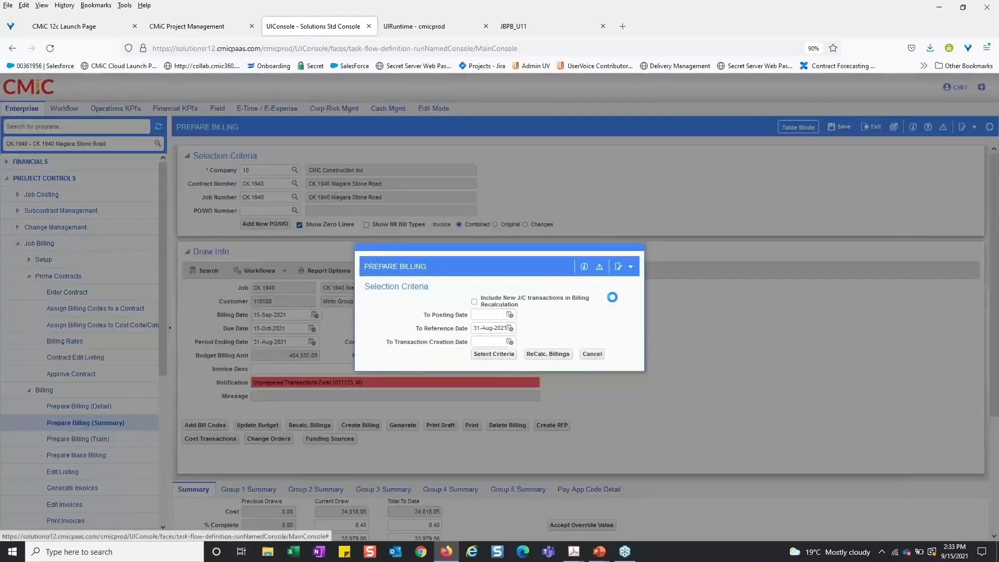
pyautogui.click(474, 302)
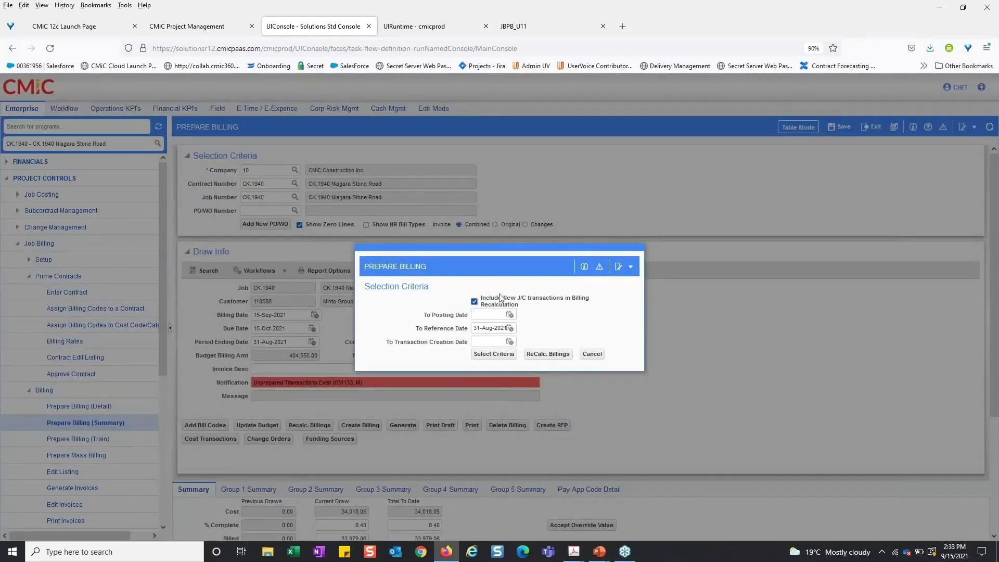
pyautogui.moveTo(473, 327); pyautogui.dragTo(515, 326)
pyautogui.press('BackSpace')
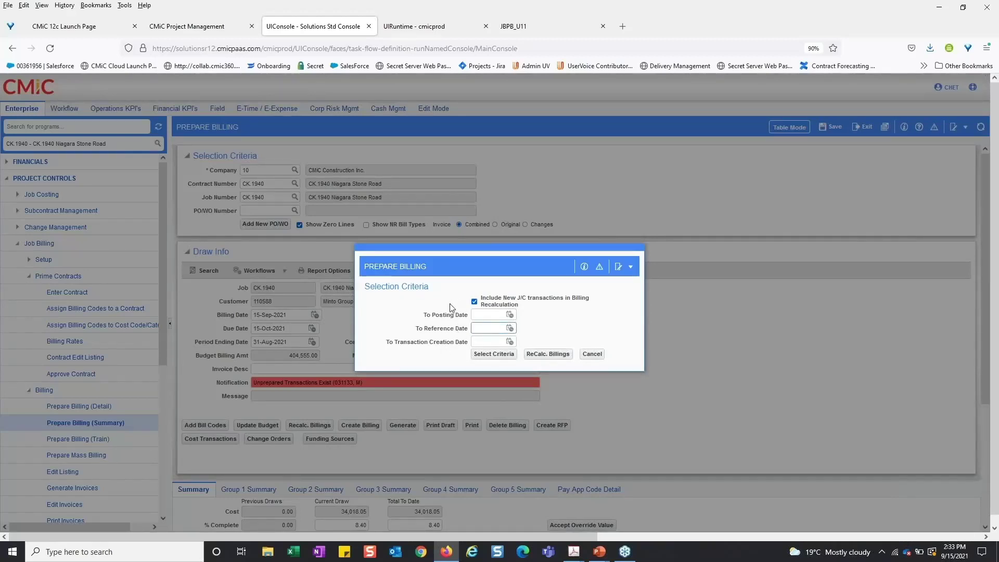
pyautogui.click(550, 356)
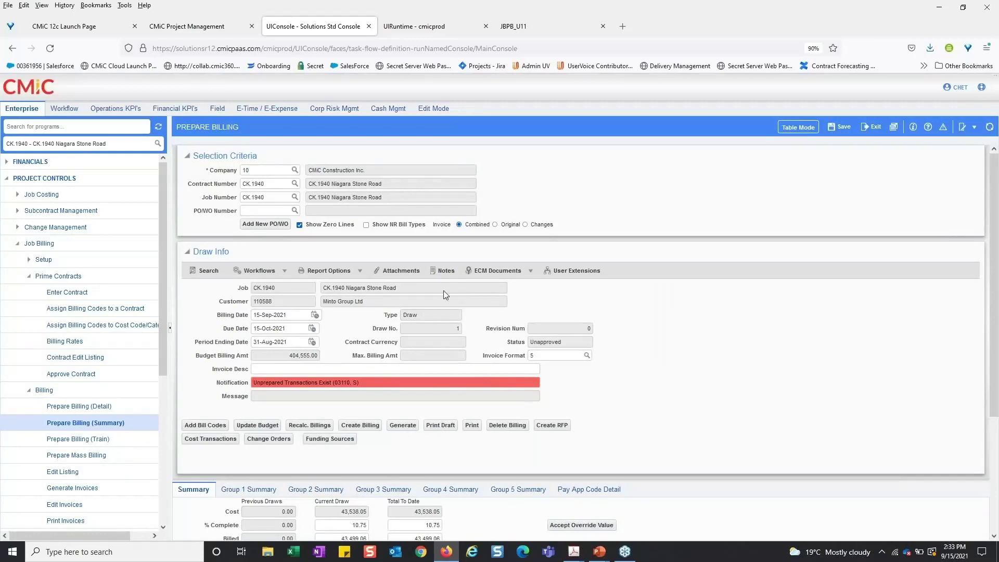
# Review the draw's cost transactions down to the 031141 category S line
pyautogui.click(211, 439)
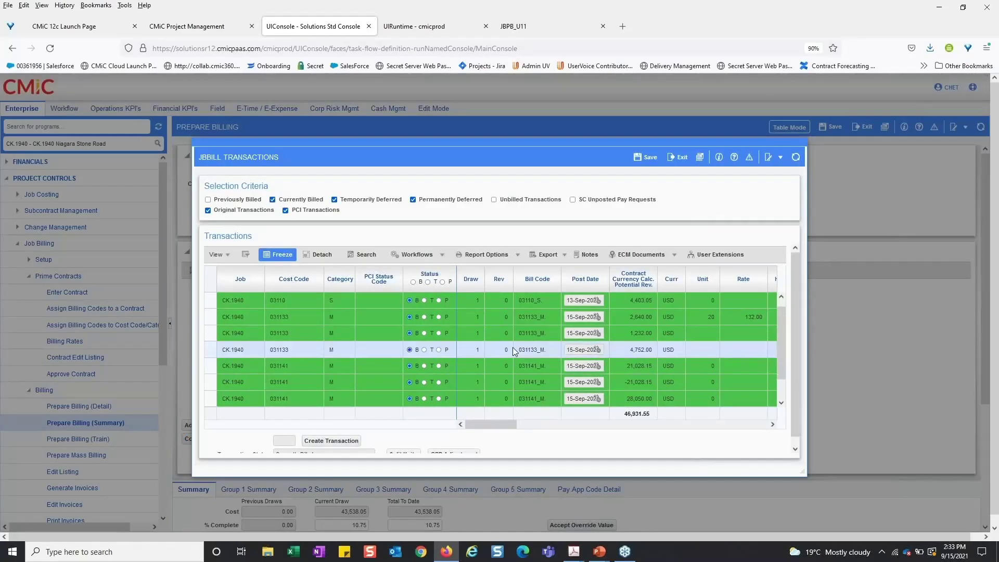
pyautogui.press('Down')
pyautogui.press('Down')
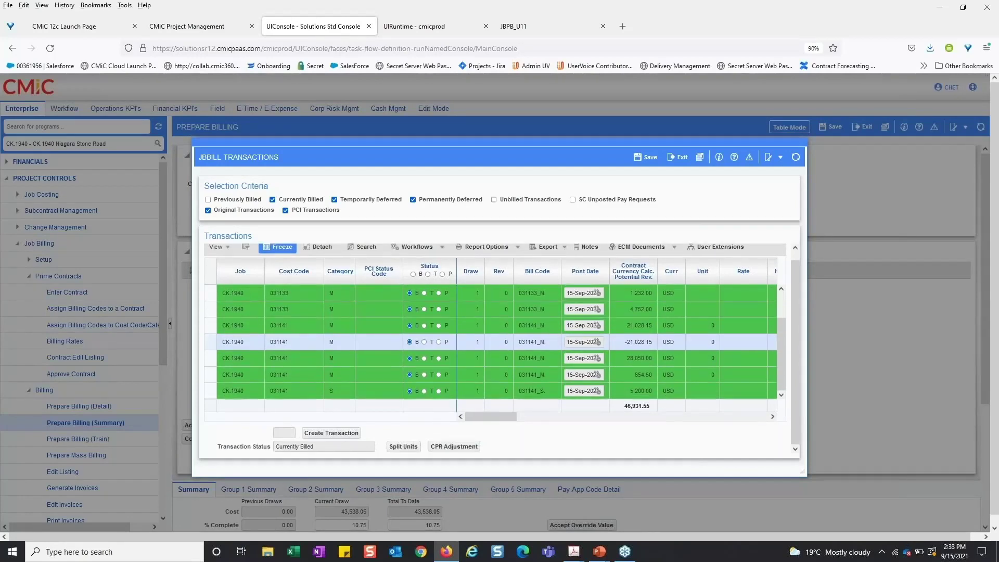
pyautogui.click(305, 395)
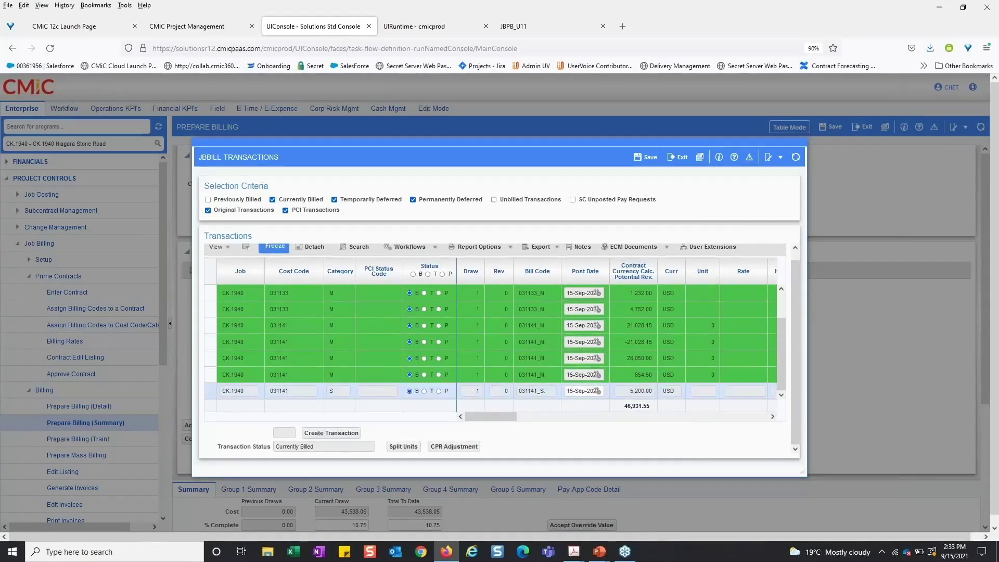
# Review the 031141 and 031133 category M lines among the draw's cost transactions and close the transaction list
pyautogui.moveTo(493, 419)
pyautogui.mouseDown()
pyautogui.moveTo(526, 421)
pyautogui.moveTo(475, 422)
pyautogui.mouseUp()
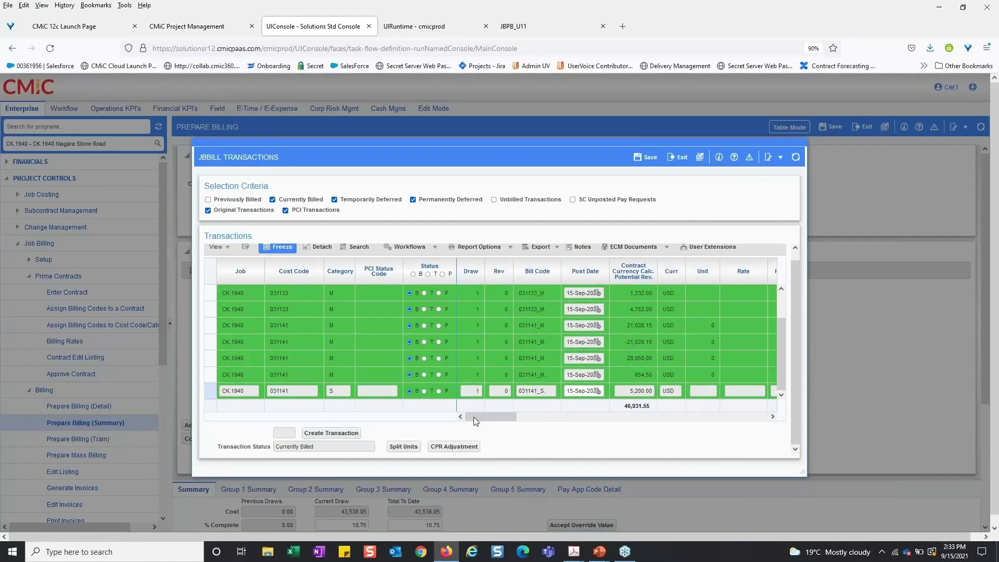
pyautogui.click(248, 374)
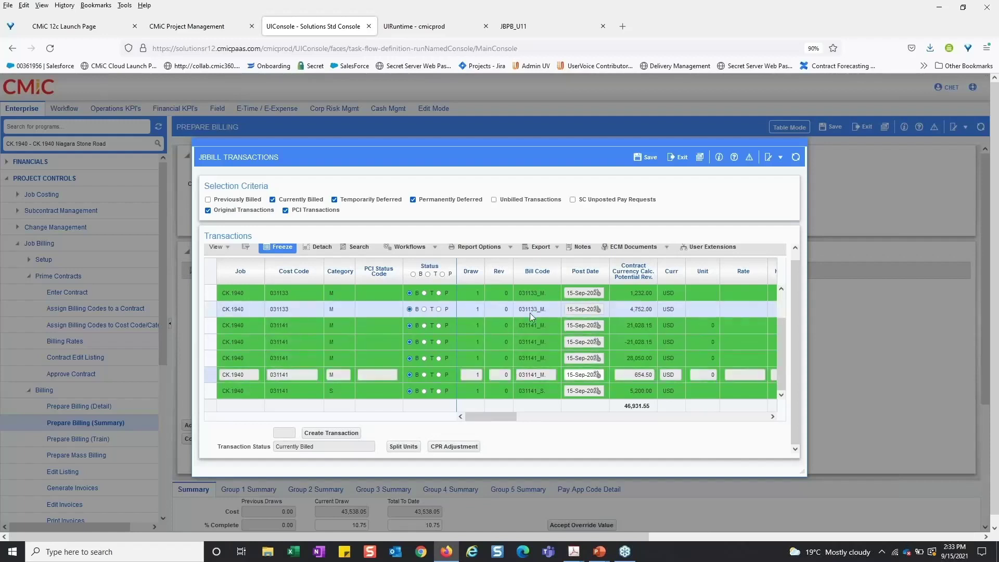
pyautogui.click(237, 312)
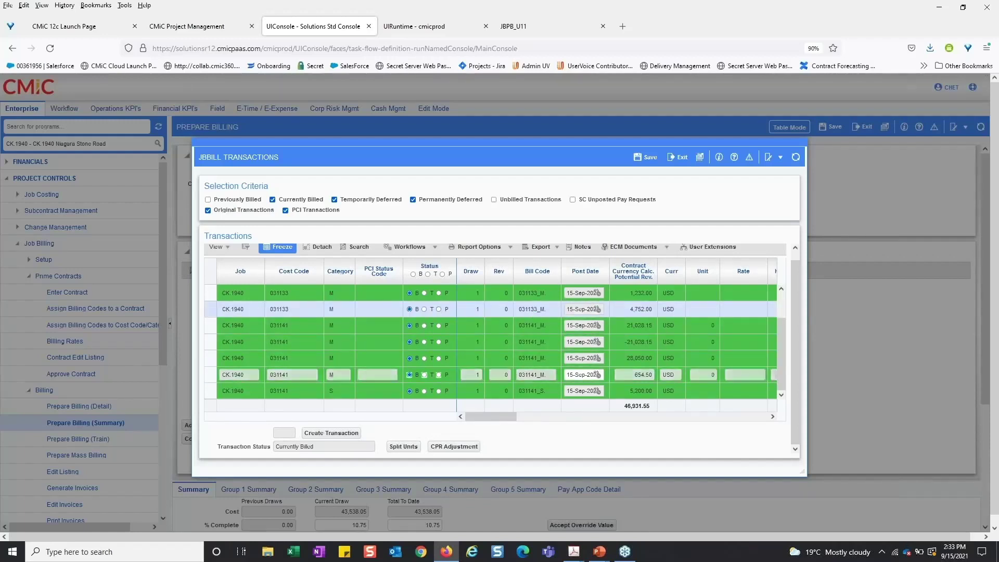
pyautogui.moveTo(502, 413); pyautogui.dragTo(526, 417)
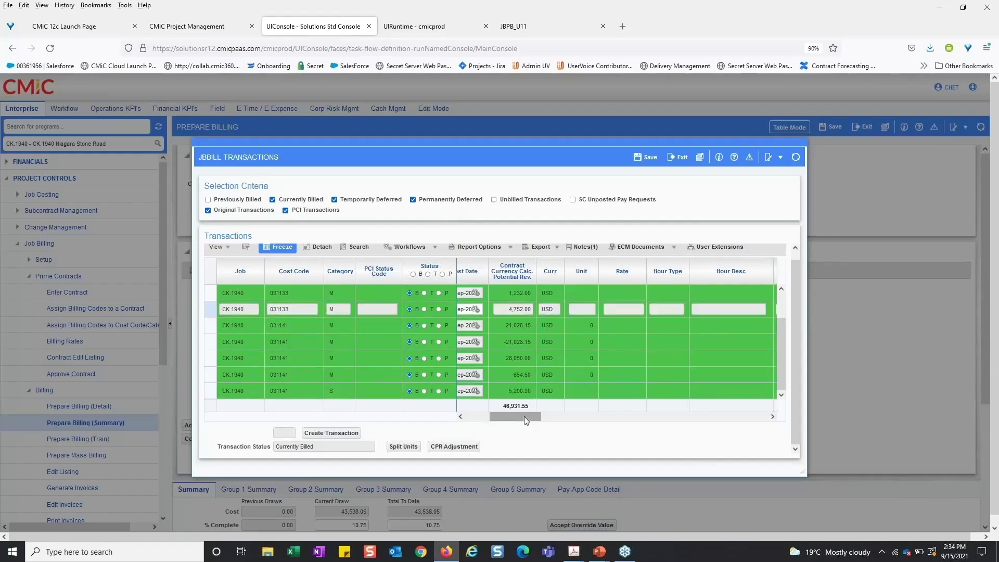
pyautogui.moveTo(501, 417); pyautogui.dragTo(478, 416)
pyautogui.click(679, 157)
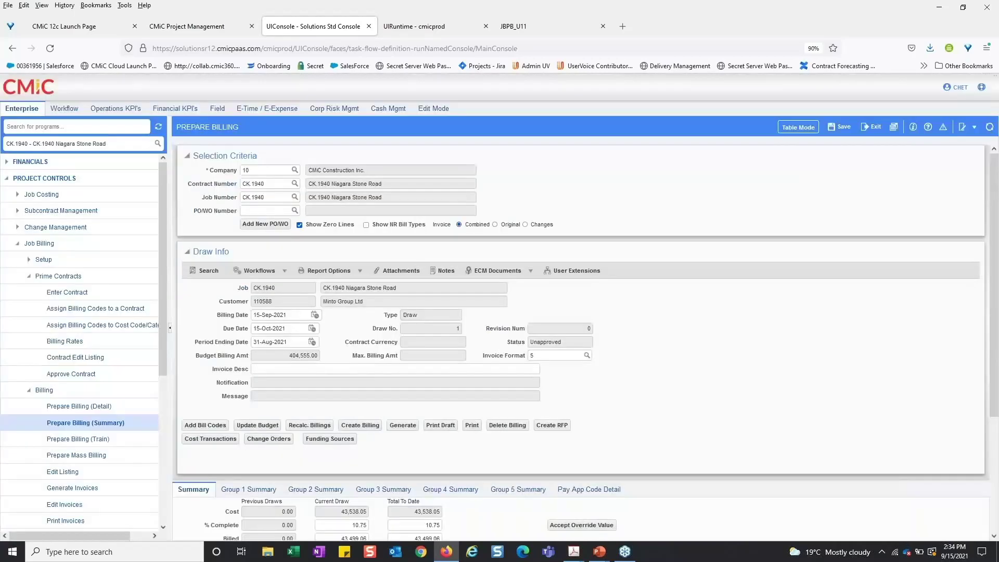
# Regenerate and print the draw's invoice from its billing summary, running the report as a PDF preview in US English
pyautogui.scroll(-5, 838, 271)
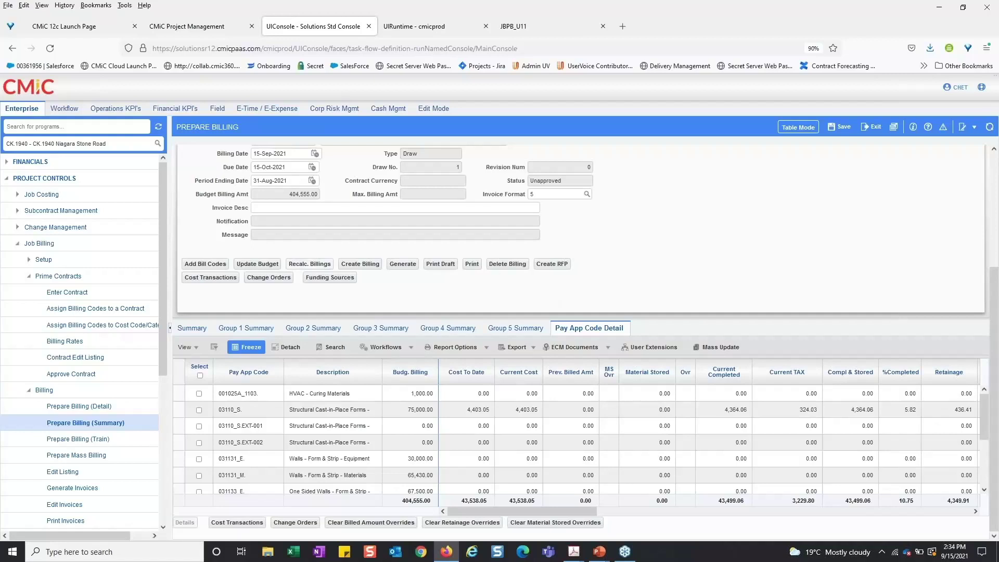
pyautogui.click(191, 329)
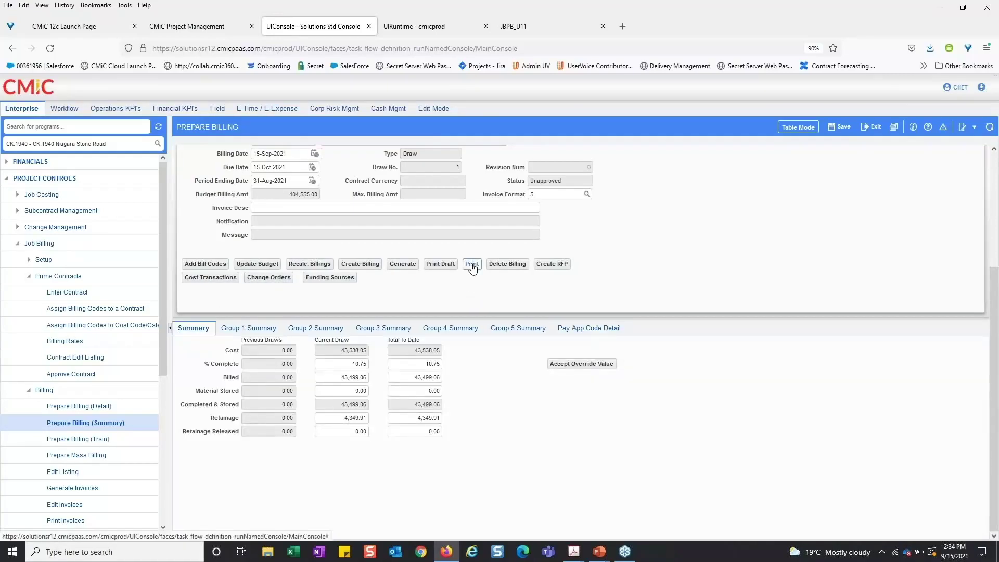
pyautogui.click(472, 264)
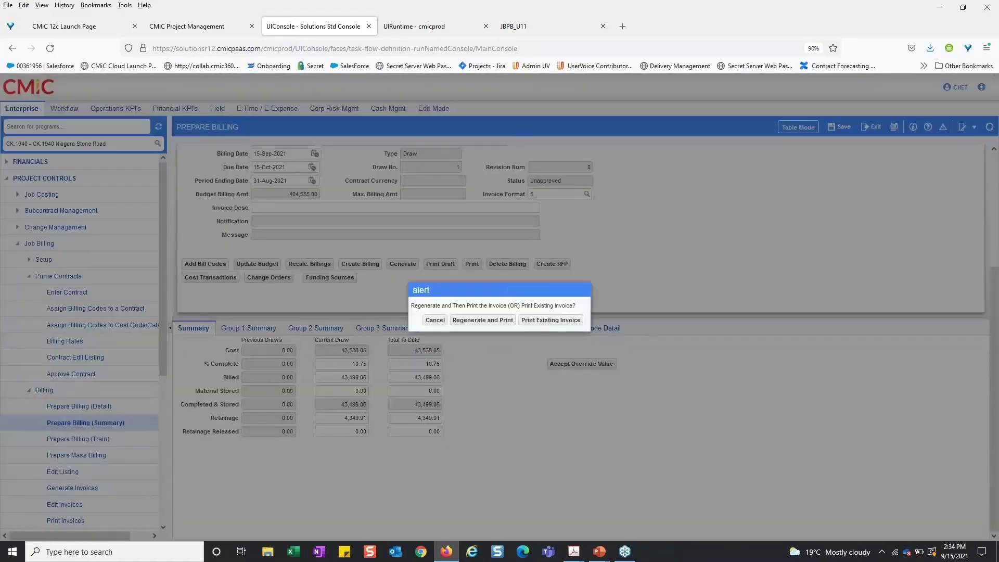
pyautogui.click(482, 320)
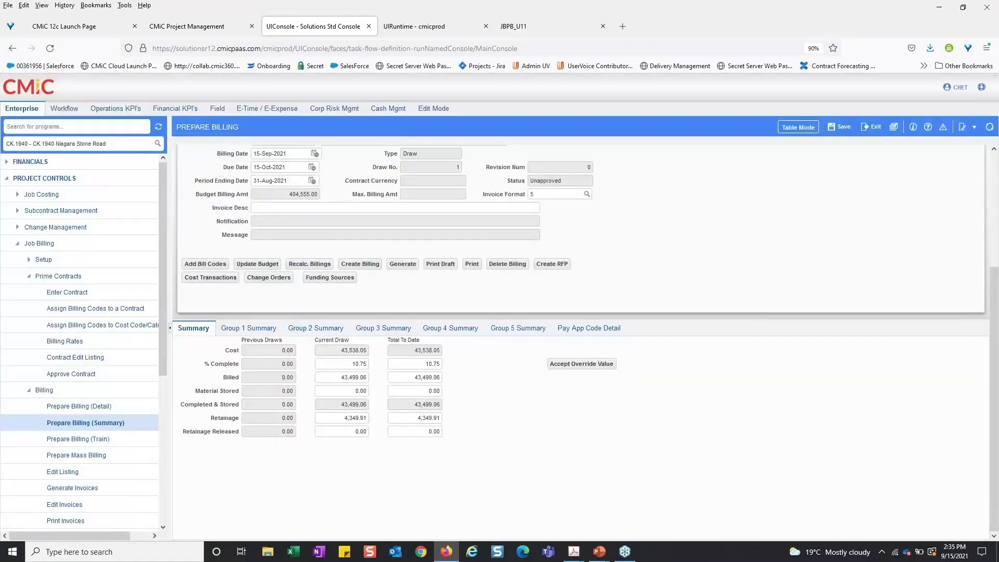
pyautogui.click(510, 323)
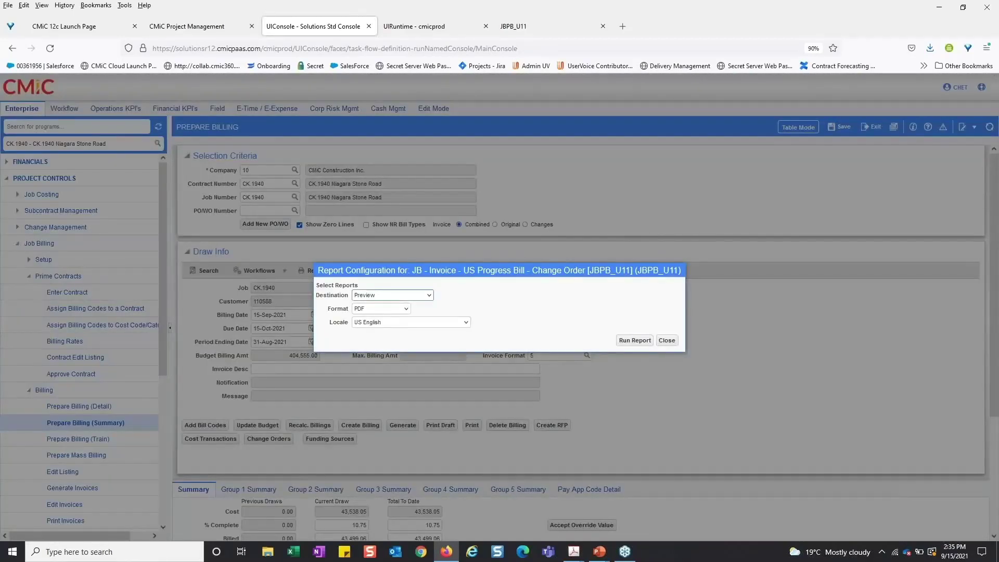
pyautogui.click(635, 341)
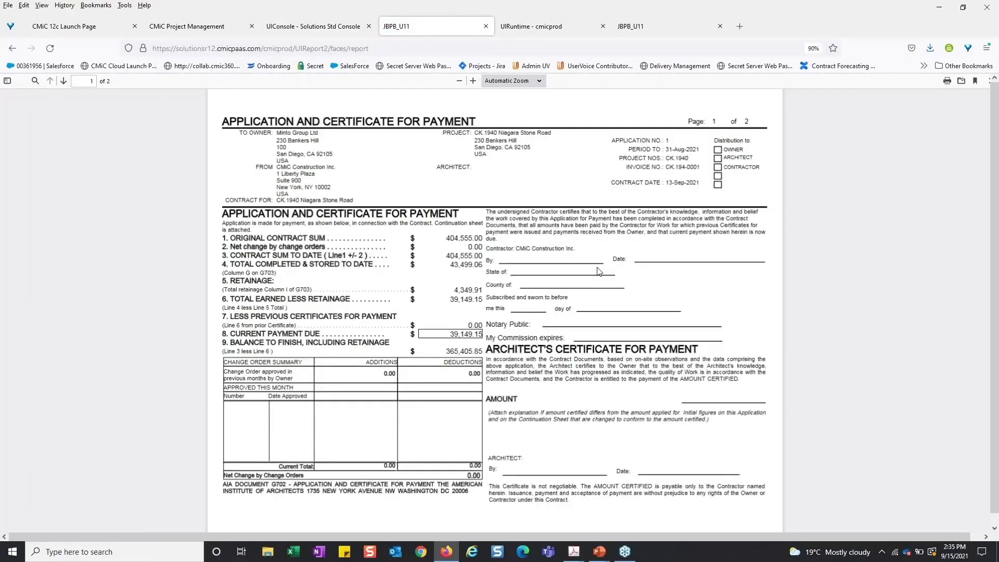
# Bring up the G703 continuation sheet of the payment application and enlarge it to 170%
pyautogui.scroll(-5, 599, 272)
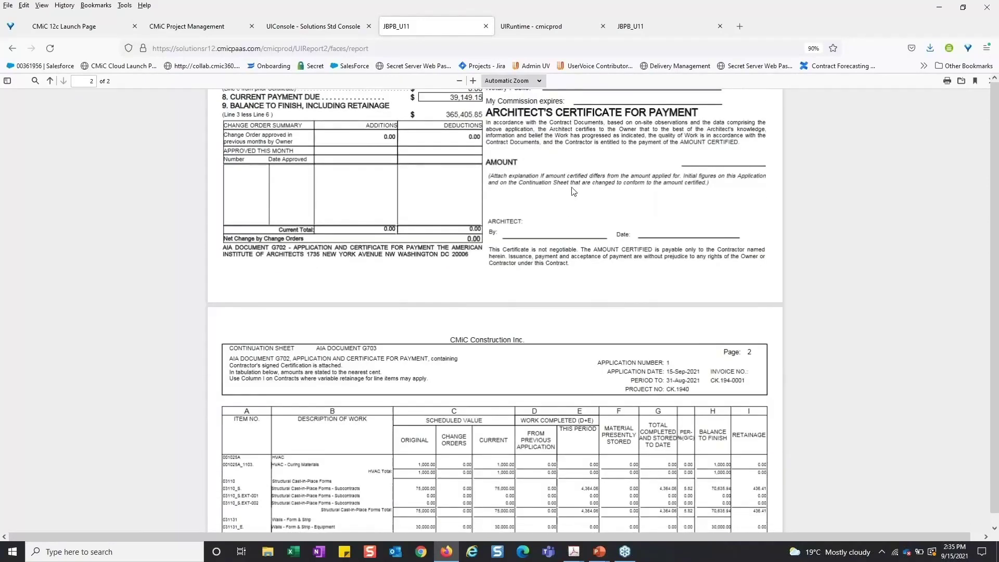
pyautogui.scroll(-5, 554, 205)
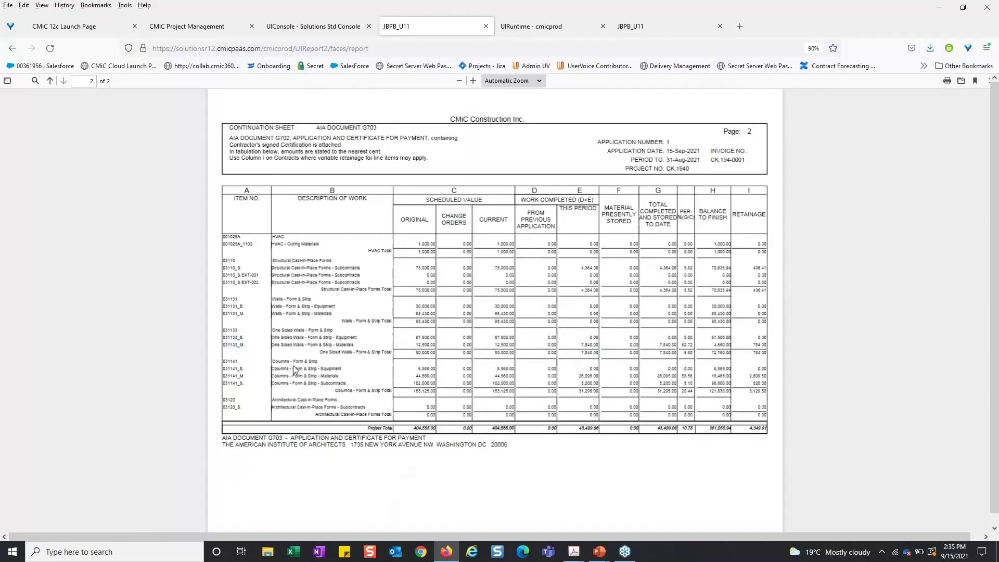
pyautogui.click(473, 81)
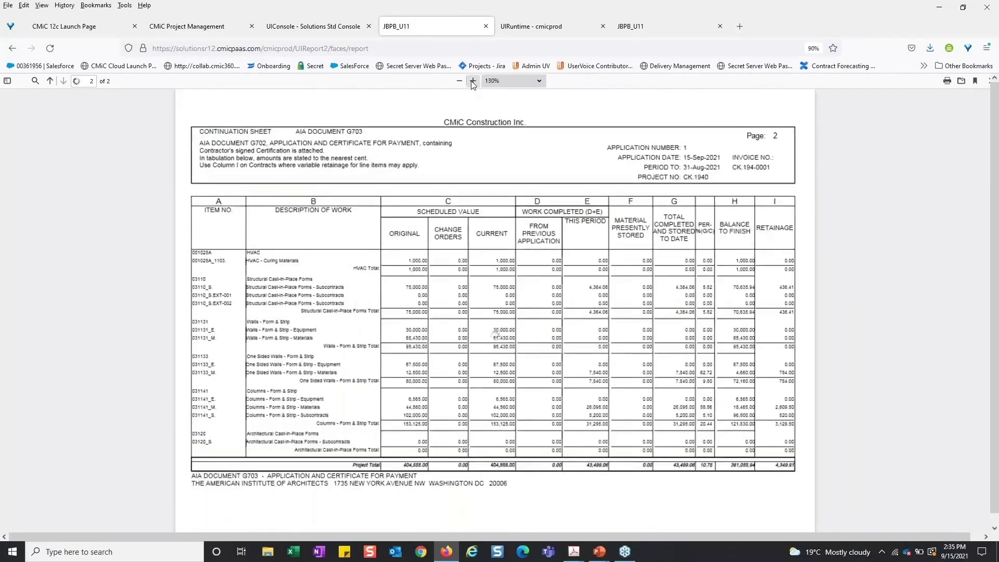
pyautogui.click(473, 82)
pyautogui.click(473, 81)
pyautogui.scroll(-2, 93, 346)
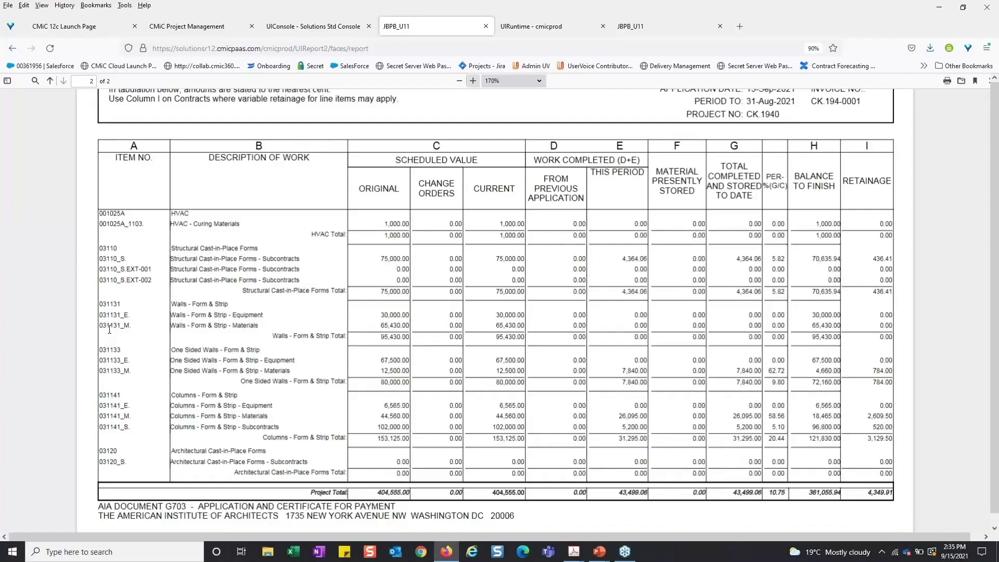
pyautogui.scroll(-1, 119, 334)
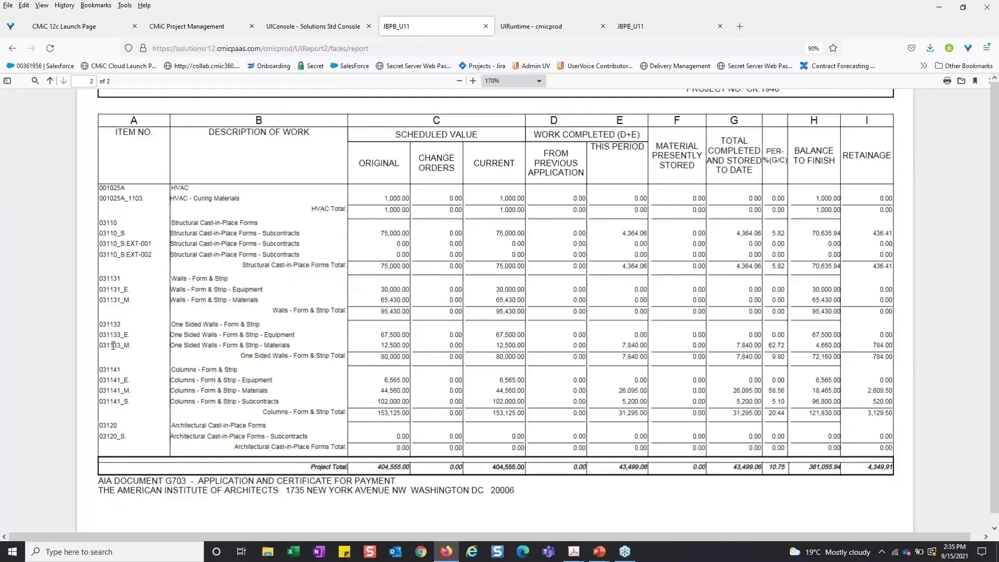
# Examine the work completed this period for item 031133_M and the Columns - Form & Strip items on the continuation sheet
pyautogui.doubleClick(113, 345)
pyautogui.moveTo(624, 346); pyautogui.dragTo(647, 348)
pyautogui.moveTo(253, 404); pyautogui.dragTo(642, 400)
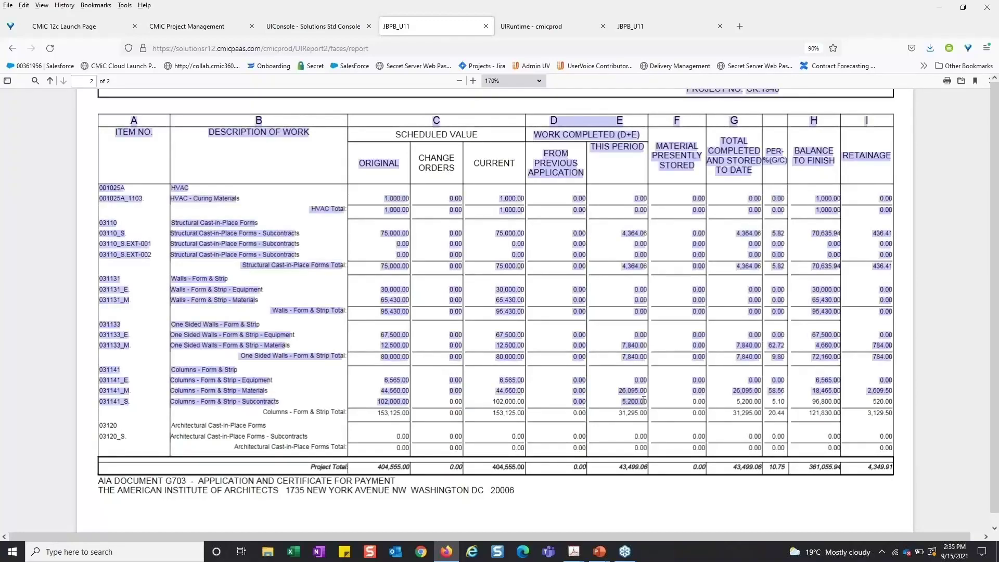
pyautogui.doubleClick(643, 399)
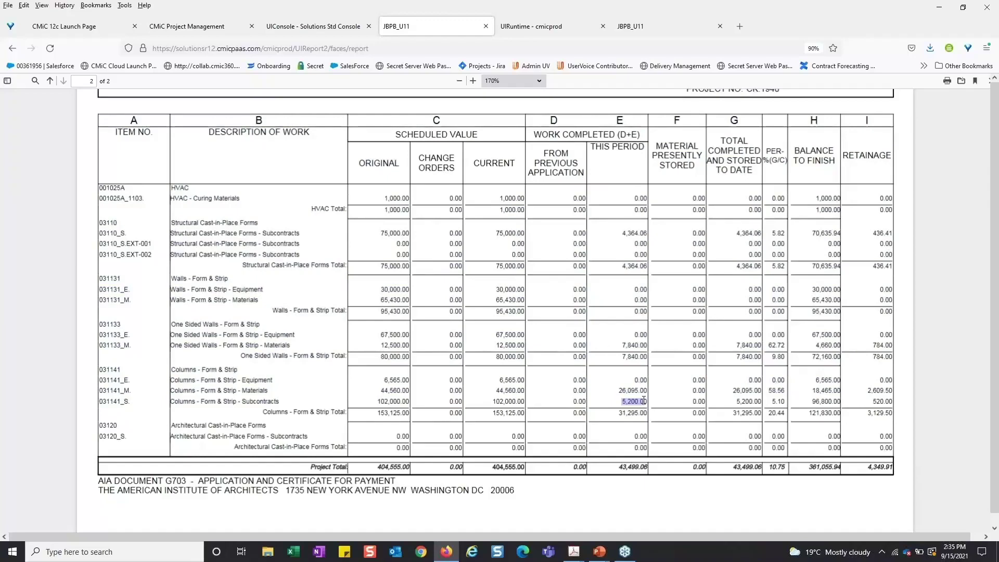
# Return to the Prepare Billing screen and review the draw information and summary figures for contract CK.1940
pyautogui.click(314, 26)
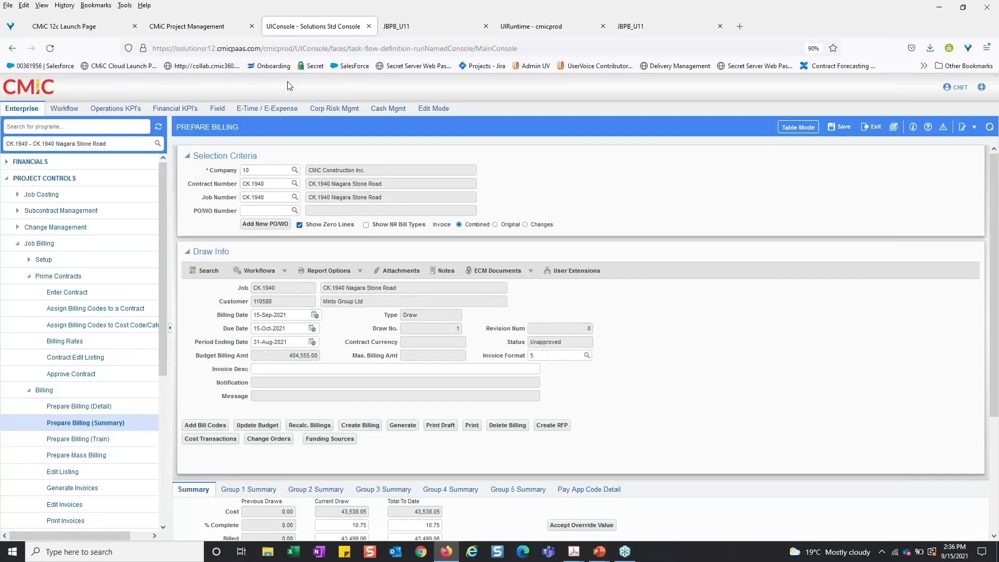
pyautogui.scroll(-3, 570, 211)
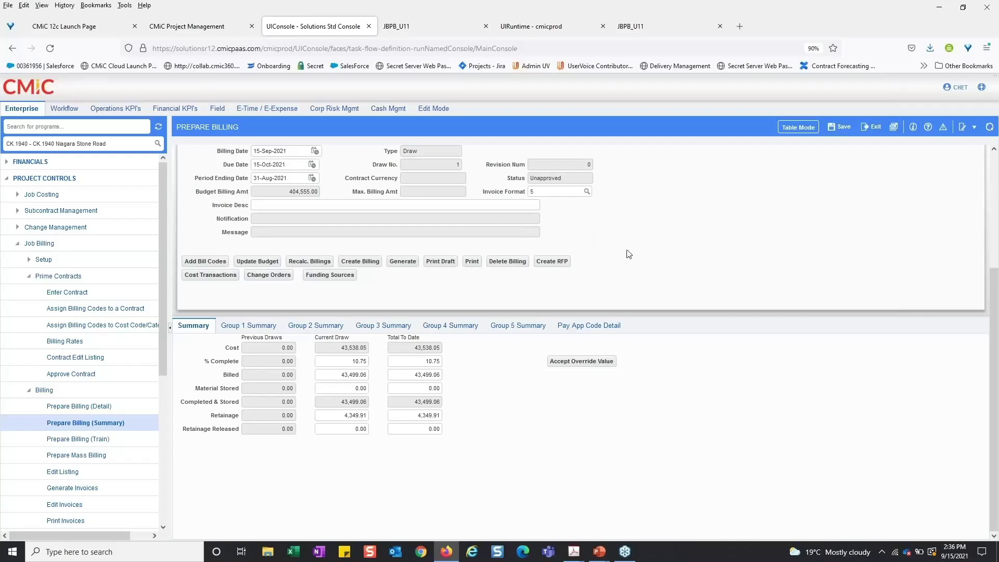
pyautogui.scroll(3, 628, 253)
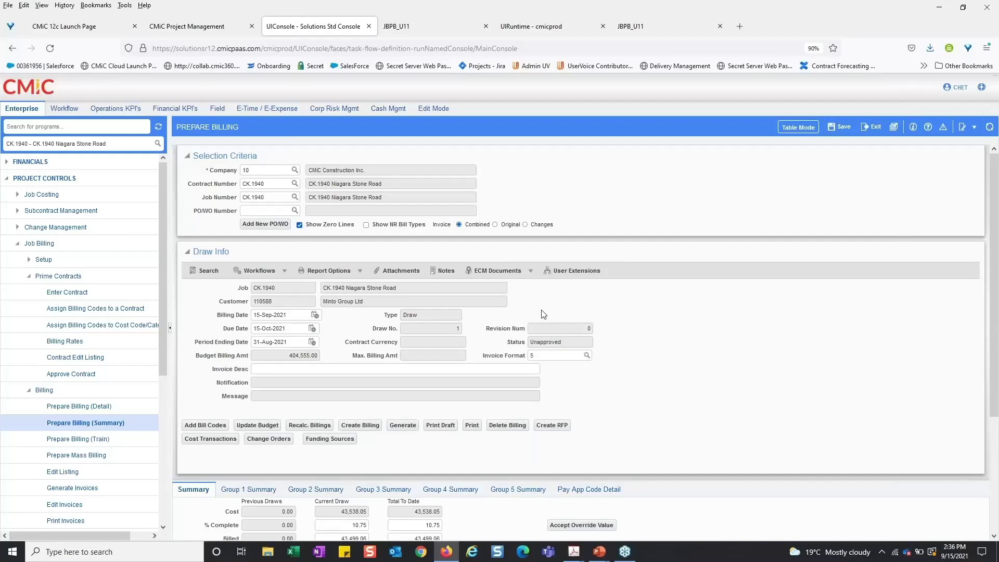
pyautogui.moveTo(167, 234); pyautogui.dragTo(172, 234)
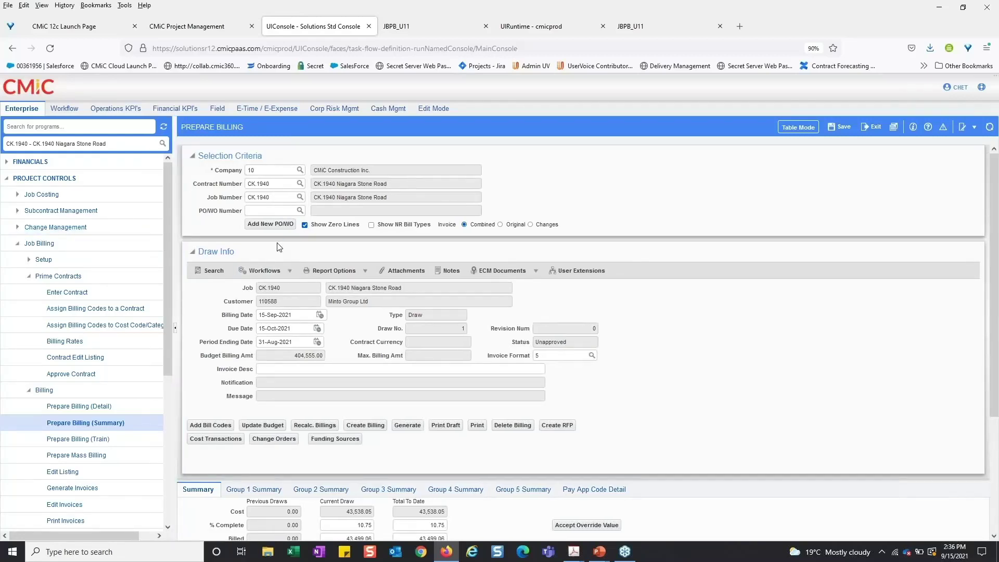
# Switch to the PowerPoint slideshow and advance it to the PCI Detail Billing slide
pyautogui.click(600, 553)
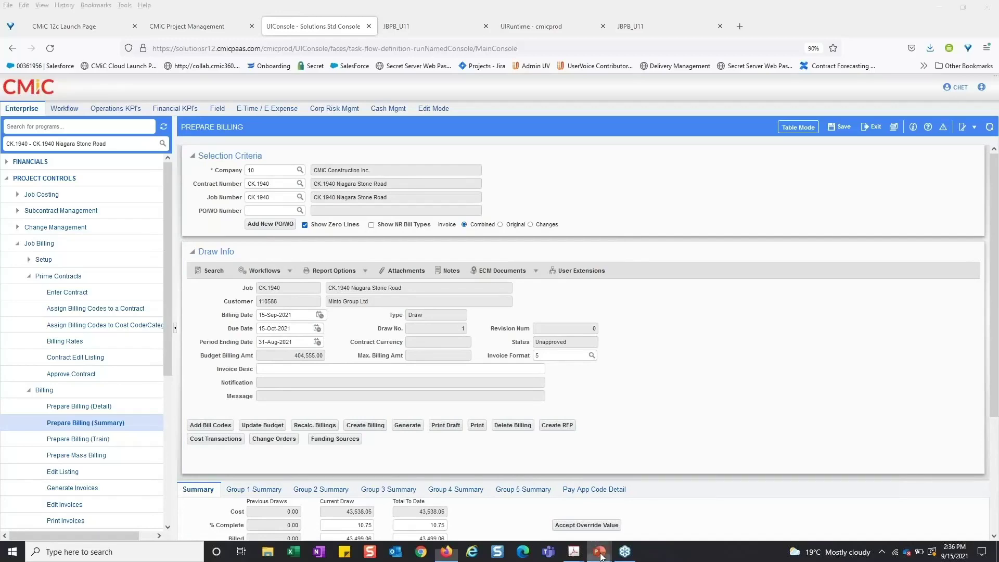
pyautogui.click(639, 508)
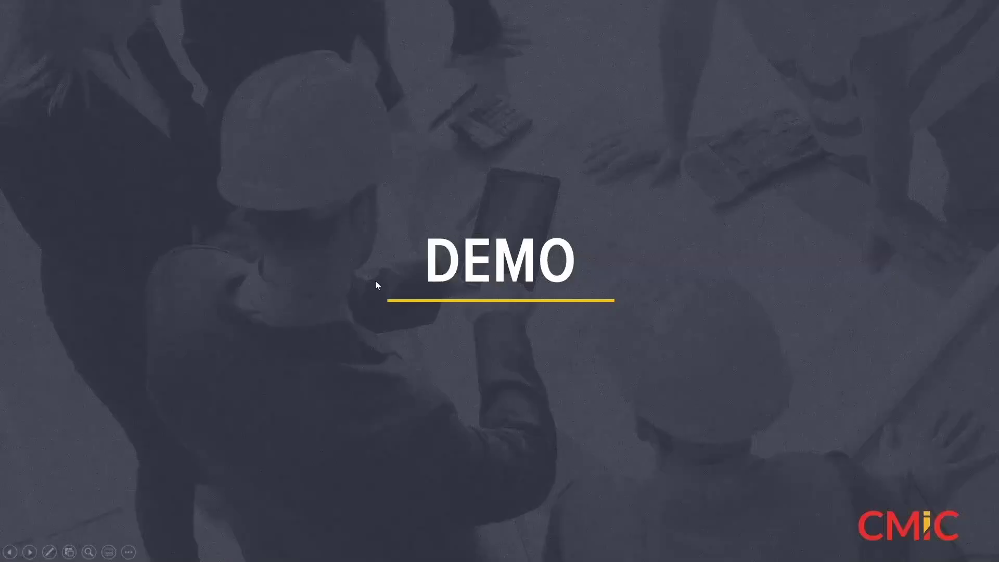
pyautogui.click(376, 281)
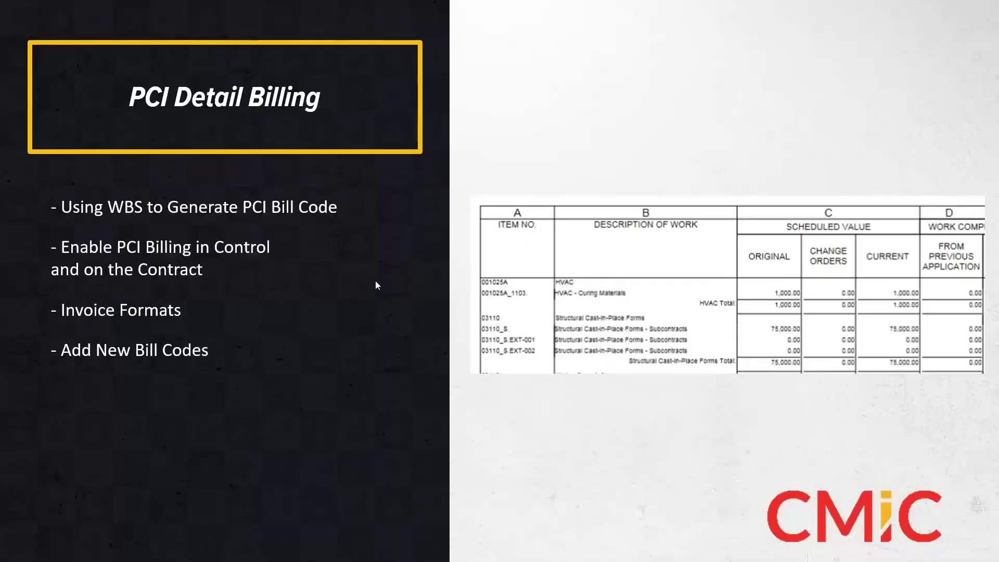
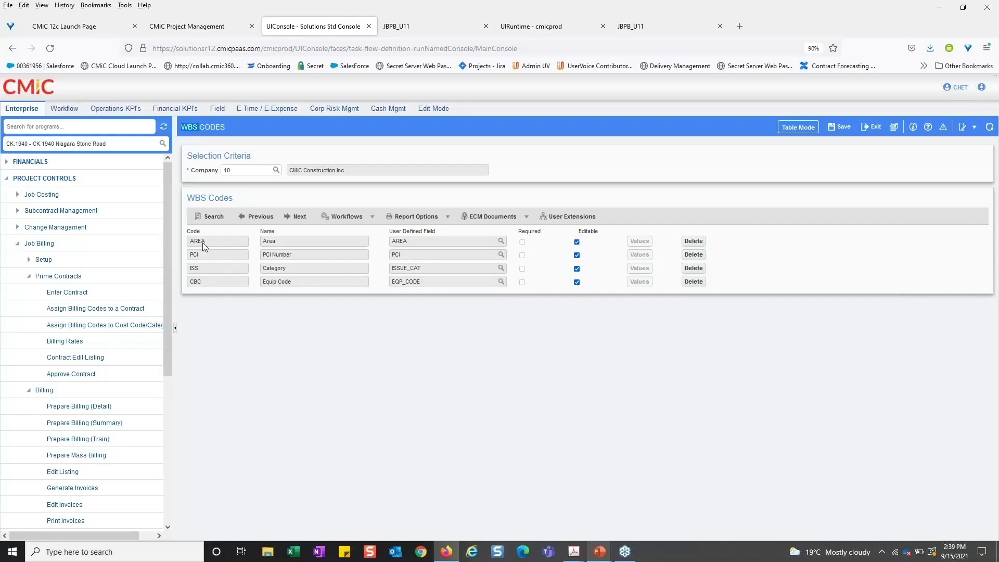
# Check the PCI entry in the WBS Codes list and open the WBS Values program from a search for WBS
pyautogui.moveTo(195, 198); pyautogui.dragTo(233, 198)
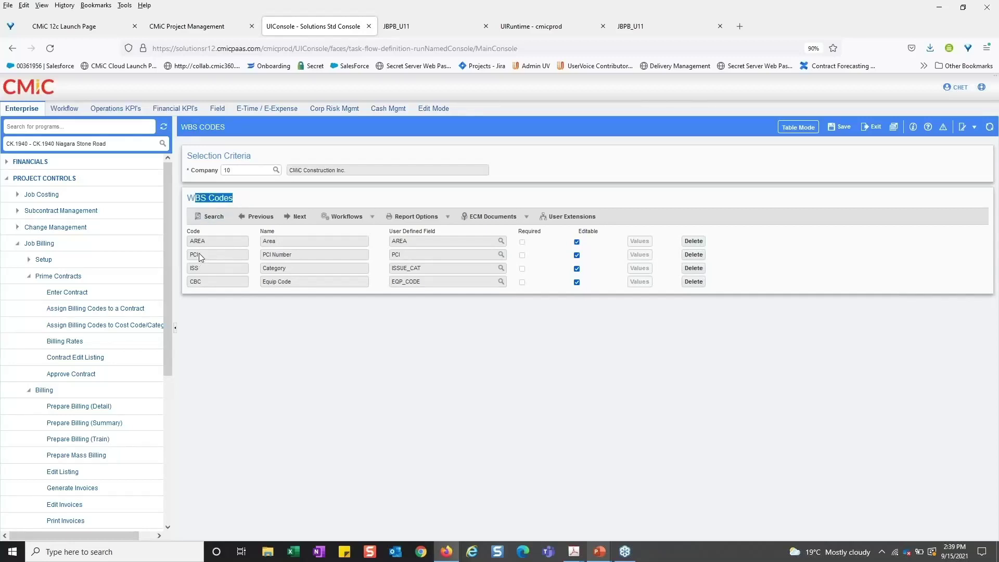
pyautogui.moveTo(199, 255); pyautogui.dragTo(193, 258)
pyautogui.click(94, 127)
pyautogui.write('WBS')
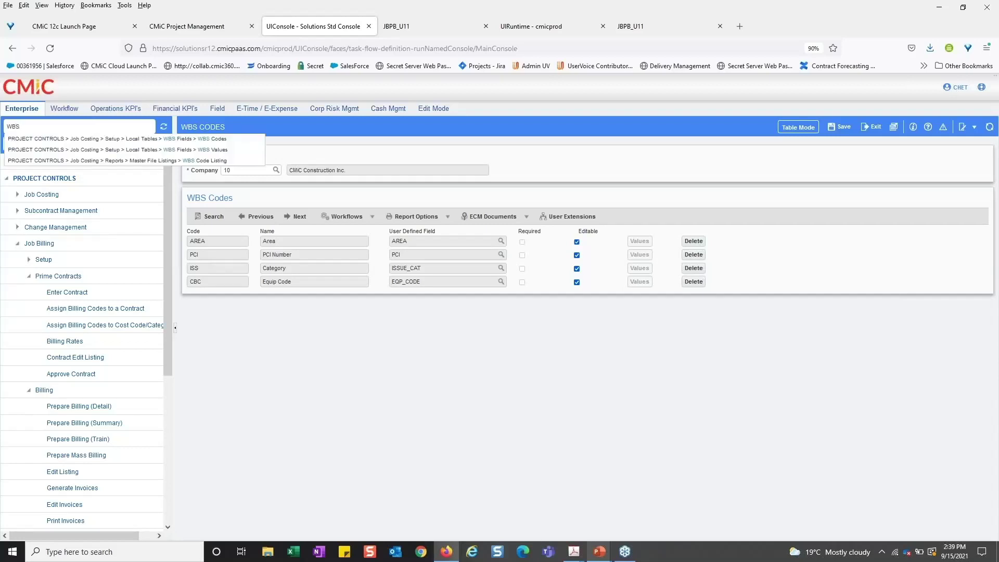
pyautogui.click(100, 150)
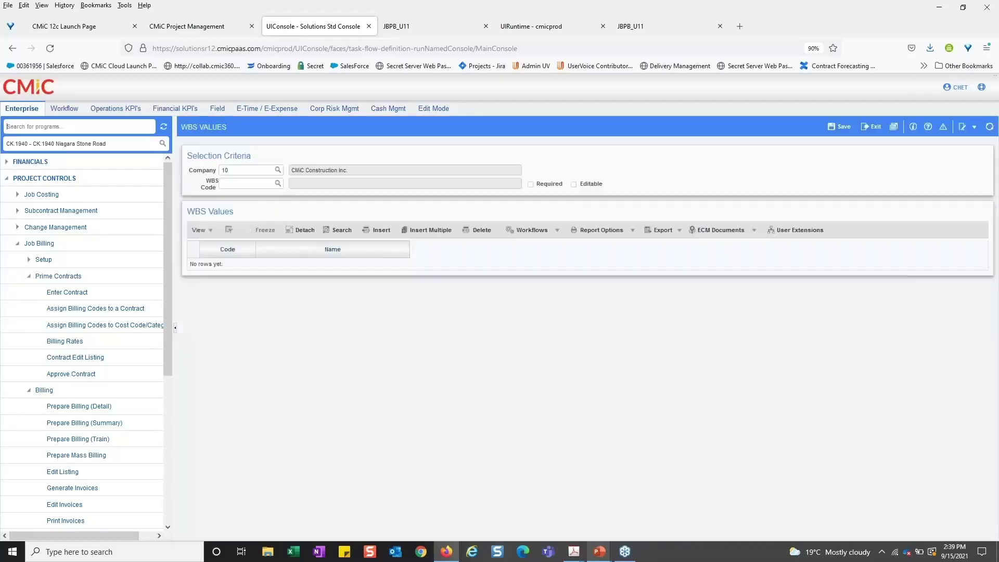
# Open the Work Breakdown Structure list for the WBS Code field and close it without choosing a code
pyautogui.click(249, 186)
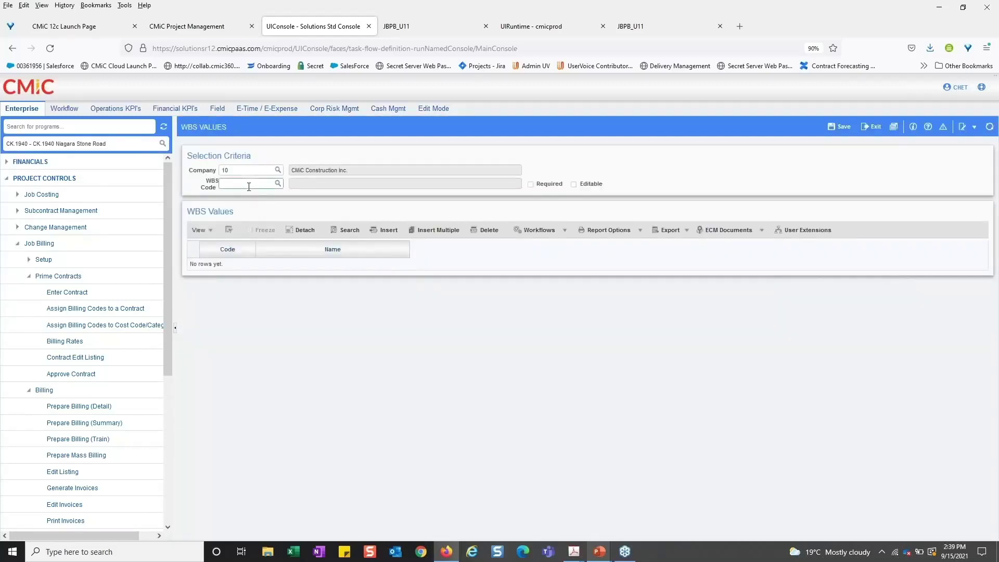
pyautogui.click(279, 184)
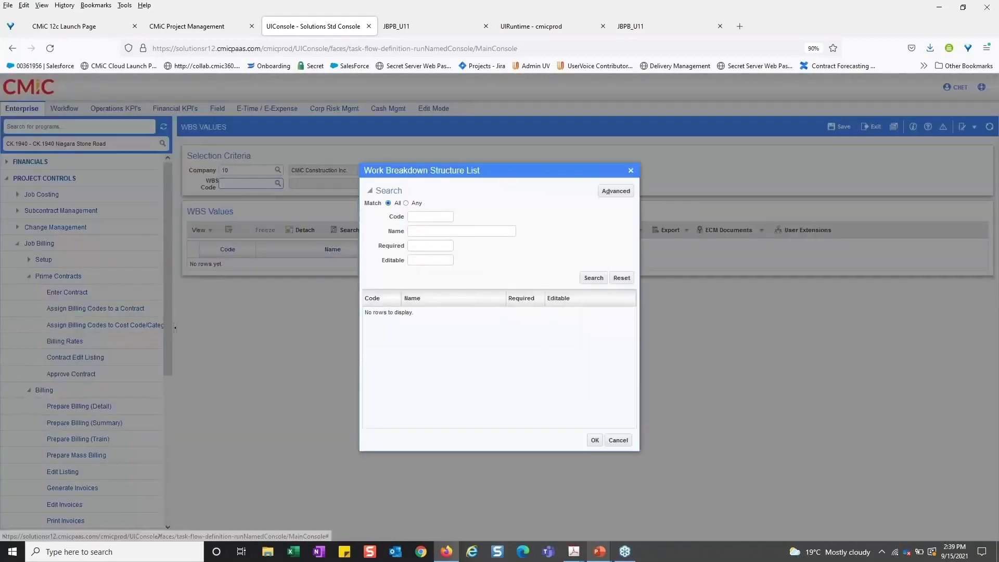
pyautogui.click(631, 171)
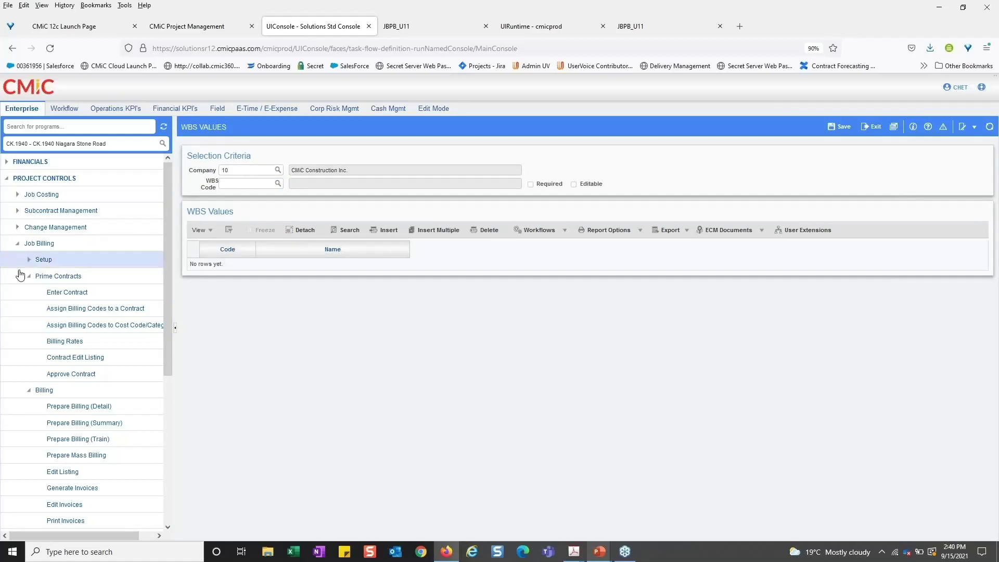
# Collapse the Job Billing programs, search for mapping, and open Job Billing's Mappings from J/C program
pyautogui.click(17, 243)
pyautogui.click(56, 124)
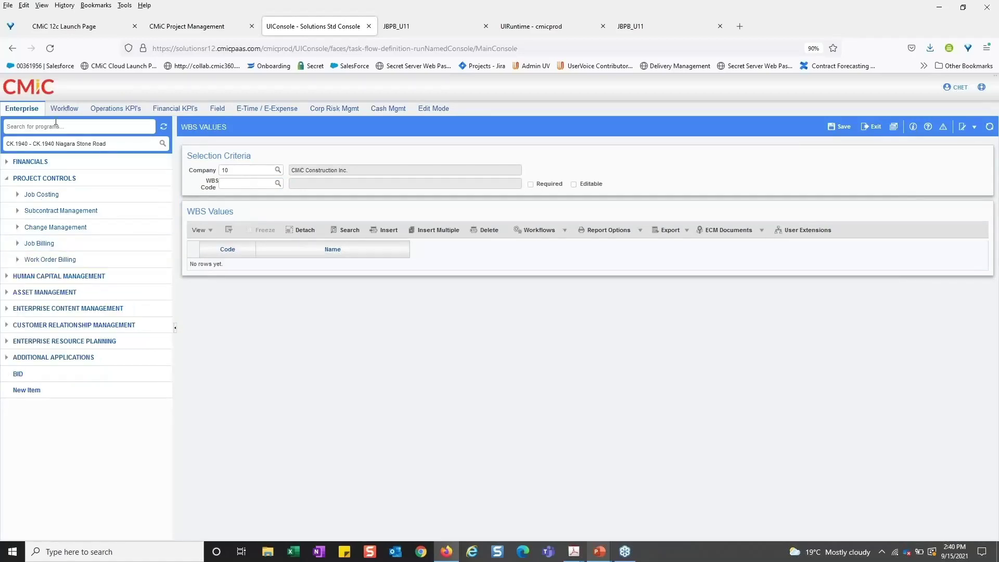
pyautogui.write('mapping')
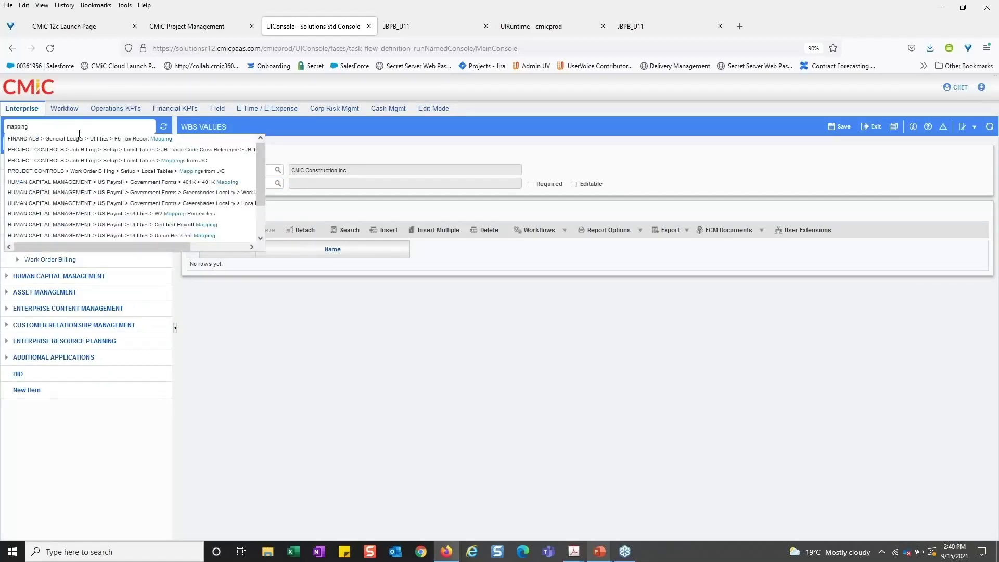
pyautogui.click(95, 160)
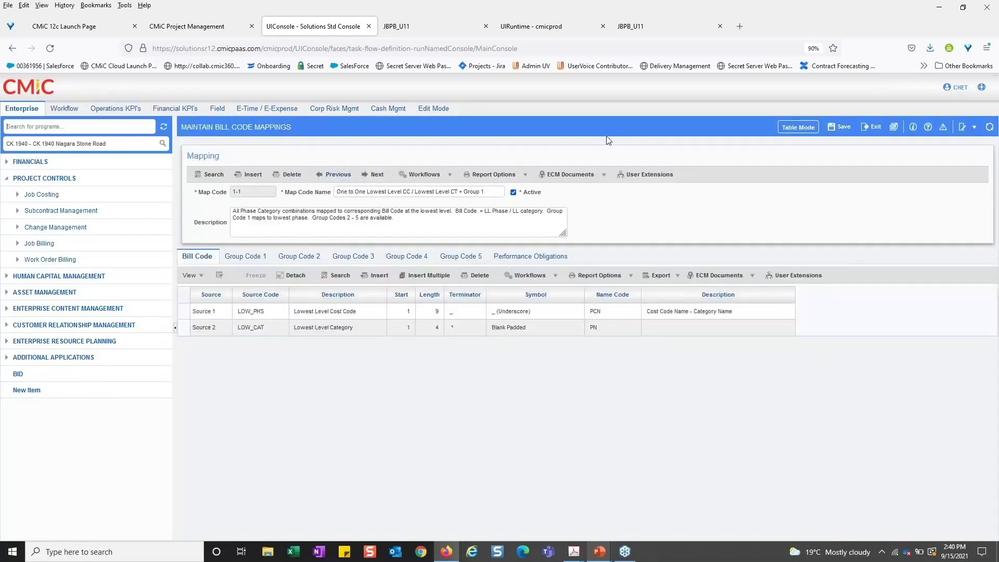
# Show the bill code mappings as a list, find map code GCPCI, and open its mapping record
pyautogui.click(798, 127)
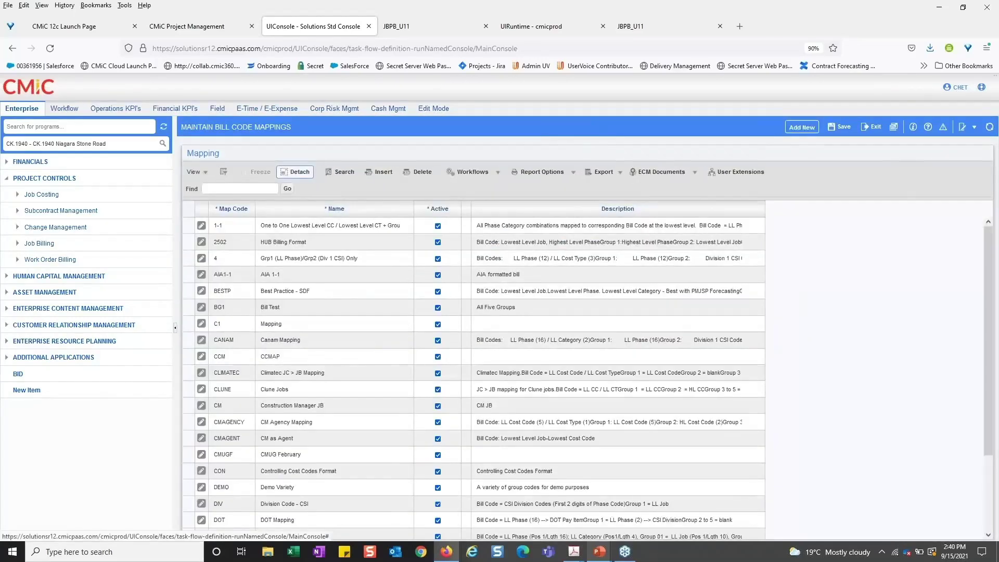
pyautogui.click(251, 189)
pyautogui.write('GCPC')
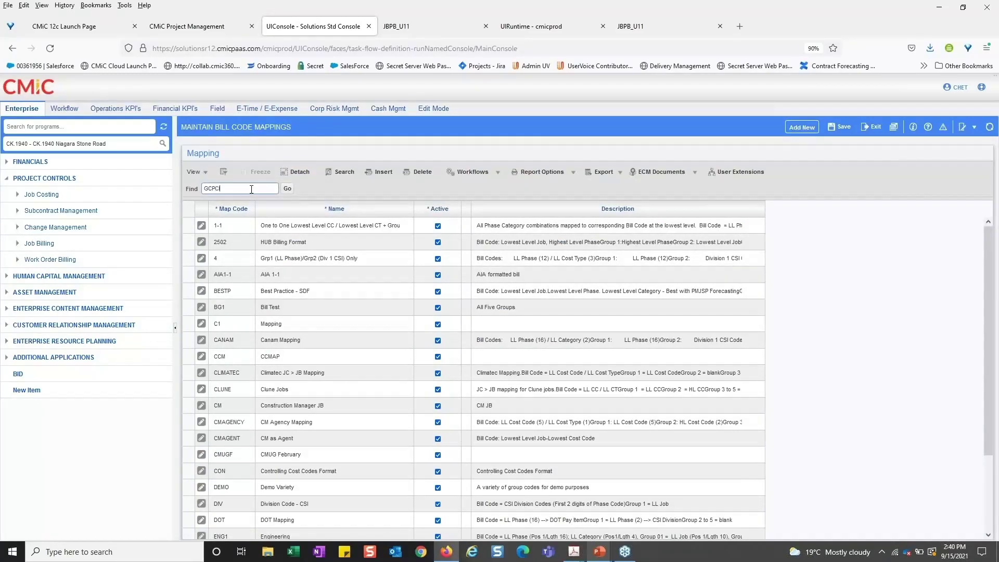
pyautogui.write('I')
pyautogui.click(288, 188)
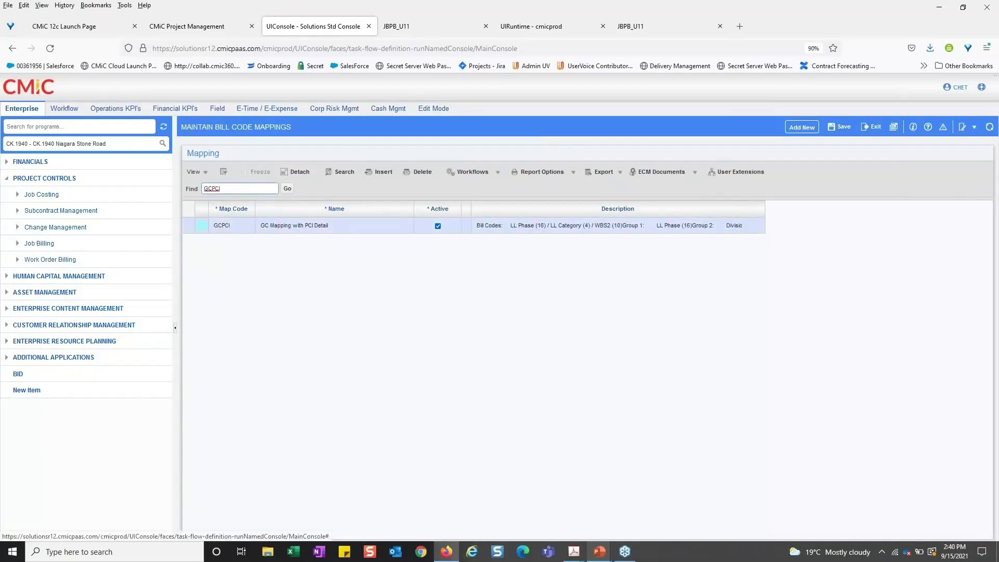
pyautogui.doubleClick(367, 226)
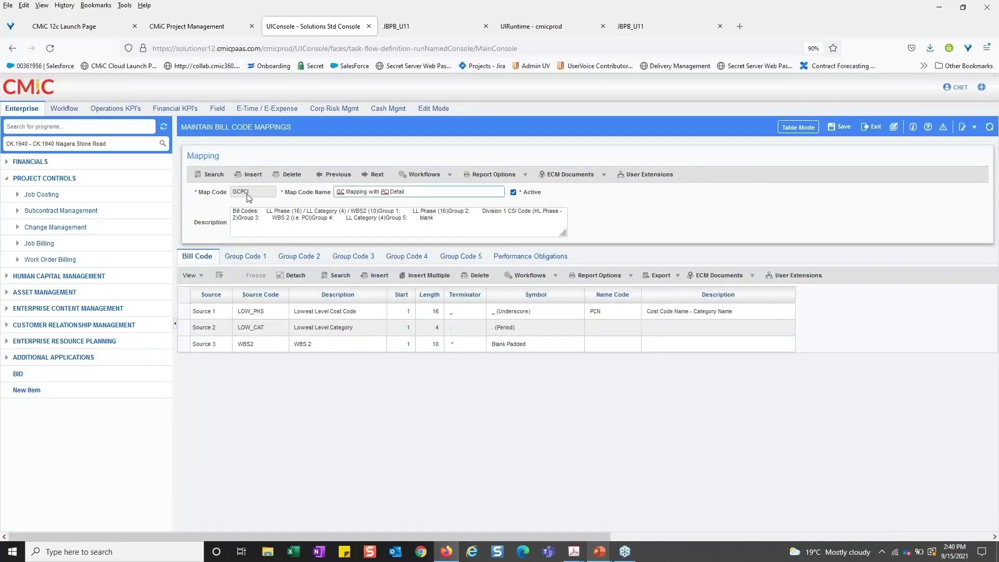
# Review the LOW_PHS, LOW_CAT and WBS2 source rows that make up the GCPCI bill code
pyautogui.click(203, 343)
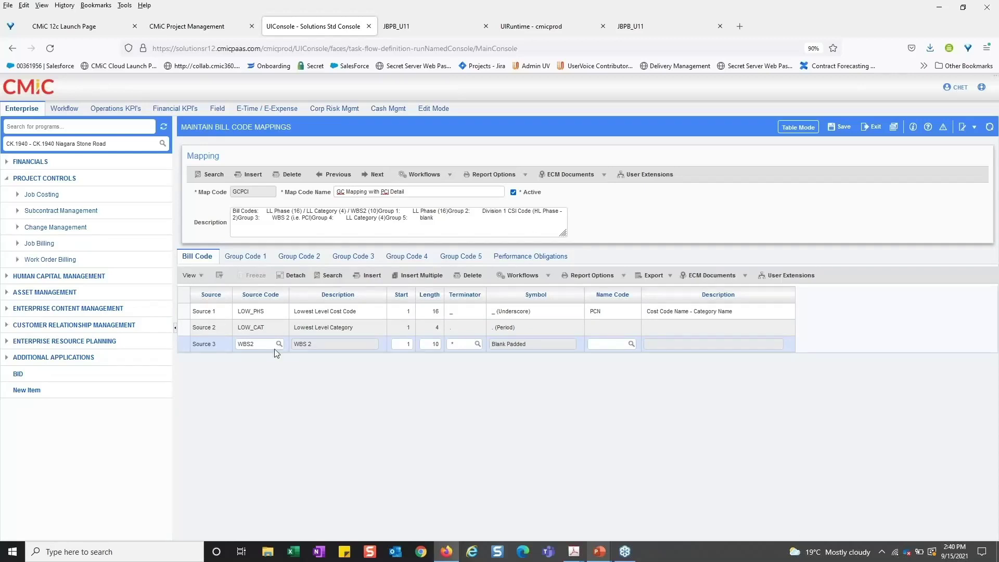
pyautogui.click(274, 312)
pyautogui.click(269, 329)
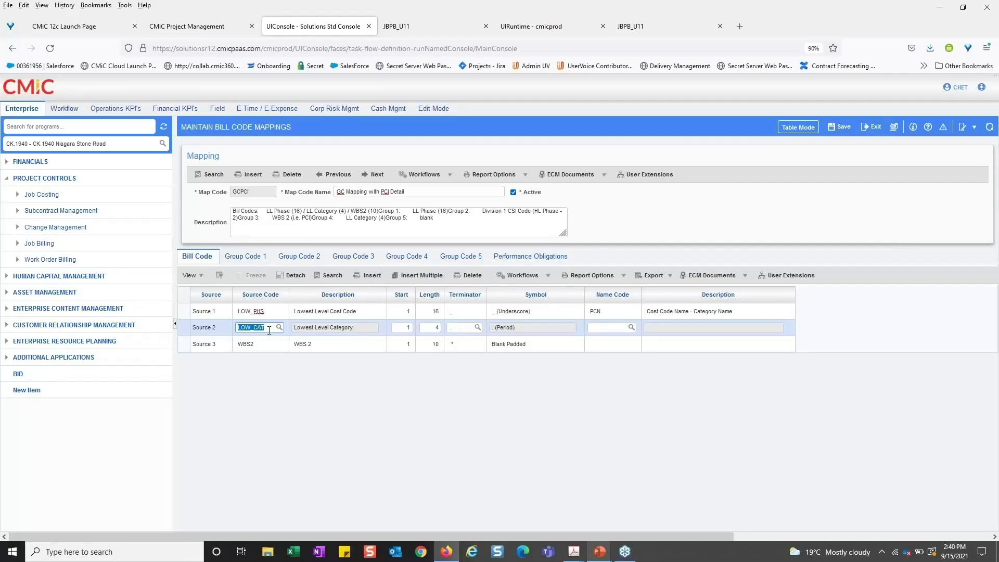
pyautogui.click(263, 339)
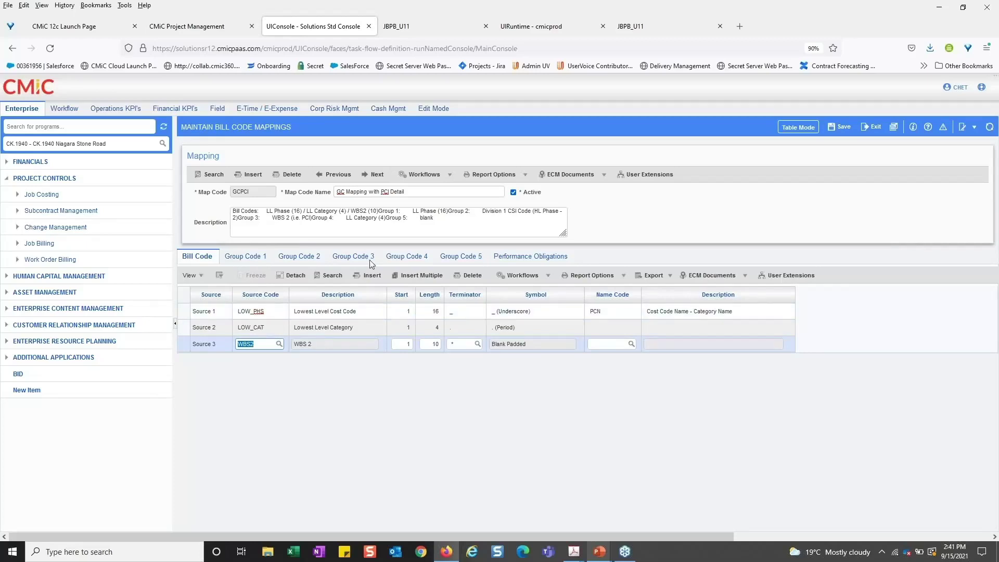
# Switch to the printed G703 continuation sheet and highlight item number 03110_S.EXT-001 at a readable size
pyautogui.click(669, 27)
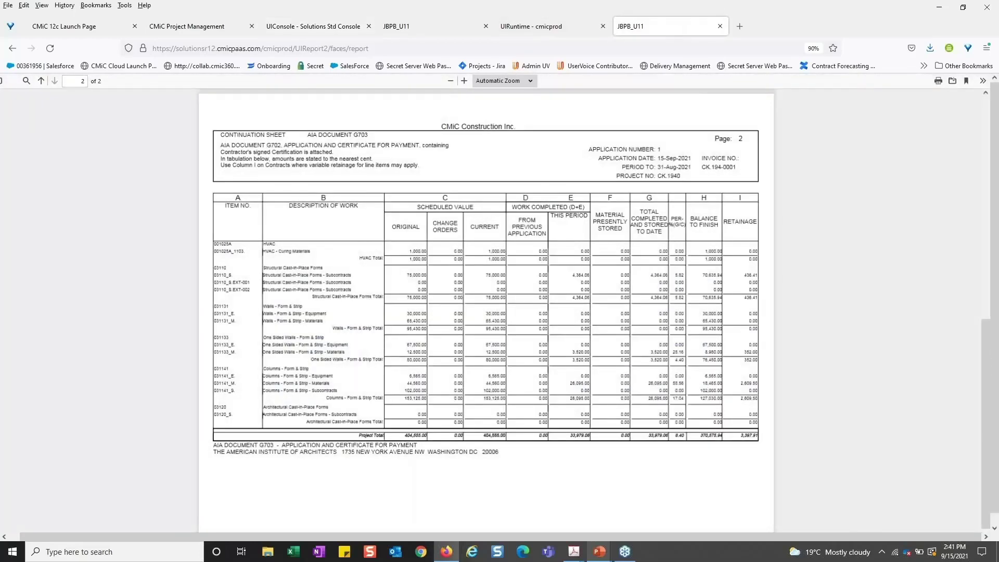
pyautogui.click(465, 81)
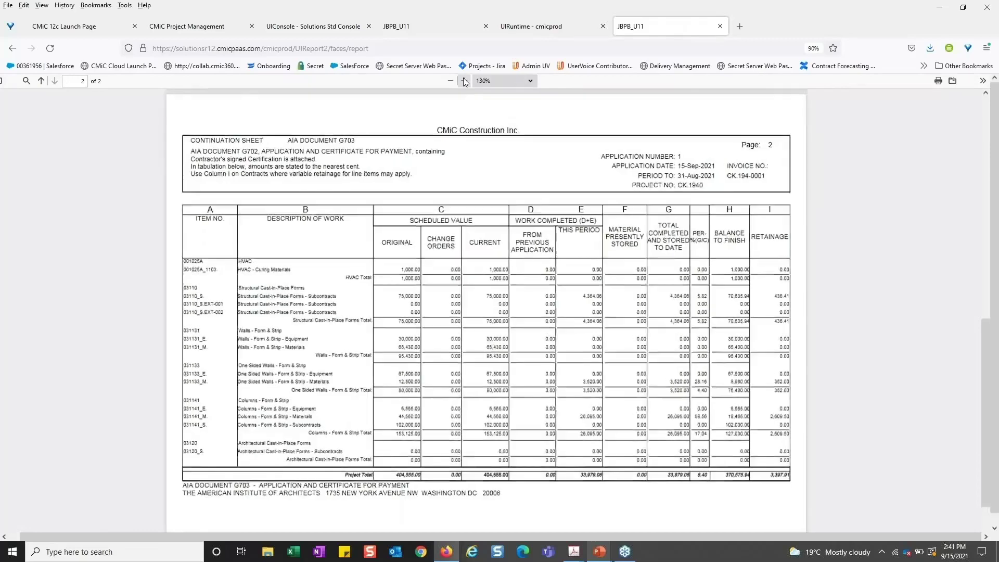
pyautogui.click(464, 81)
pyautogui.click(464, 82)
pyautogui.click(465, 82)
pyautogui.scroll(-1, 384, 311)
pyautogui.scroll(-1, 384, 310)
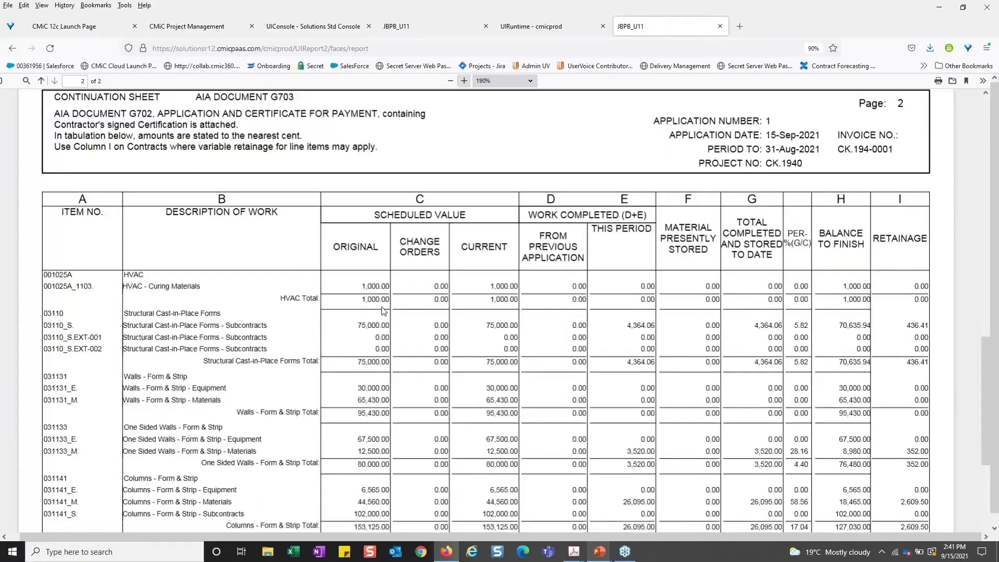
pyautogui.scroll(-2, 383, 310)
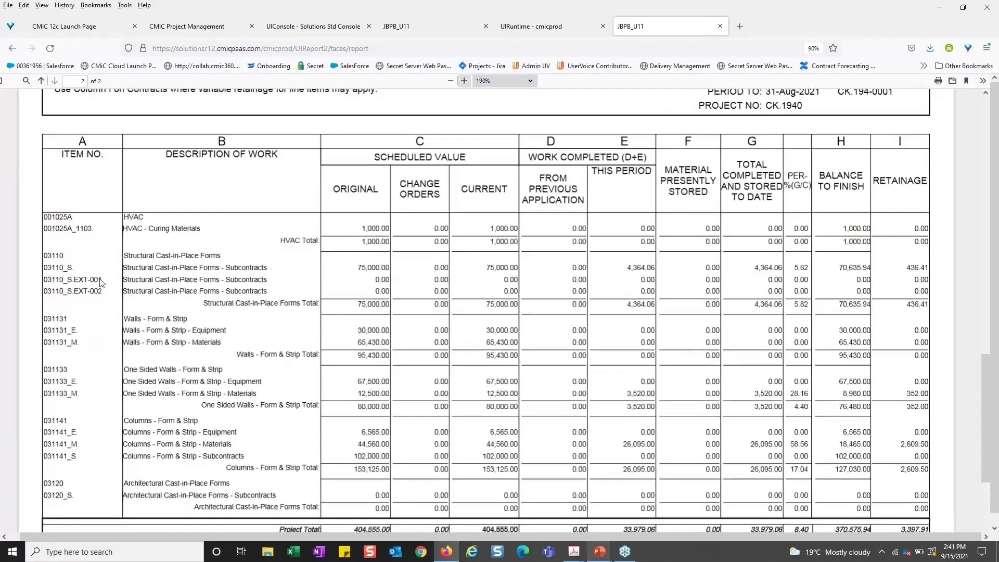
pyautogui.moveTo(44, 280); pyautogui.dragTo(108, 283)
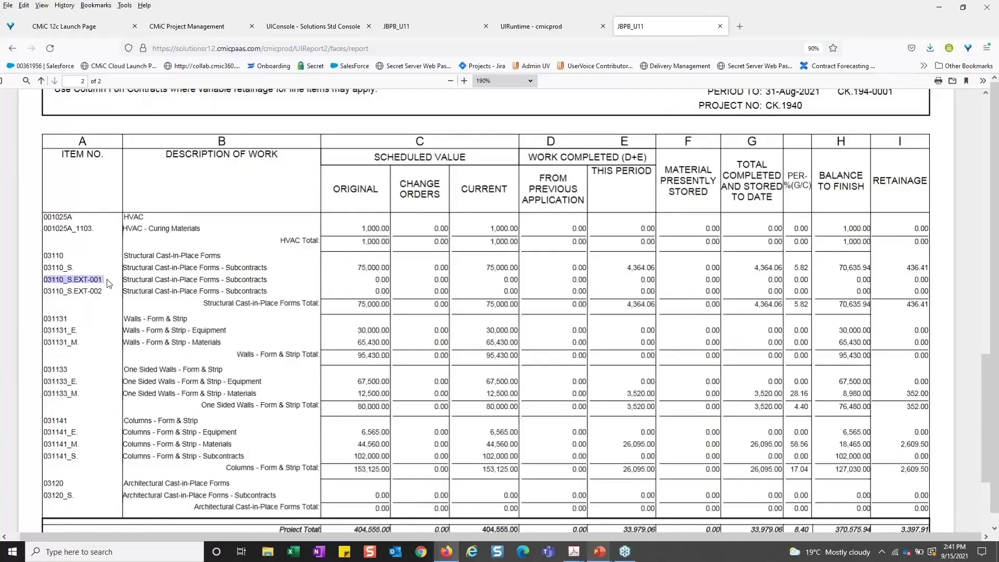
# Enlarge the continuation sheet to 240% and examine the cost code, category and PCI segments of item 03110_S.EXT-001
pyautogui.click(465, 81)
pyautogui.click(465, 81)
pyautogui.scroll(-1, 59, 310)
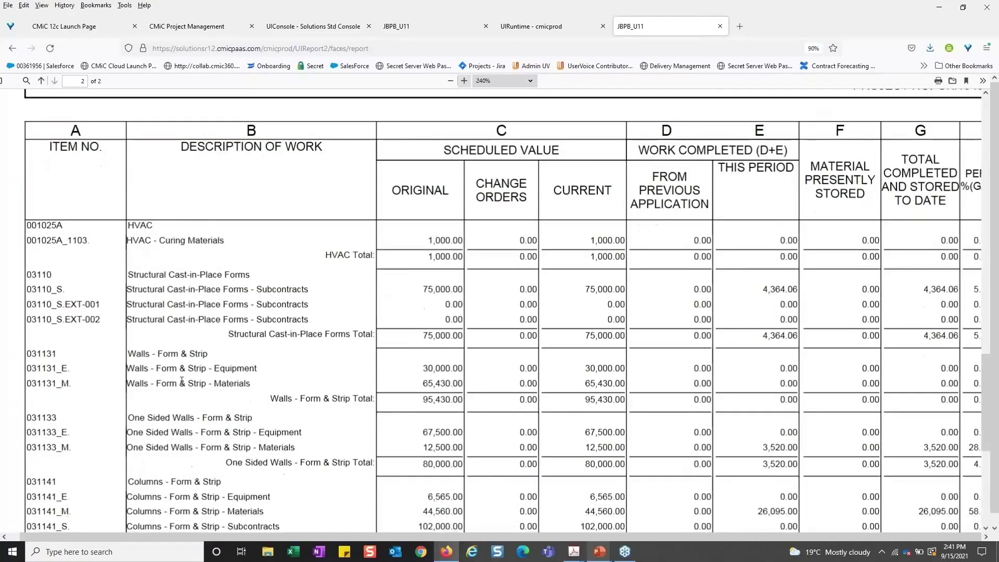
pyautogui.tripleClick(41, 301)
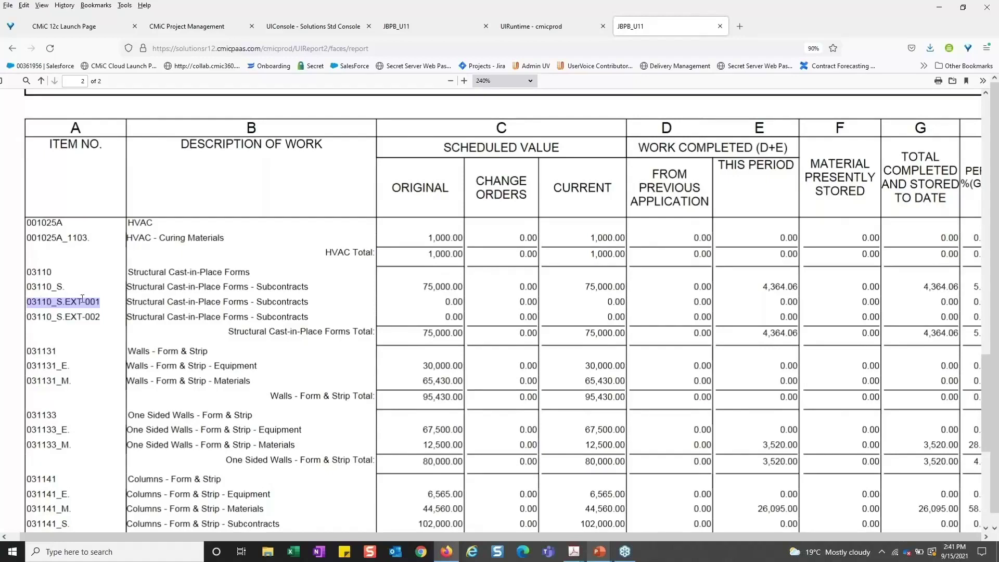
pyautogui.doubleClick(37, 301)
pyautogui.moveTo(52, 303); pyautogui.dragTo(61, 303)
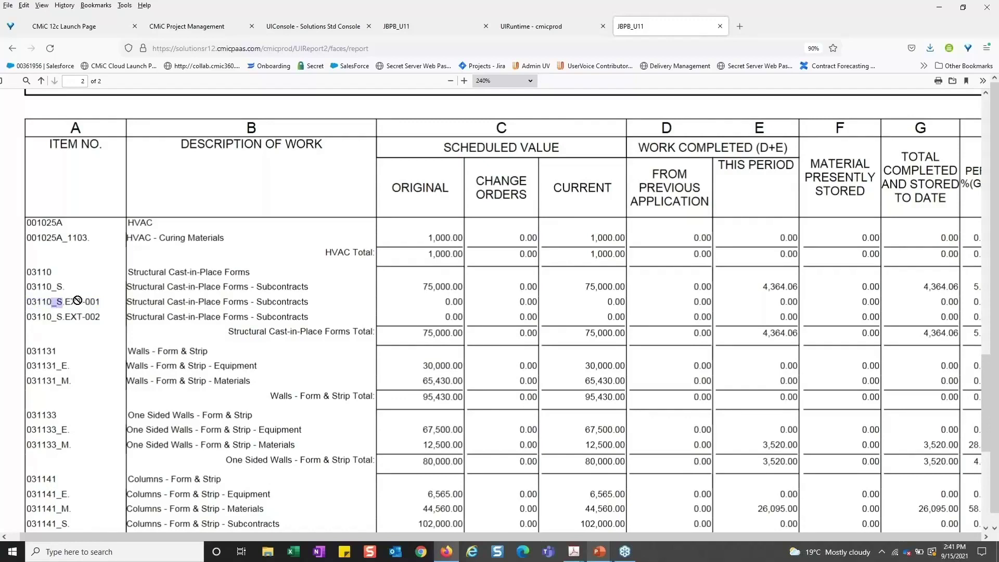
pyautogui.doubleClick(76, 300)
pyautogui.moveTo(99, 302); pyautogui.dragTo(67, 301)
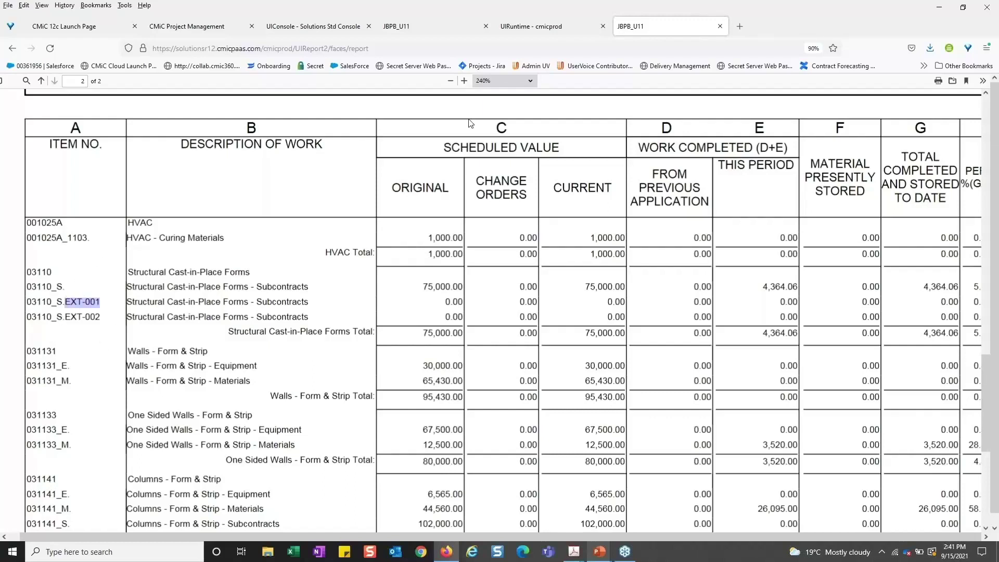
# Return to the console, search the programs for "invoice fo", and open Job Billing's Invoice Formats program
pyautogui.click(310, 31)
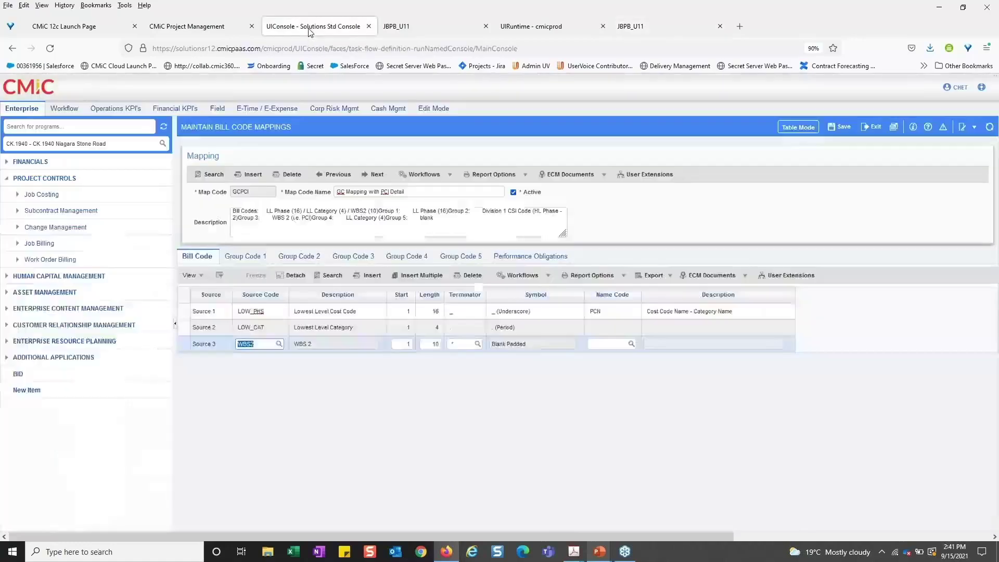
pyautogui.click(342, 150)
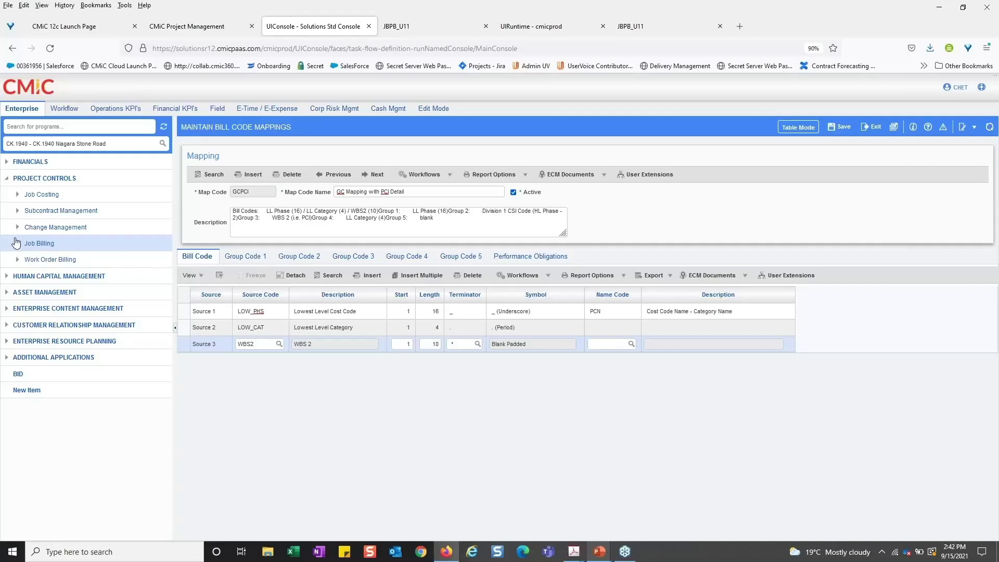
pyautogui.click(34, 130)
pyautogui.write('invoi')
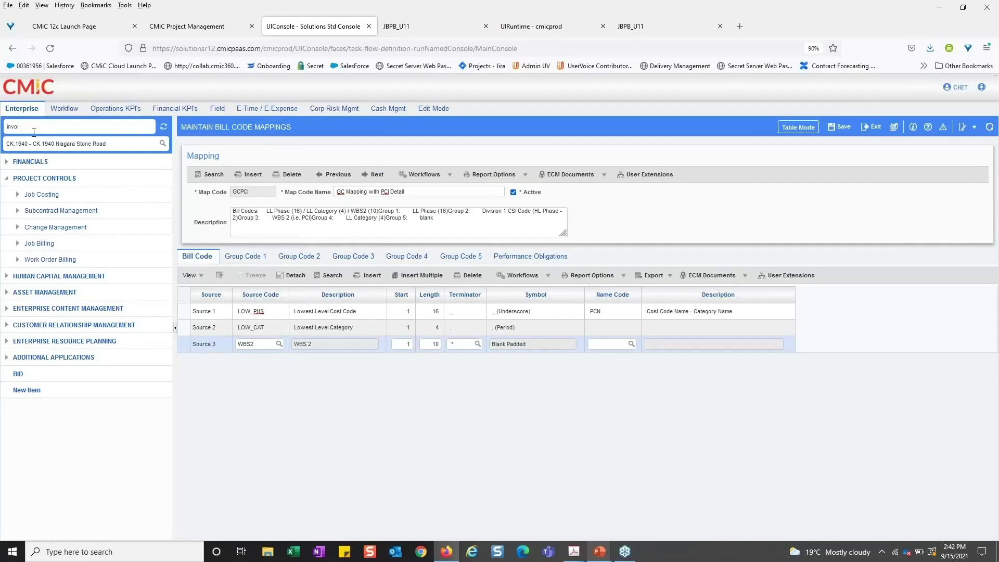
pyautogui.write('ce')
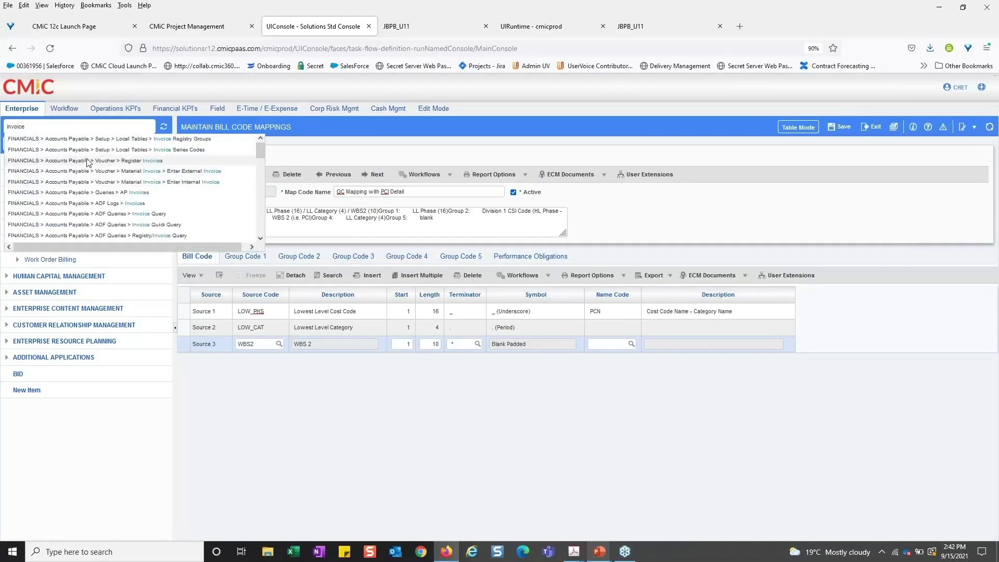
pyautogui.write(' fo')
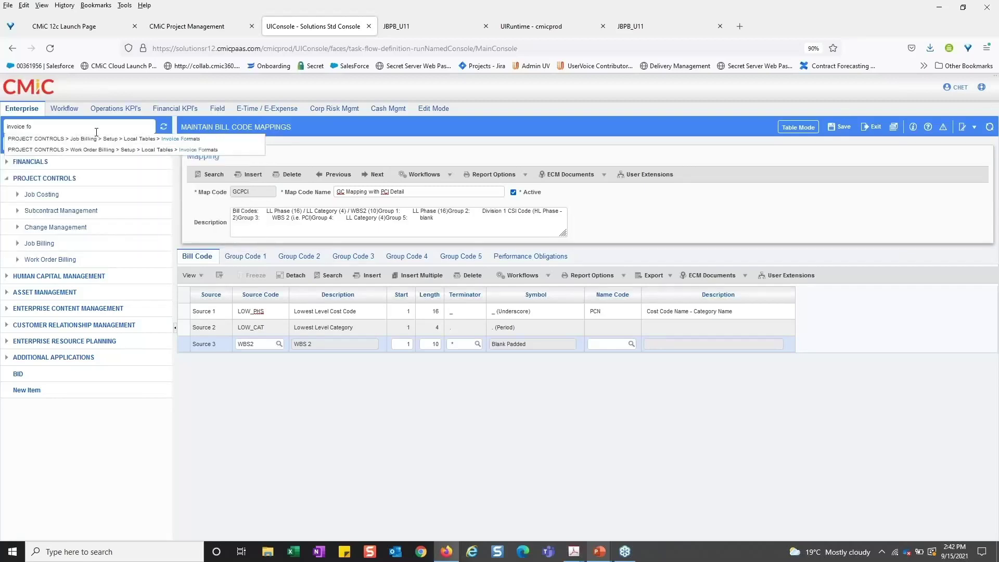
pyautogui.click(105, 138)
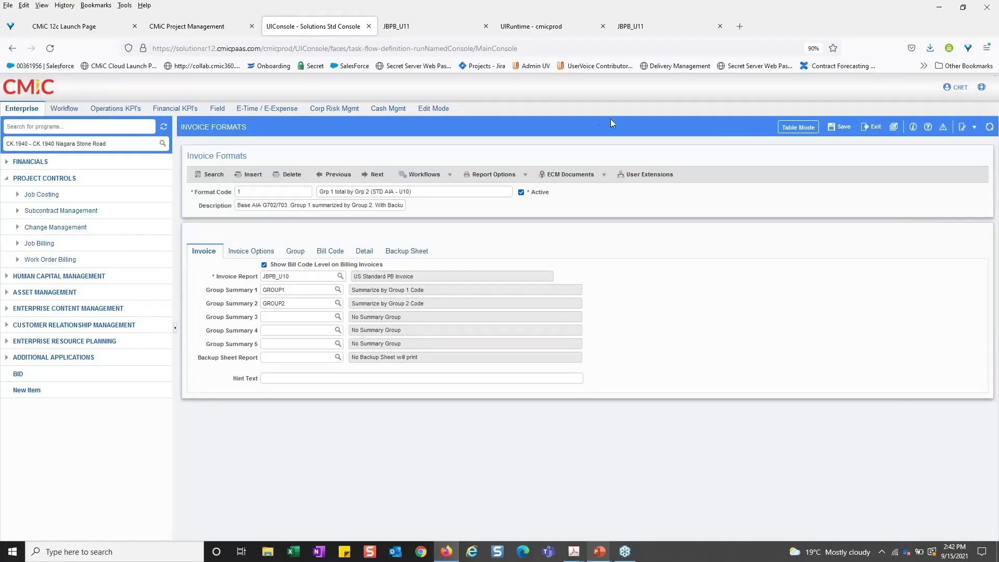
# Show the invoice formats as a list, find format code 5, and open its record
pyautogui.click(798, 127)
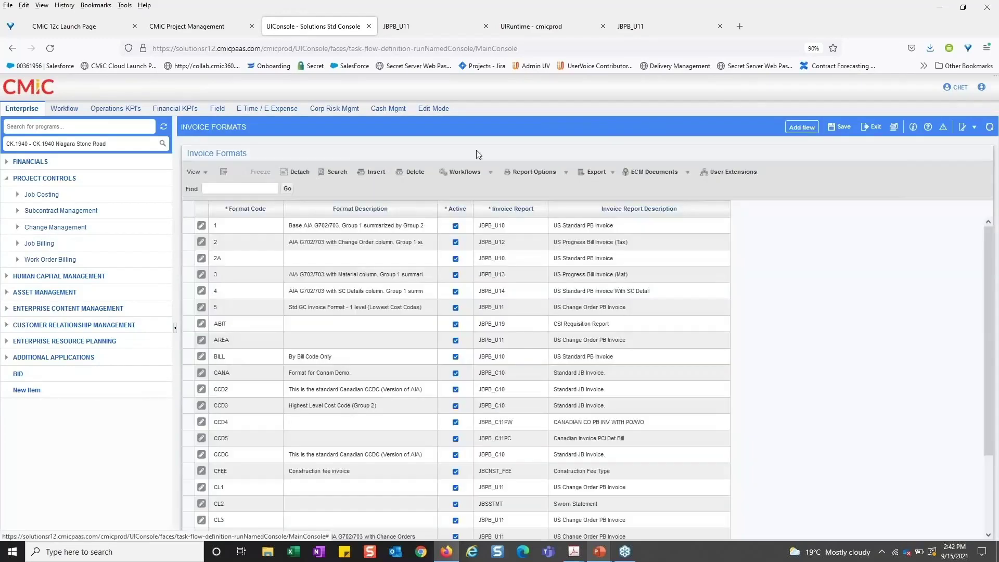
pyautogui.click(244, 190)
pyautogui.write('5')
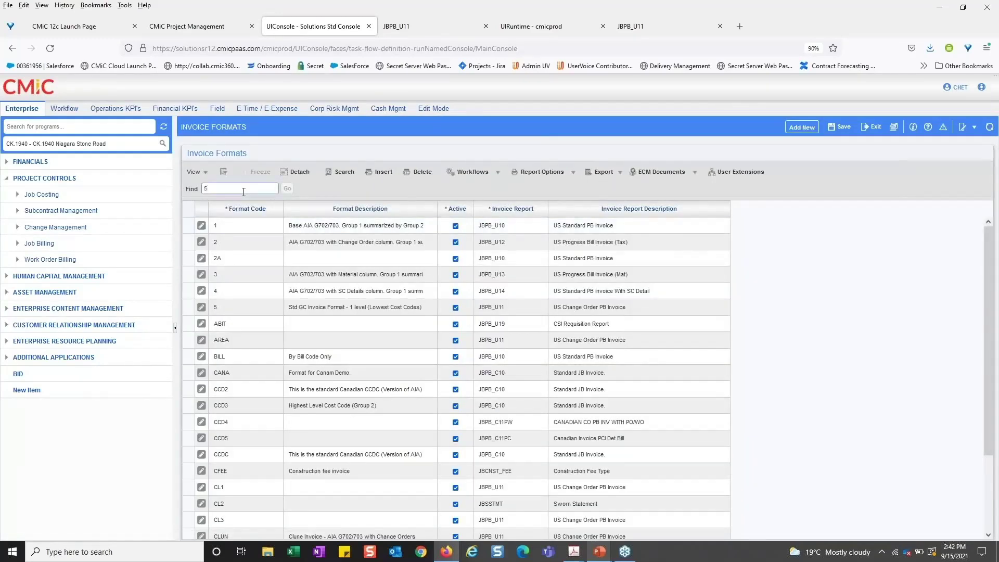
pyautogui.press('Return')
pyautogui.click(201, 227)
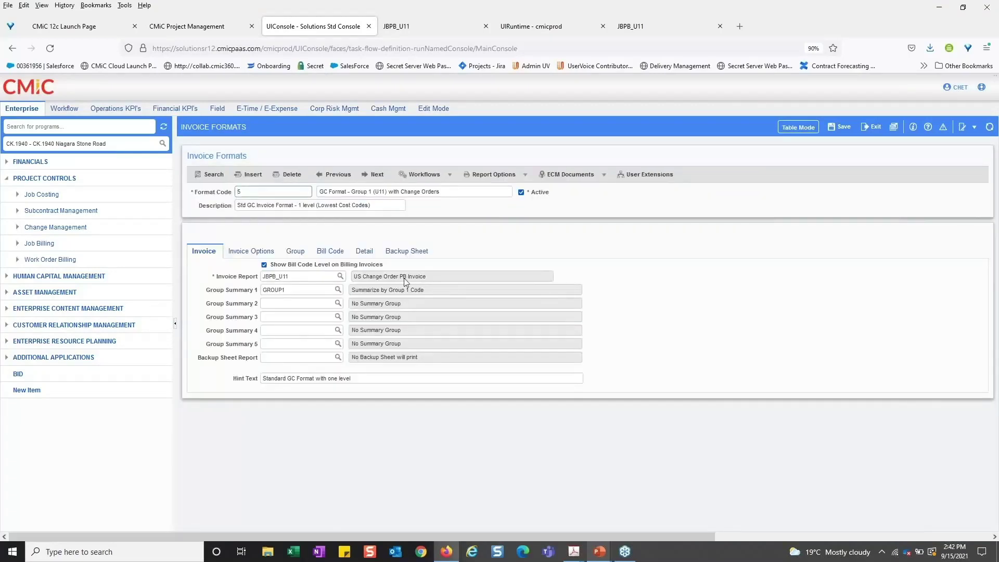
# Compare format 5's Show Bill Code Level on Billing Invoices option with item 03110_S.EXT-001 on the printed invoice
pyautogui.moveTo(383, 264); pyautogui.dragTo(271, 267)
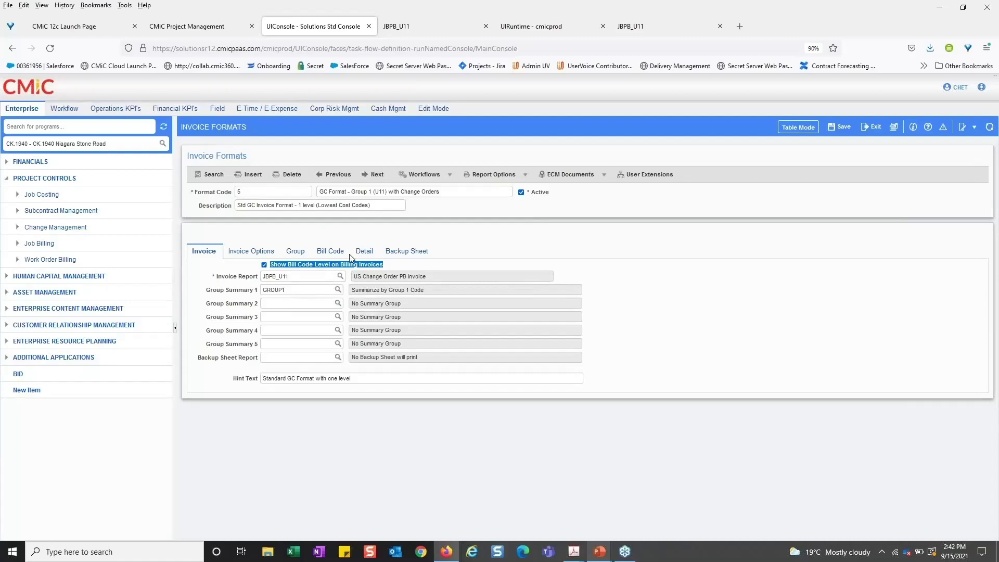
pyautogui.click(641, 21)
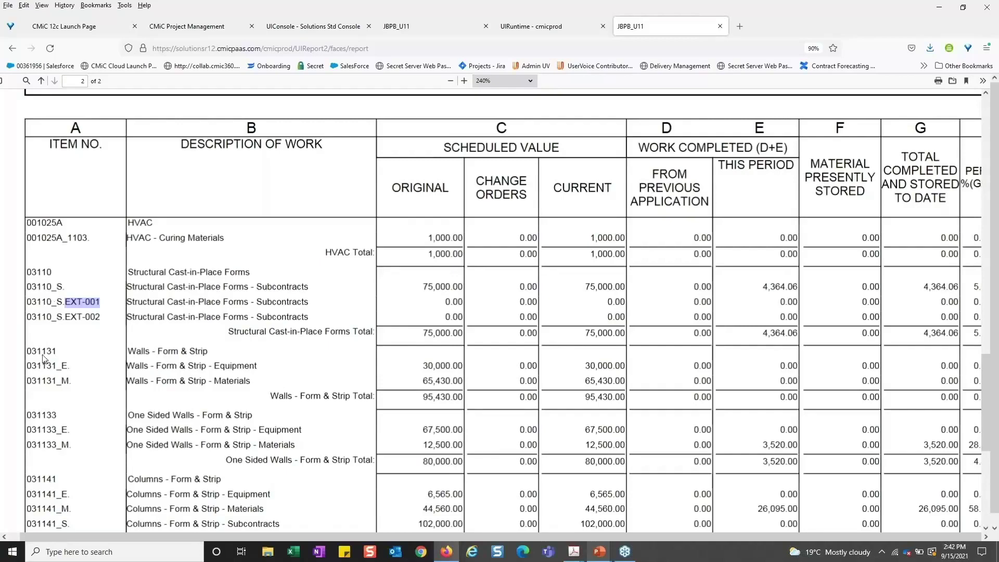
pyautogui.moveTo(35, 301); pyautogui.dragTo(95, 301)
pyautogui.click(319, 25)
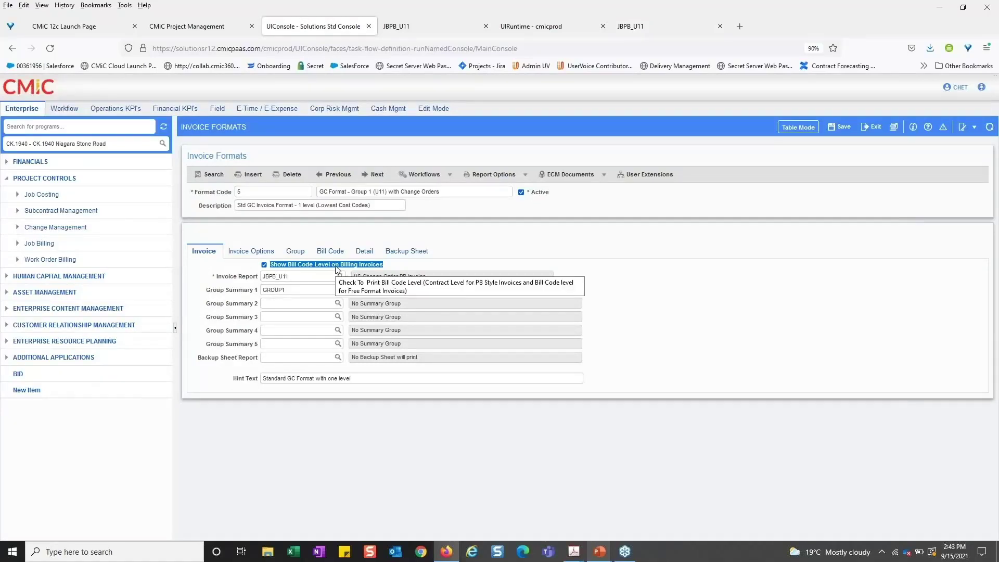
pyautogui.click(260, 158)
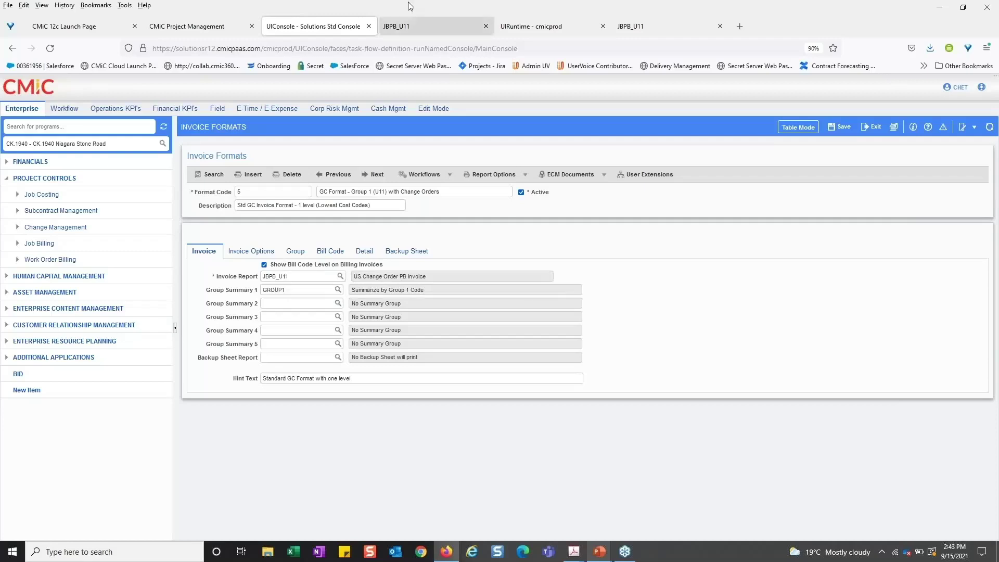
# Switch to CMiC Field and select project CK.1940 Niagara Stone Road
pyautogui.click(214, 108)
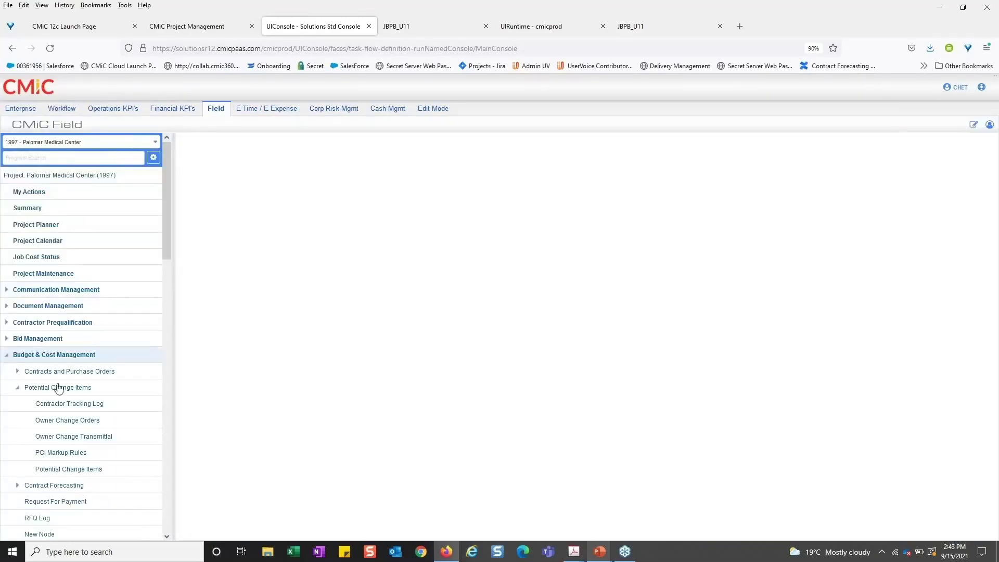
pyautogui.click(155, 141)
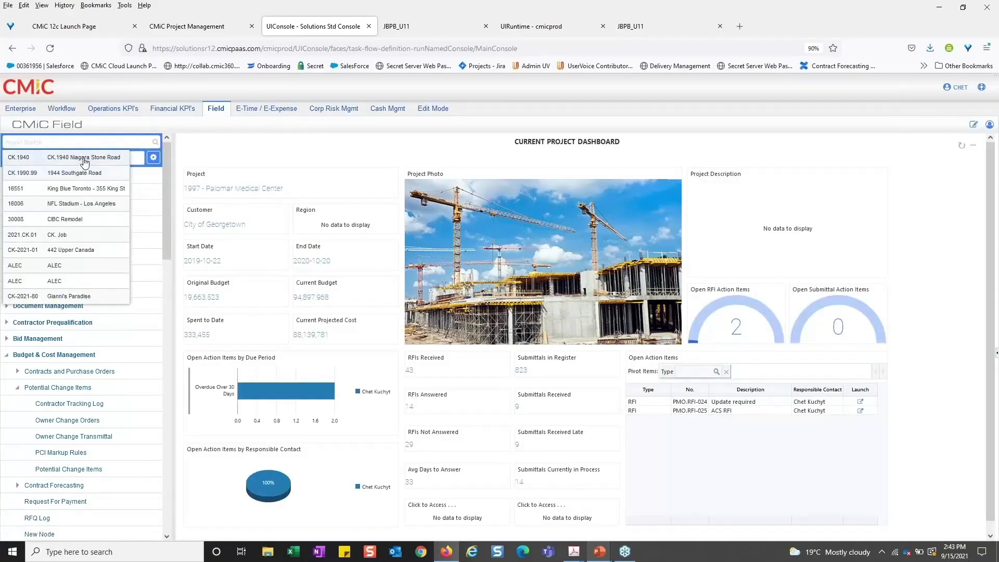
pyautogui.click(85, 158)
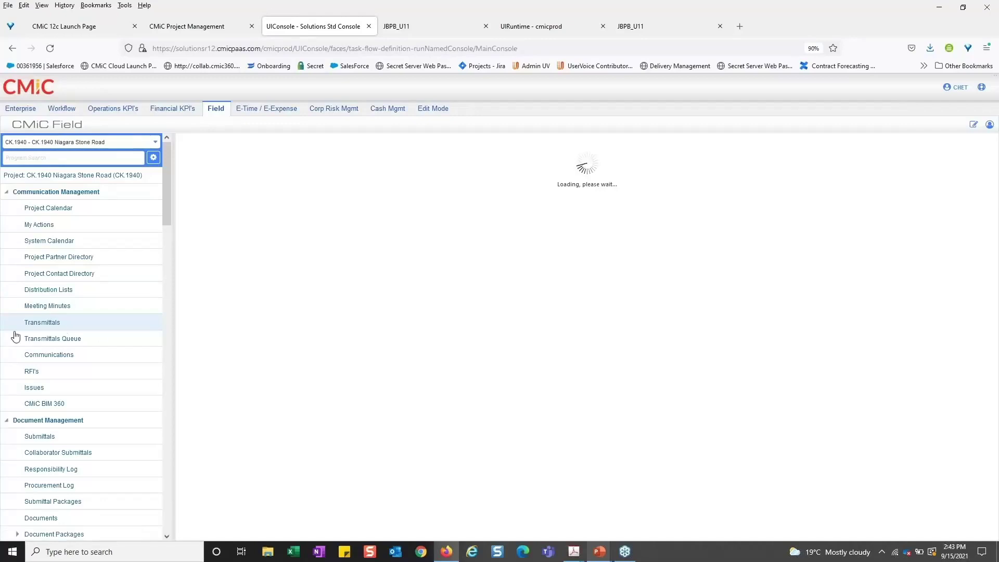
# Collapse the Communication, Document and Contractor Prequalification groups and open the project's Potential Change Items under Budget & Cost Management
pyautogui.click(7, 192)
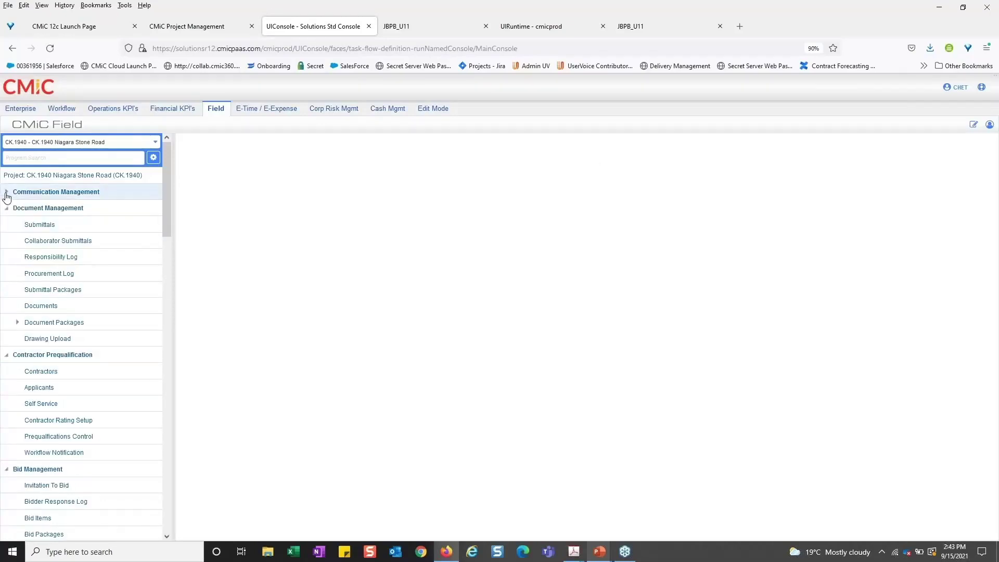
pyautogui.click(6, 209)
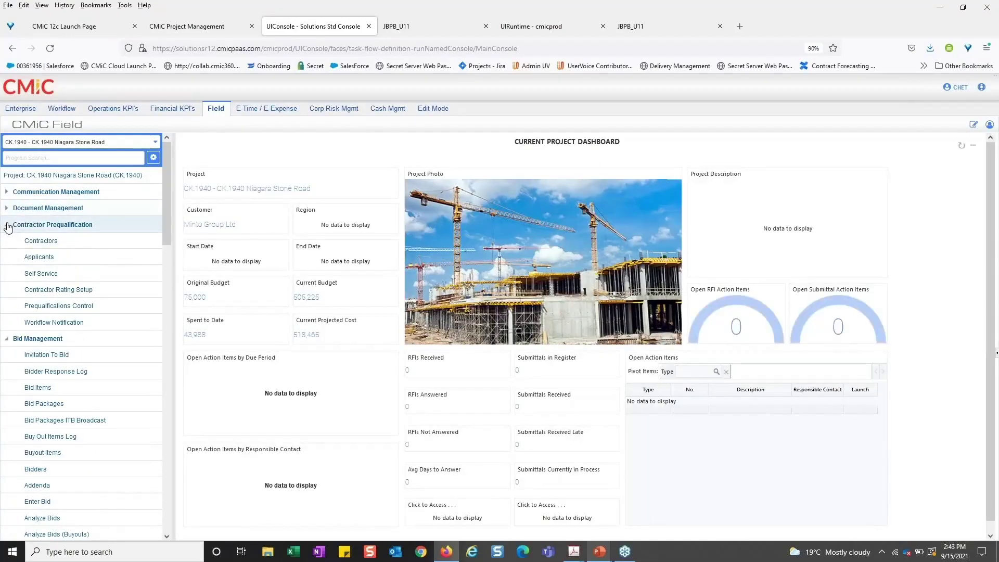
pyautogui.click(8, 225)
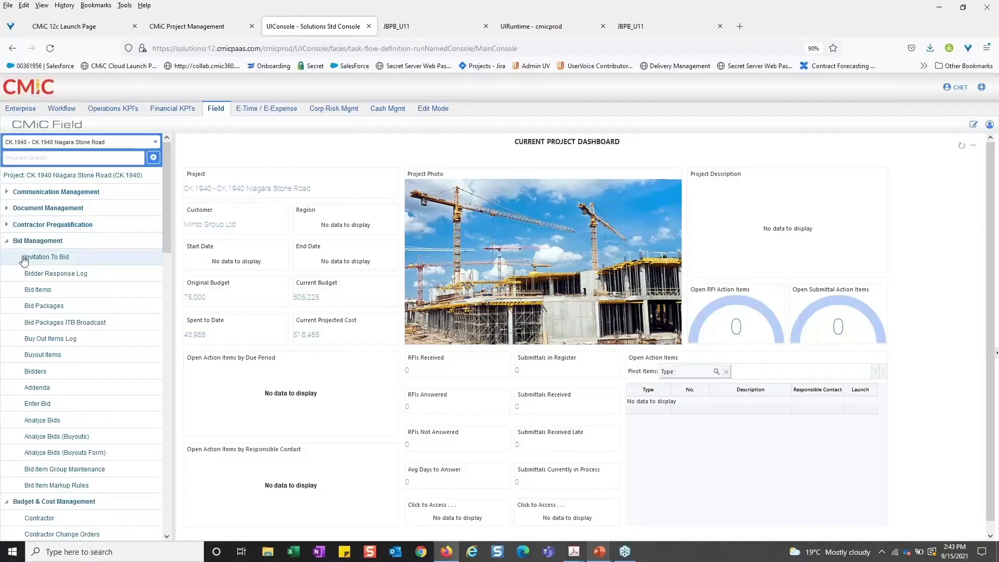
pyautogui.scroll(-4, 54, 443)
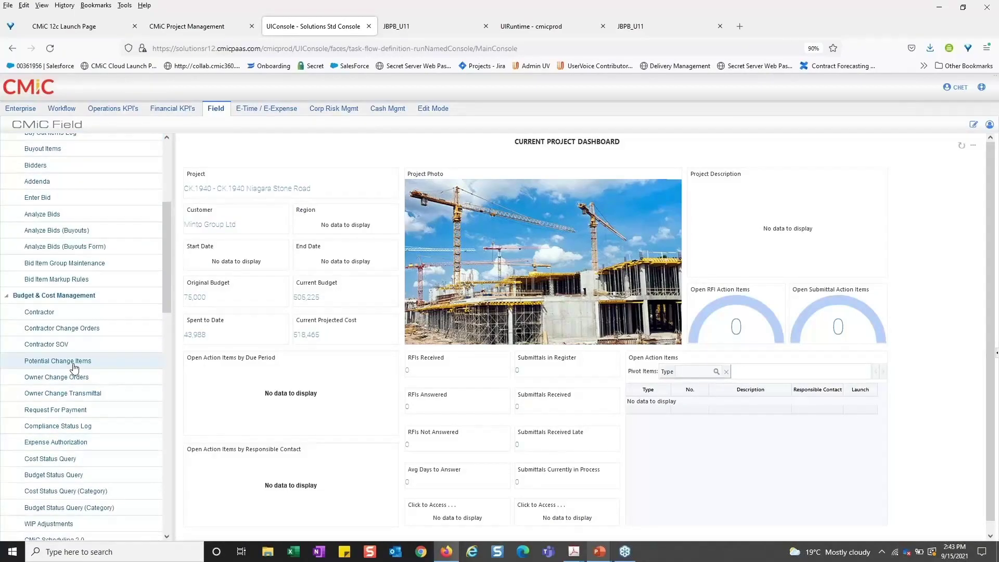
pyautogui.click(57, 360)
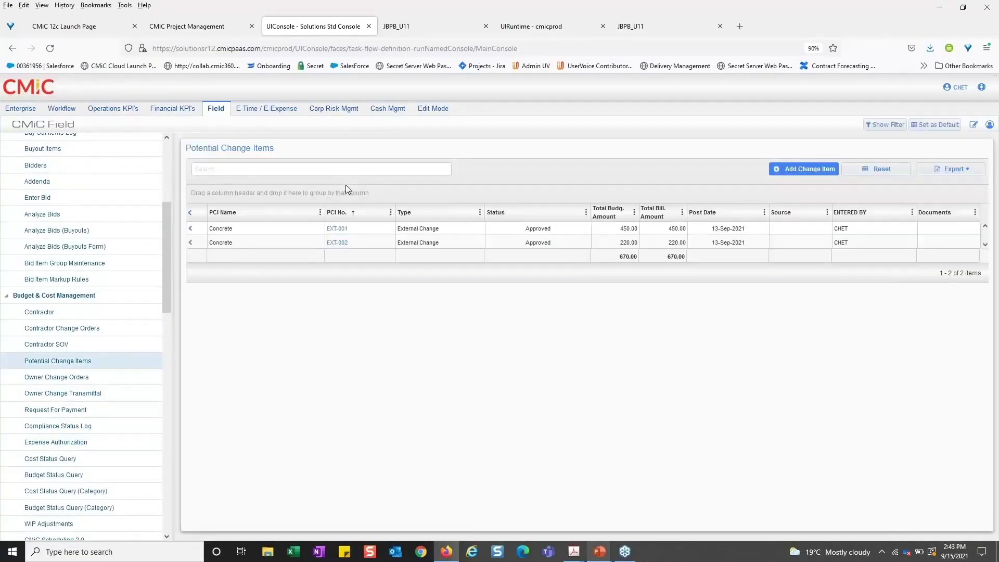
# Add a potential change item with type External Change and status Approved
pyautogui.click(806, 168)
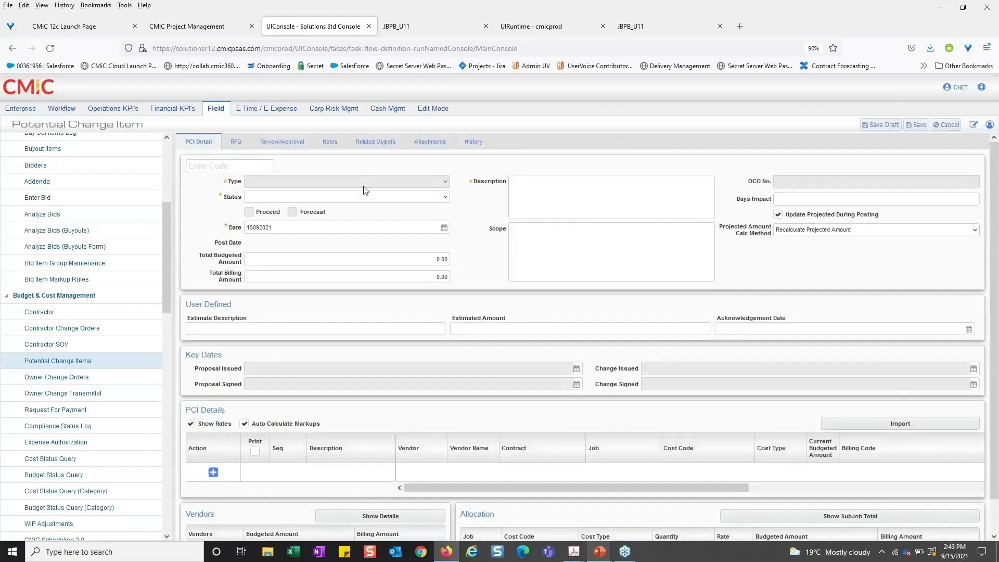
pyautogui.click(366, 182)
pyautogui.click(294, 222)
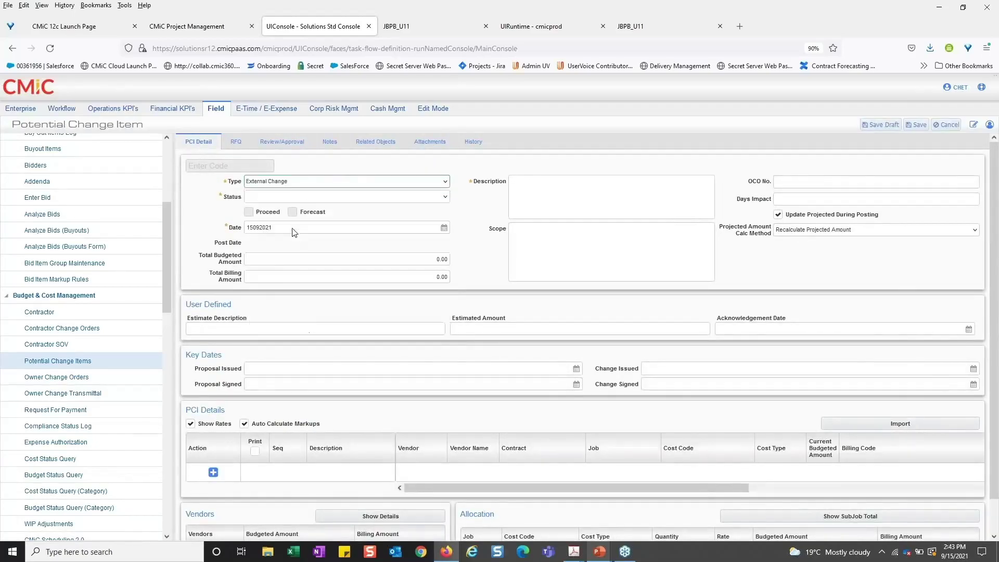
pyautogui.click(298, 198)
pyautogui.click(275, 218)
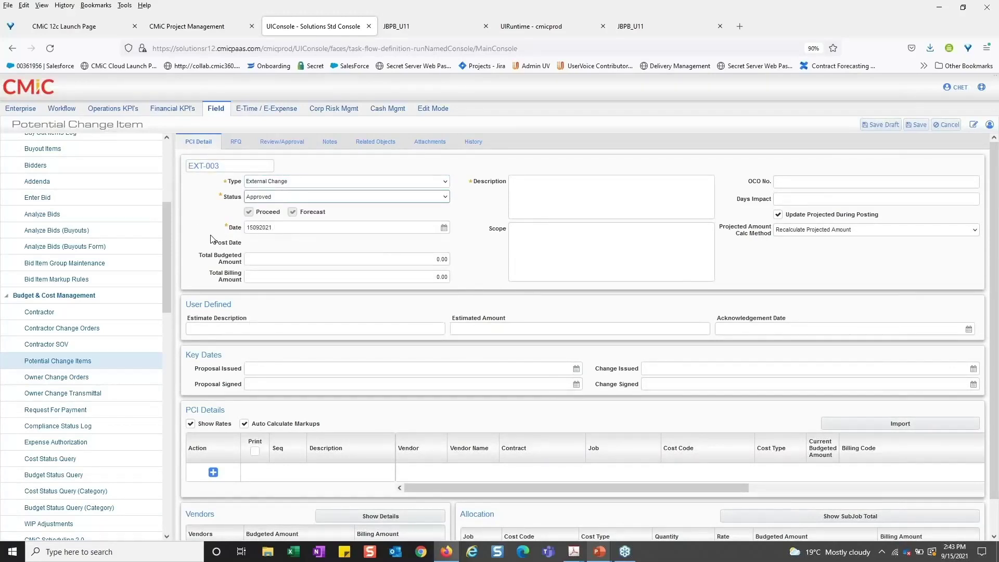
# Try to save the new change item, and enter Concrete as both its description and its scope
pyautogui.scroll(-1, 211, 239)
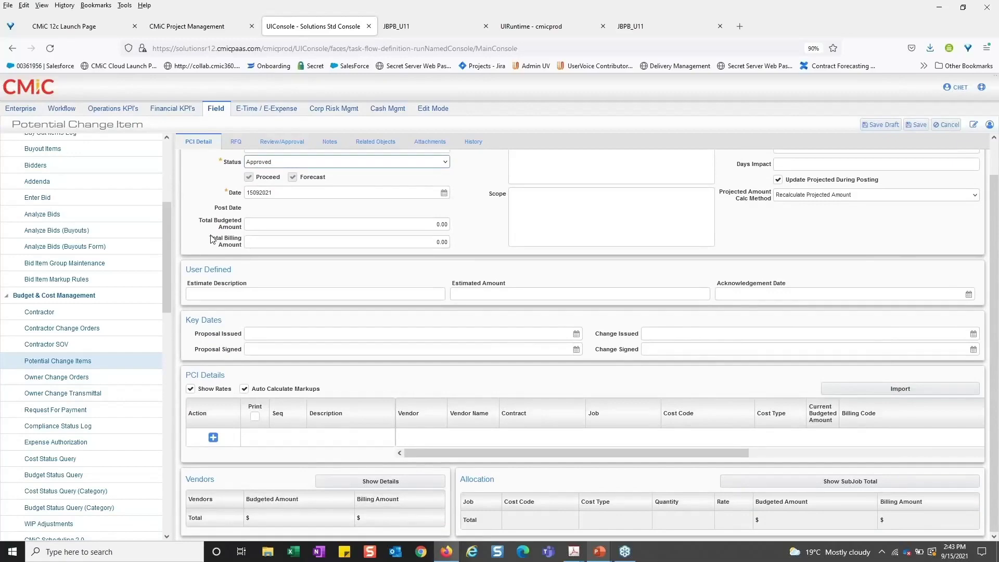
pyautogui.click(920, 125)
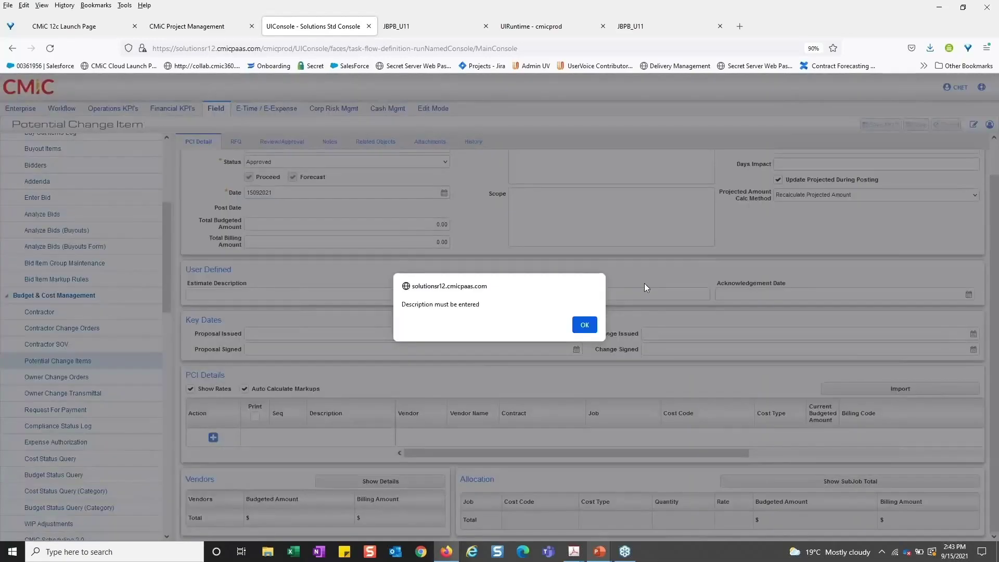
pyautogui.click(584, 325)
pyautogui.write('Concrete')
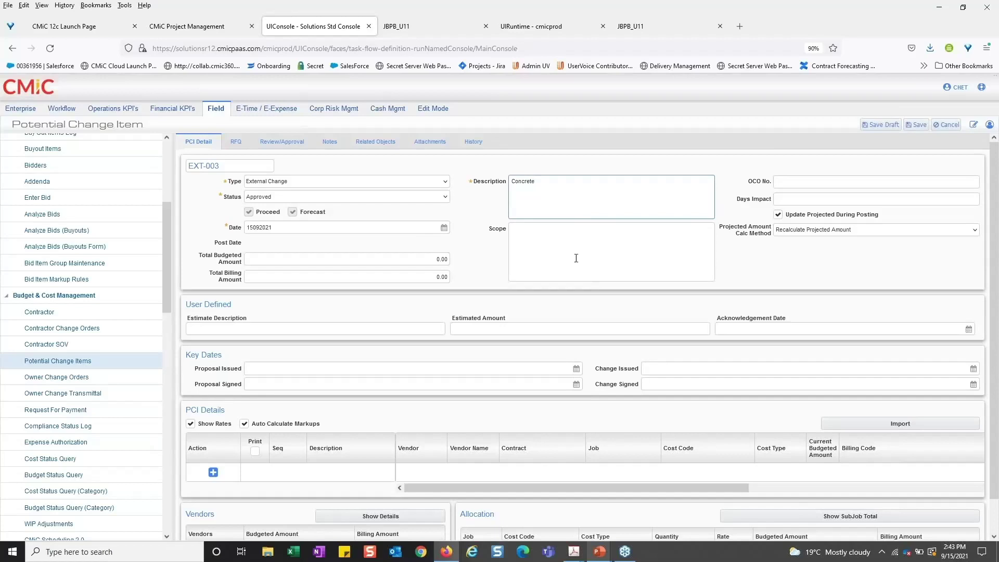
pyautogui.click(576, 257)
pyautogui.write('Concrete')
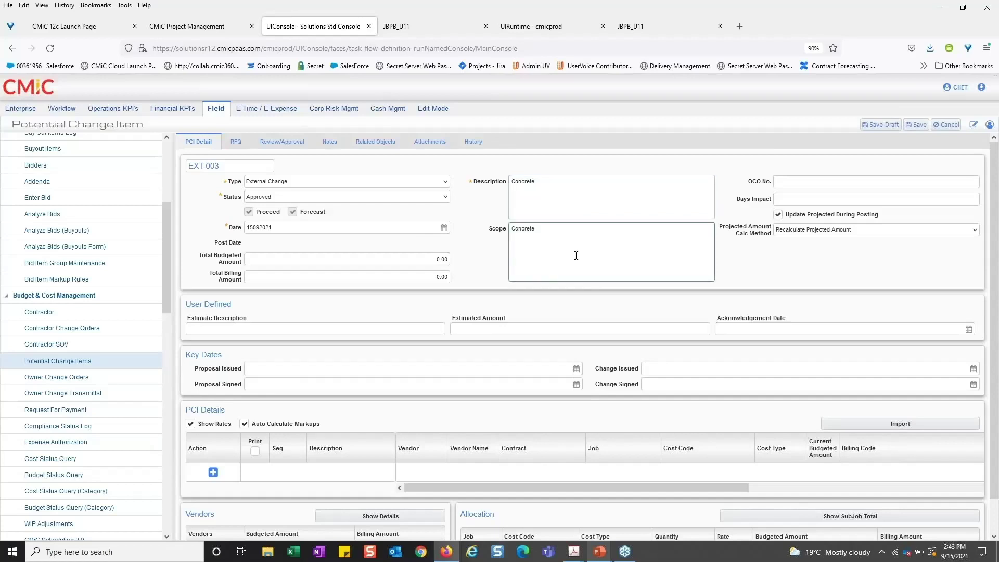
# Save the new potential change item EXT-003 and reopen it for editing
pyautogui.click(910, 127)
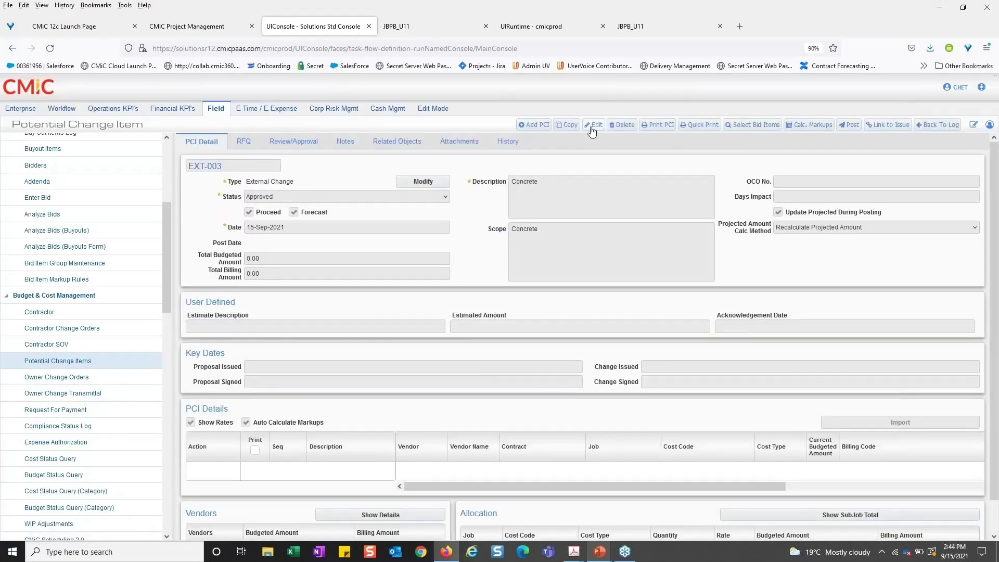
pyautogui.click(592, 127)
# Add a Structural Cast-in-Place Forms detail line with vendor 0212, contract CK.19.0002, job CK.1940, cost code 03110 and cost type S
pyautogui.scroll(-1, 188, 431)
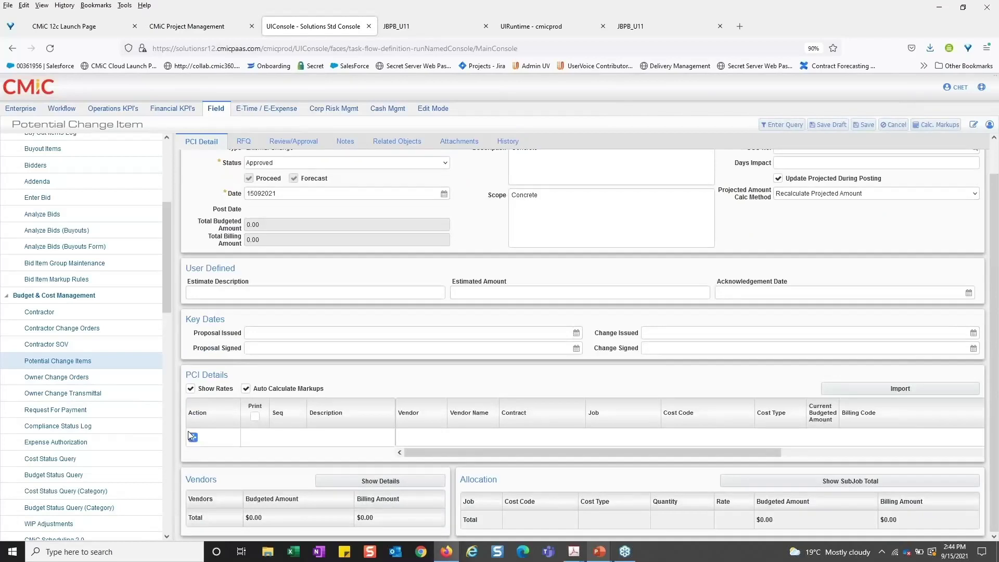
pyautogui.click(193, 437)
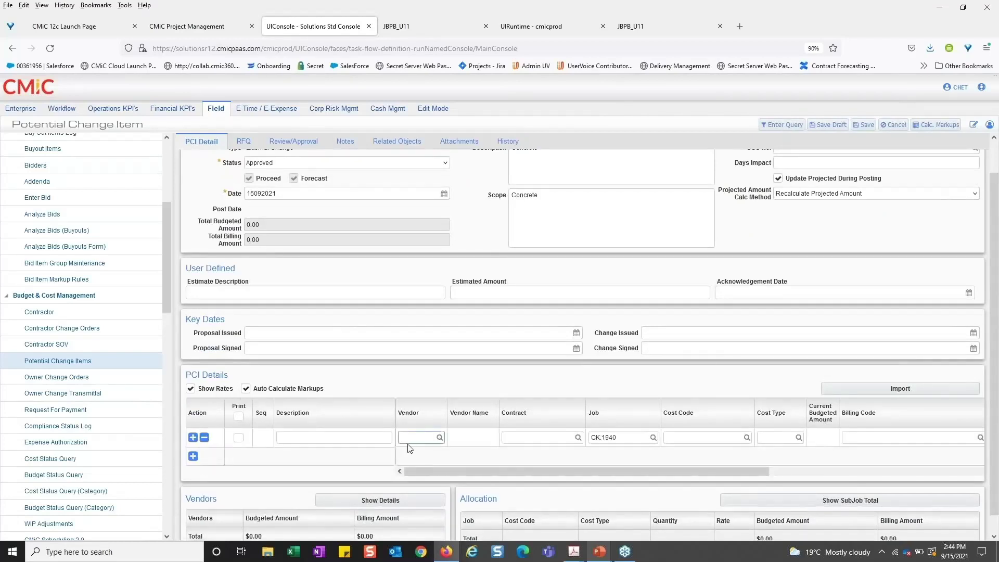
pyautogui.write('0212')
pyautogui.click(409, 449)
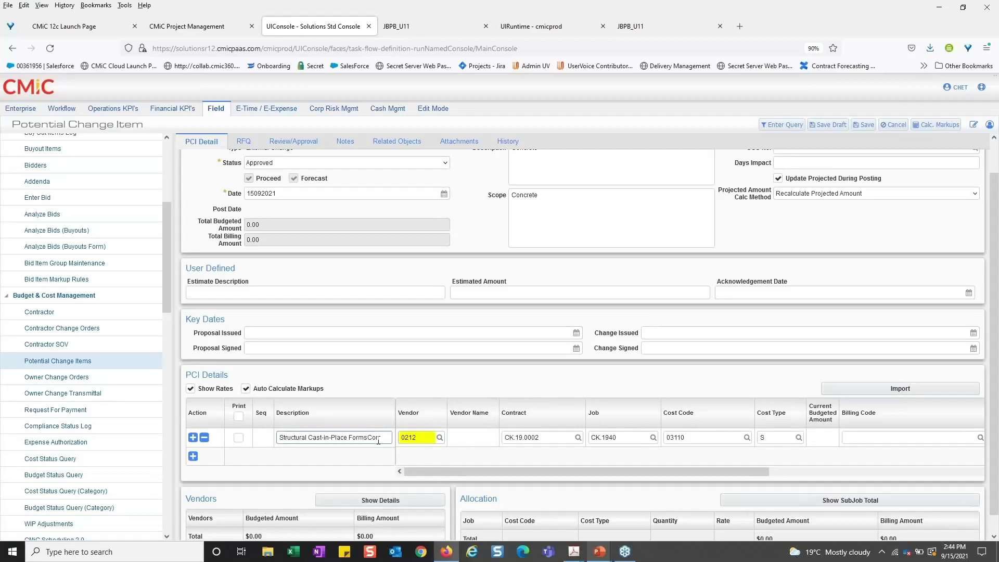
pyautogui.press('Tab')
pyautogui.press('Tab')
pyautogui.press('Tab')
pyautogui.press('Tab')
pyautogui.press('Tab')
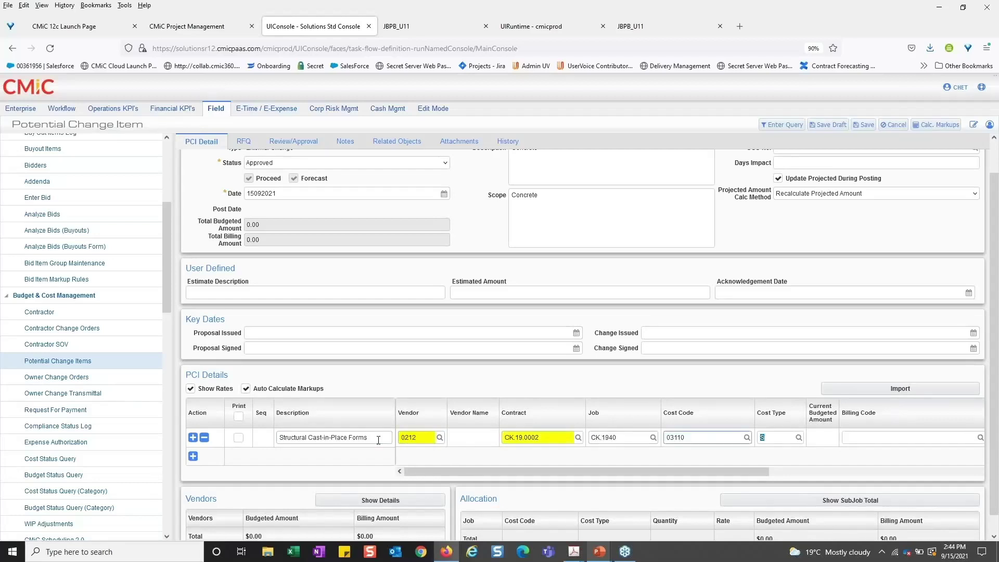
# Set the Structural Cast-in-Place Forms line's final amount to 22420 and save the potential change item
pyautogui.moveTo(595, 473); pyautogui.dragTo(763, 468)
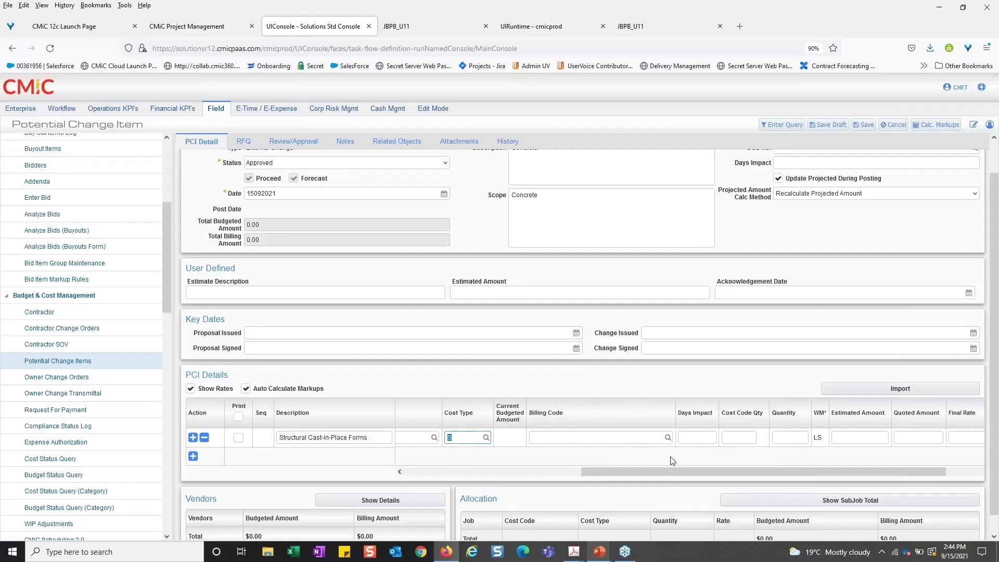
pyautogui.moveTo(663, 471); pyautogui.dragTo(794, 466)
pyautogui.click(761, 438)
pyautogui.write('2')
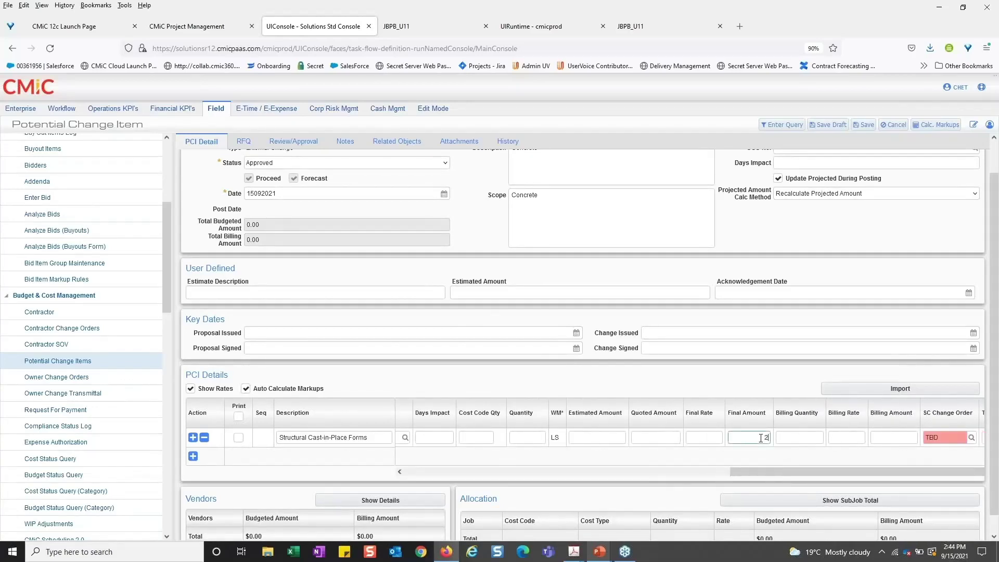
pyautogui.write('5')
pyautogui.press('BackSpace')
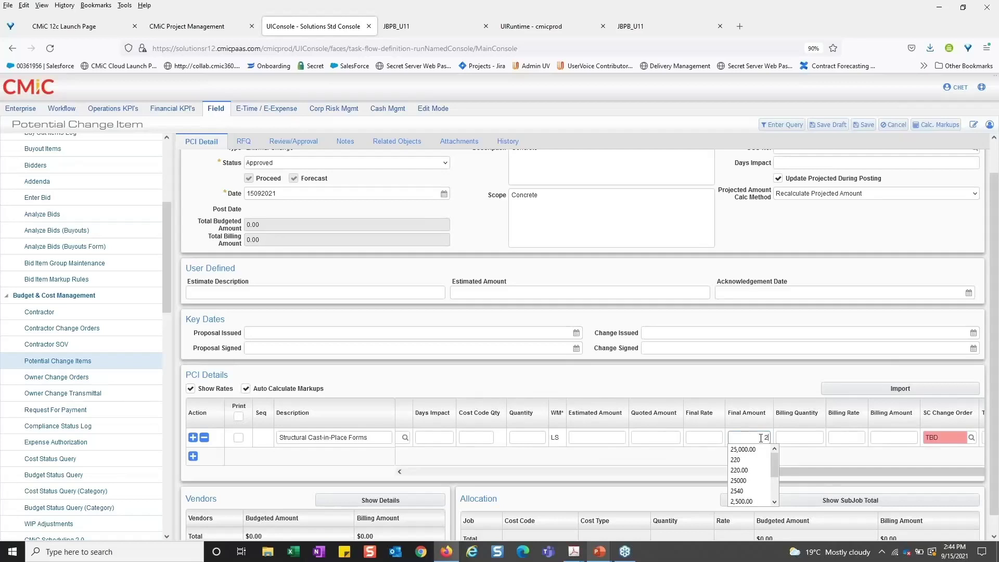
pyautogui.write('24')
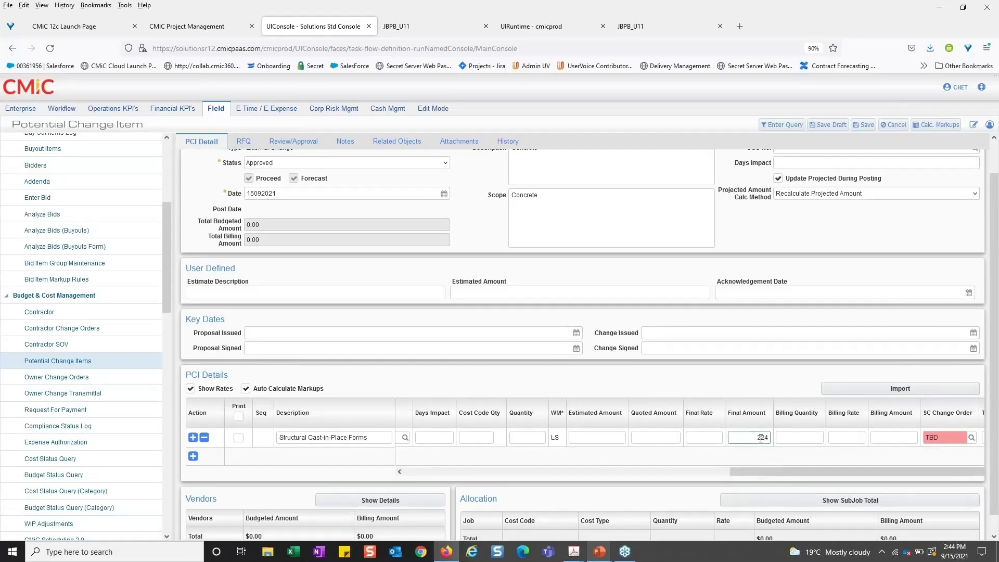
pyautogui.write('20')
pyautogui.press('Tab')
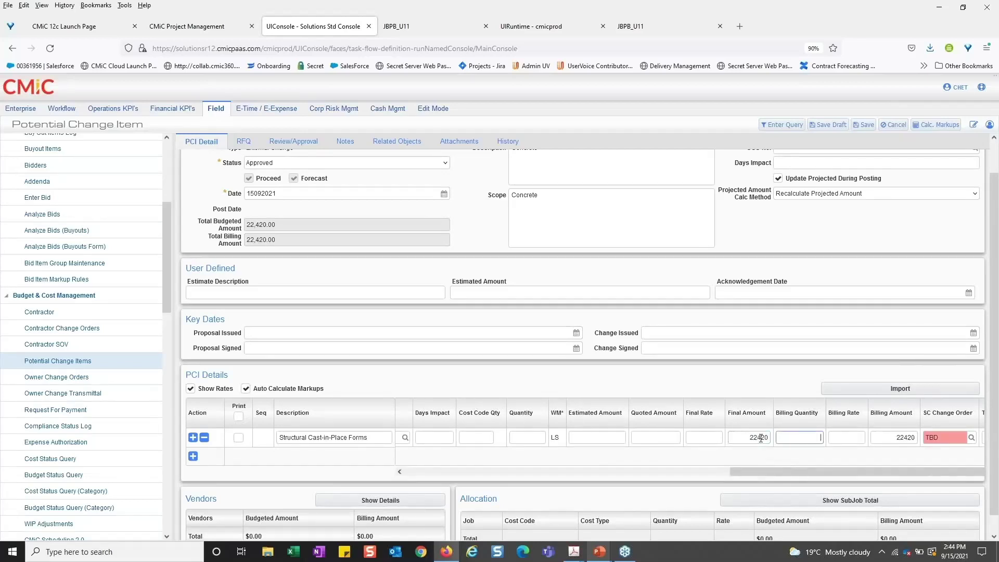
pyautogui.moveTo(826, 471); pyautogui.dragTo(851, 471)
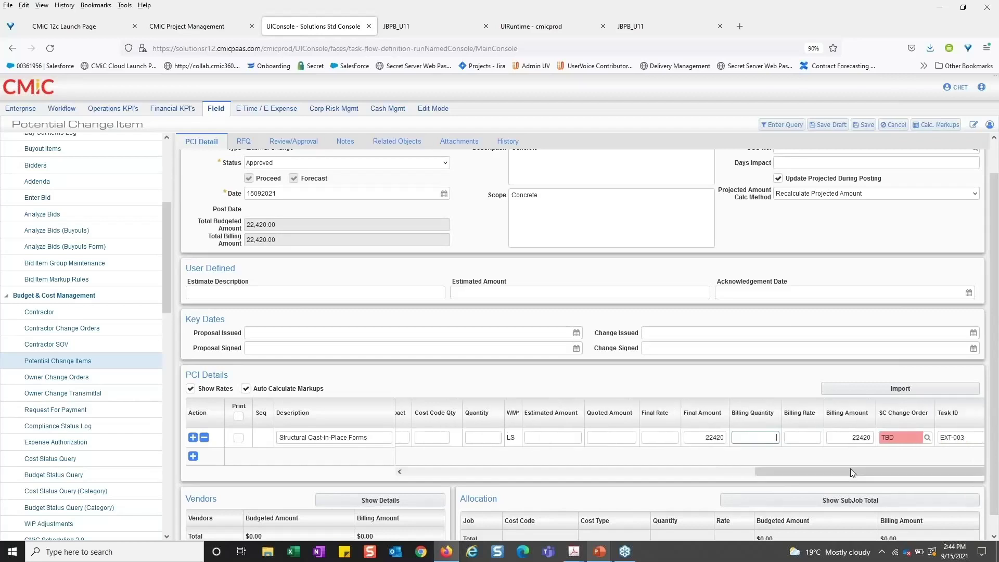
pyautogui.click(866, 126)
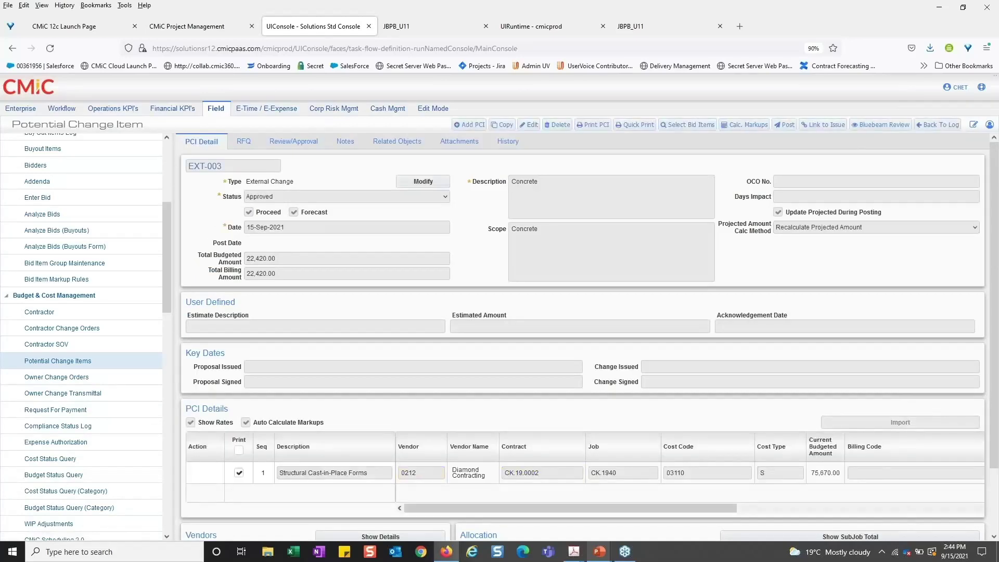
# Post the potential change item with post date 2021-09-15 and check the billing code on its detail line
pyautogui.moveTo(718, 508); pyautogui.dragTo(933, 509)
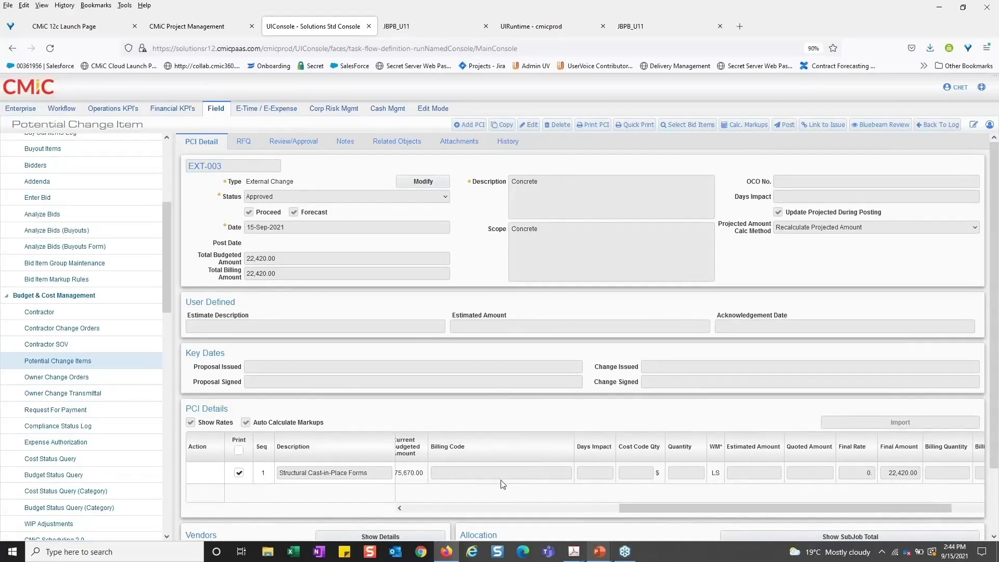
pyautogui.click(785, 128)
pyautogui.moveTo(573, 271); pyautogui.dragTo(590, 198)
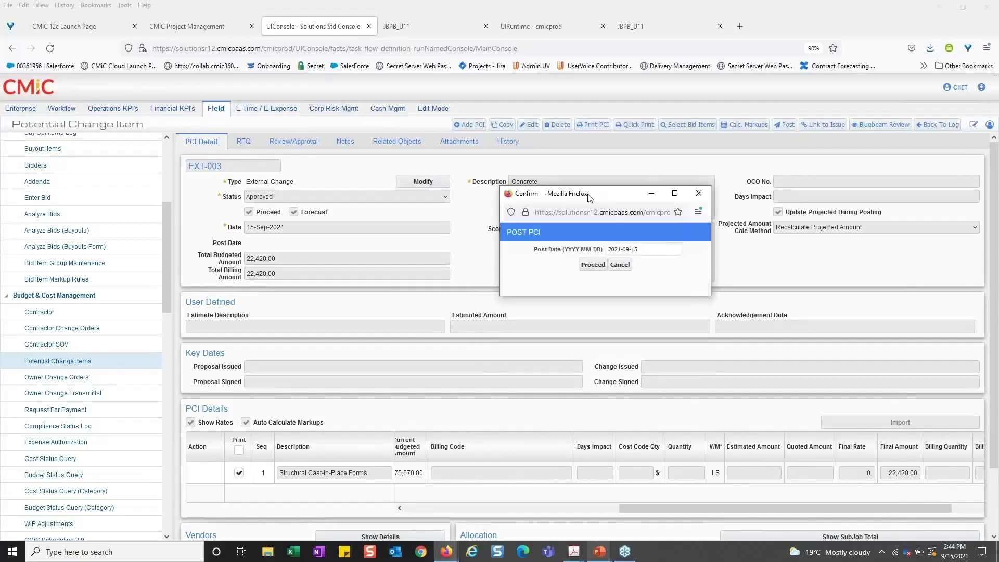
pyautogui.click(591, 265)
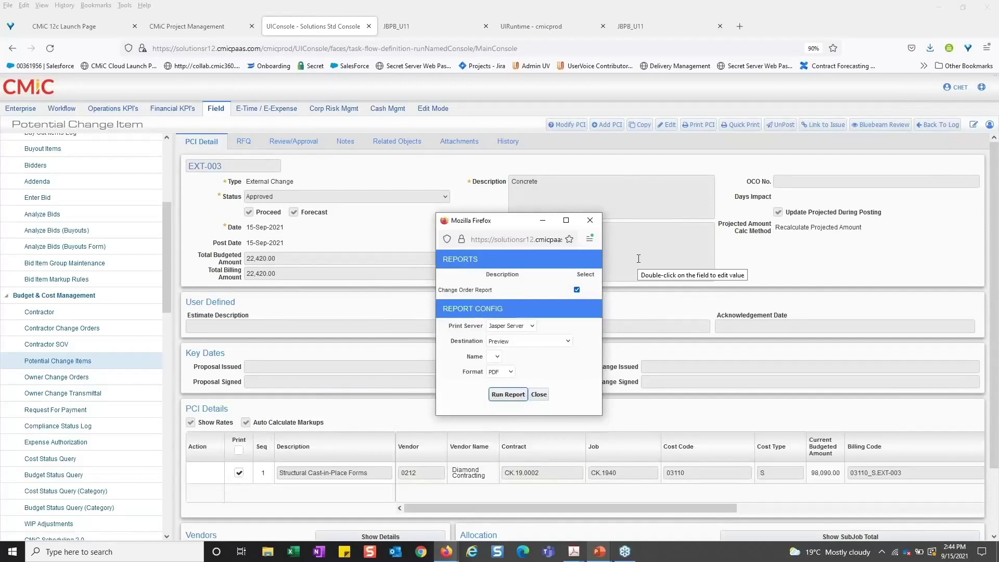
pyautogui.click(590, 220)
pyautogui.hscroll(2, 654, 465)
pyautogui.hscroll(2, 654, 467)
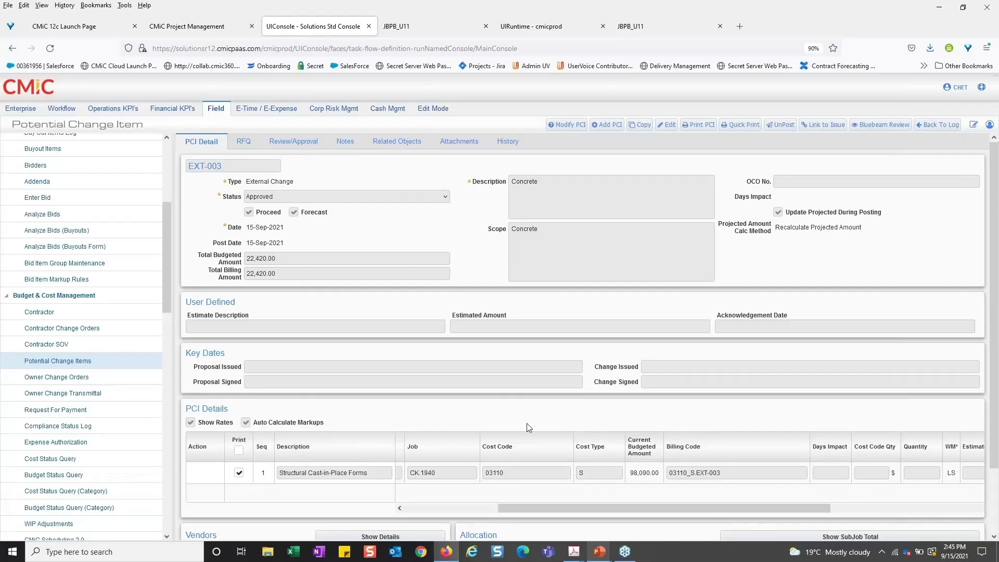
# Go to Enter Contract under Job Billing's prime contracts, find contract CK.1940 and open its record
pyautogui.click(530, 26)
pyautogui.click(313, 26)
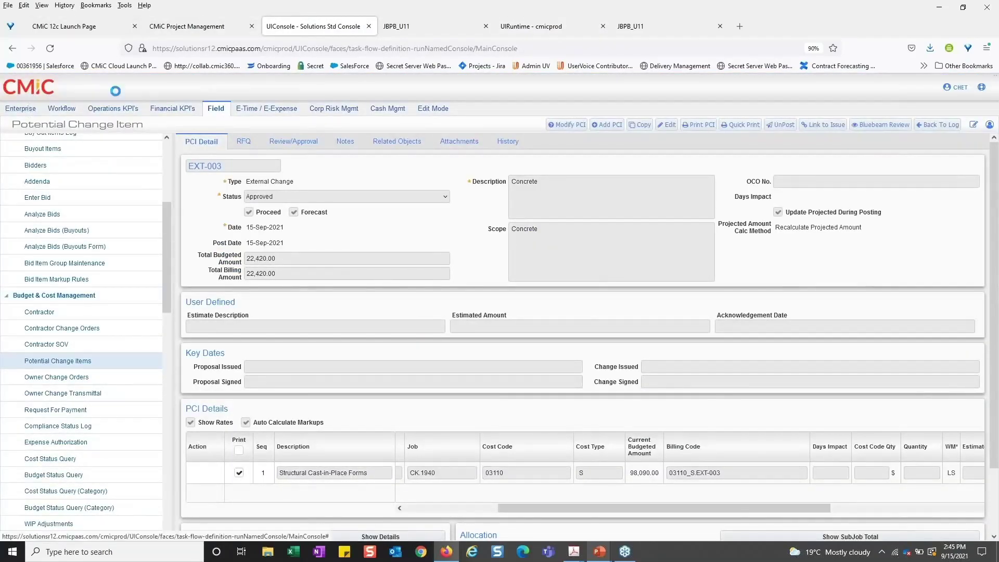
pyautogui.click(29, 110)
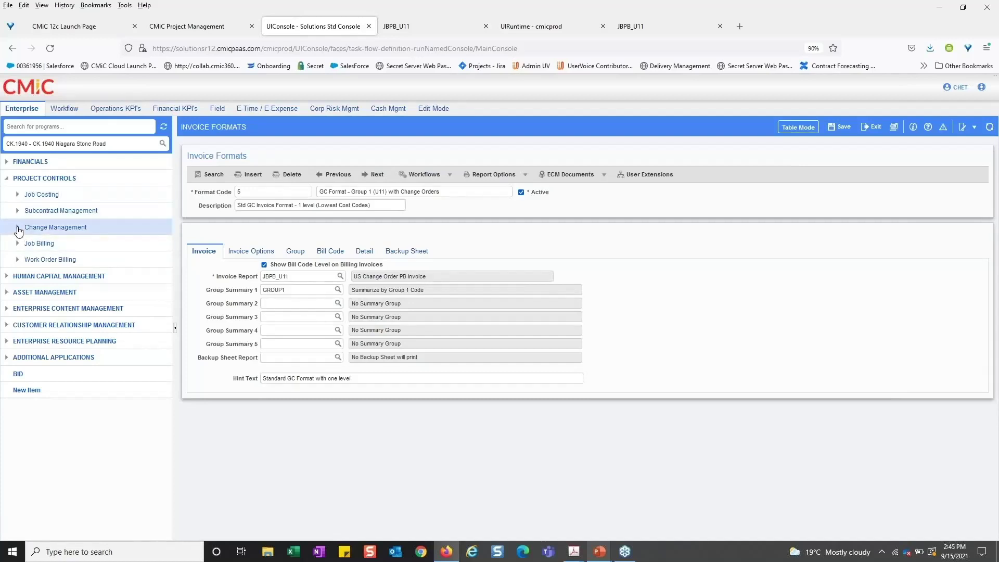
pyautogui.click(19, 244)
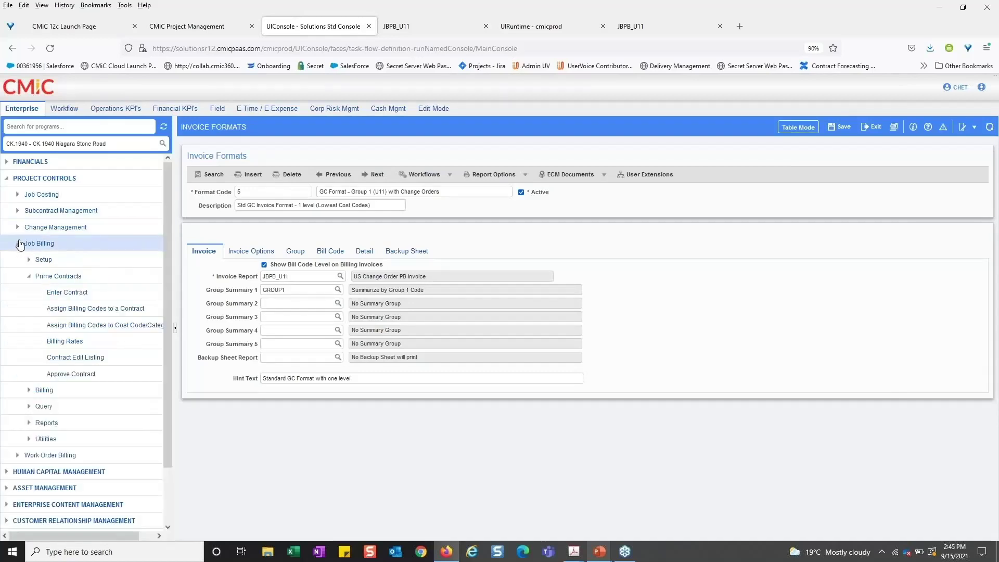
pyautogui.click(70, 293)
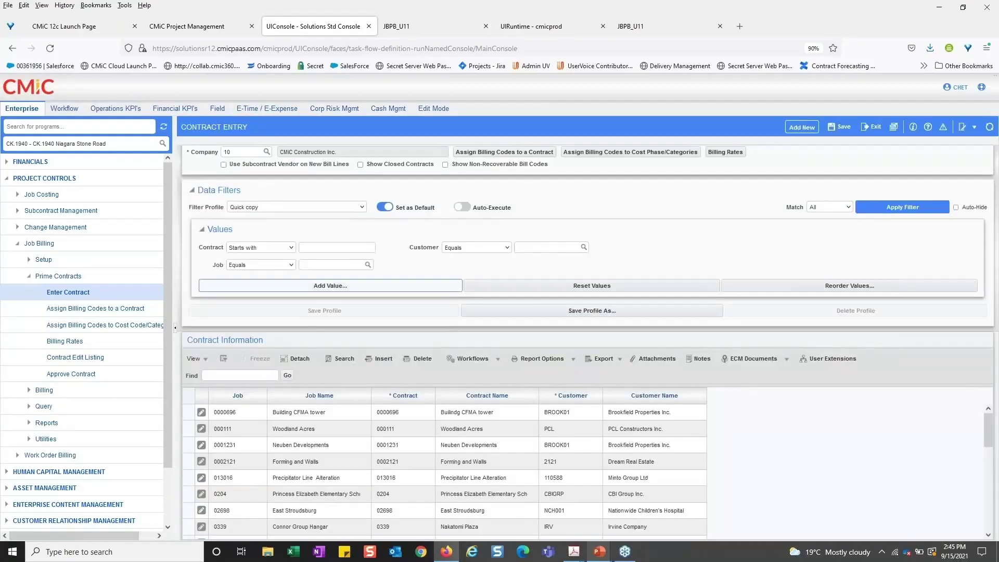
pyautogui.click(237, 376)
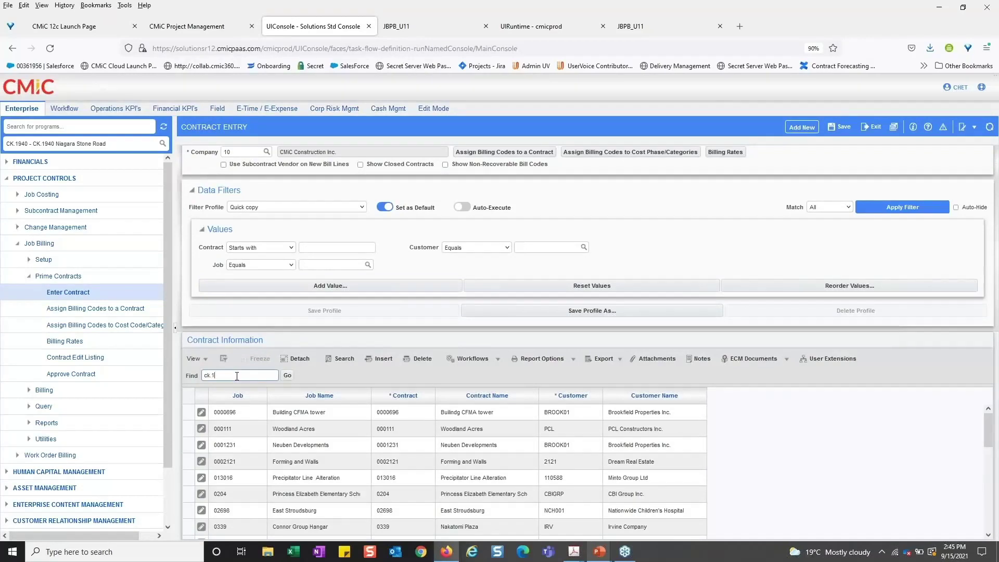
pyautogui.click(287, 375)
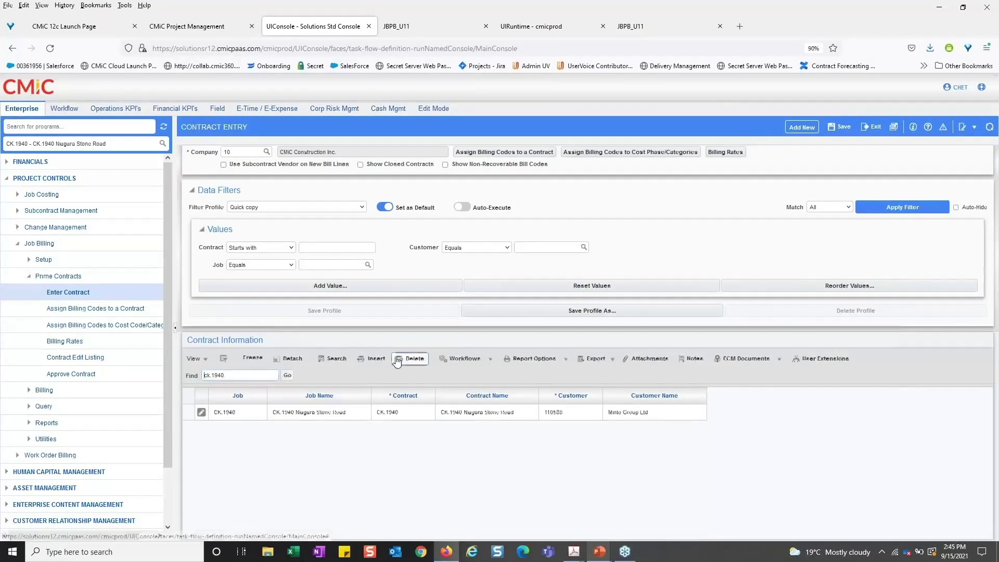
pyautogui.click(201, 412)
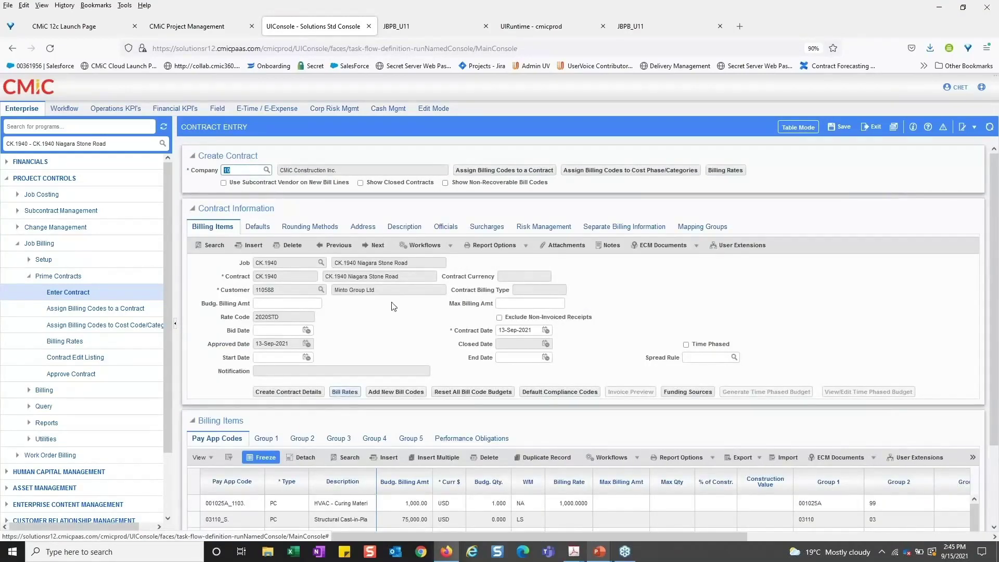
# Examine the Detail PCI Billing setting in the contract's defaults and locate the Job Billing Control setup entry
pyautogui.click(258, 228)
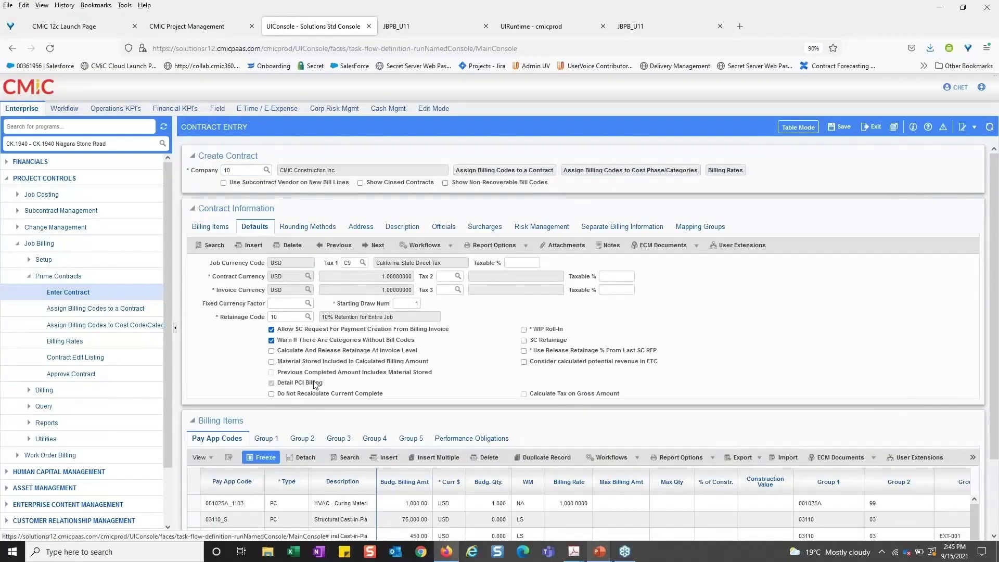
pyautogui.moveTo(325, 384); pyautogui.dragTo(278, 386)
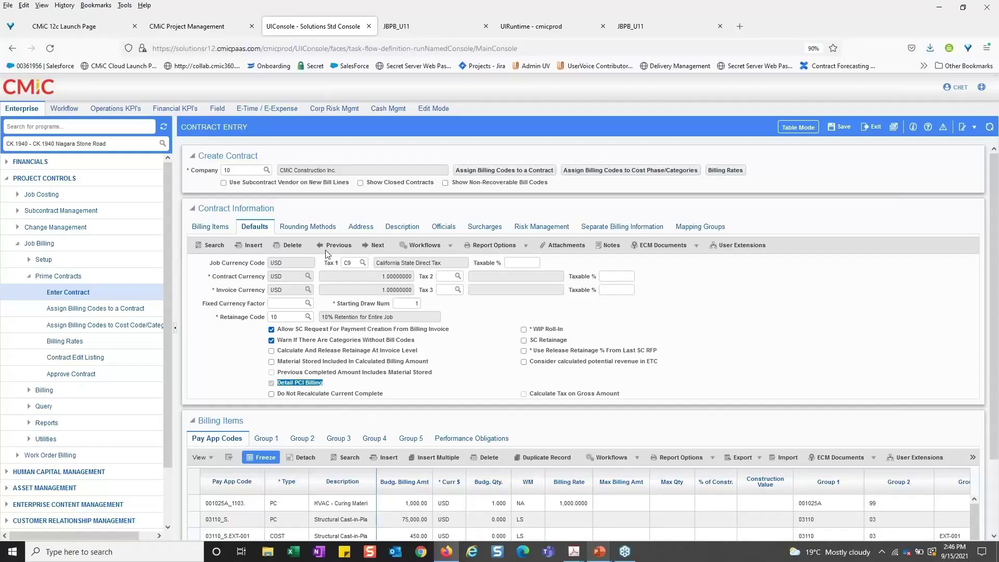
pyautogui.moveTo(309, 373)
pyautogui.click(34, 257)
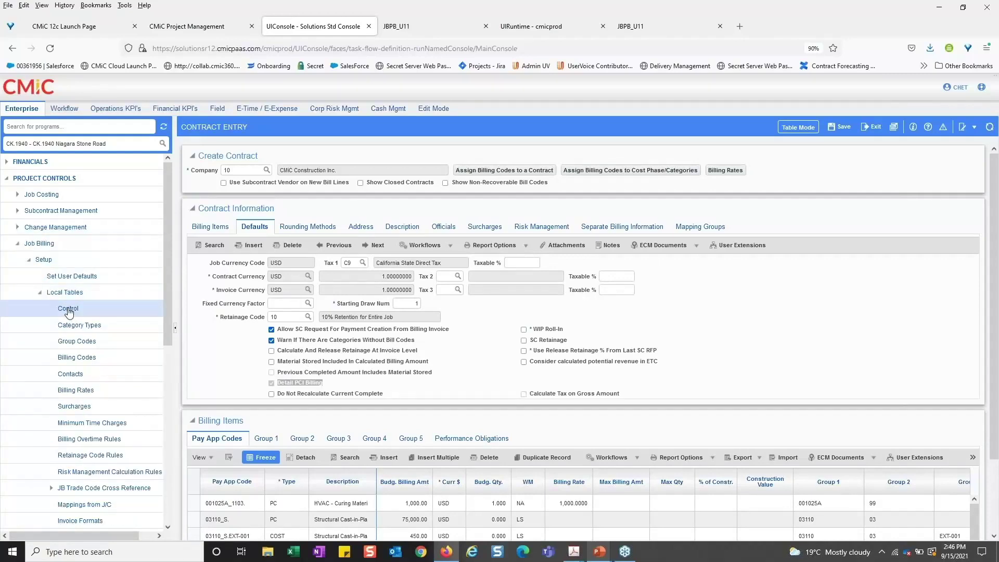
pyautogui.click(297, 384)
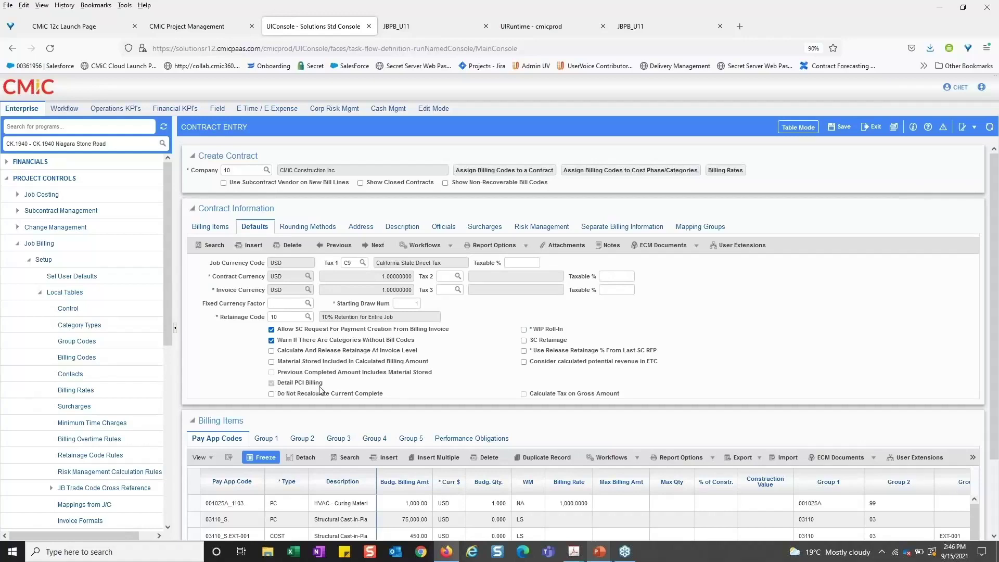
# Open Prepare Billing (Summary) and load contract CK.1940, acknowledging the alert about unmapped phases
pyautogui.click(41, 293)
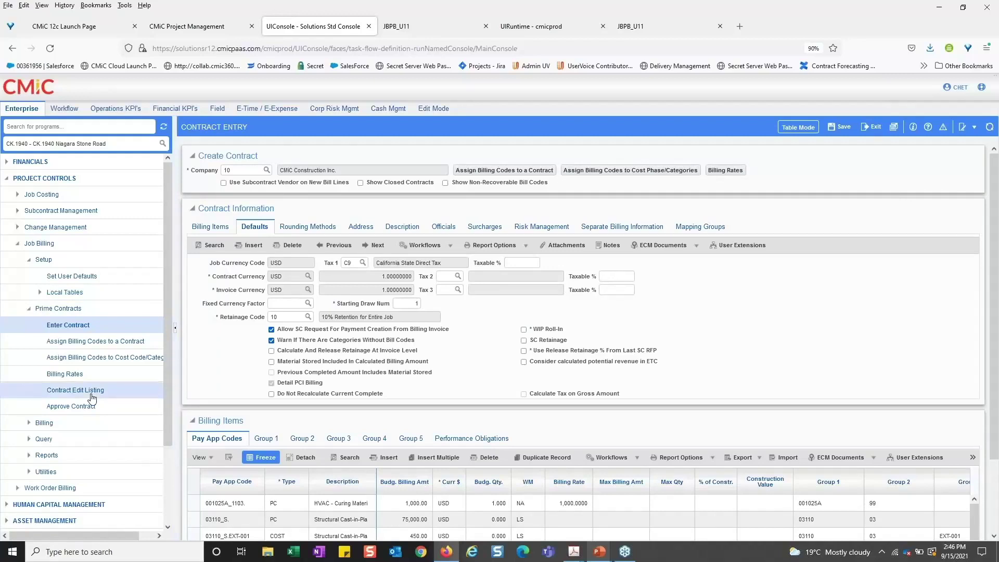
pyautogui.scroll(-3, 86, 390)
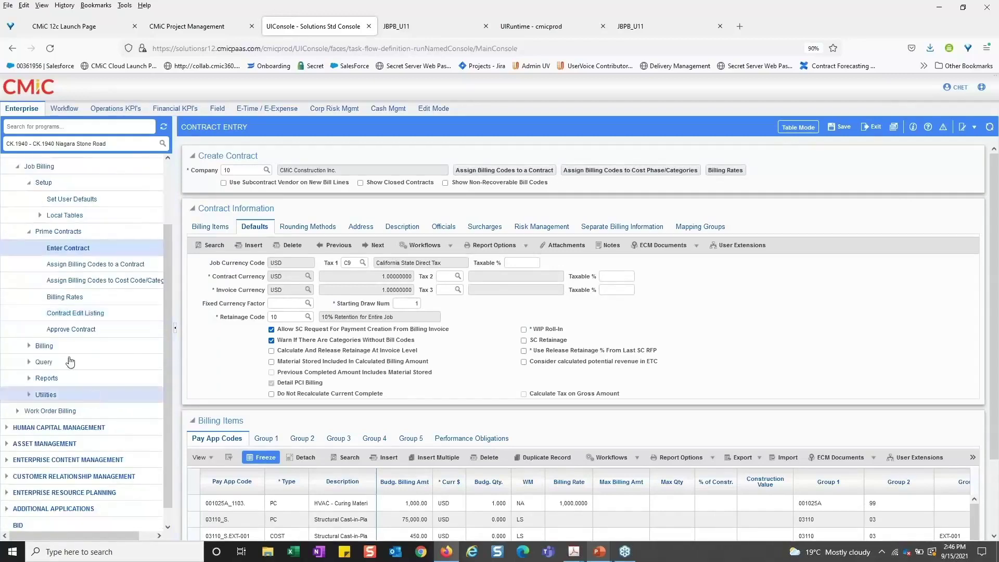
pyautogui.click(27, 346)
pyautogui.click(70, 379)
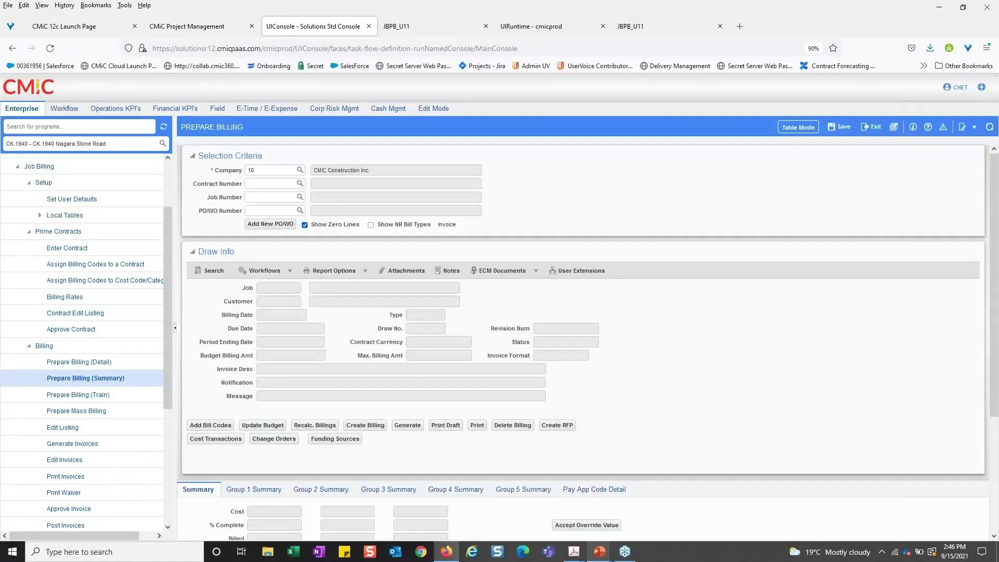
pyautogui.click(272, 183)
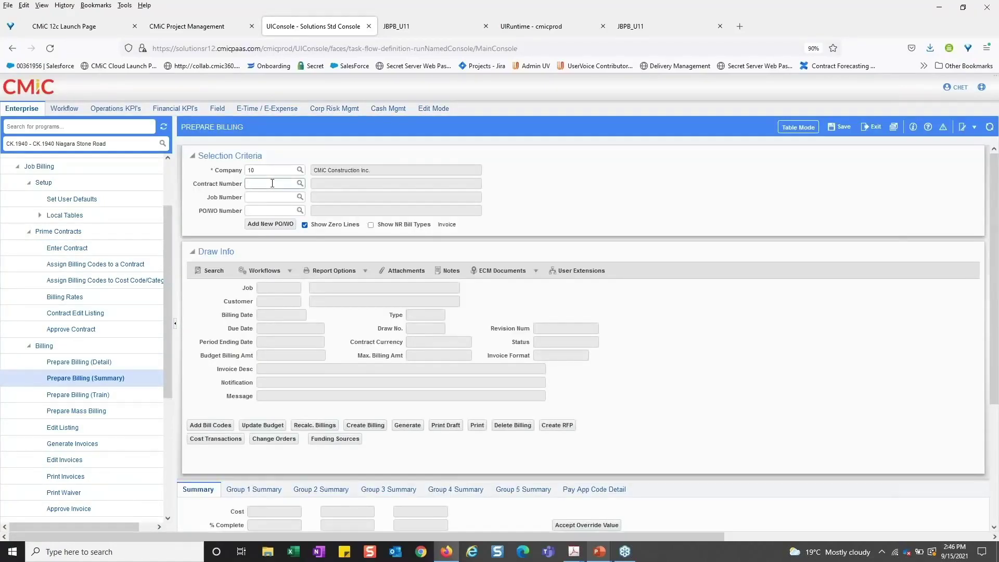
pyautogui.write('ck.1940')
pyautogui.press('Tab')
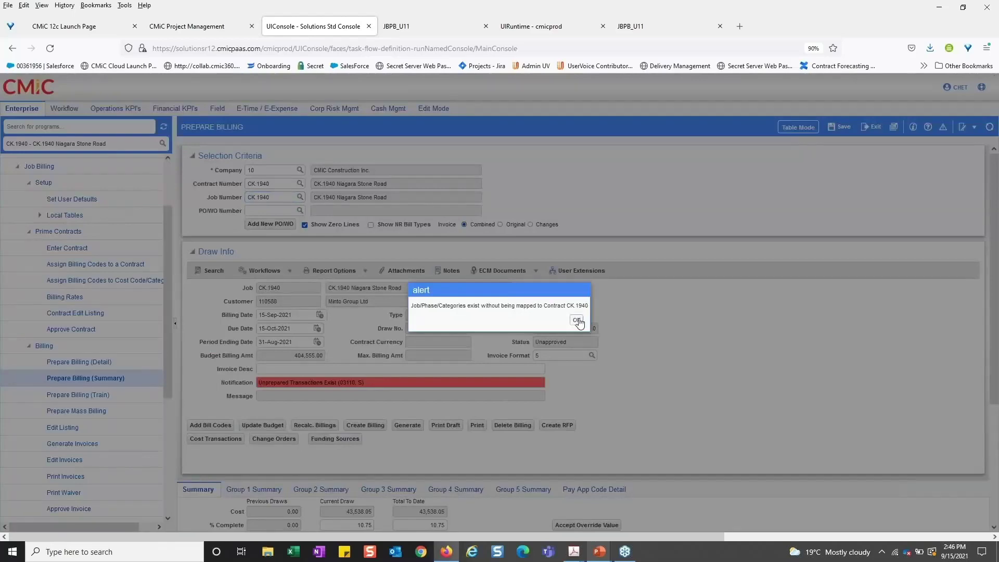
pyautogui.click(577, 321)
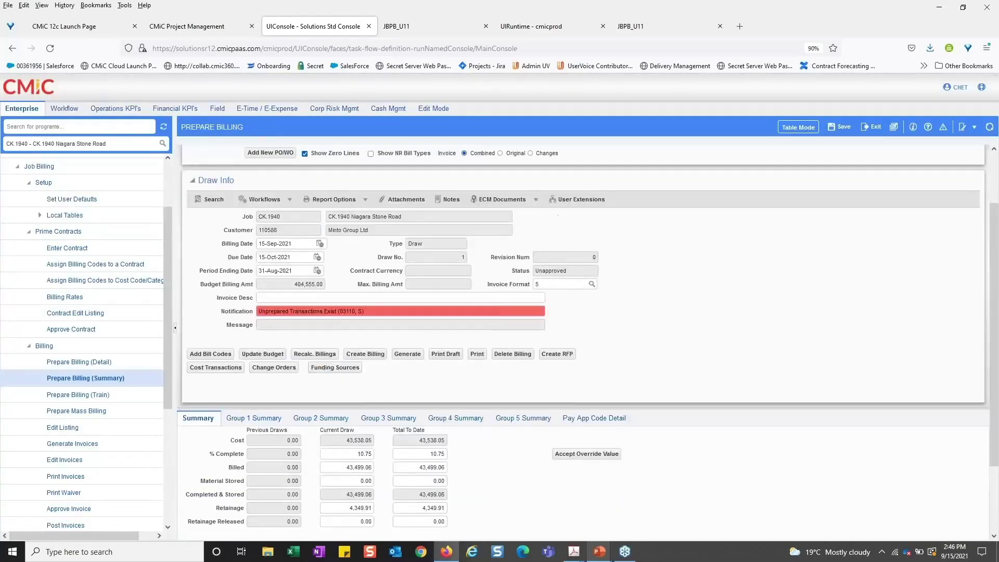
# Recalculate the draw's billings with new J/C transactions included and the To Reference Date cleared
pyautogui.scroll(-3, 582, 338)
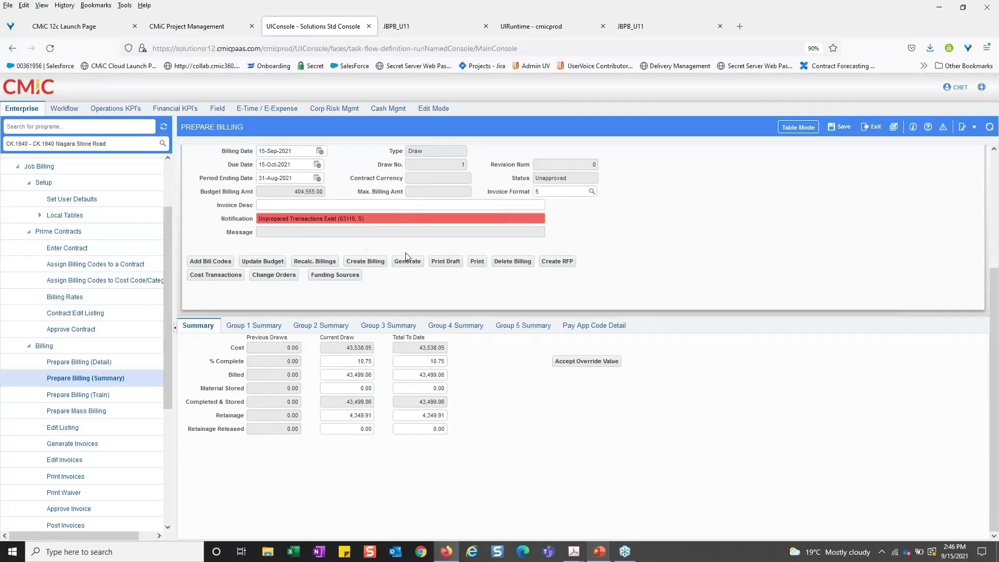
pyautogui.click(315, 261)
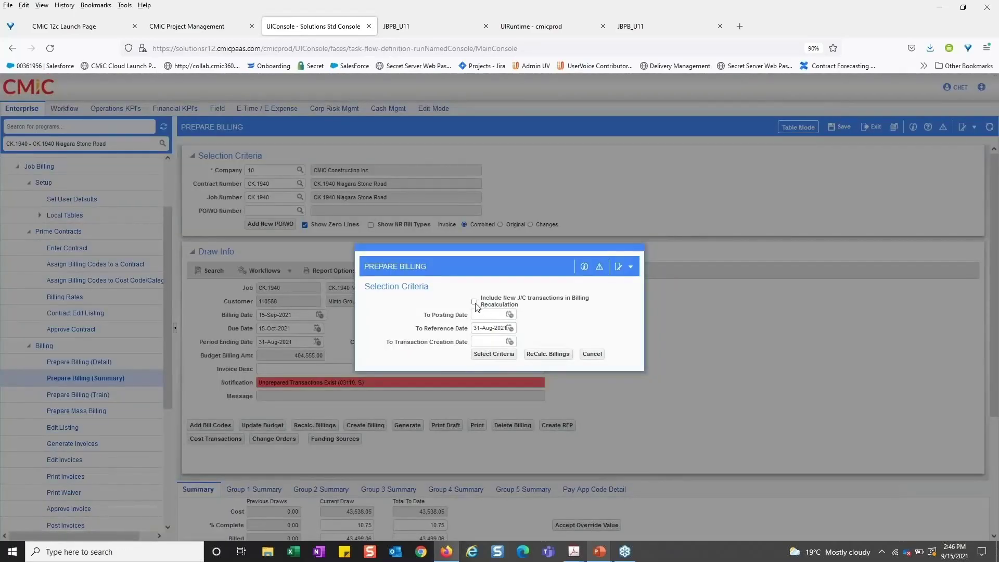
pyautogui.click(475, 302)
pyautogui.moveTo(475, 328); pyautogui.dragTo(518, 332)
pyautogui.press('BackSpace')
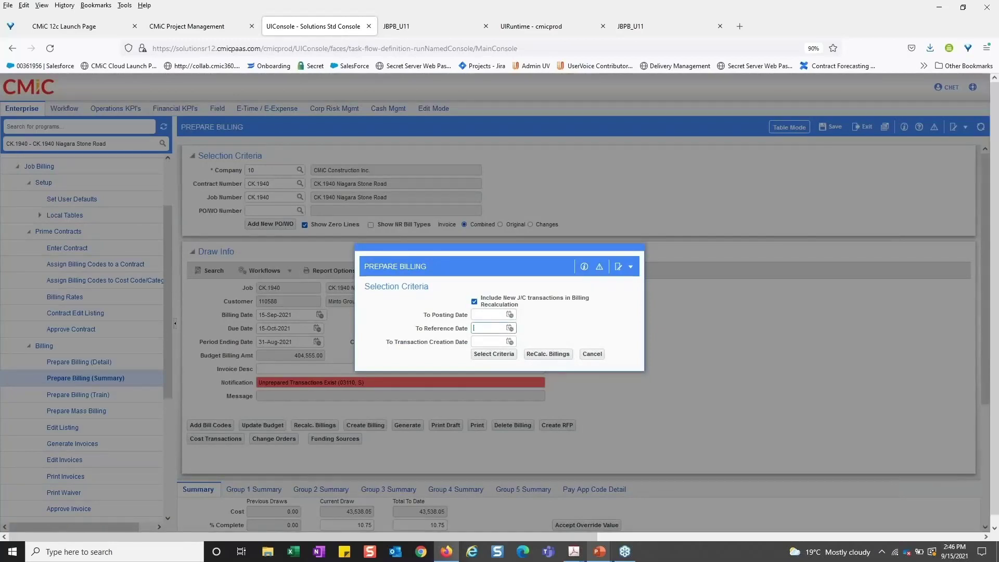
pyautogui.click(548, 354)
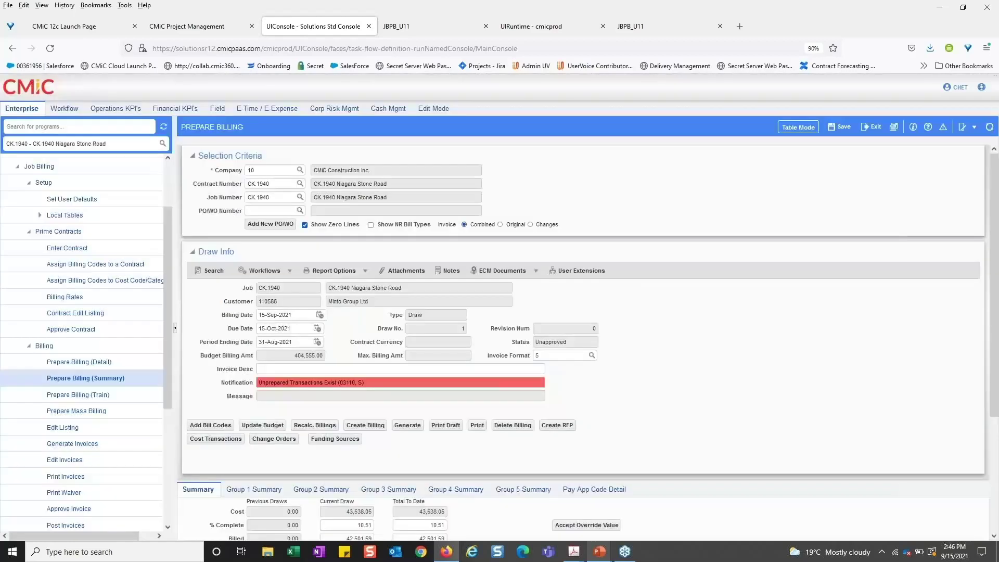
# Add billing code 03110_S.EXT-003 to the draw and save the billing
pyautogui.scroll(-3, 243, 339)
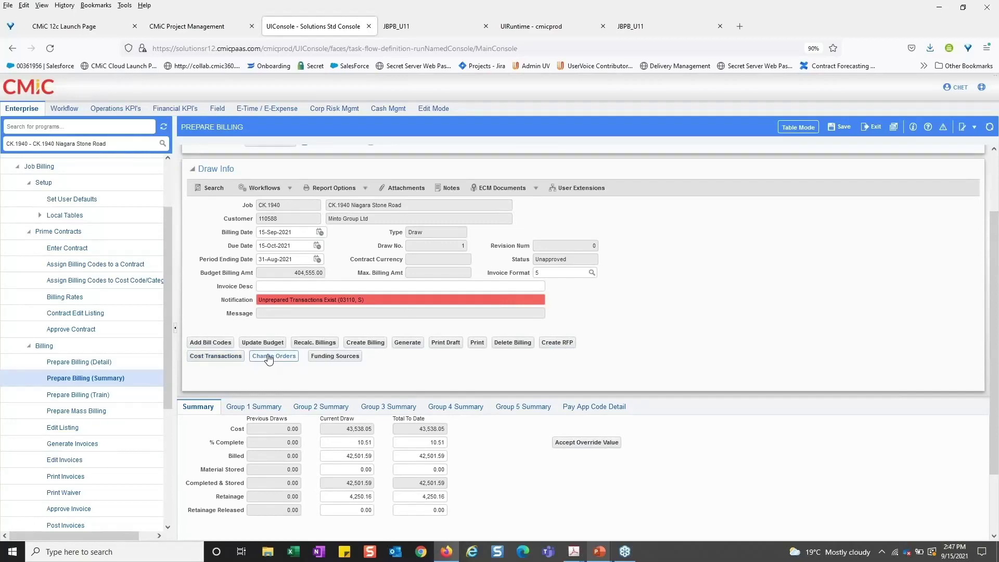
pyautogui.click(204, 344)
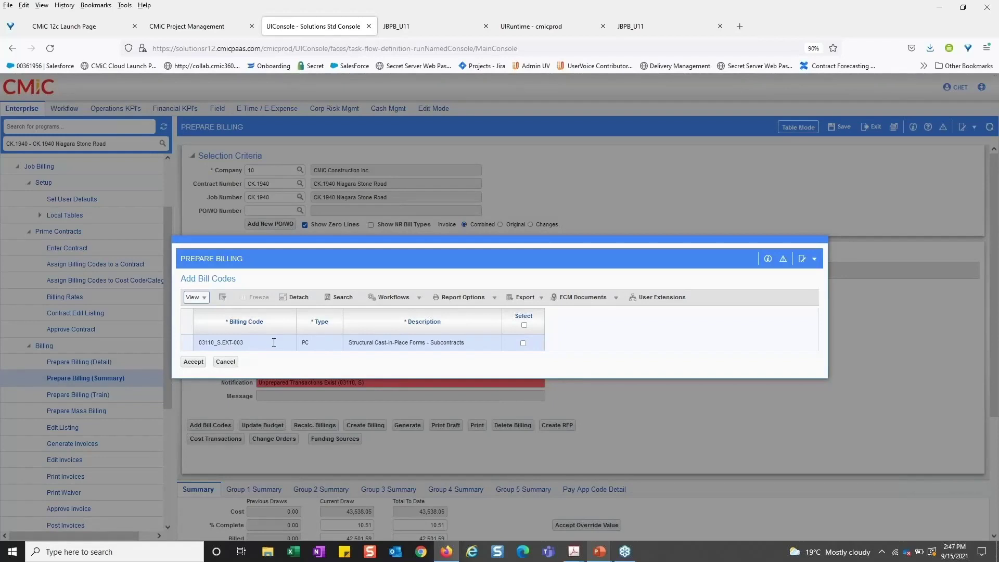
pyautogui.click(250, 342)
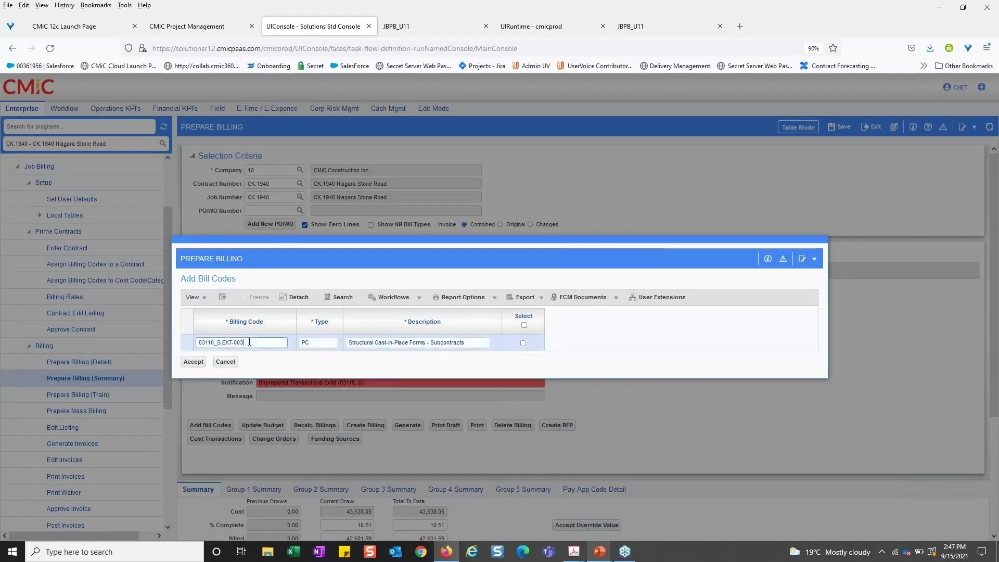
pyautogui.tripleClick(232, 339)
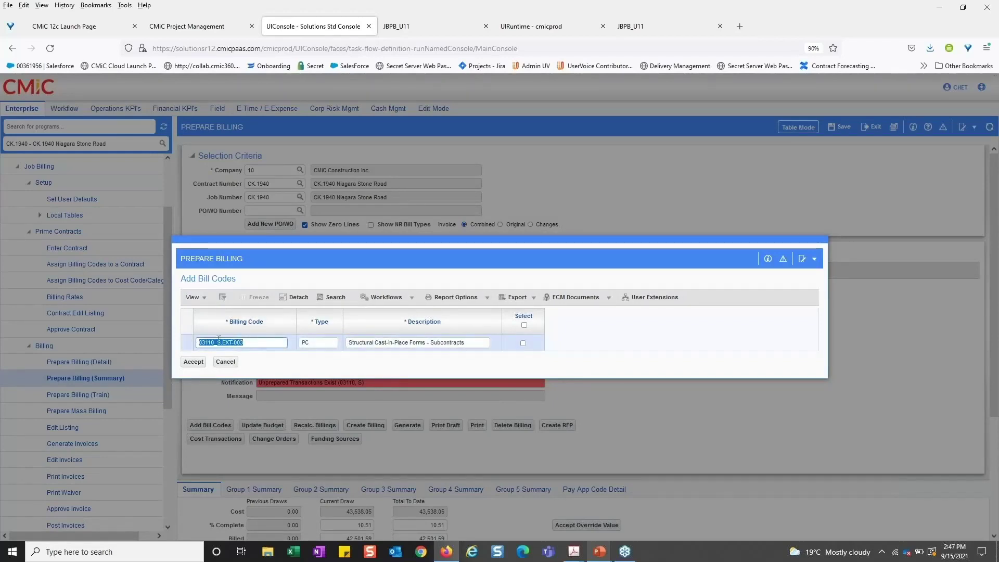
pyautogui.click(524, 325)
pyautogui.click(194, 362)
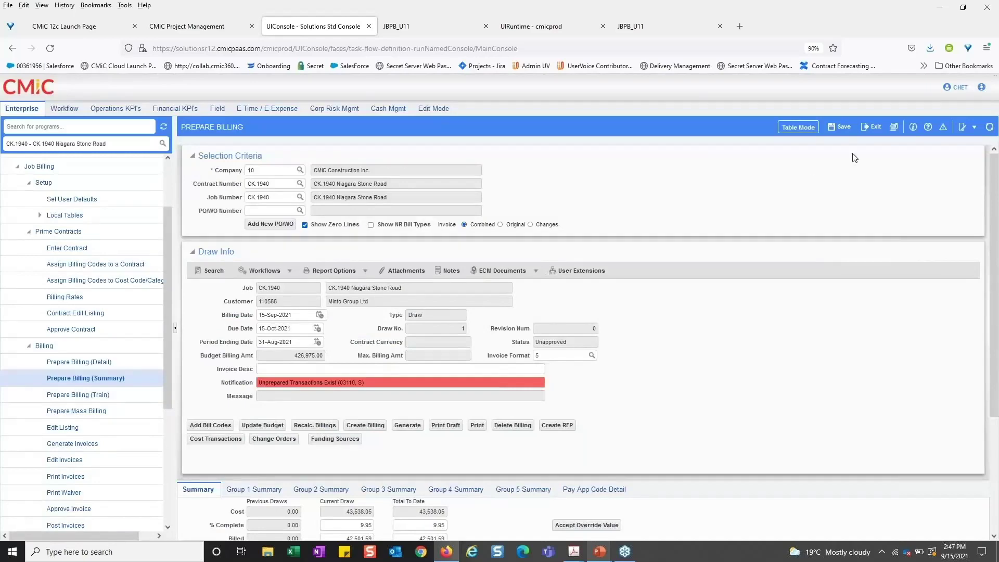
pyautogui.click(839, 127)
# Filter the Pay App Code Detail lines to codes matching %EXT%
pyautogui.scroll(-3, 664, 269)
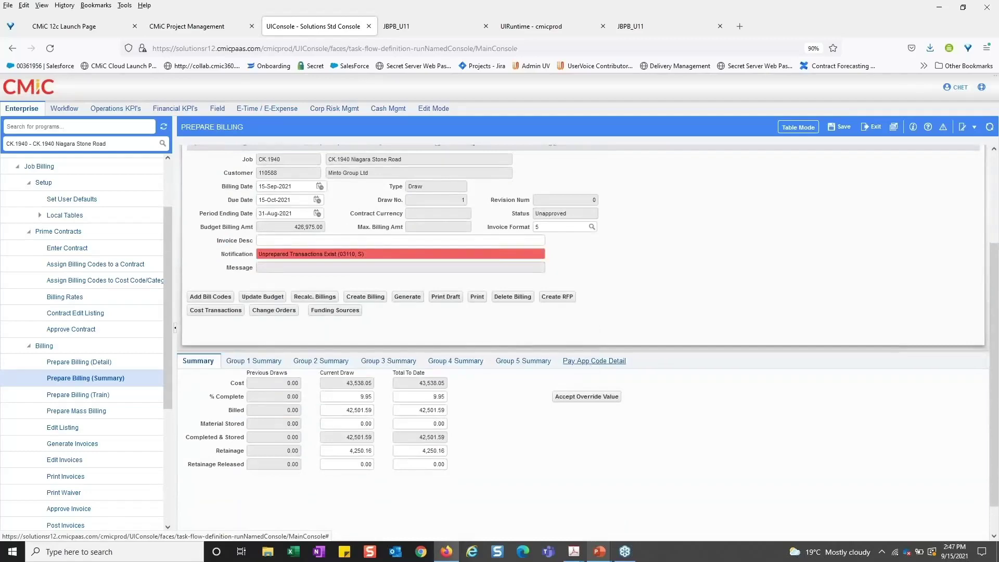
pyautogui.click(594, 360)
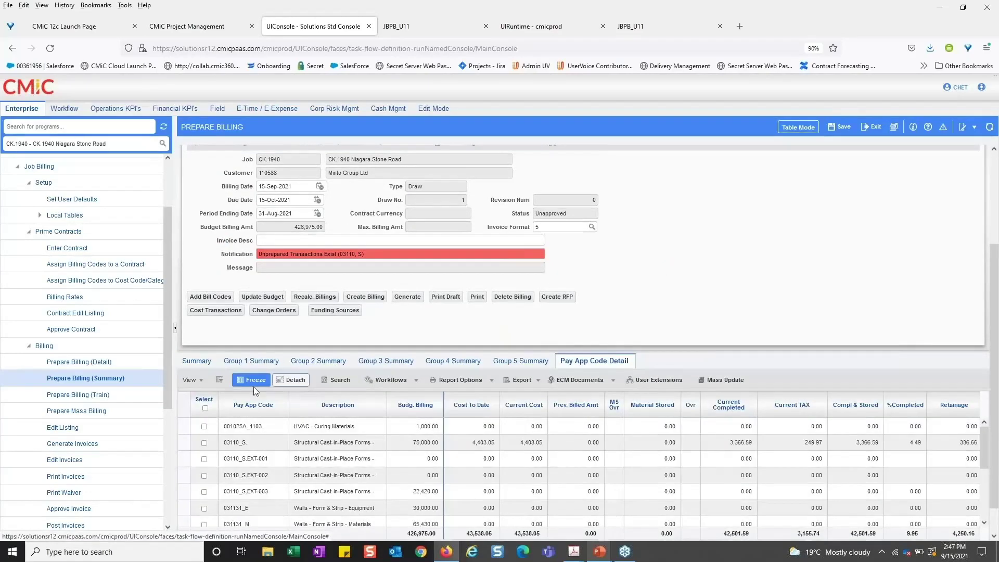
pyautogui.click(219, 380)
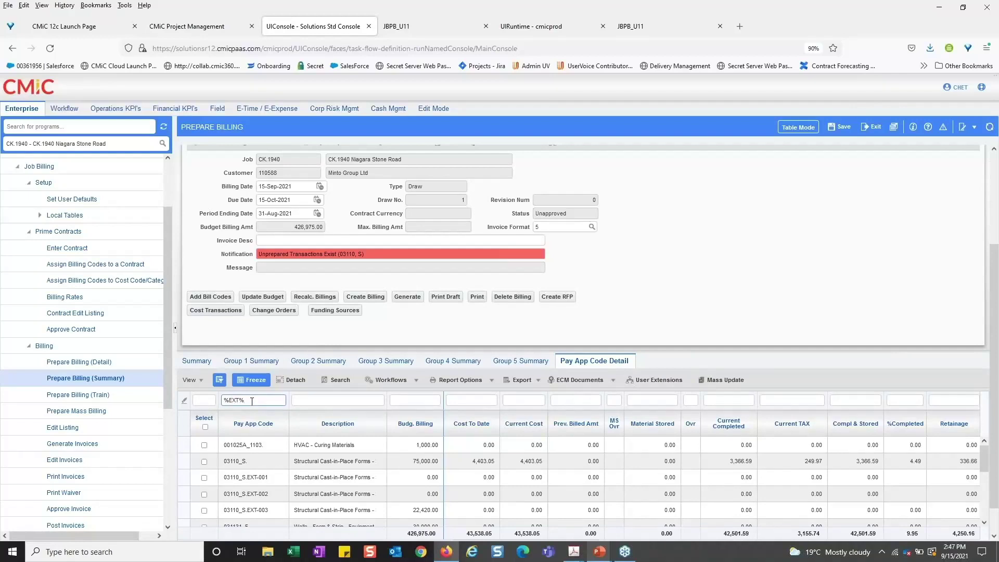
pyautogui.press('Return')
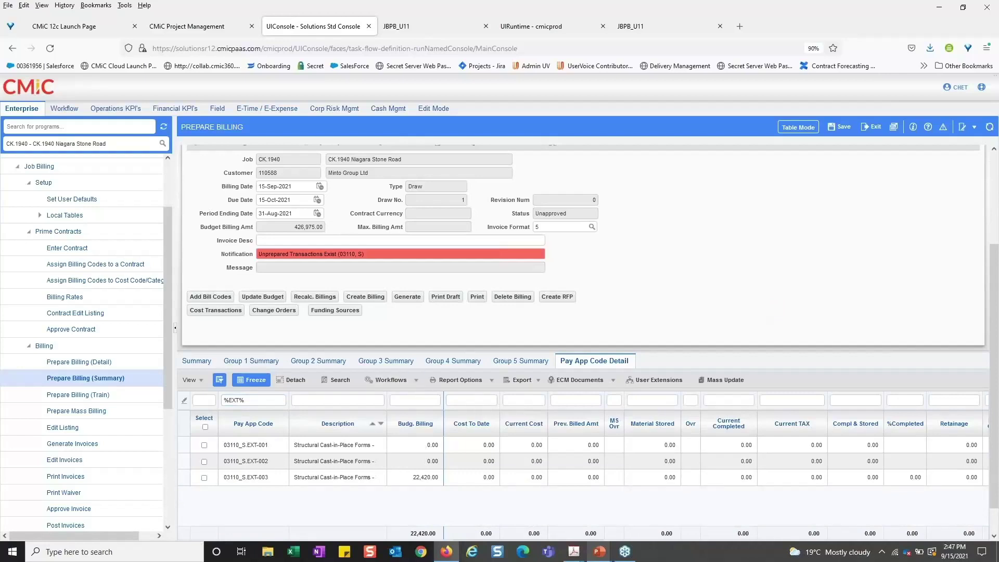
# Set the Current Completed amount of pay app code 03110_S.EXT-003 to 2500 and save
pyautogui.click(192, 479)
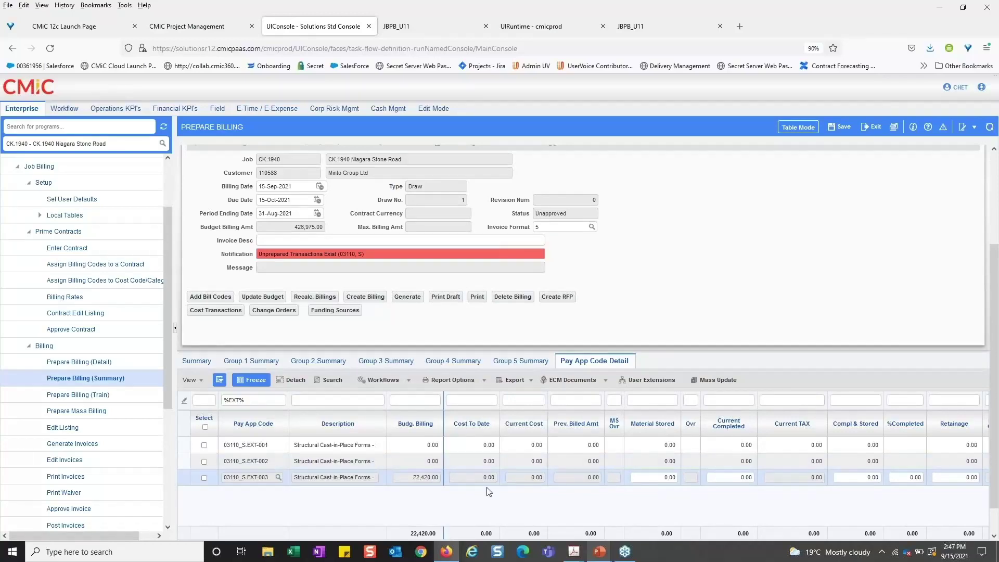
pyautogui.scroll(-1, 524, 501)
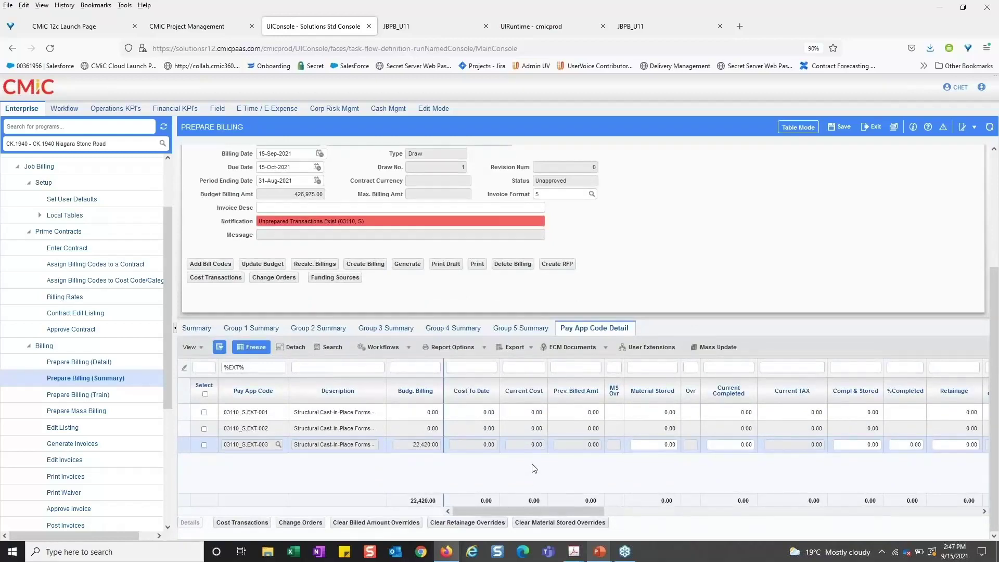
pyautogui.click(729, 445)
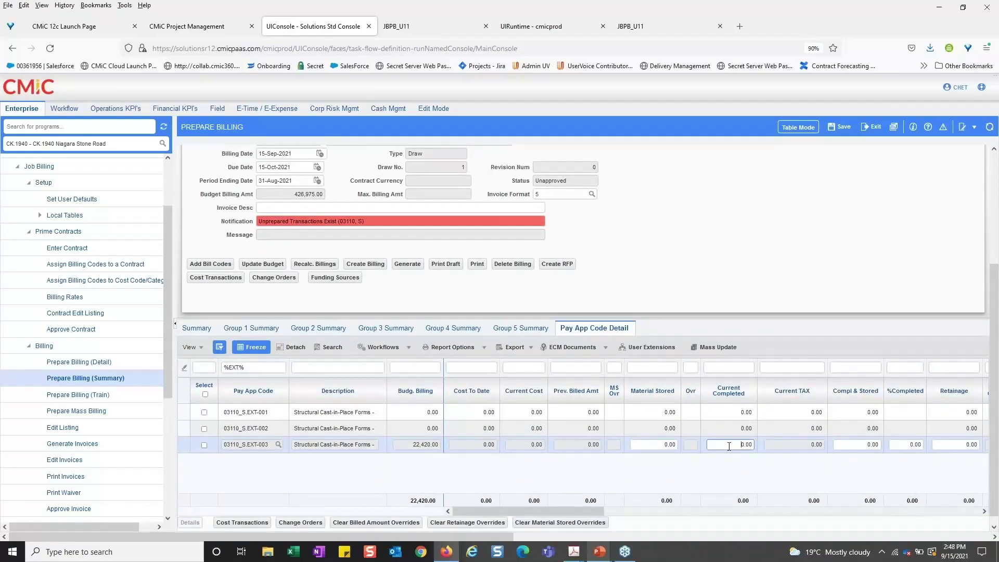
pyautogui.doubleClick(743, 446)
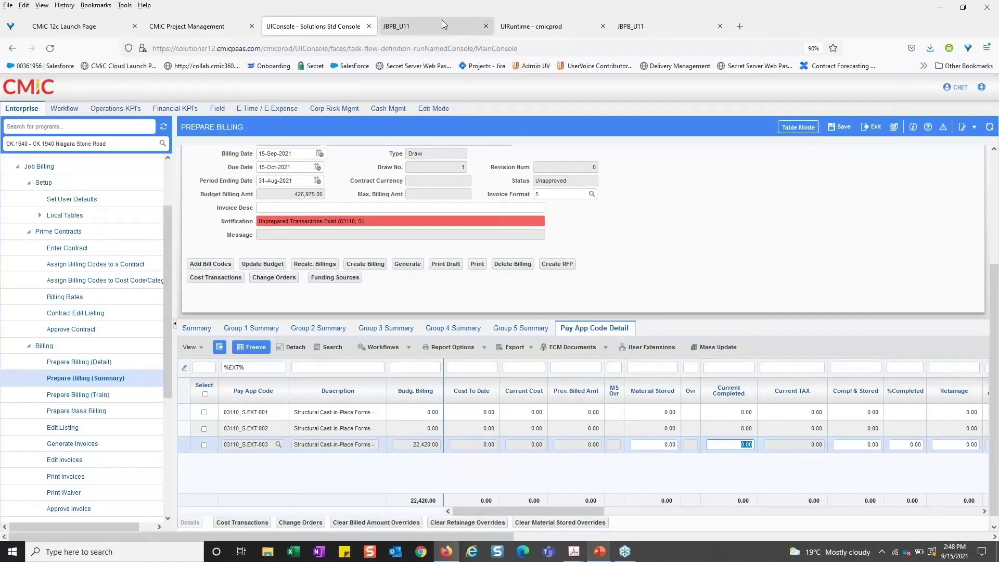
pyautogui.click(192, 17)
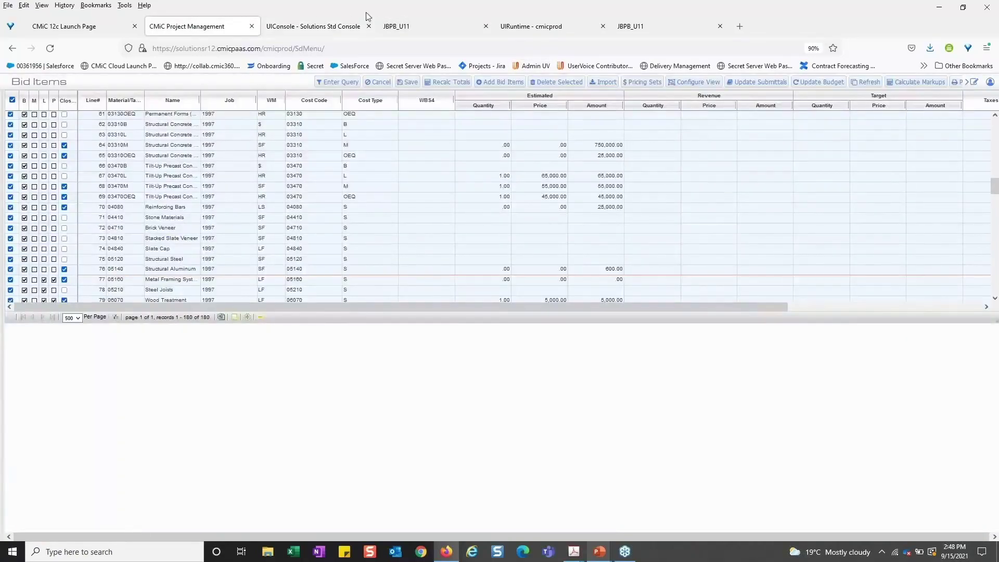
pyautogui.click(310, 25)
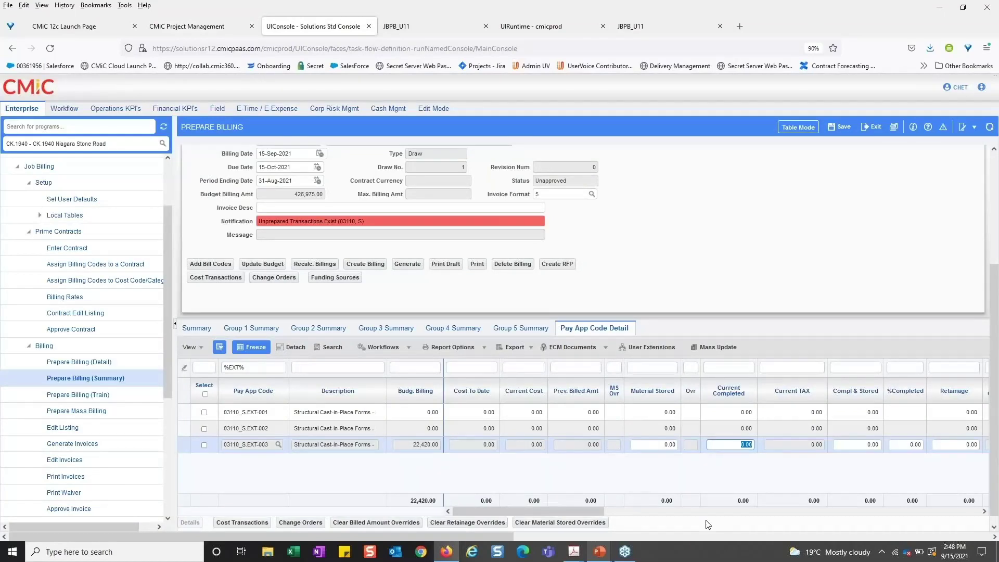
pyautogui.write('2,')
pyautogui.write('500')
pyautogui.press('Tab')
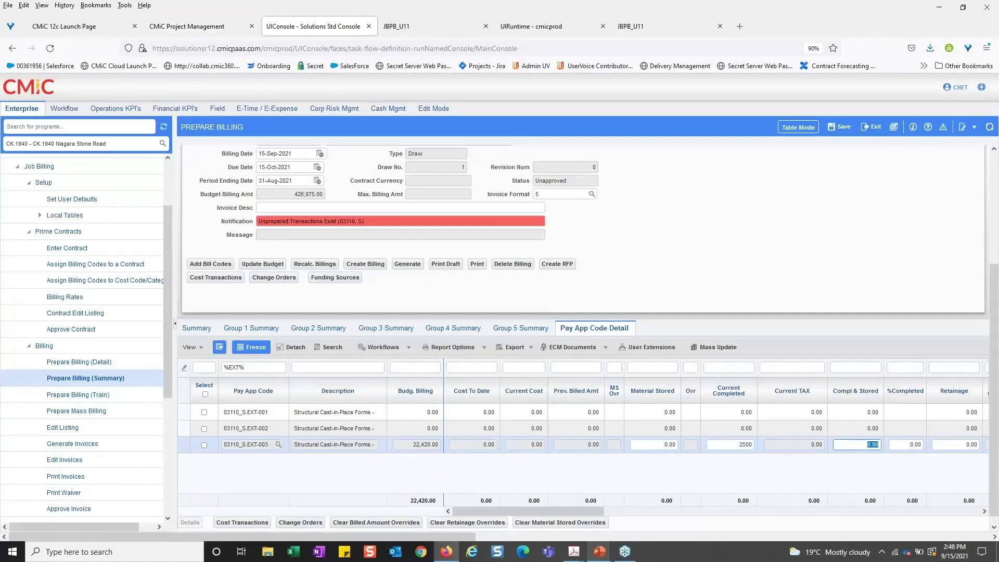
pyautogui.click(838, 126)
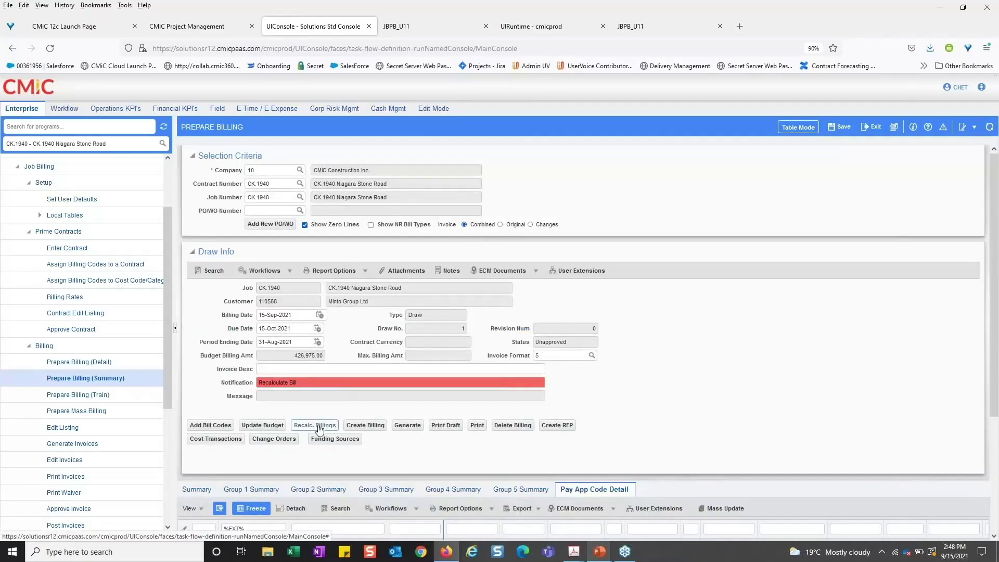
# Recalculate the billings again after the amount change, including new J/C transactions and leaving the To Reference Date blank
pyautogui.click(314, 425)
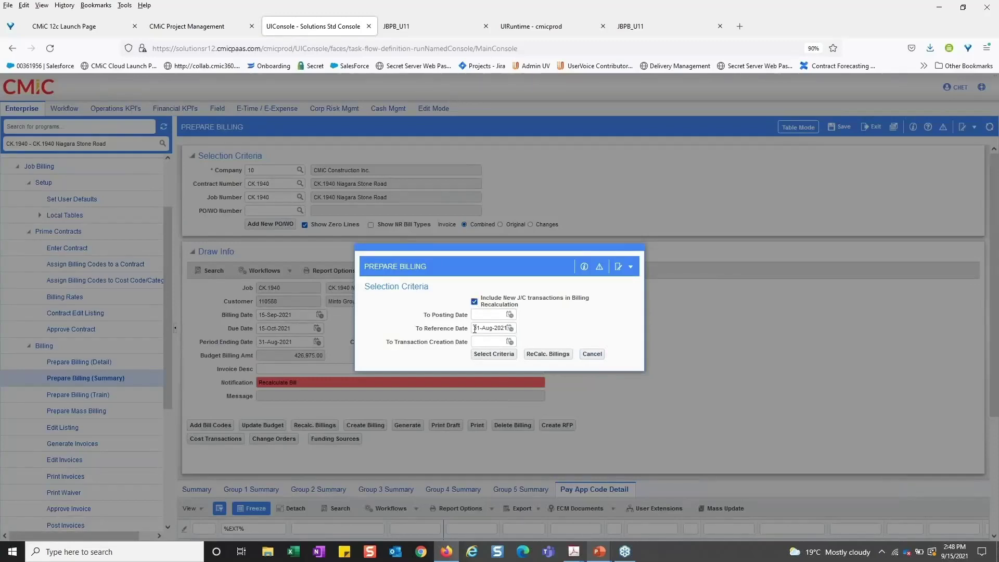
pyautogui.moveTo(473, 328); pyautogui.dragTo(517, 328)
pyautogui.press('BackSpace')
pyautogui.click(538, 353)
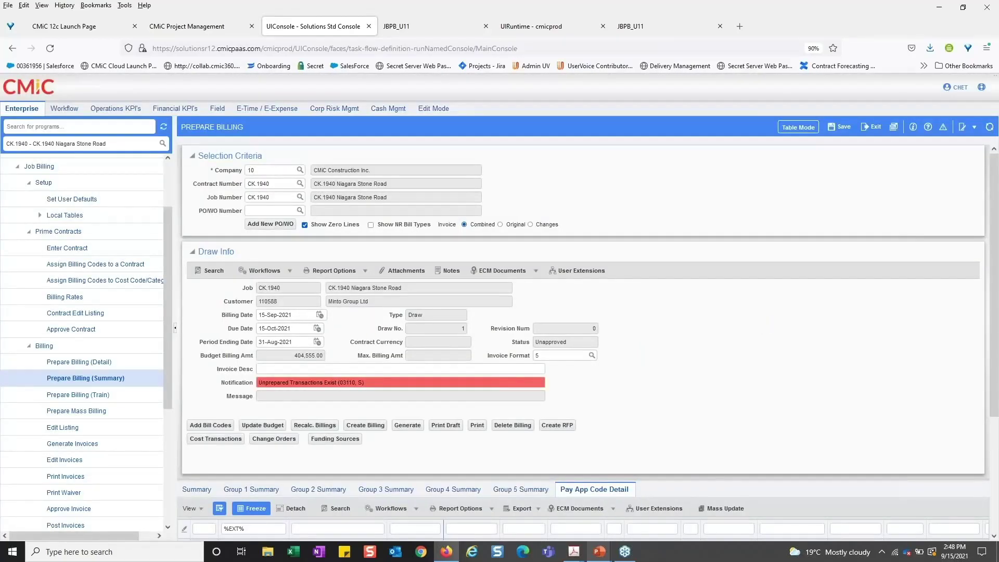
# Regenerate the invoice and run the US Progress Bill - Change Order report as a PDF preview in US English
pyautogui.click(477, 425)
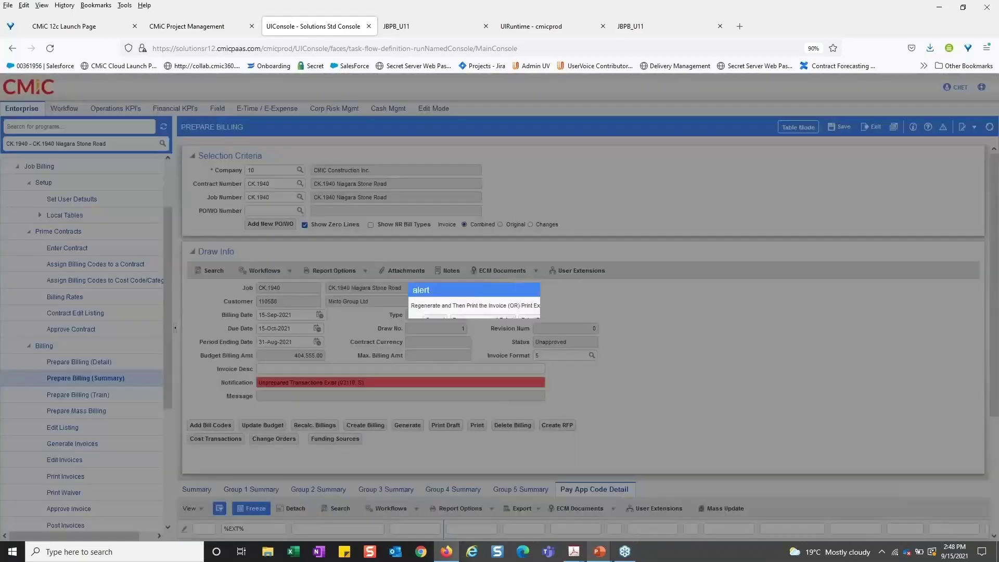
pyautogui.click(483, 320)
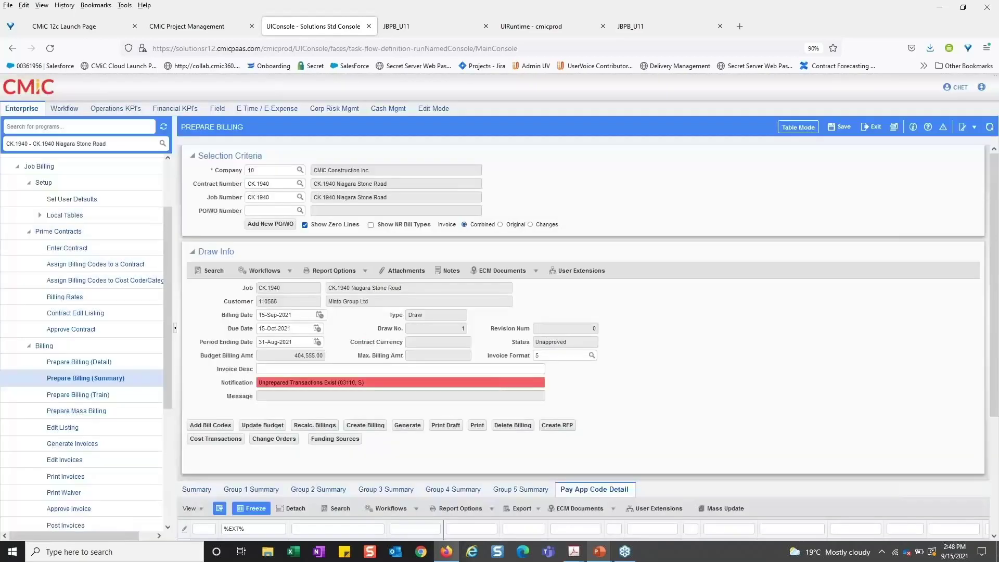
pyautogui.click(408, 426)
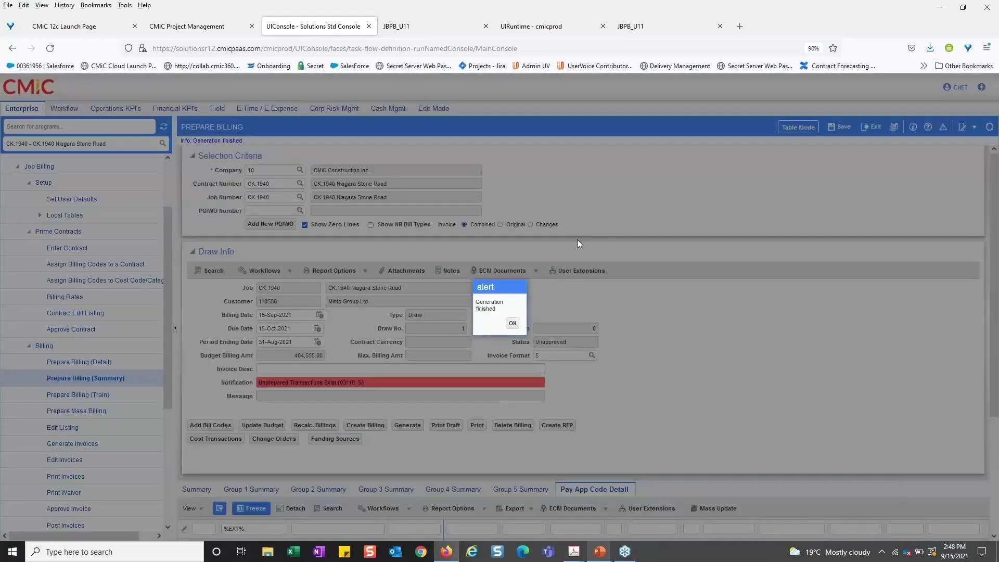
pyautogui.click(513, 328)
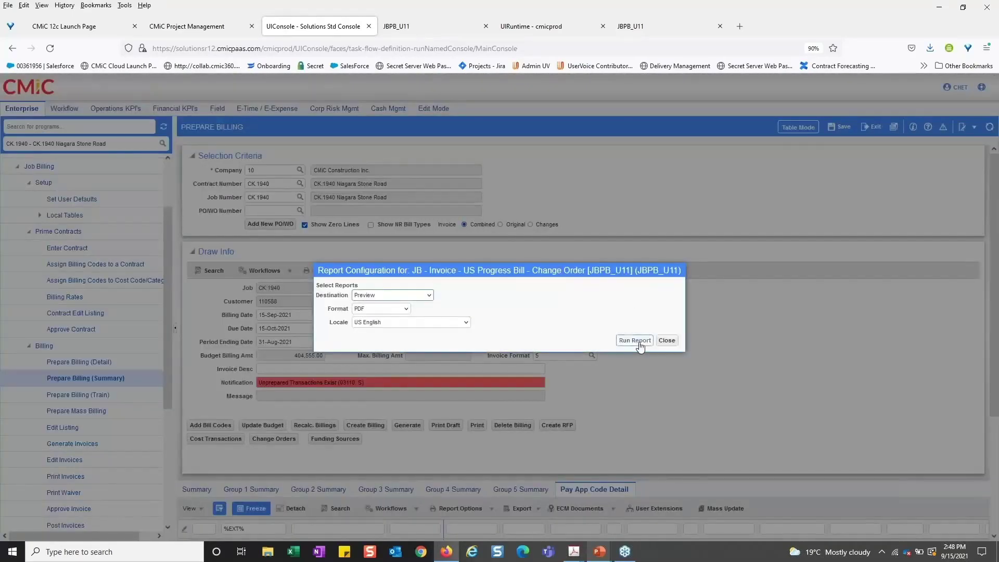
pyautogui.click(639, 341)
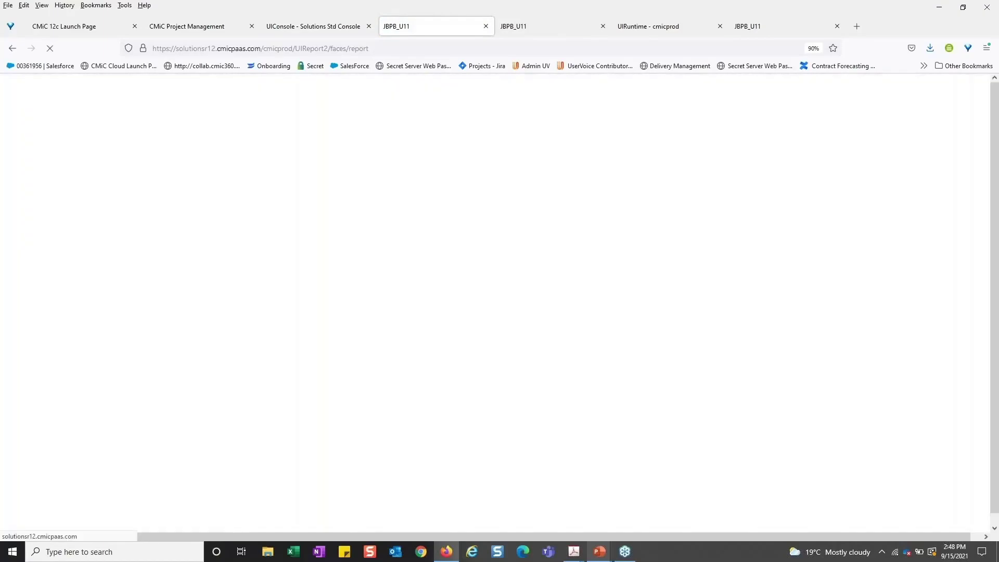
# Review the payment application and its continuation sheet, checking item 03110_S.EXT-003 and its work completed this period
pyautogui.scroll(-10, 495, 311)
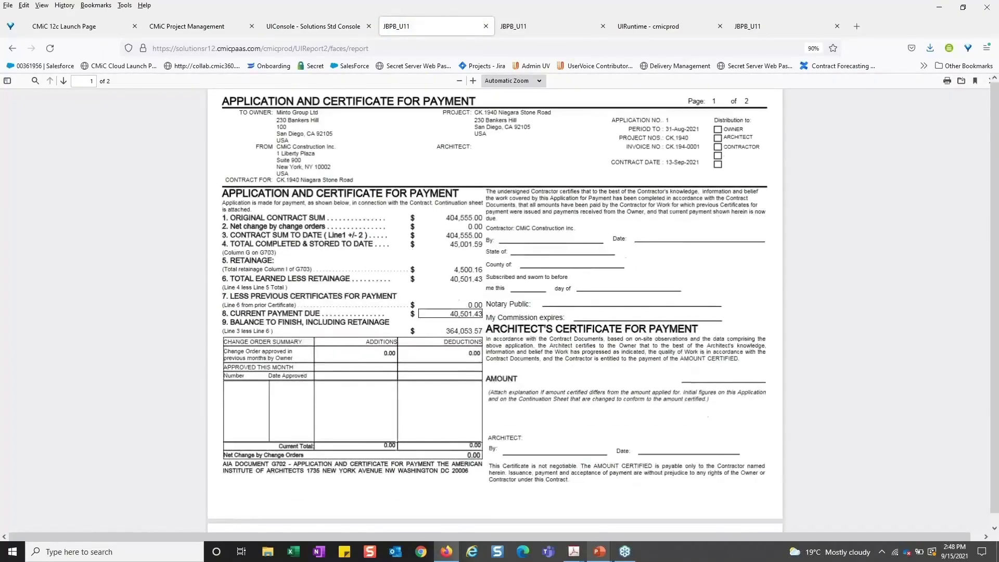
pyautogui.scroll(-2, 368, 272)
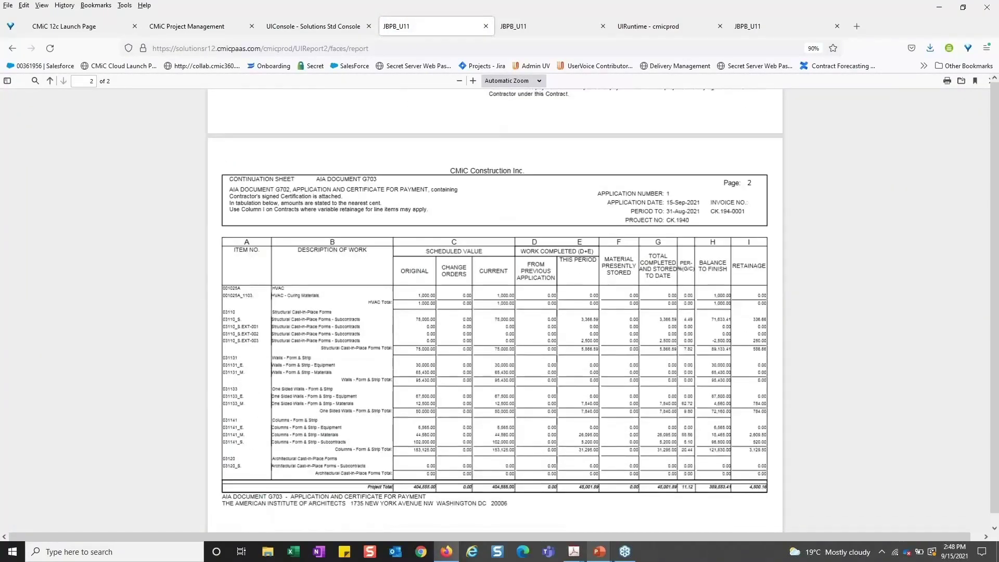
pyautogui.doubleClick(245, 342)
pyautogui.moveTo(585, 343); pyautogui.dragTo(593, 341)
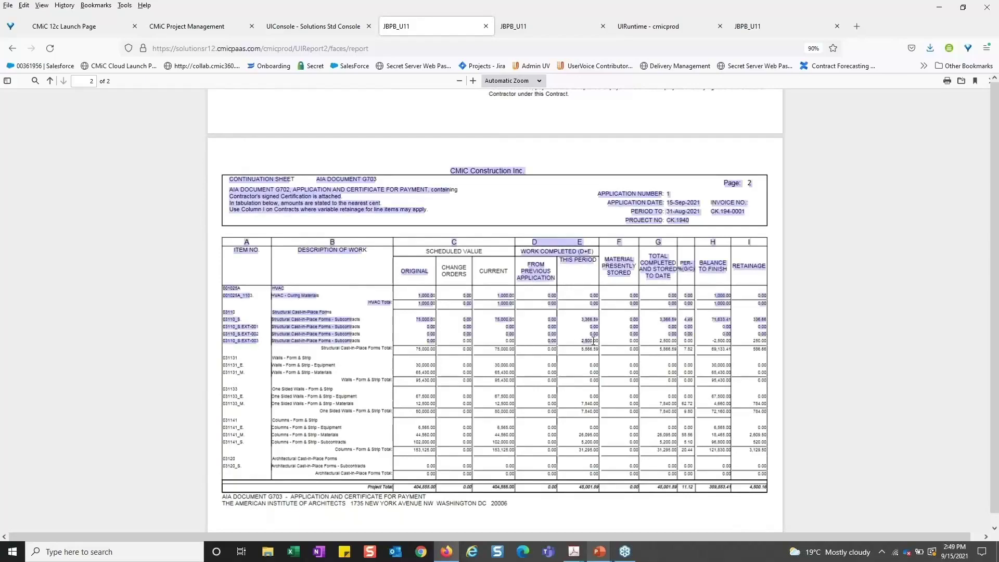
pyautogui.doubleClick(594, 341)
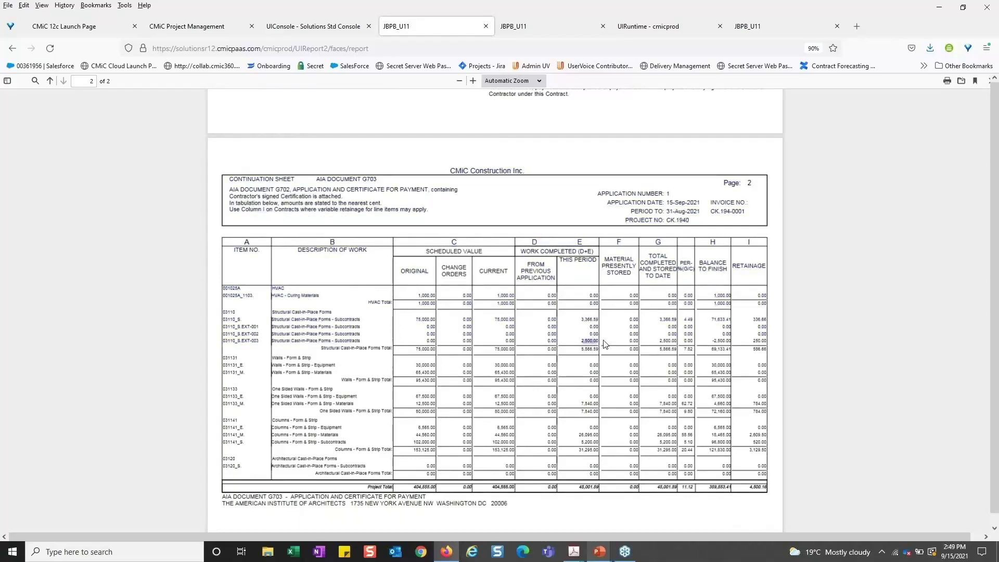
pyautogui.scroll(6, 343, 303)
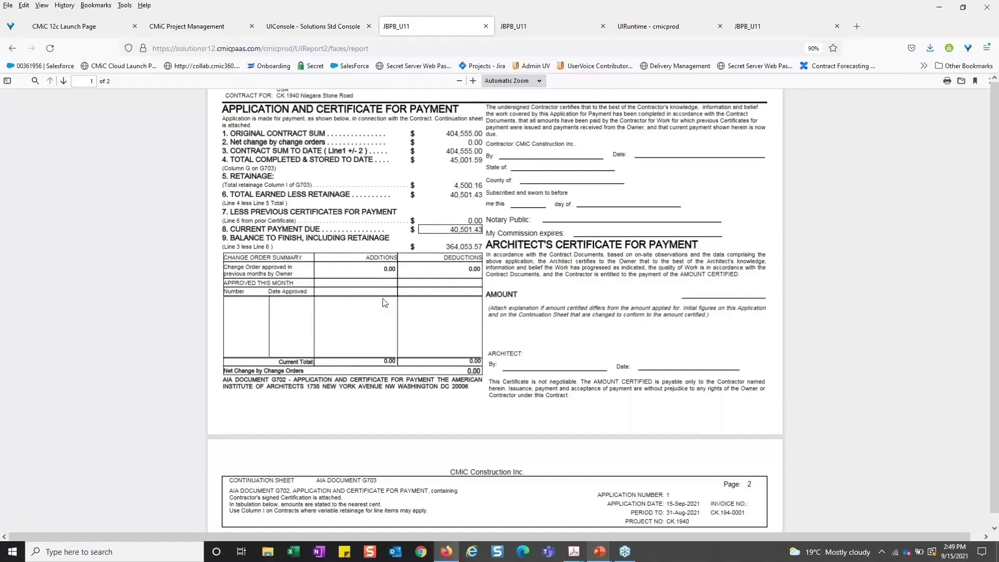
# Try to set the status of change order EXT-003 to B in the draw's change orders list and save
pyautogui.click(327, 21)
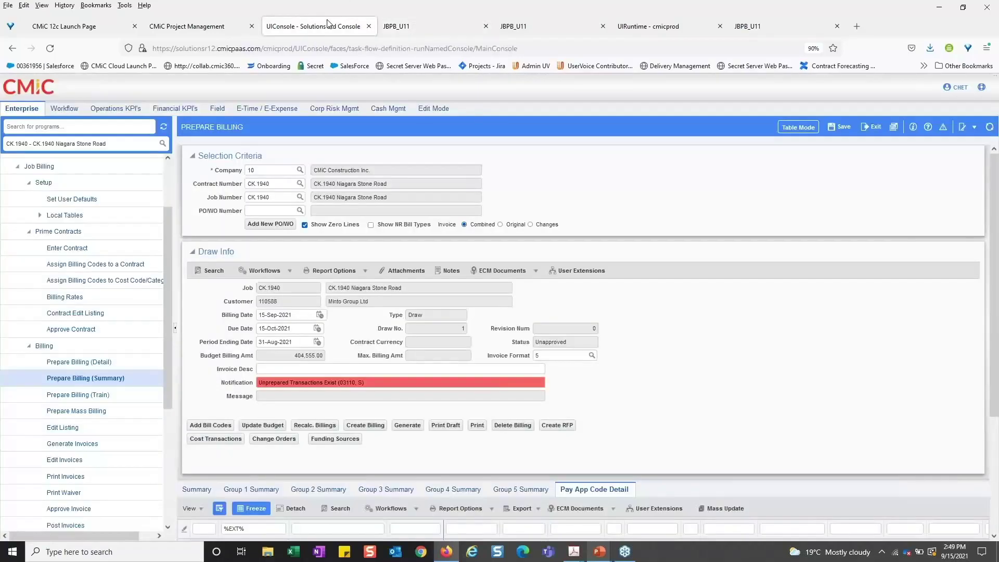
pyautogui.click(266, 439)
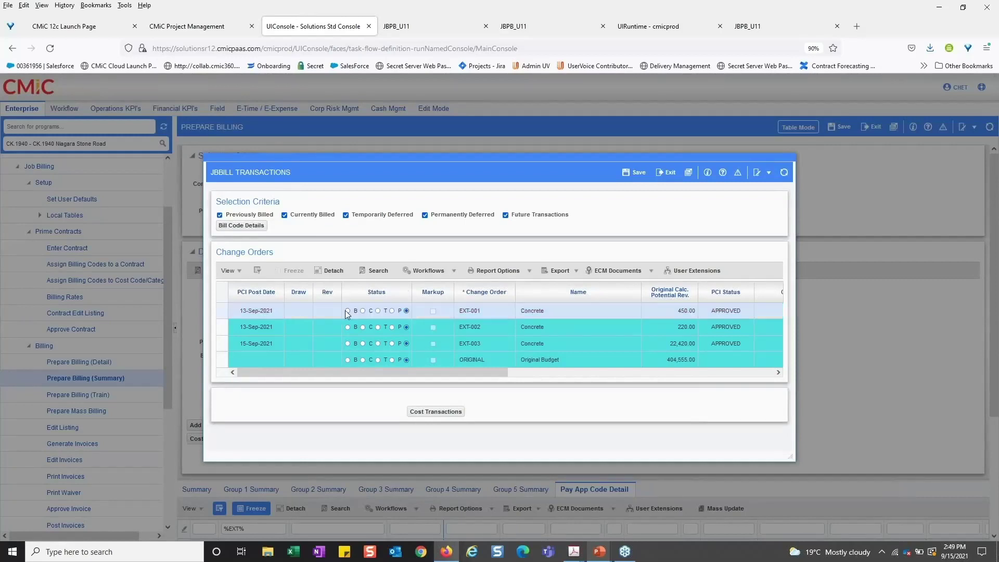
pyautogui.click(348, 343)
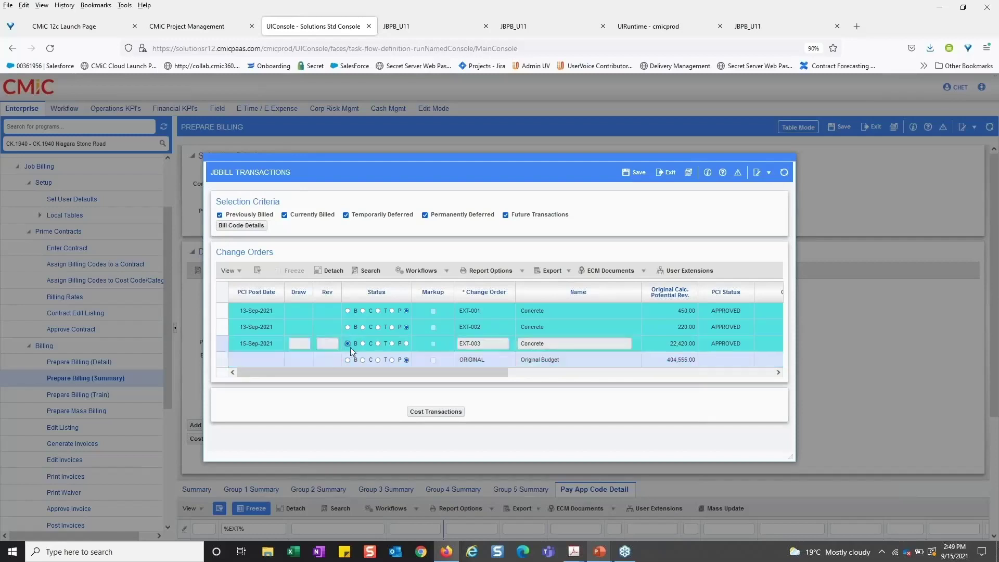
pyautogui.click(635, 175)
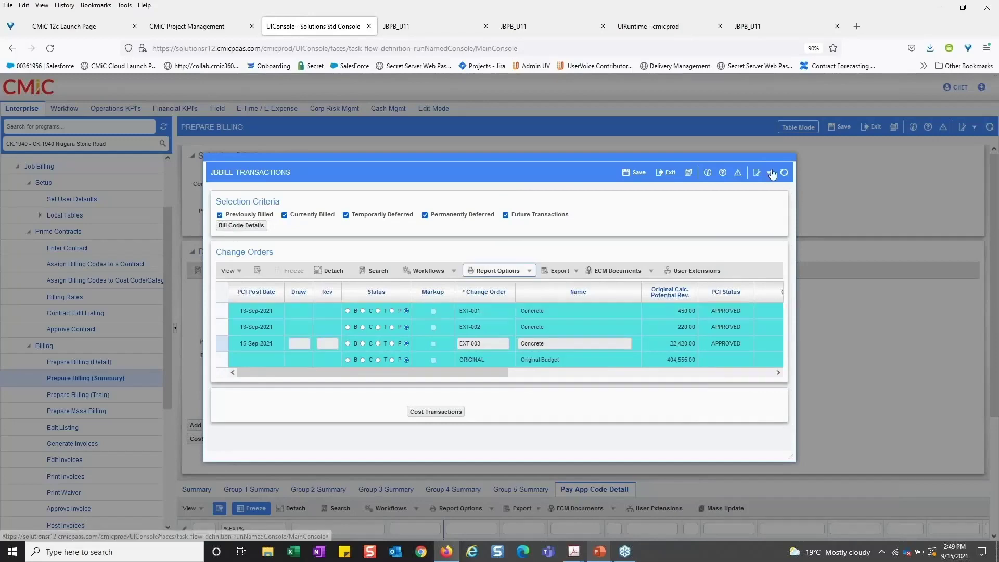
pyautogui.click(667, 174)
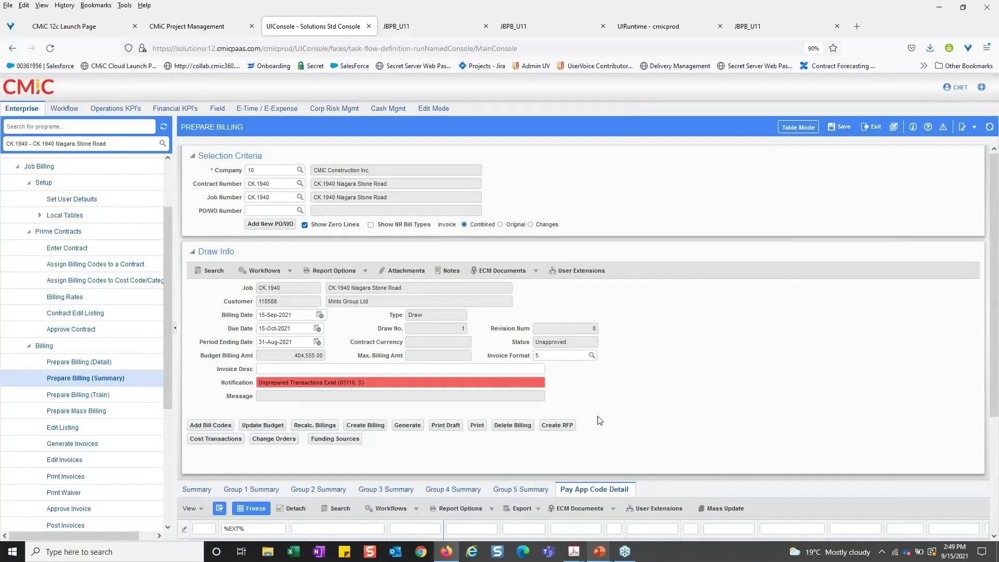
pyautogui.moveTo(599, 551)
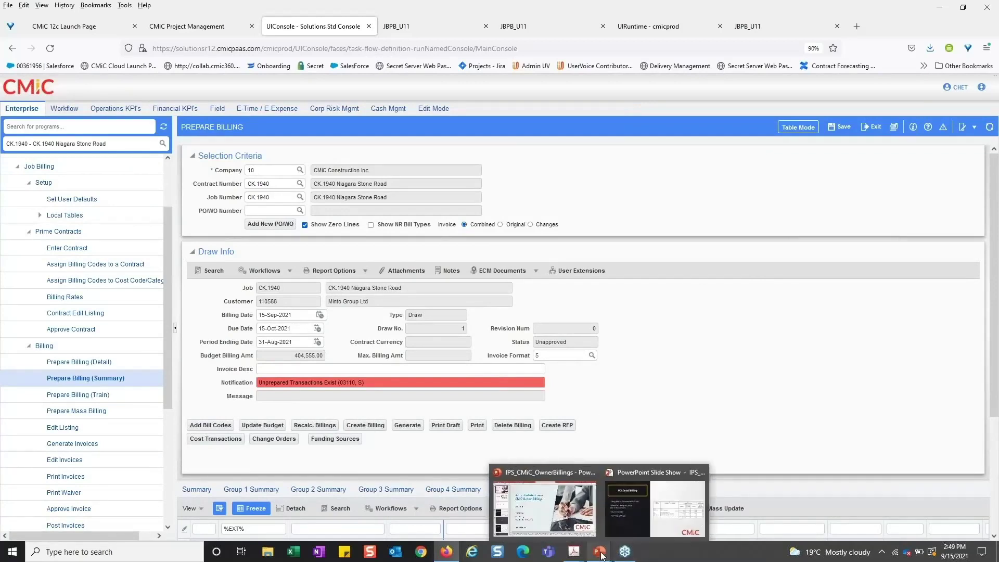
pyautogui.click(631, 501)
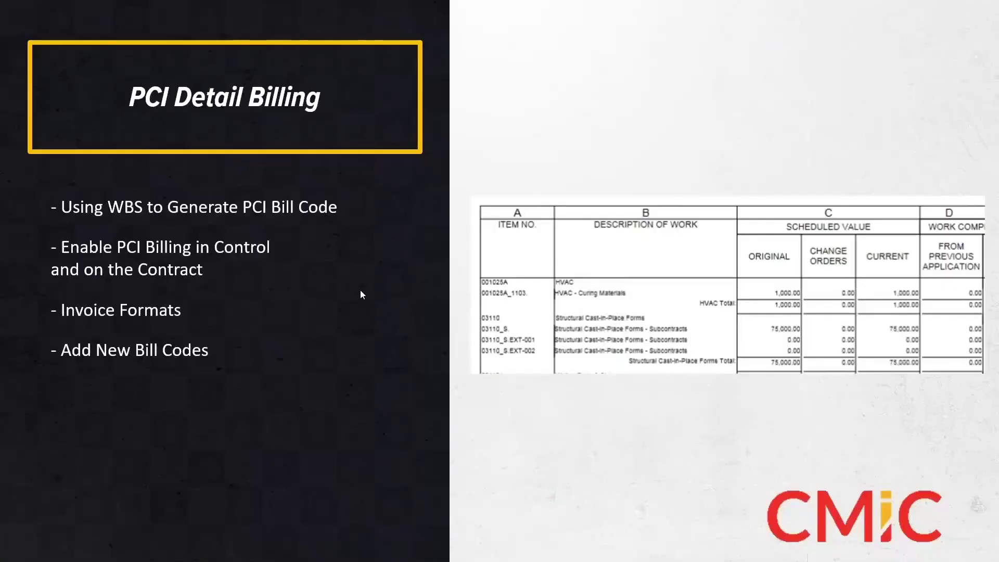
pyautogui.click(360, 289)
pyautogui.press('Left')
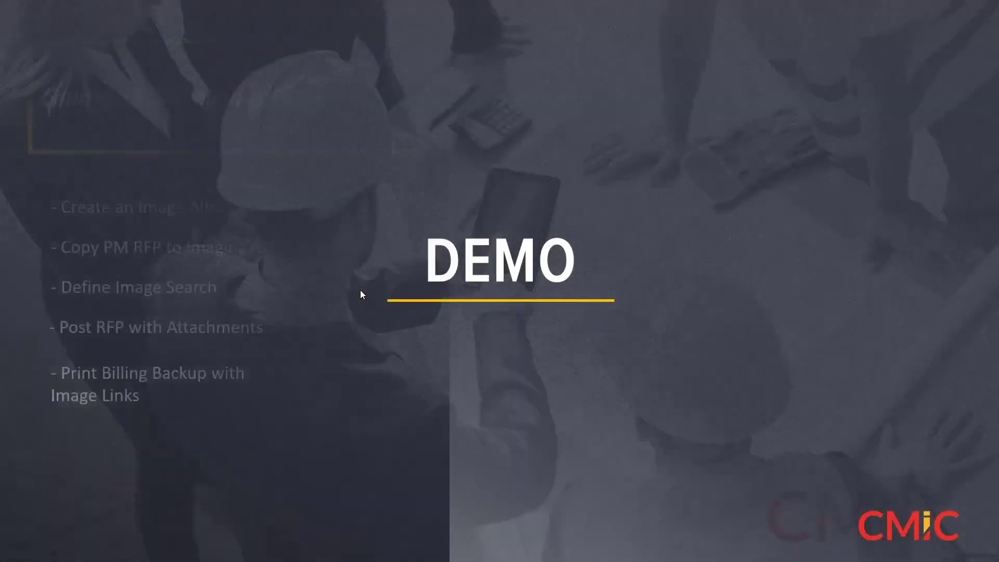
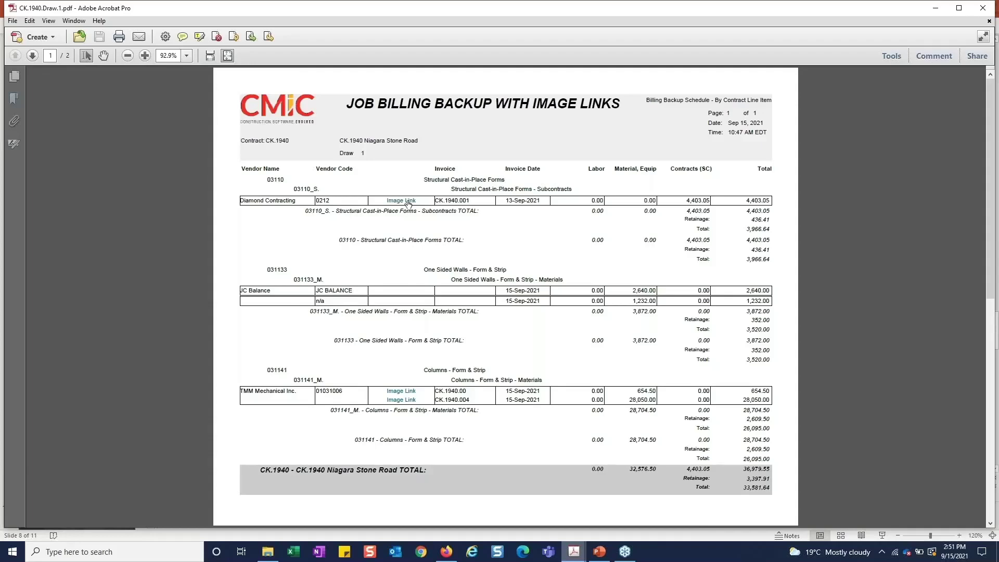
# Open the image link for Diamond Contracting in the Job Billing Backup report, review both pages of the linked invoice, and close it
pyautogui.click(409, 203)
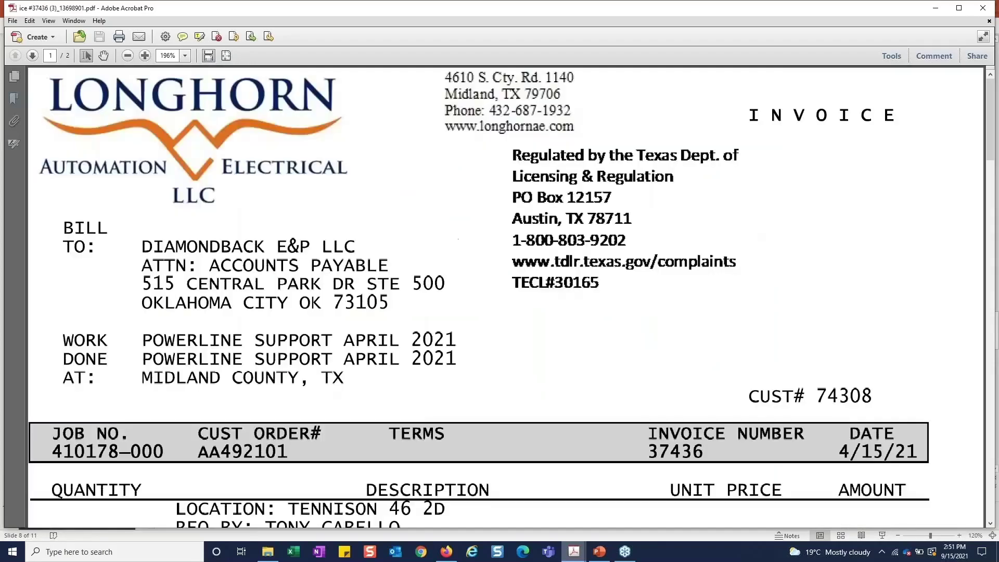
pyautogui.click(128, 56)
pyautogui.click(127, 55)
pyautogui.click(127, 56)
pyautogui.click(127, 55)
pyautogui.click(127, 55)
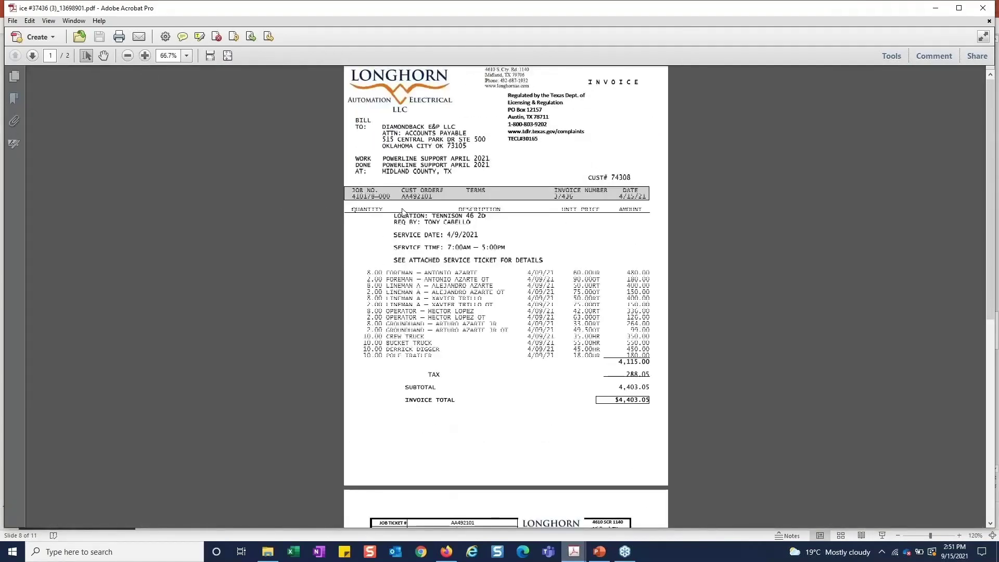
pyautogui.scroll(-10, 431, 300)
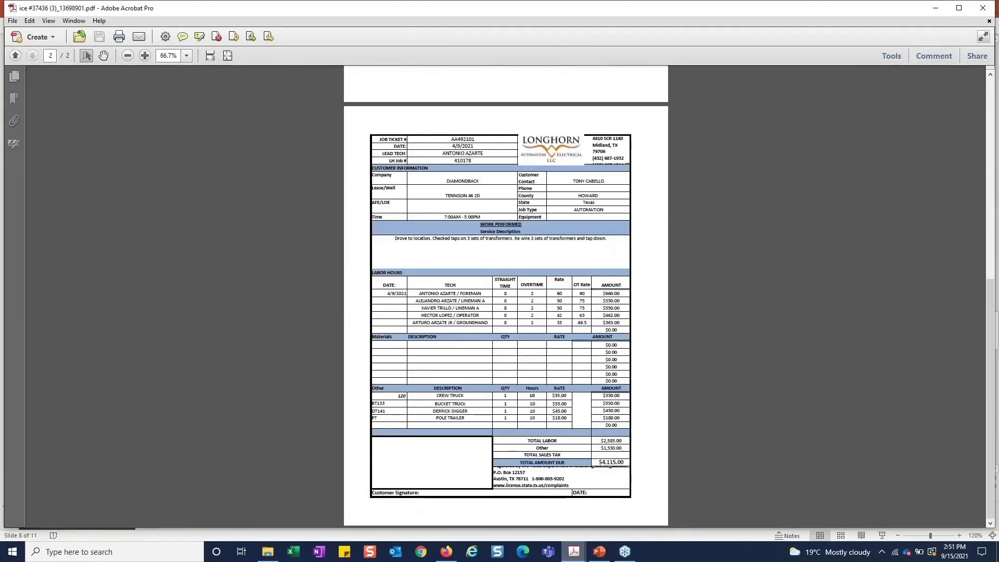
pyautogui.scroll(10, 431, 300)
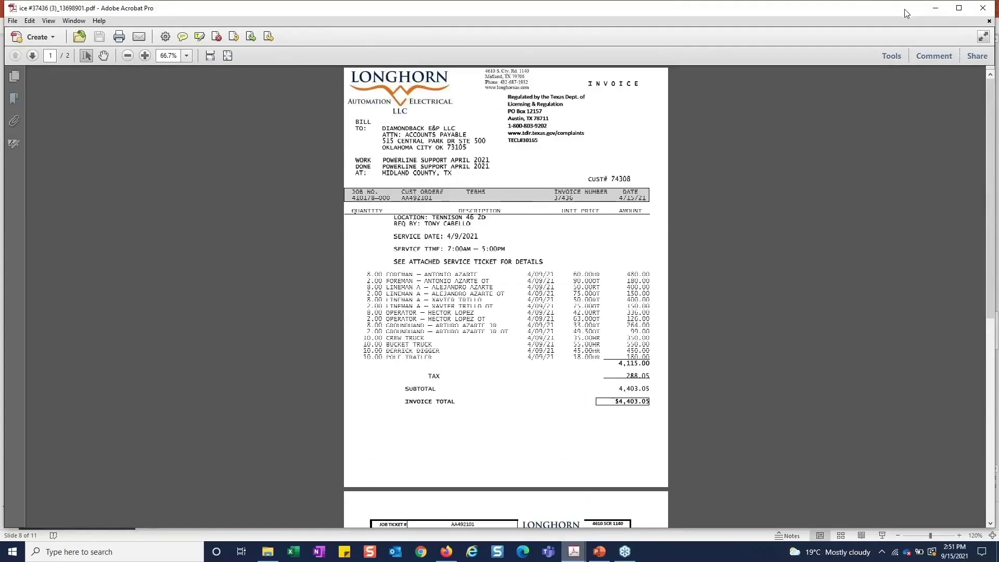
pyautogui.moveTo(906, 8); pyautogui.dragTo(898, 25)
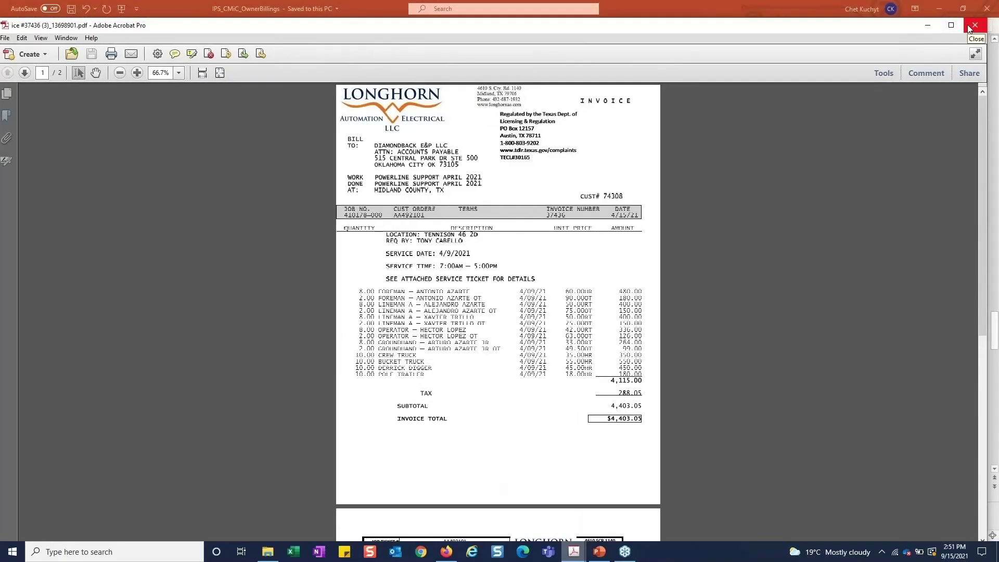
pyautogui.click(969, 27)
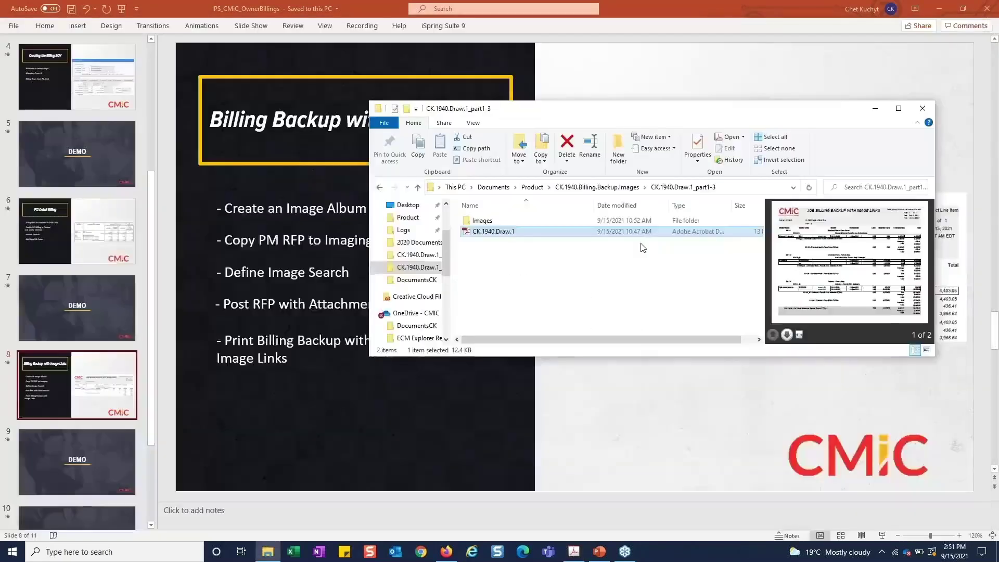
# Switch back to the CMiC console in the browser, collapse the Job Billing branch, and search the programs for "album"
pyautogui.hotkey('alt', 'Tab')
pyautogui.hotkey('alt', 'Tab')
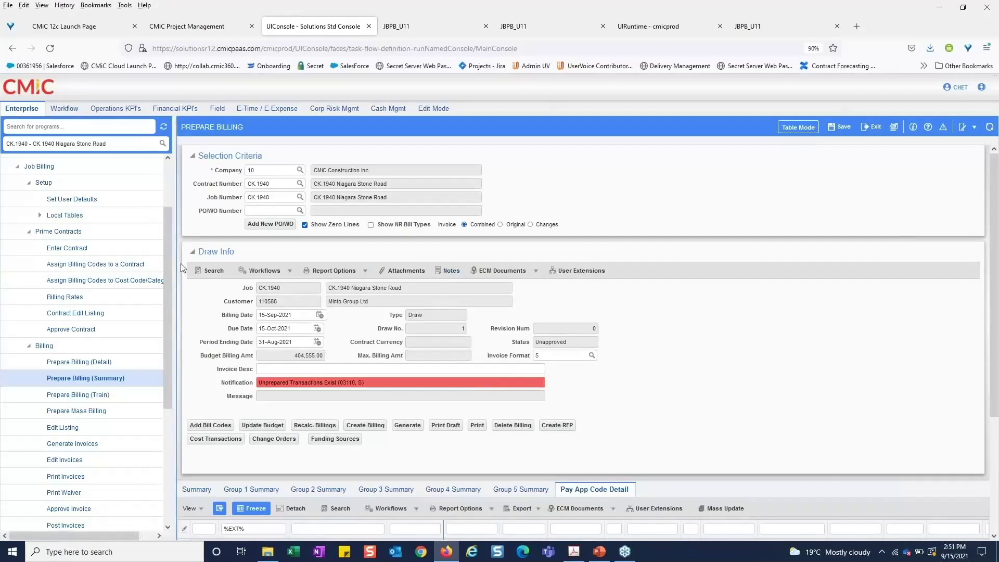
pyautogui.moveTo(174, 270); pyautogui.dragTo(185, 271)
pyautogui.click(32, 233)
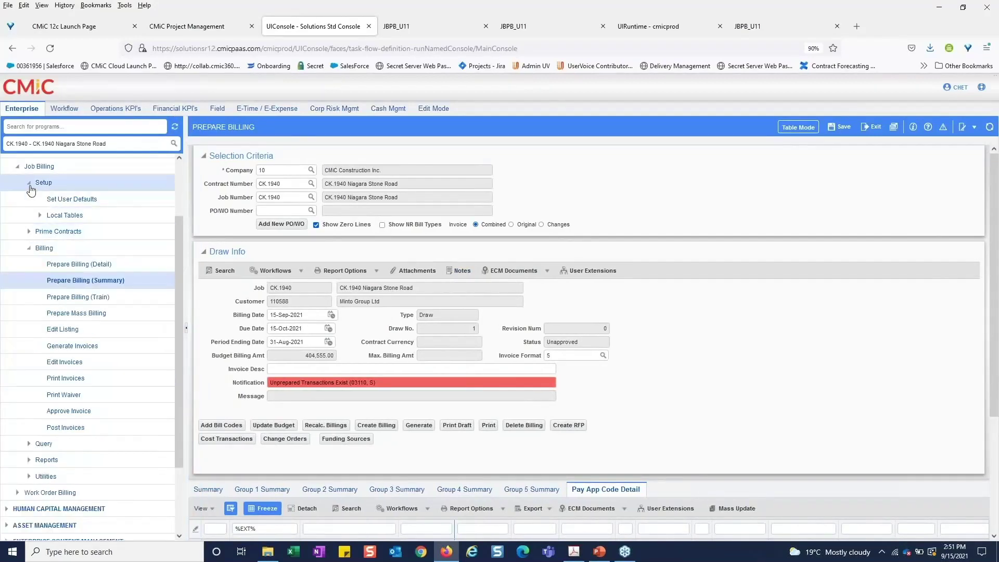
pyautogui.click(29, 183)
pyautogui.click(30, 215)
pyautogui.click(31, 243)
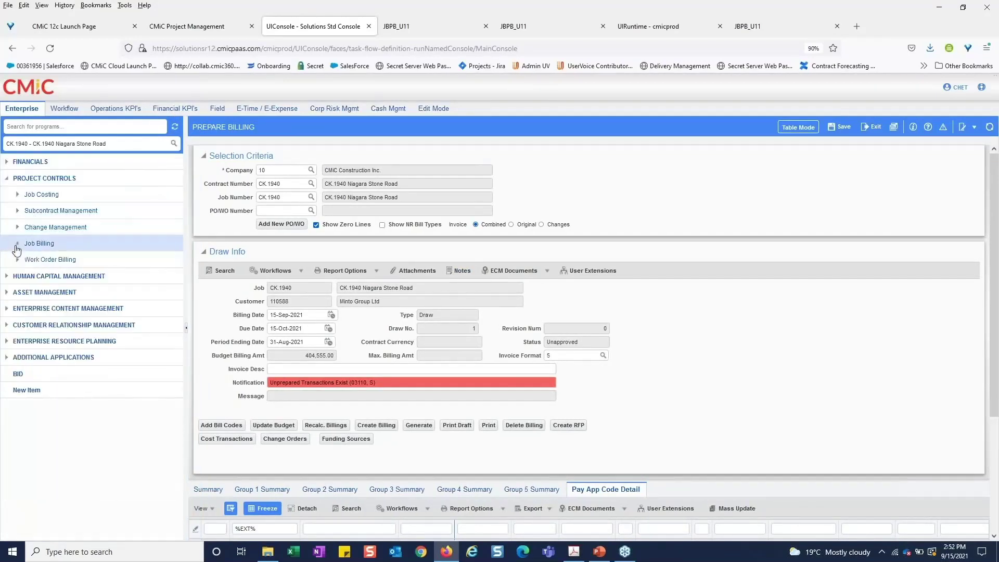
pyautogui.write('album')
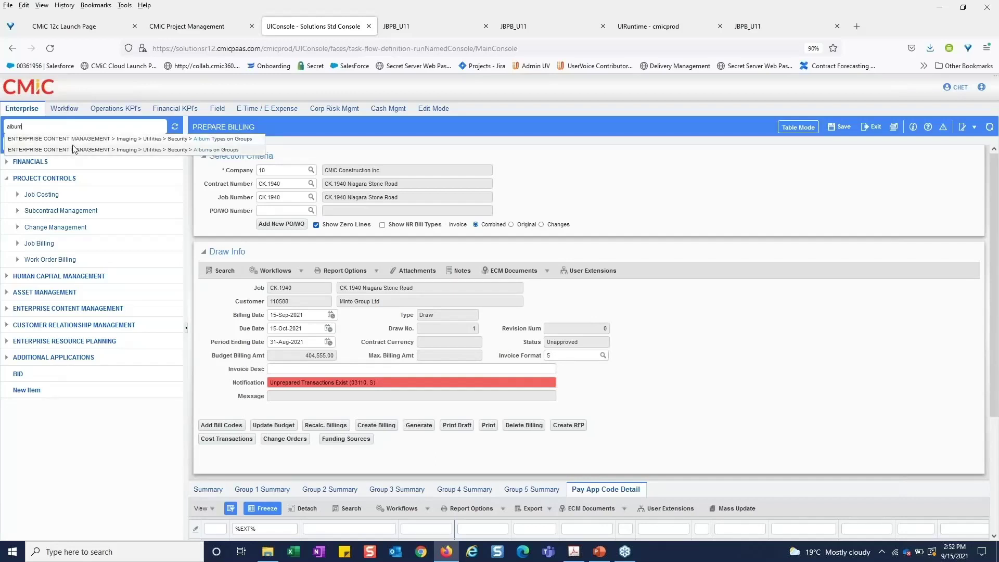
pyautogui.click(363, 154)
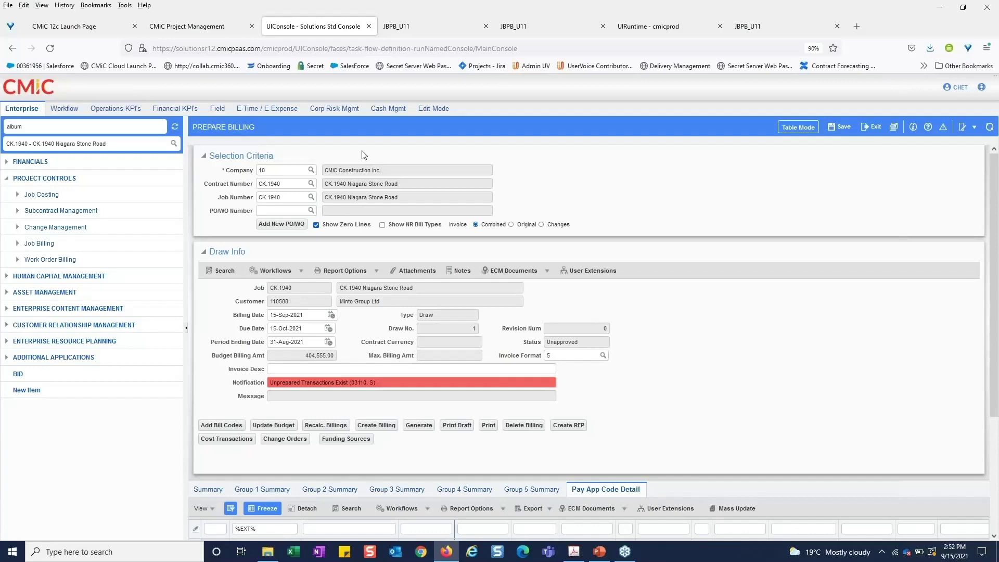
# Open the Billing Backup with Image Links program from the Job Billing reports under Project Controls
pyautogui.click(6, 179)
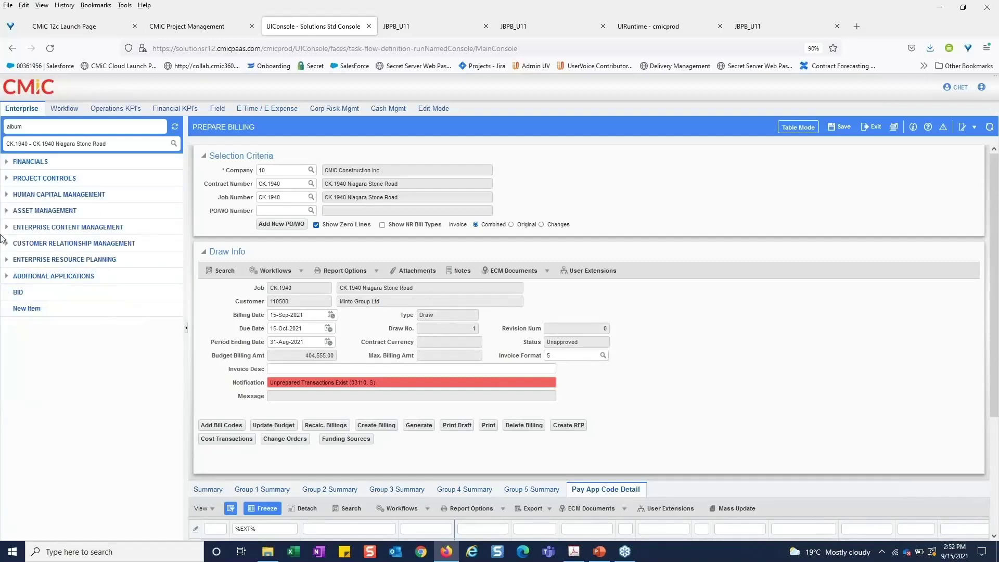
pyautogui.click(7, 179)
pyautogui.click(17, 243)
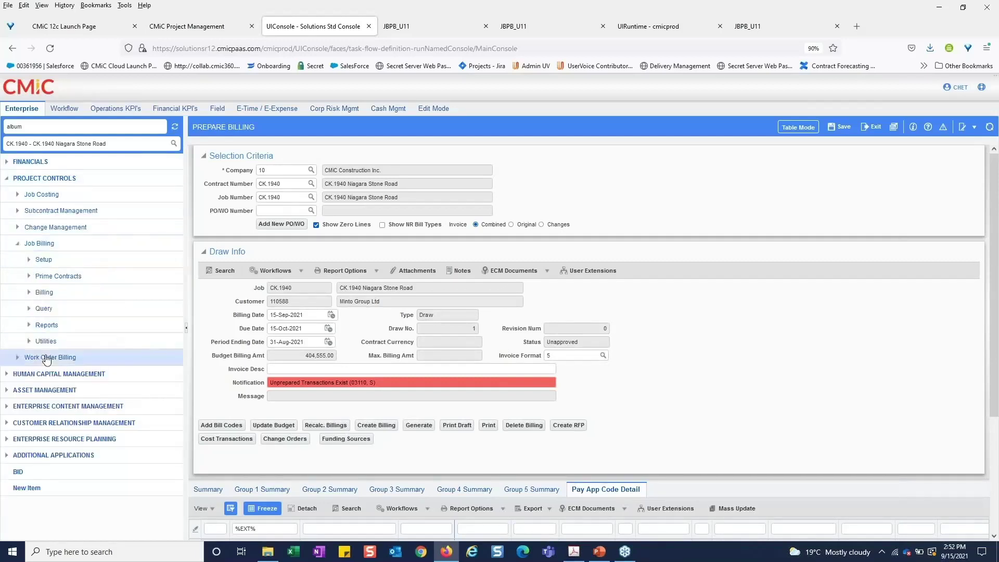
pyautogui.click(29, 325)
pyautogui.scroll(-3, 30, 330)
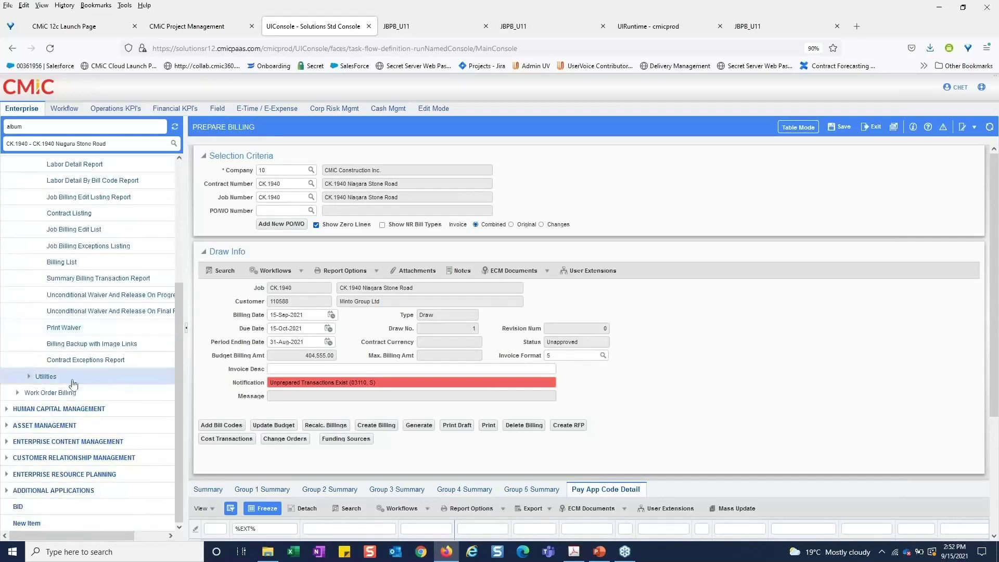
pyautogui.click(96, 345)
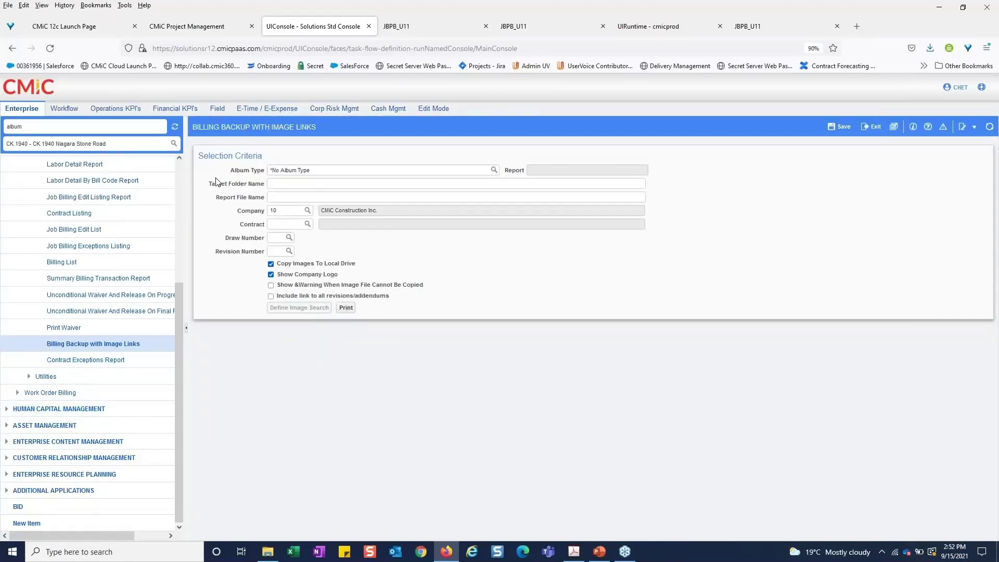
# Set the billing backup's album type to J/B Contract
pyautogui.moveTo(233, 169); pyautogui.dragTo(261, 176)
pyautogui.click(493, 172)
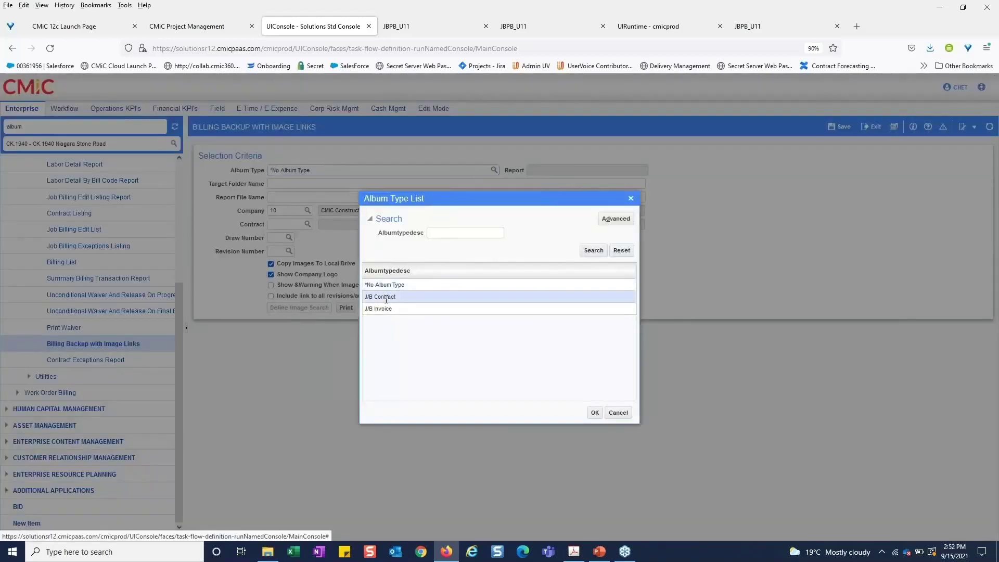
pyautogui.click(595, 412)
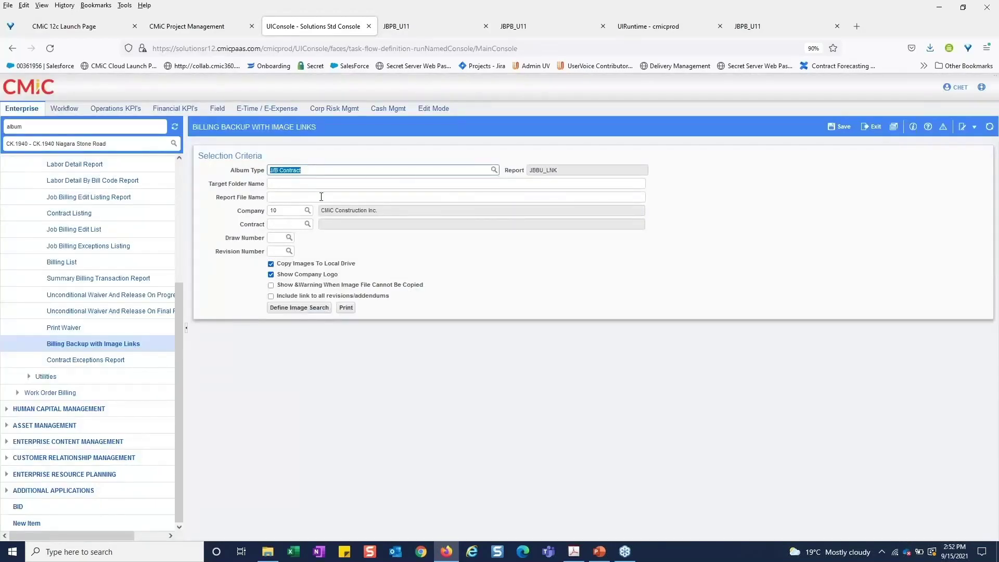
pyautogui.click(231, 200)
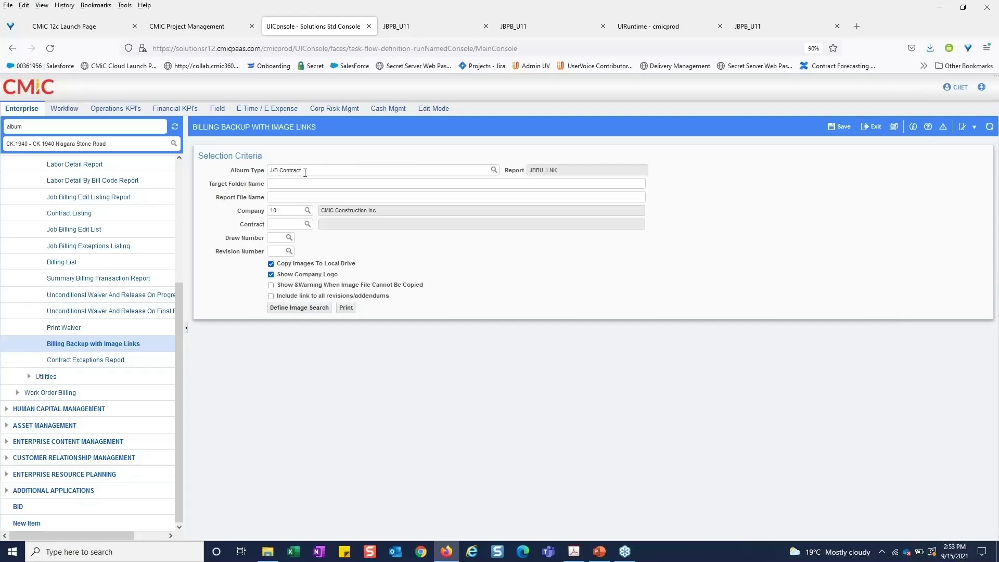
# Enter CK.1940.Draw.1 as both the target folder name and the report file name of the billing backup
pyautogui.click(290, 184)
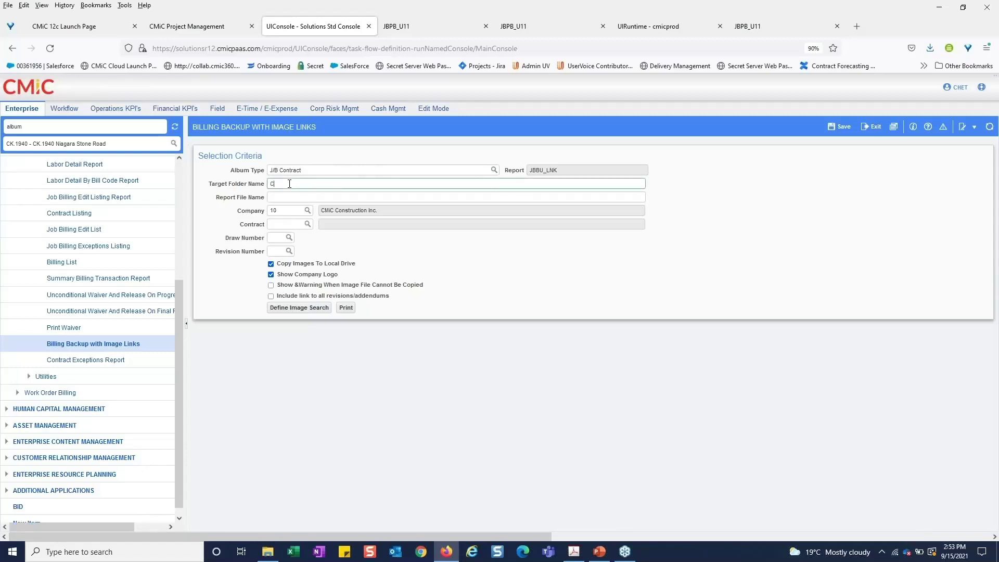
pyautogui.write('CK.1940')
pyautogui.moveTo(298, 183); pyautogui.dragTo(269, 185)
pyautogui.click(292, 197)
pyautogui.write('CK.1940 Draw.1')
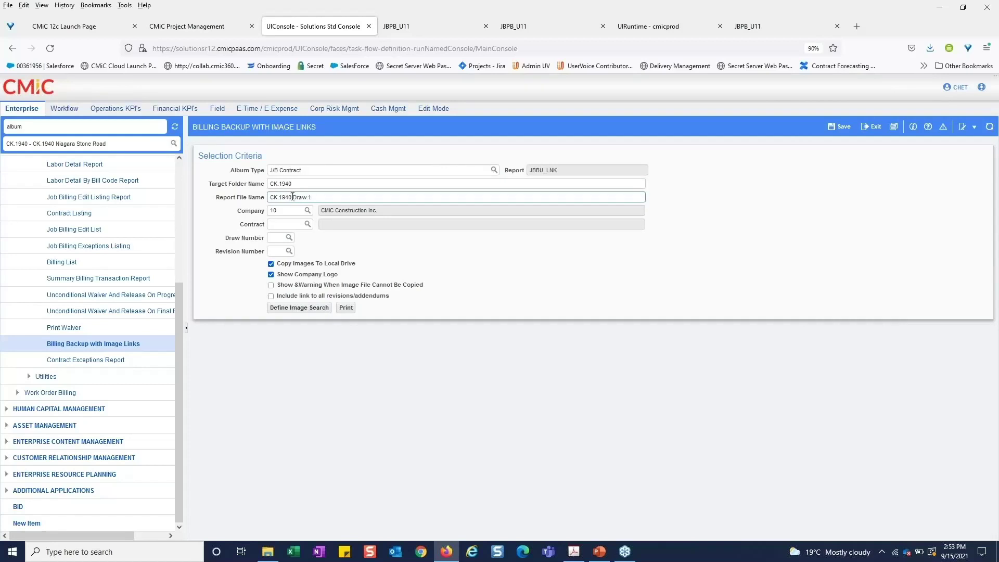
pyautogui.click(294, 184)
pyautogui.write('Draw.1')
# Set the billing backup's contract to CK.1940, using draw number 1 and revision number 0
pyautogui.click(285, 224)
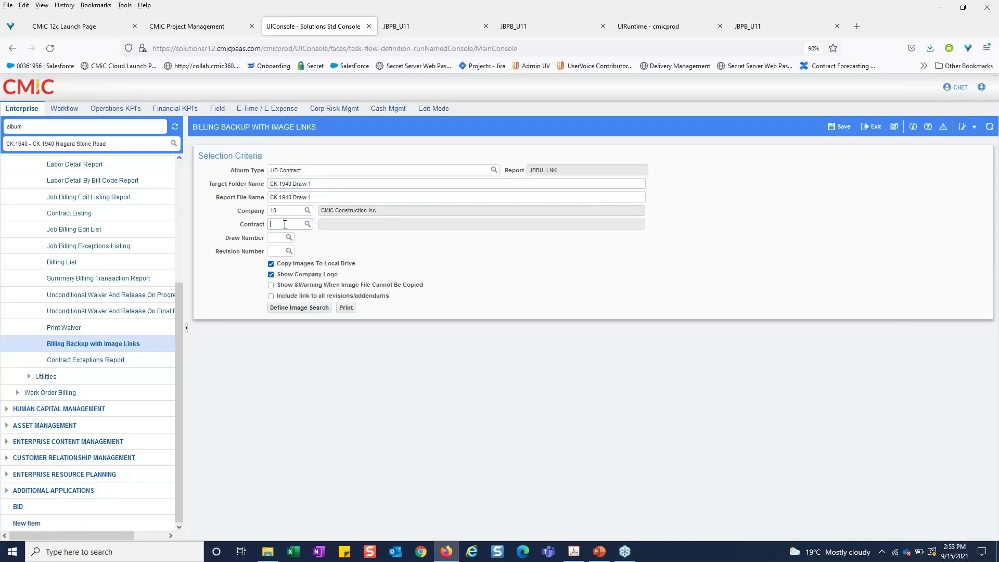
pyautogui.write('ck.1940')
pyautogui.press('Tab')
pyautogui.press('Tab')
pyautogui.press('Tab')
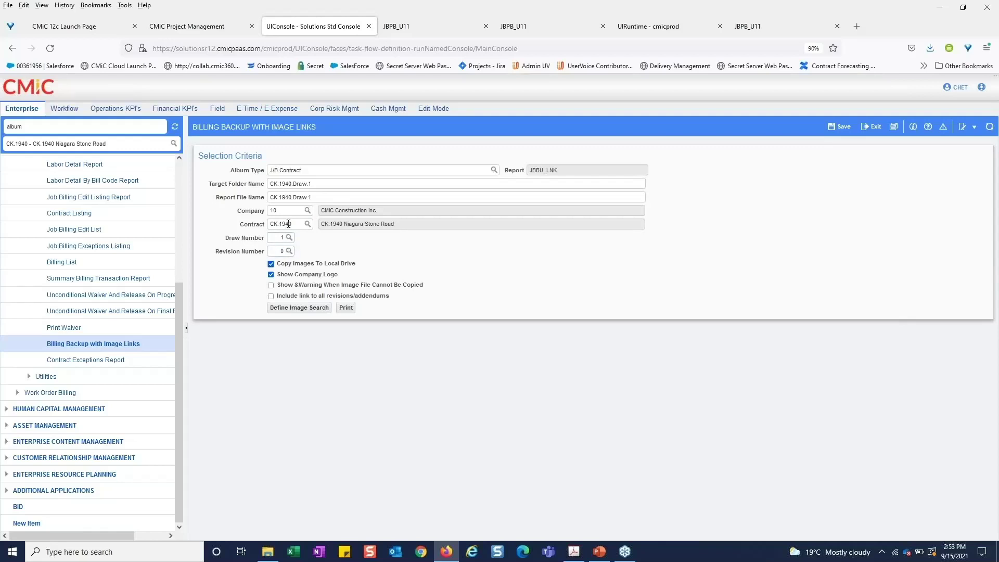
pyautogui.click(443, 265)
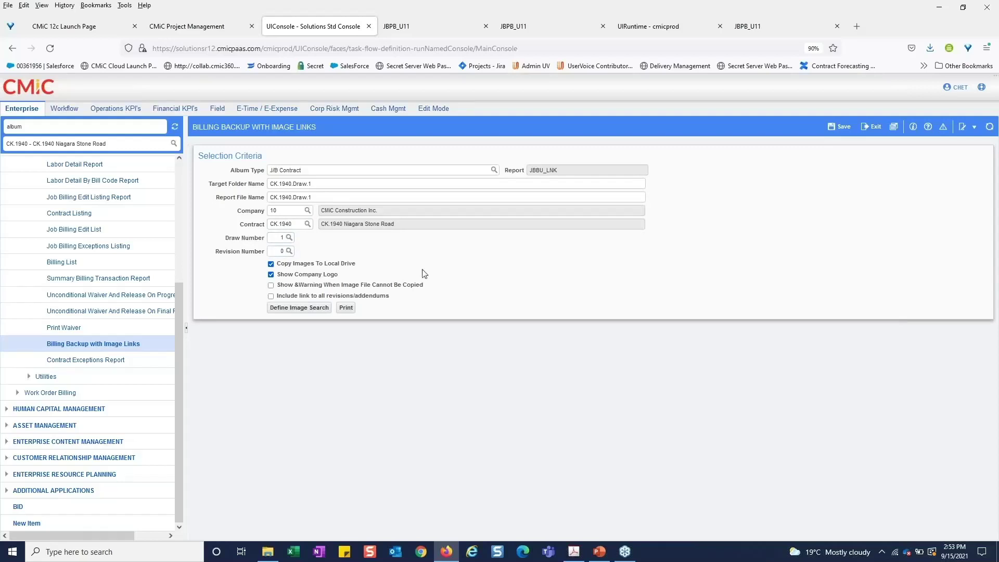
# Open the image search definition for the billing backup and review its searches, document types and conditions
pyautogui.click(294, 310)
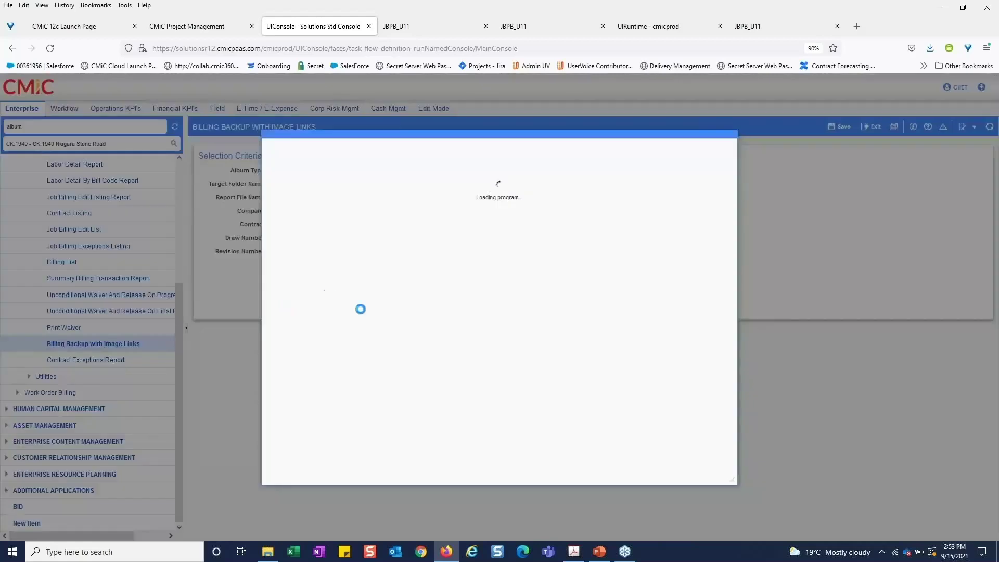
pyautogui.click(511, 280)
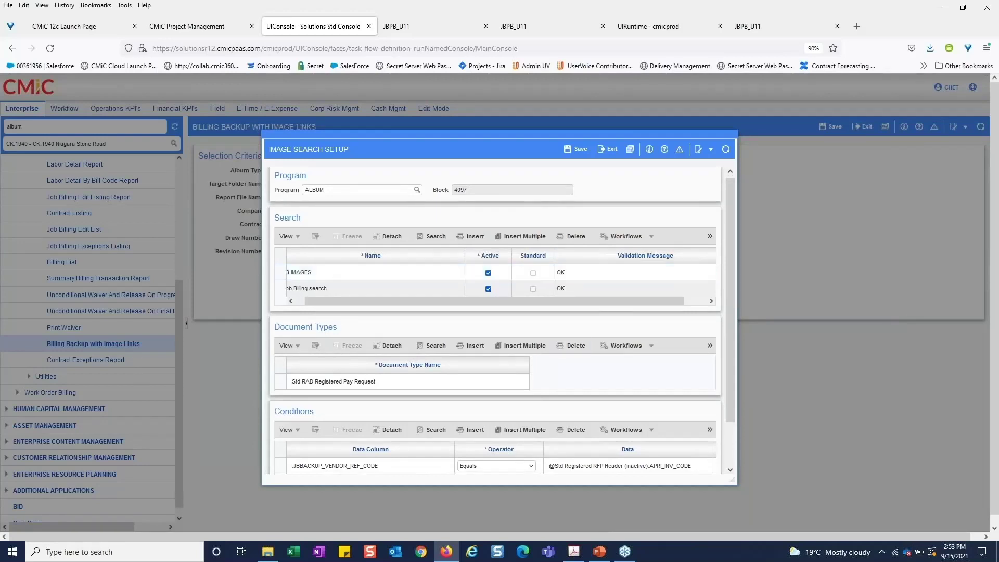
pyautogui.scroll(-1, 495, 312)
pyautogui.scroll(1, 498, 320)
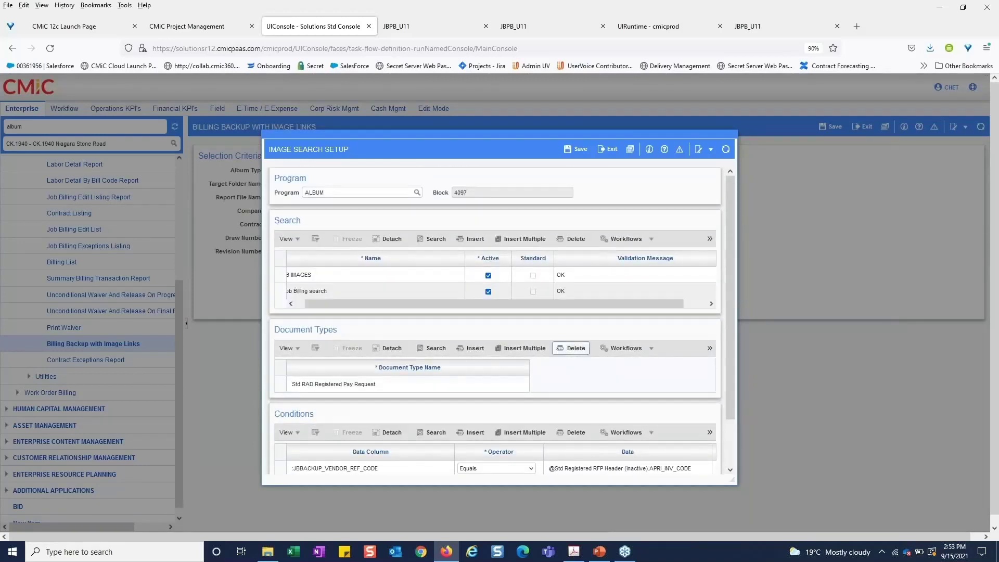
# Compare the JB IMAGES and Job Billing search definitions in the image search setup
pyautogui.moveTo(492, 304); pyautogui.dragTo(438, 307)
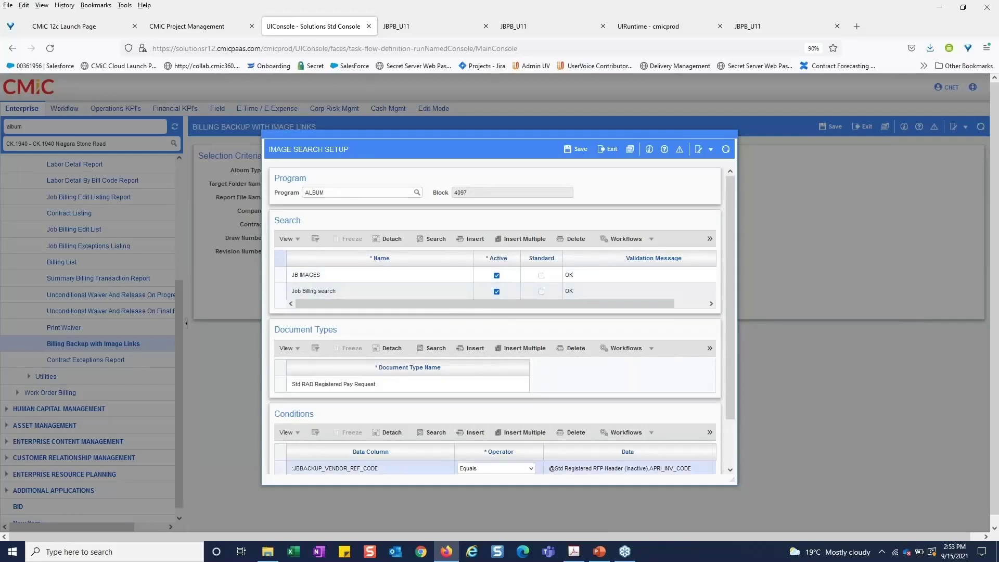
pyautogui.click(364, 275)
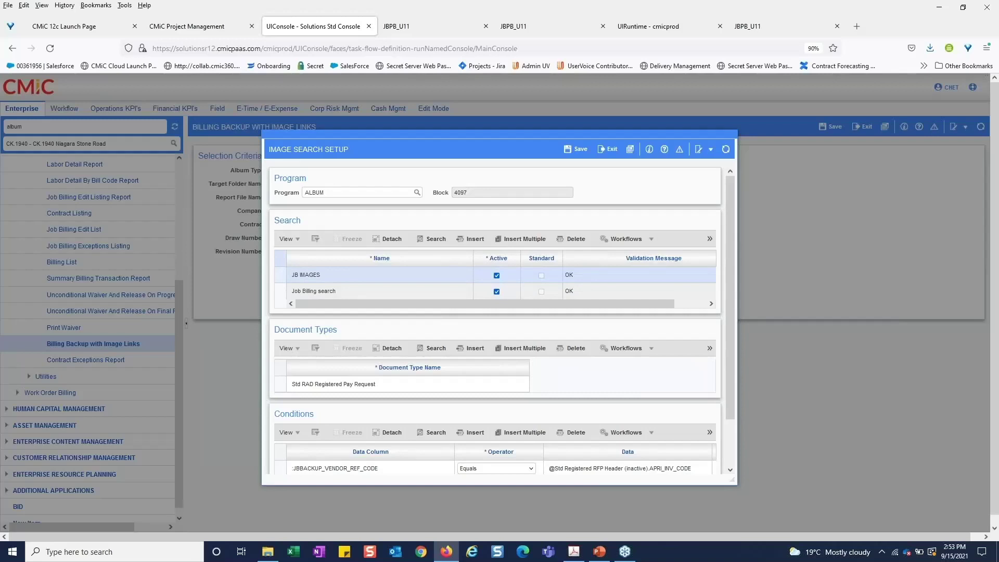
pyautogui.click(364, 291)
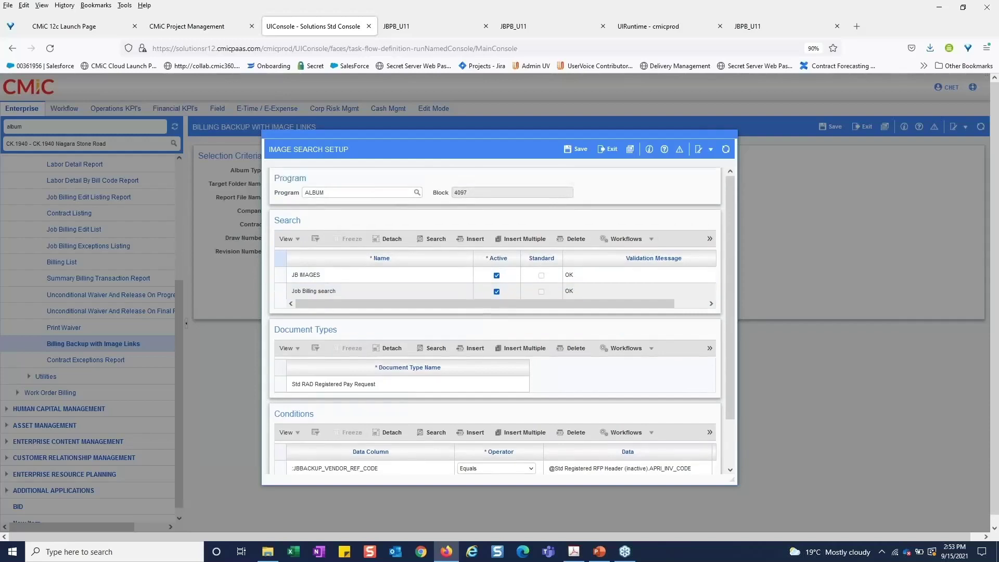
pyautogui.click(365, 275)
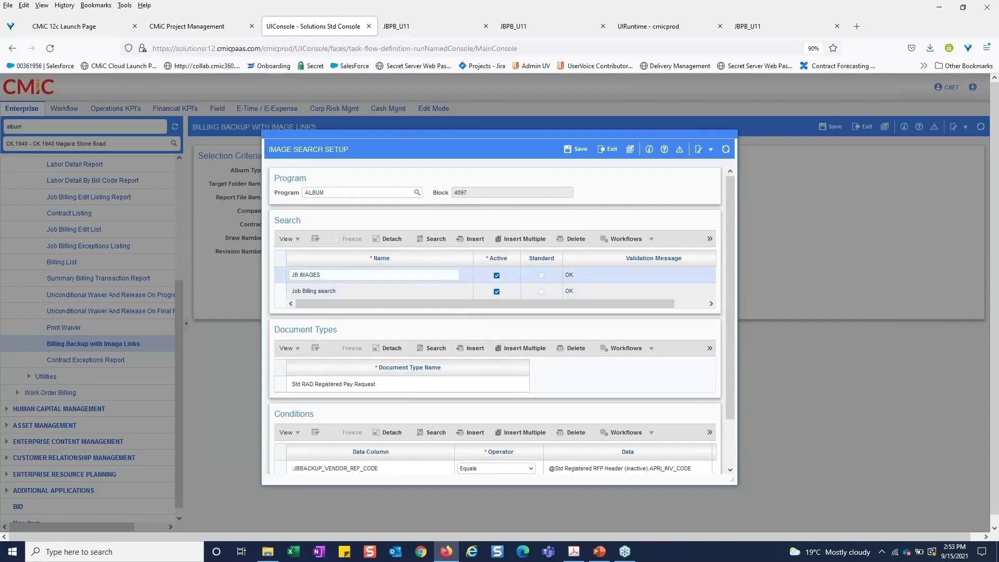
pyautogui.click(364, 290)
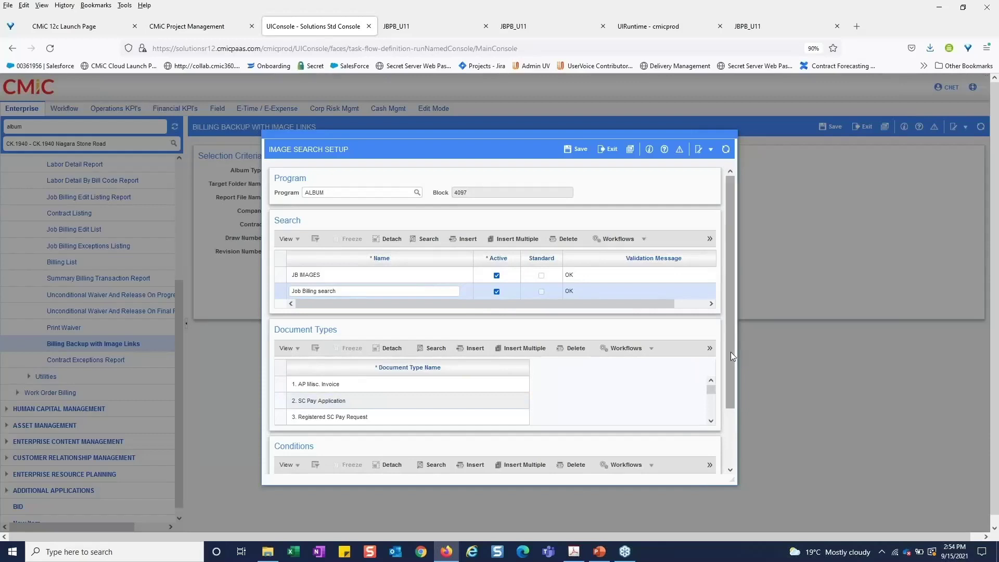
# Review the document types of the Job Billing search and the Registered SC Pay Request conditions, and exit the image search setup
pyautogui.scroll(-1, 730, 352)
pyautogui.scroll(-3, 736, 378)
pyautogui.moveTo(285, 277); pyautogui.dragTo(343, 285)
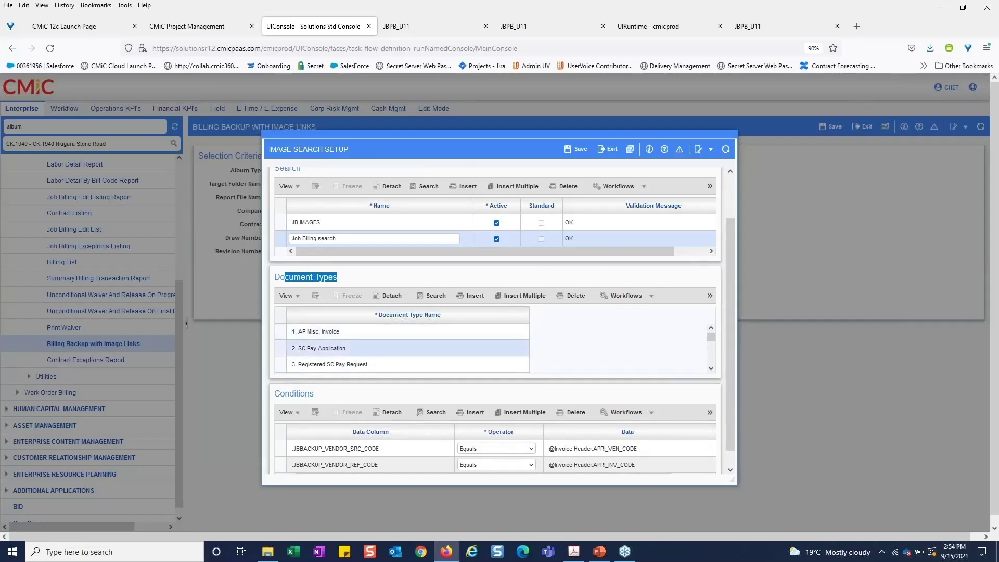
pyautogui.click(396, 364)
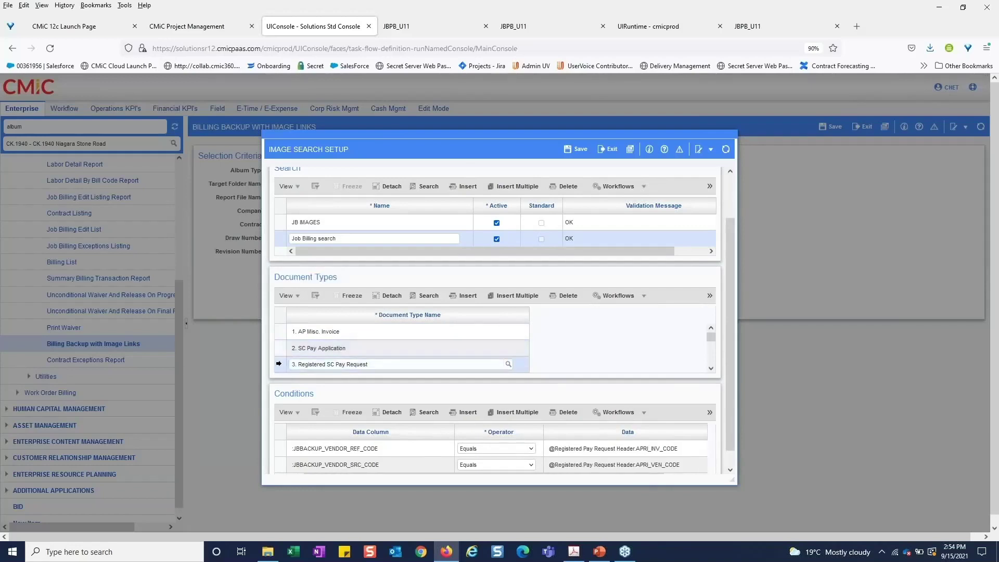
pyautogui.click(711, 368)
pyautogui.click(710, 368)
pyautogui.click(711, 368)
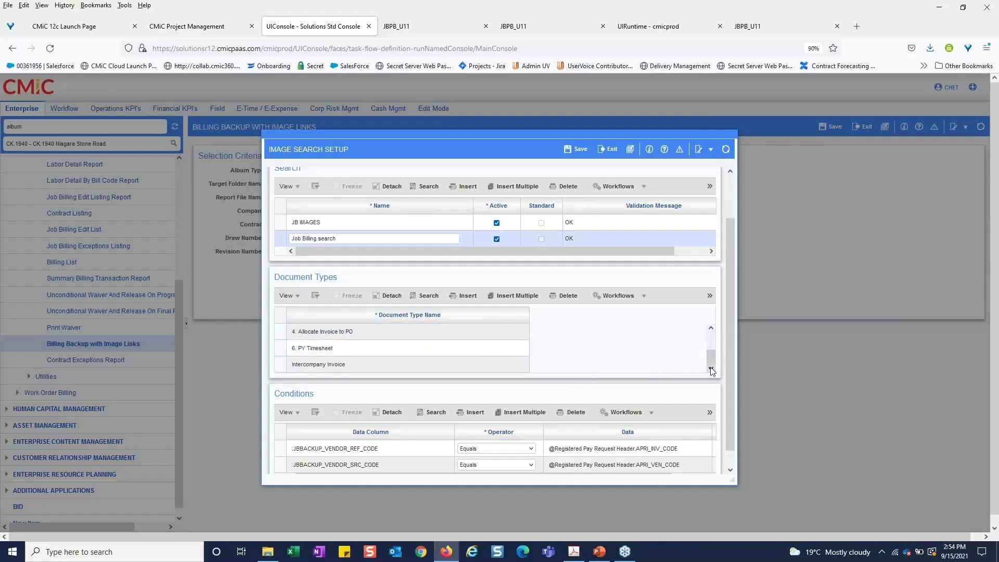
pyautogui.moveTo(710, 358); pyautogui.dragTo(710, 348)
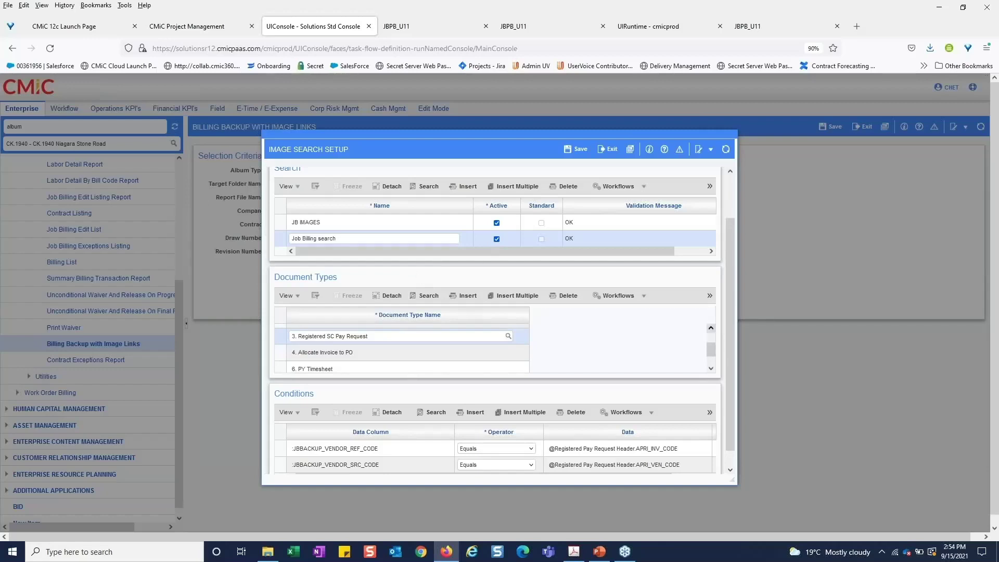
pyautogui.moveTo(733, 341); pyautogui.dragTo(734, 396)
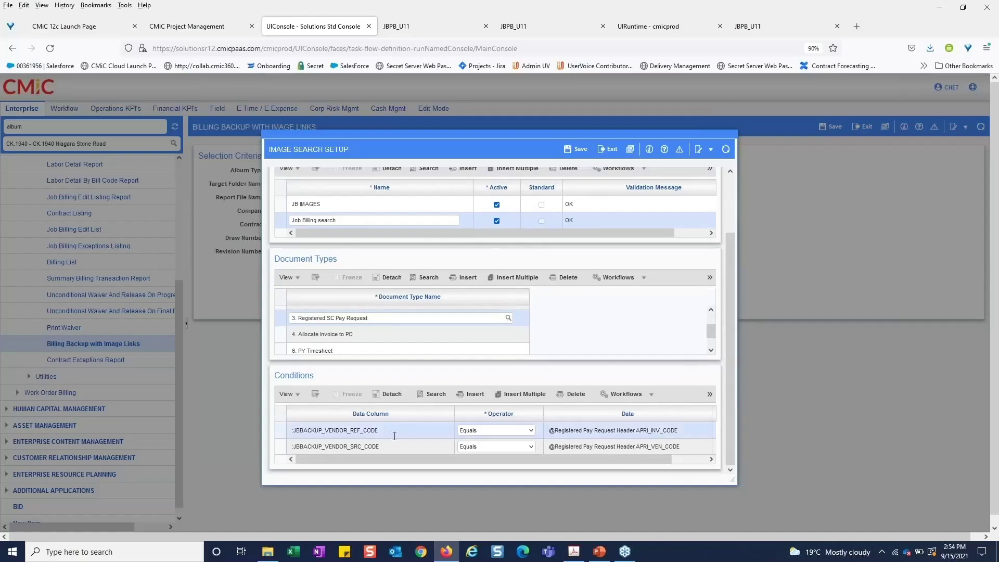
pyautogui.click(287, 433)
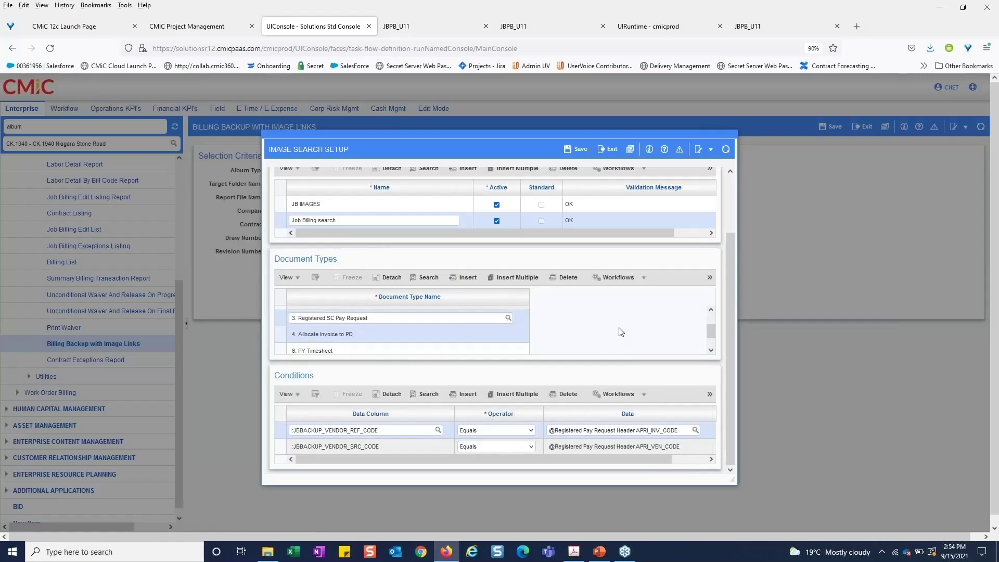
pyautogui.click(607, 149)
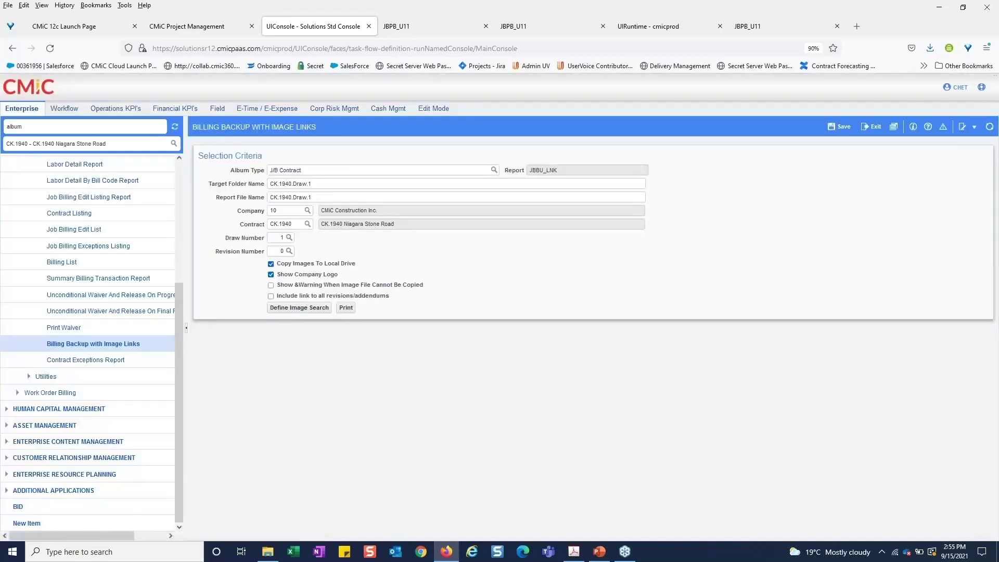
# Switch to CMiC Project Management and make CK.1940 Niagara Stone Road the current project
pyautogui.click(194, 26)
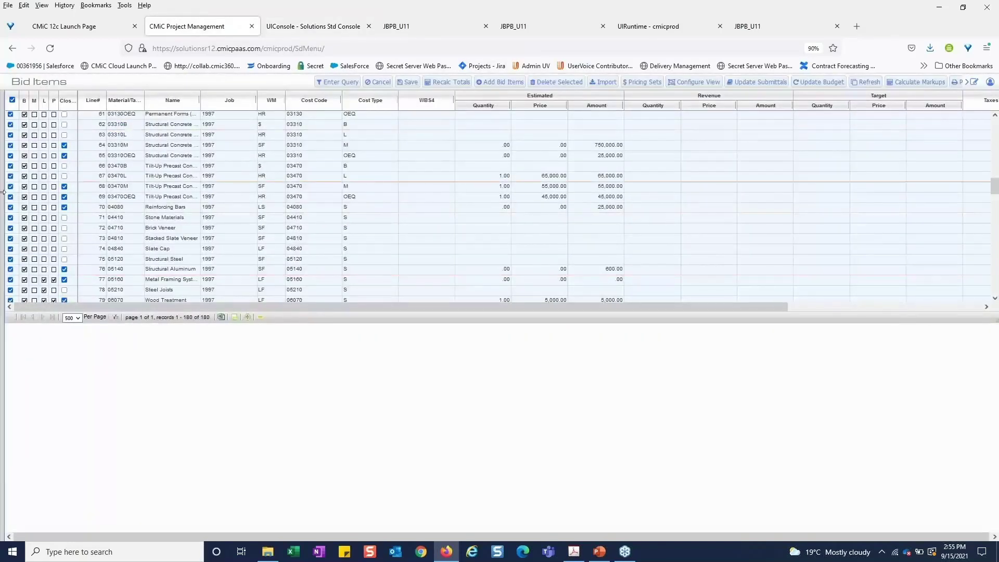
pyautogui.moveTo(101, 200); pyautogui.dragTo(151, 208)
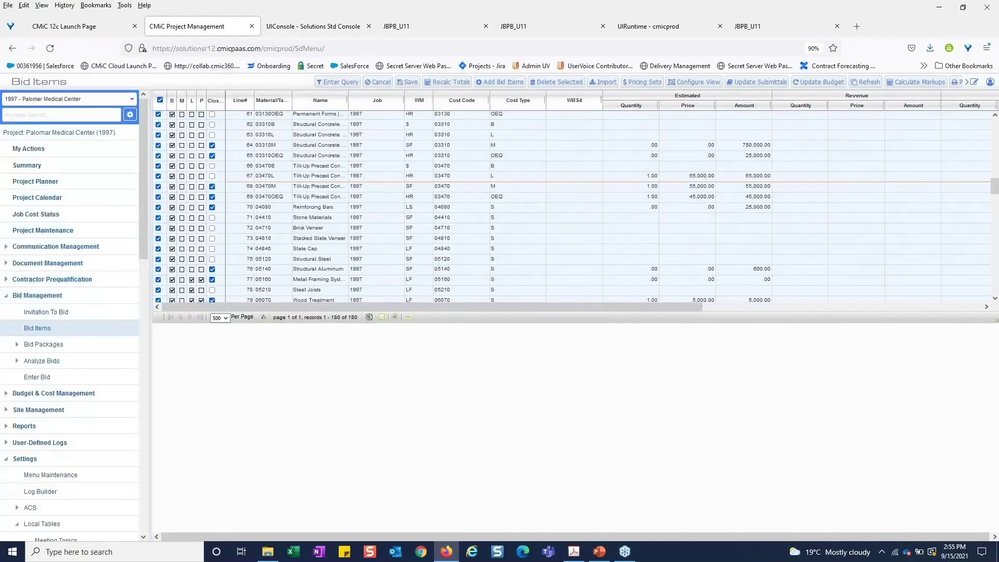
pyautogui.click(130, 101)
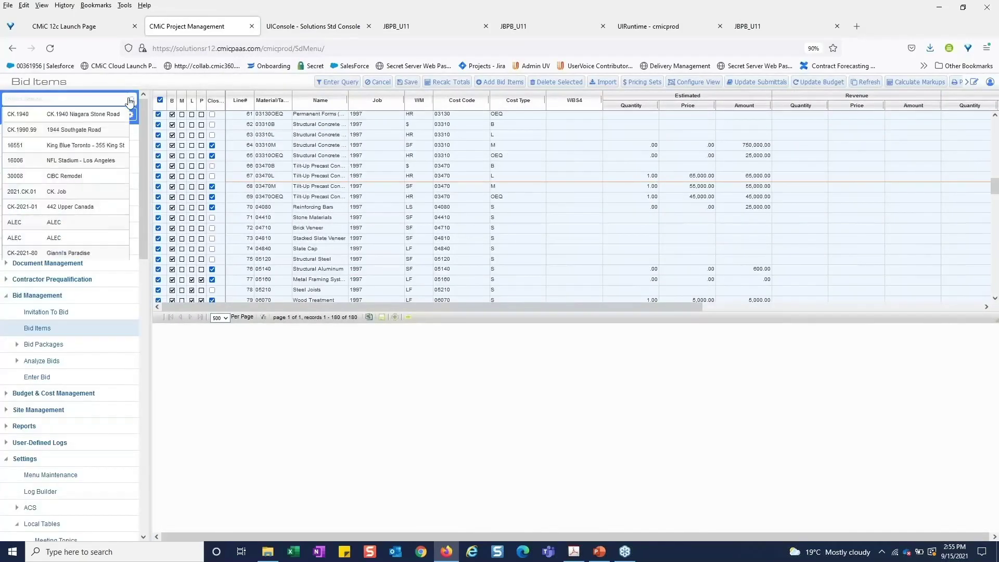
pyautogui.click(74, 120)
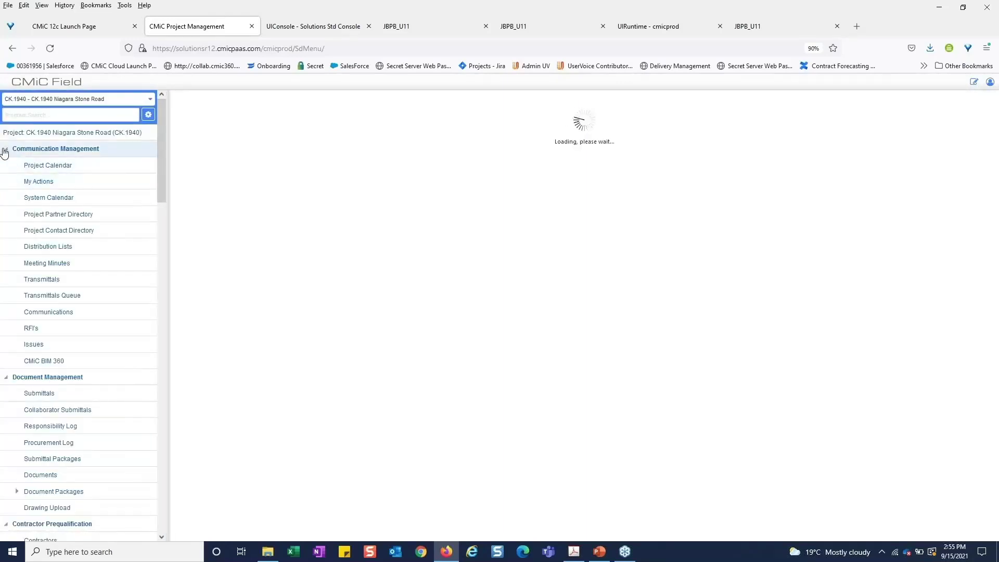
# Open the project's Request For Payment log under Budget & Cost Management
pyautogui.click(5, 149)
pyautogui.click(6, 166)
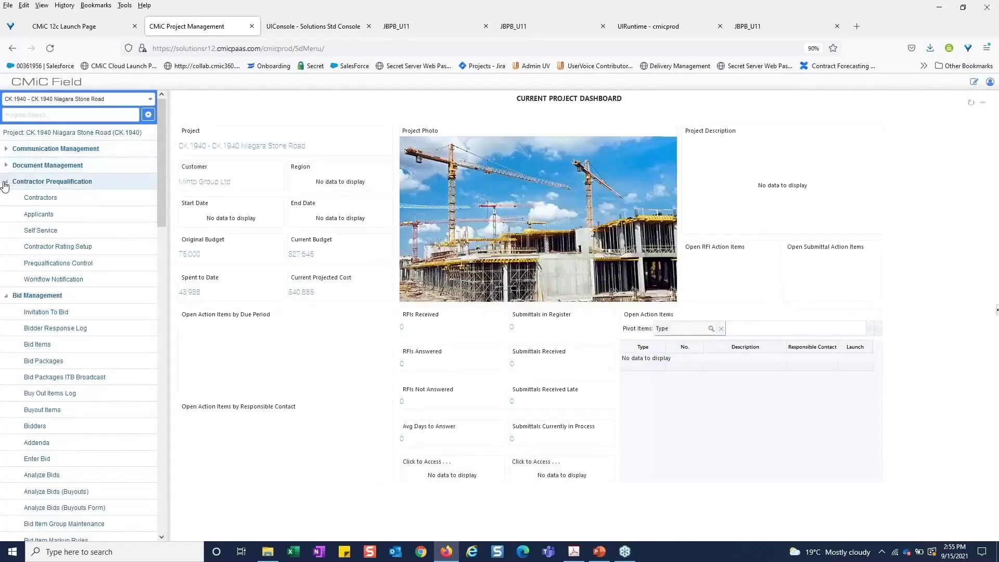
pyautogui.click(5, 183)
pyautogui.click(6, 199)
pyautogui.click(47, 327)
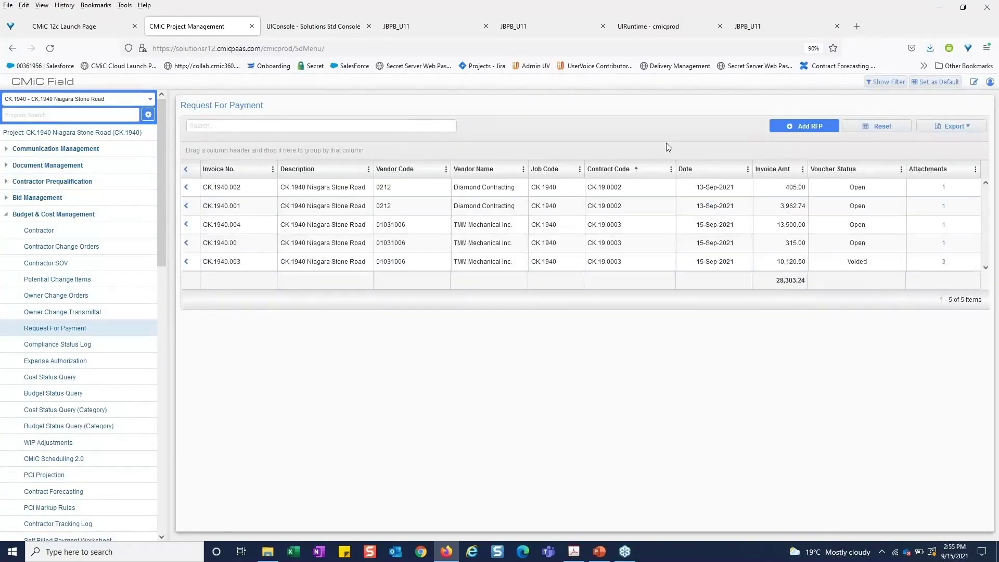
# Add a new request for payment for vendor Diamond Contracting against its Concrete contract
pyautogui.click(796, 126)
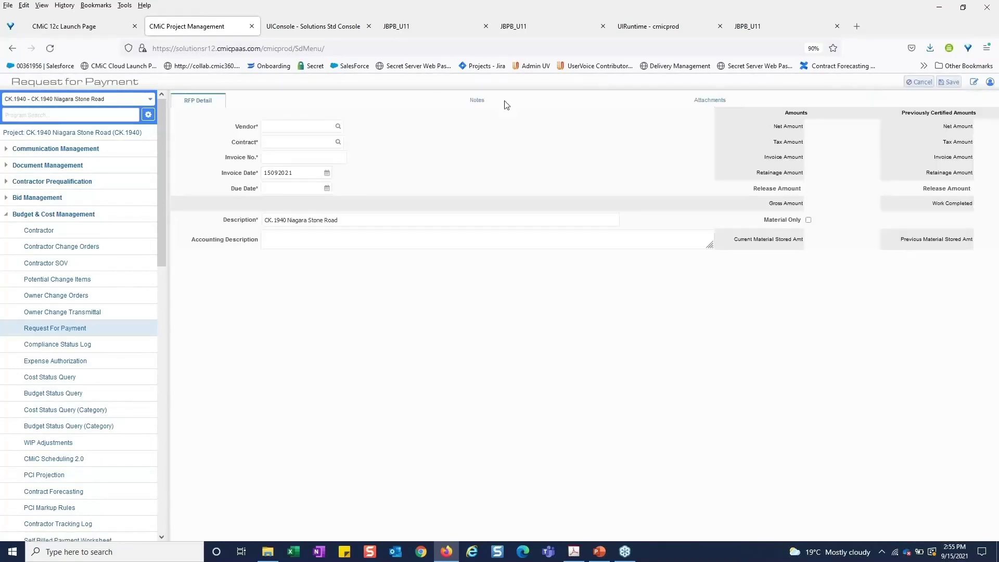
pyautogui.click(338, 126)
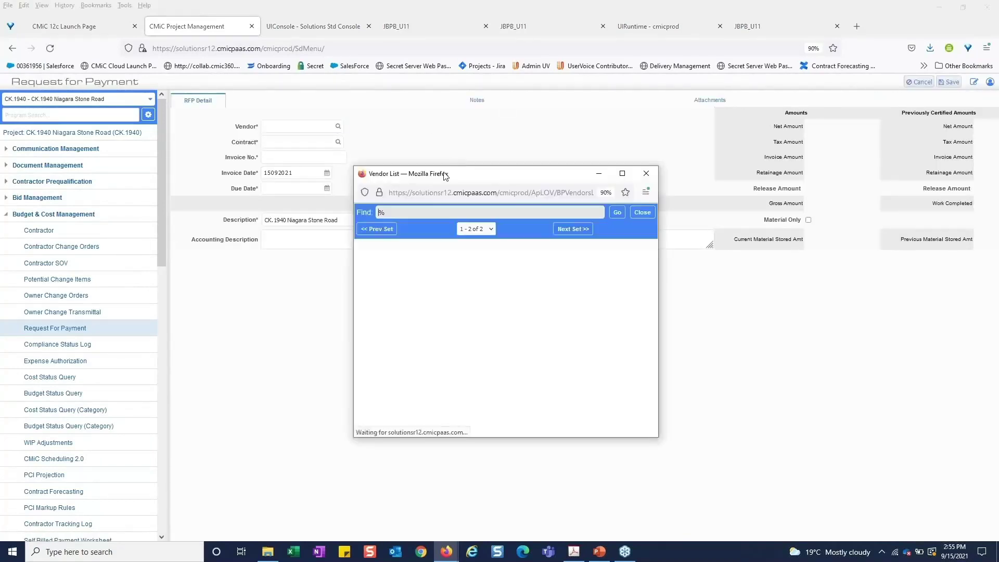
pyautogui.click(436, 267)
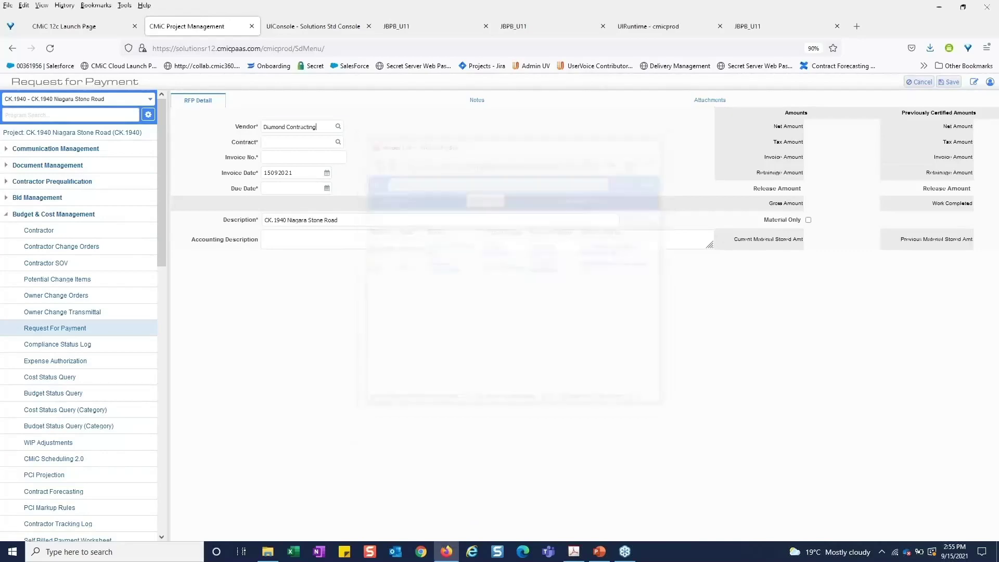
pyautogui.click(340, 145)
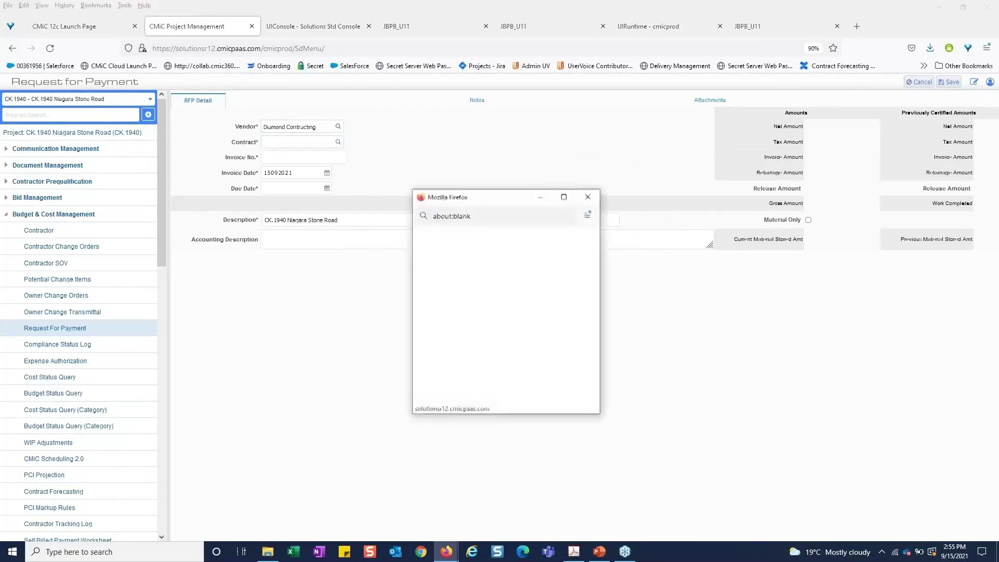
pyautogui.click(534, 279)
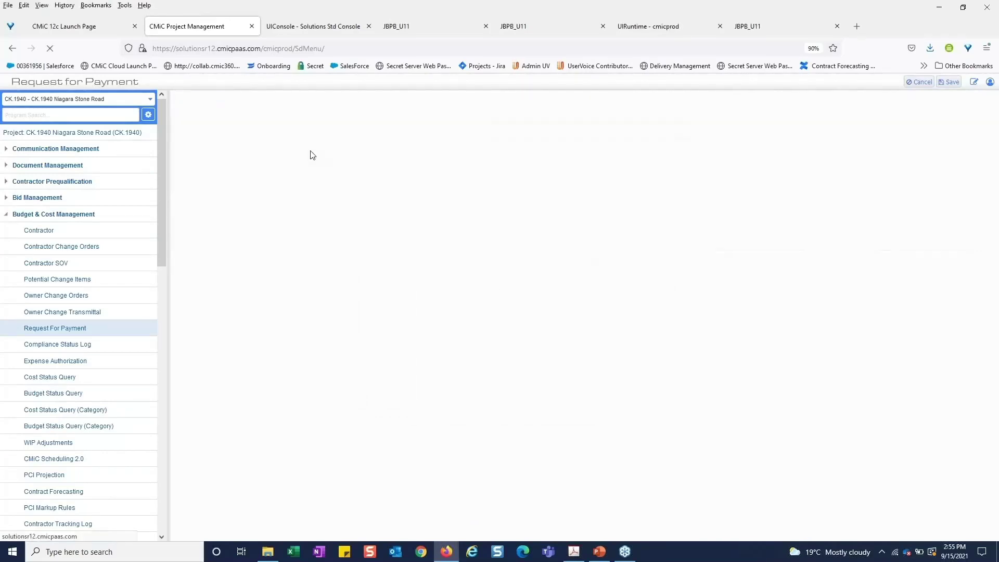
# Enter invoice number CK.1940.005 and RFP as the accounting description of the request for payment
pyautogui.click(305, 157)
pyautogui.write('CK.1940.0')
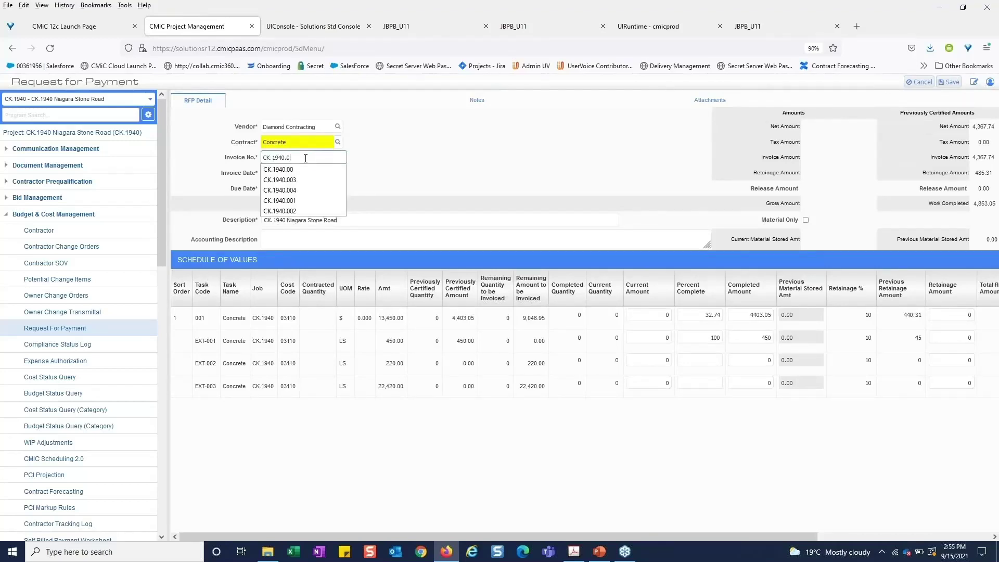
pyautogui.write('05')
pyautogui.click(413, 168)
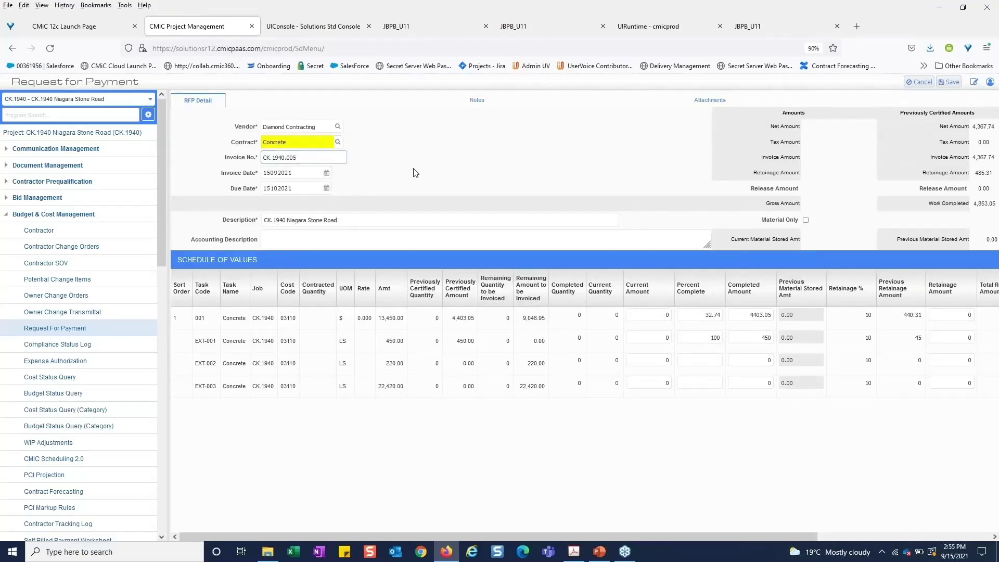
pyautogui.click(377, 227)
# Set the current amount of schedule of values task 001 to 1200
pyautogui.click(646, 318)
pyautogui.write('1200')
pyautogui.moveTo(647, 317); pyautogui.dragTo(695, 321)
pyautogui.press('Return')
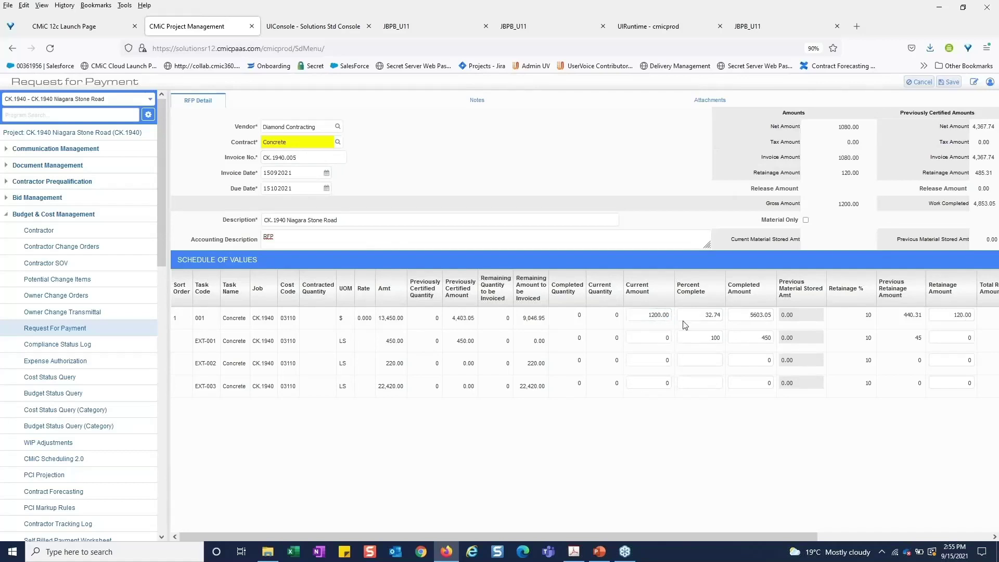
# Try to bill a current amount of 120 on schedule of values line EXT-001
pyautogui.click(657, 342)
pyautogui.press('Return')
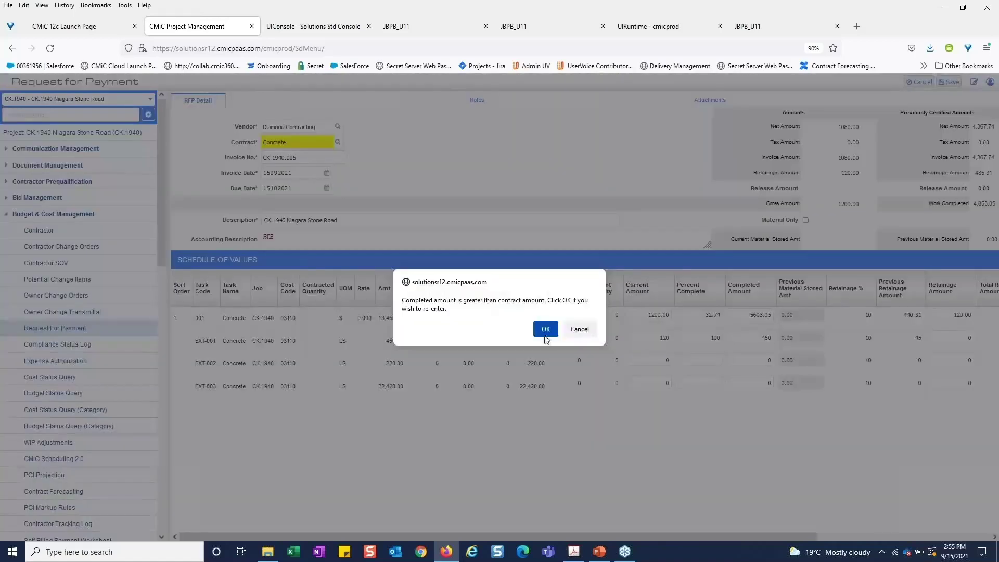
pyautogui.click(543, 333)
# Set the current amounts to 220 for EXT-002 and 15000 for EXT-003, and save the request for payment
pyautogui.click(653, 360)
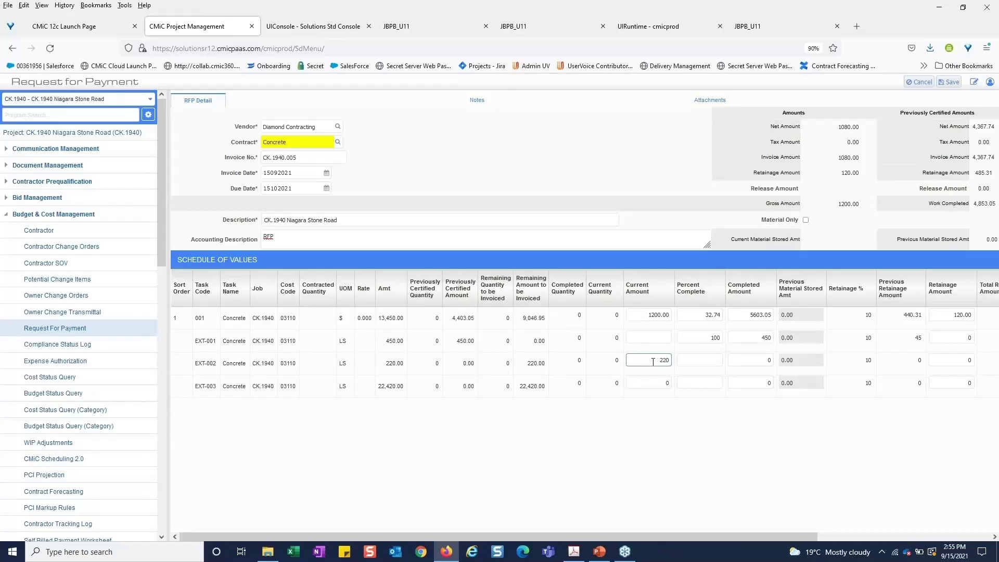
pyautogui.write('220')
pyautogui.click(652, 386)
pyautogui.write('15000')
pyautogui.press('Tab')
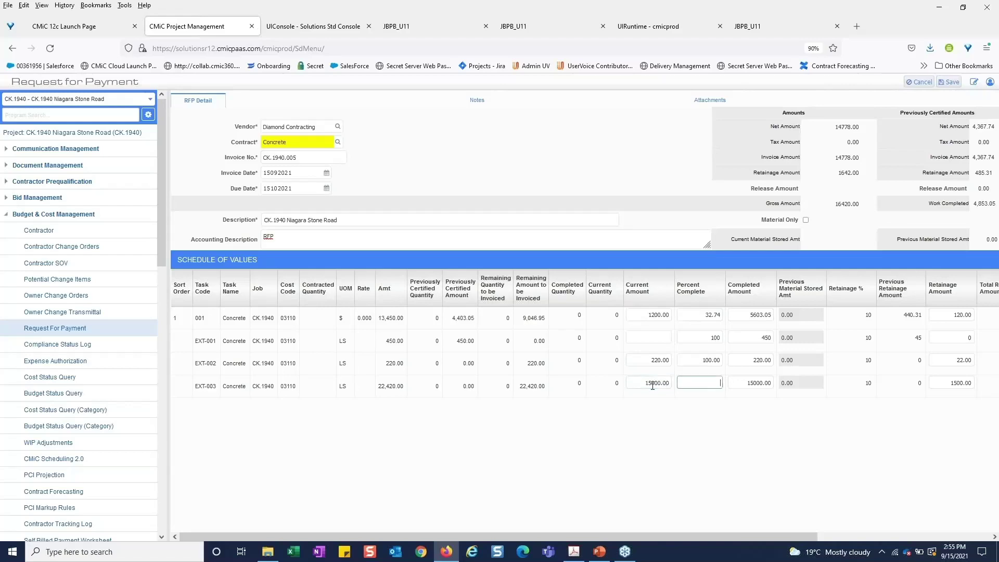
pyautogui.click(948, 82)
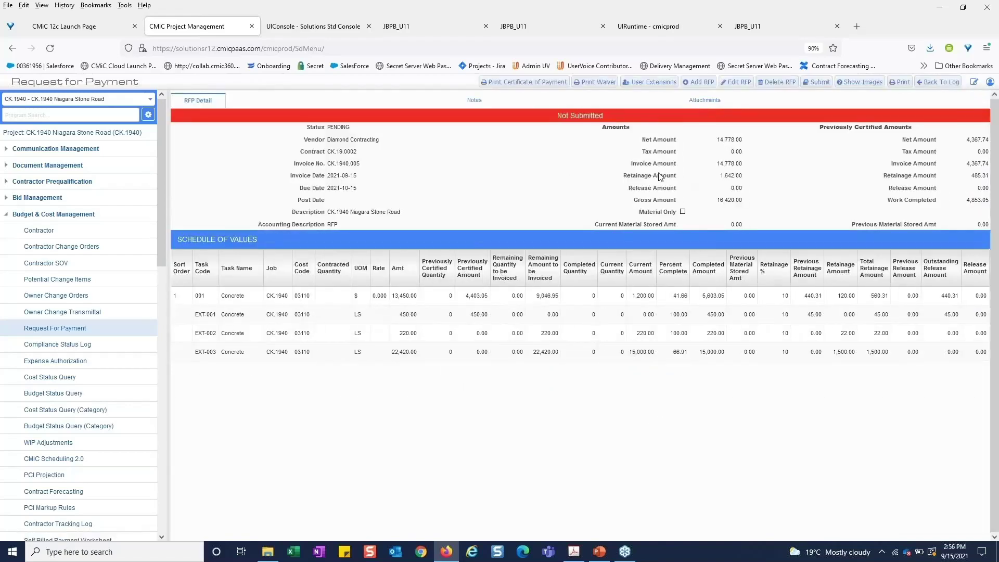
# Choose the file Request for Payment (1) from Downloads for upload to the request for payment's attachments
pyautogui.moveTo(164, 211); pyautogui.dragTo(172, 211)
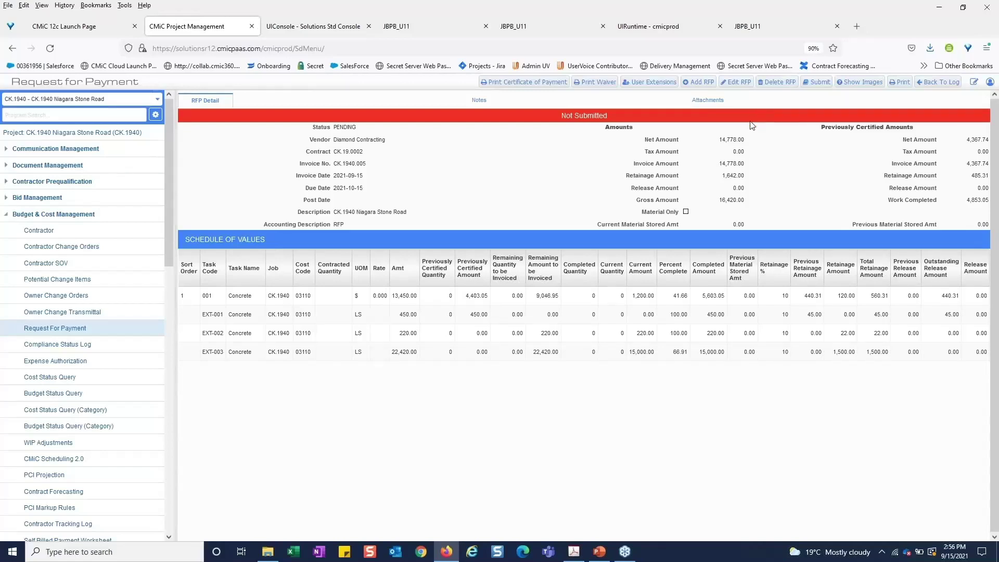
pyautogui.click(709, 100)
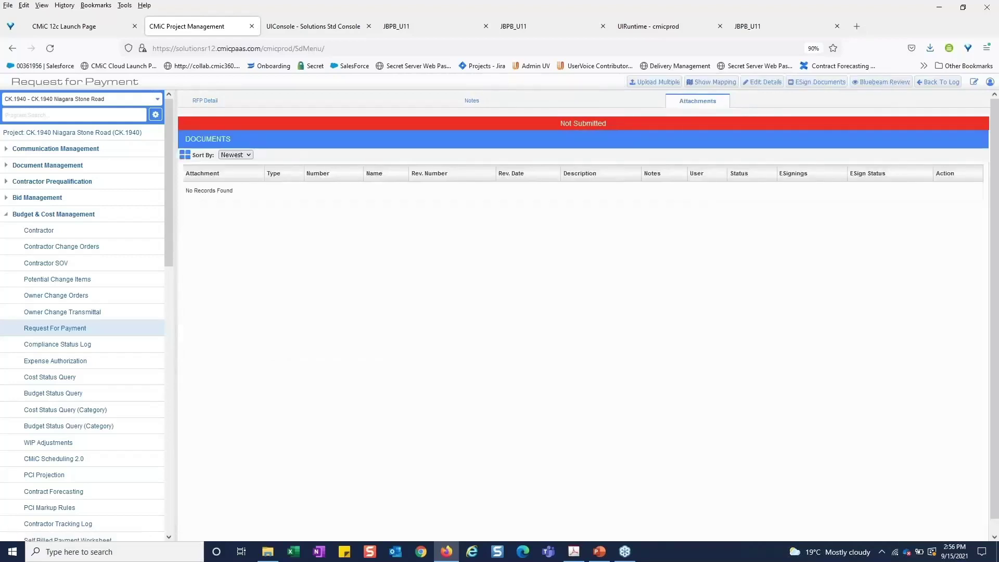
pyautogui.click(639, 83)
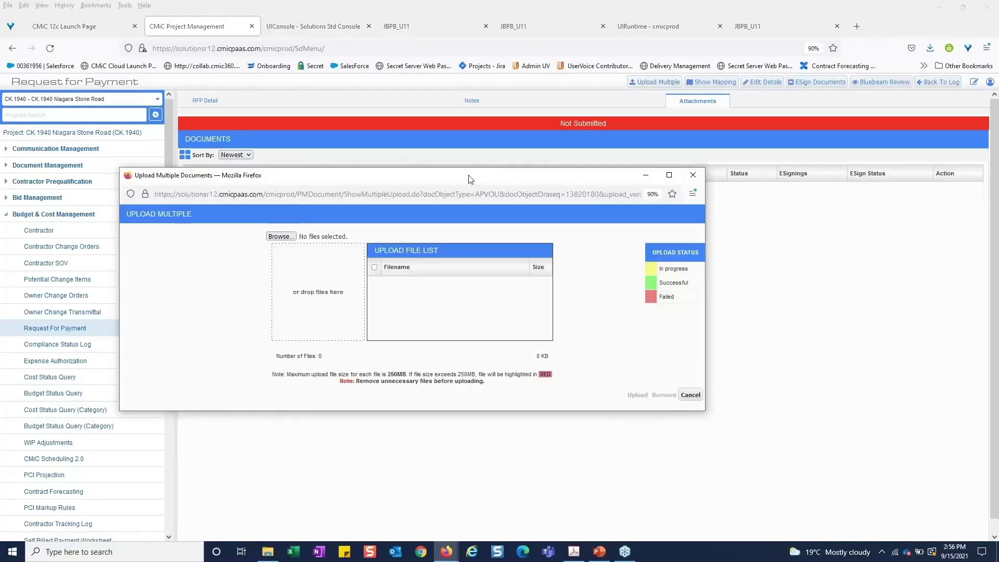
pyautogui.click(341, 184)
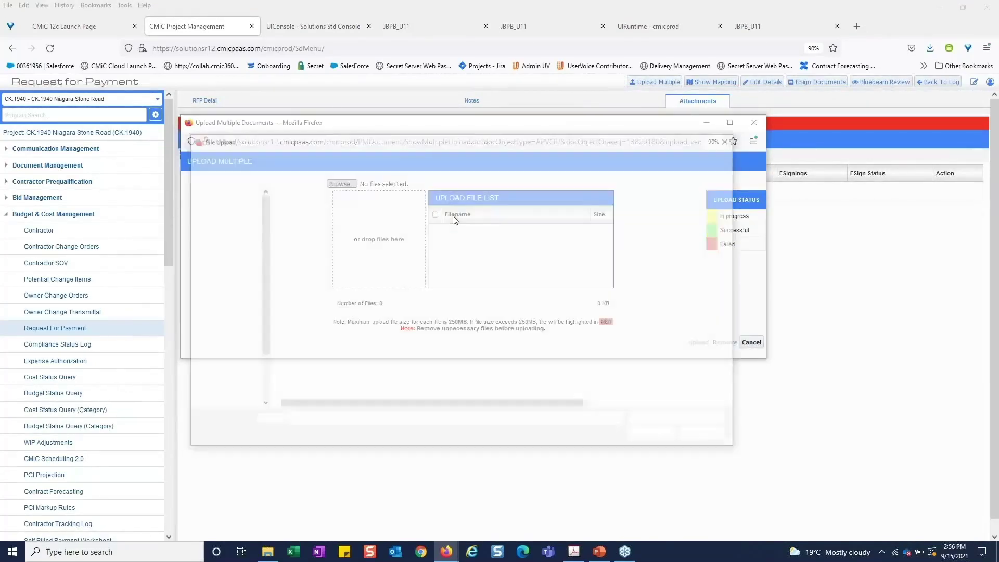
pyautogui.click(331, 232)
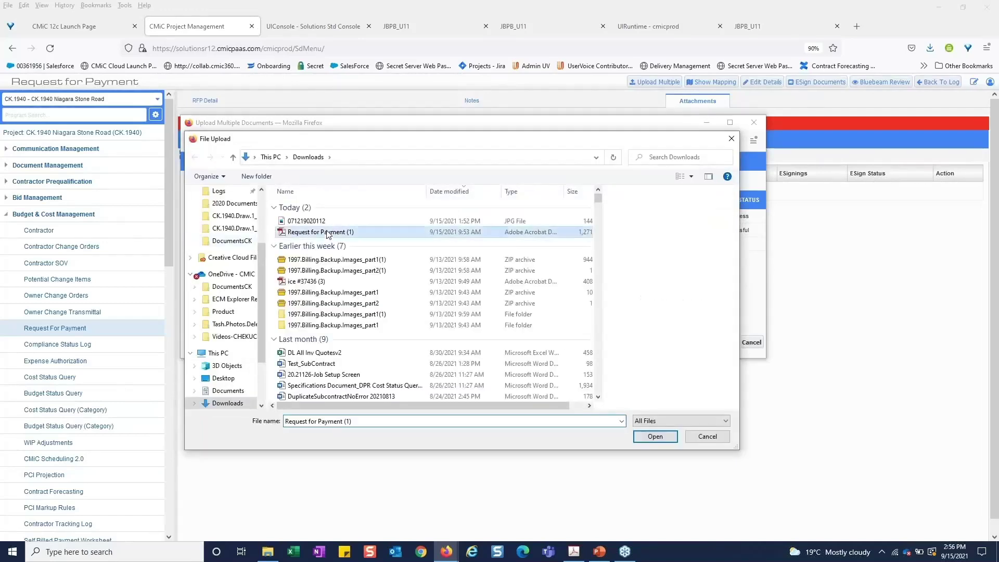
pyautogui.click(655, 436)
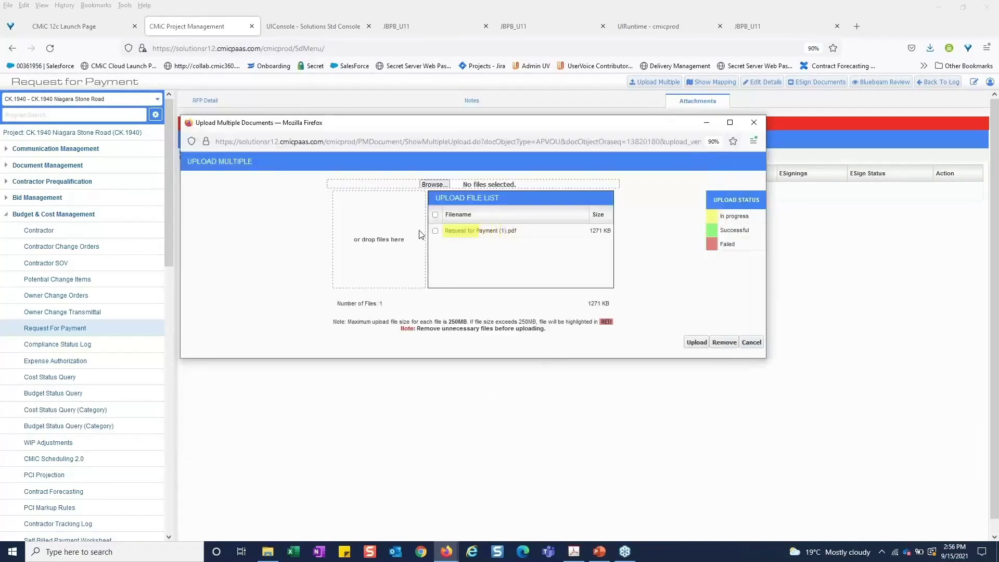
# Upload the selected PDF to the request for payment with the document type Attachment
pyautogui.click(436, 215)
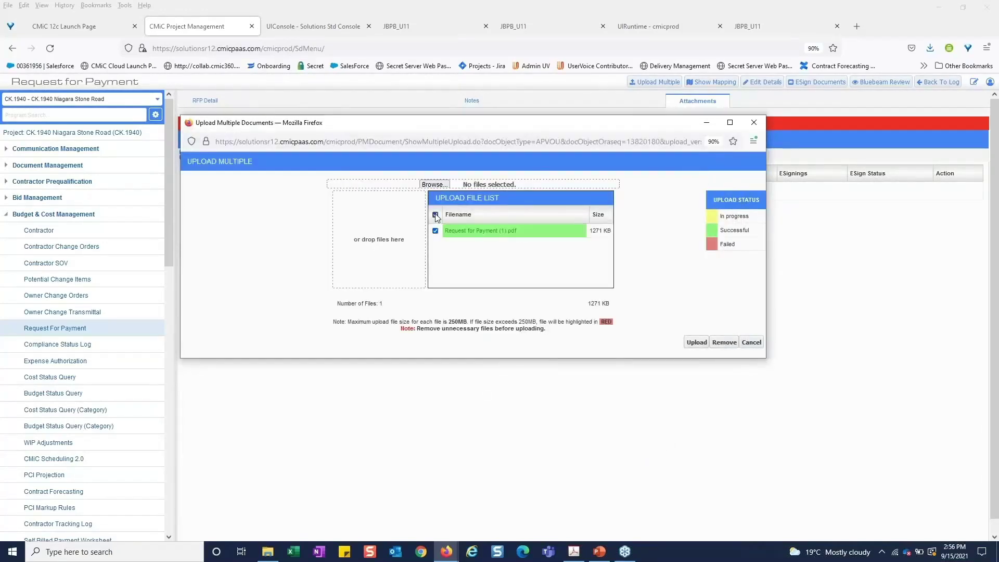
pyautogui.click(697, 342)
pyautogui.click(631, 219)
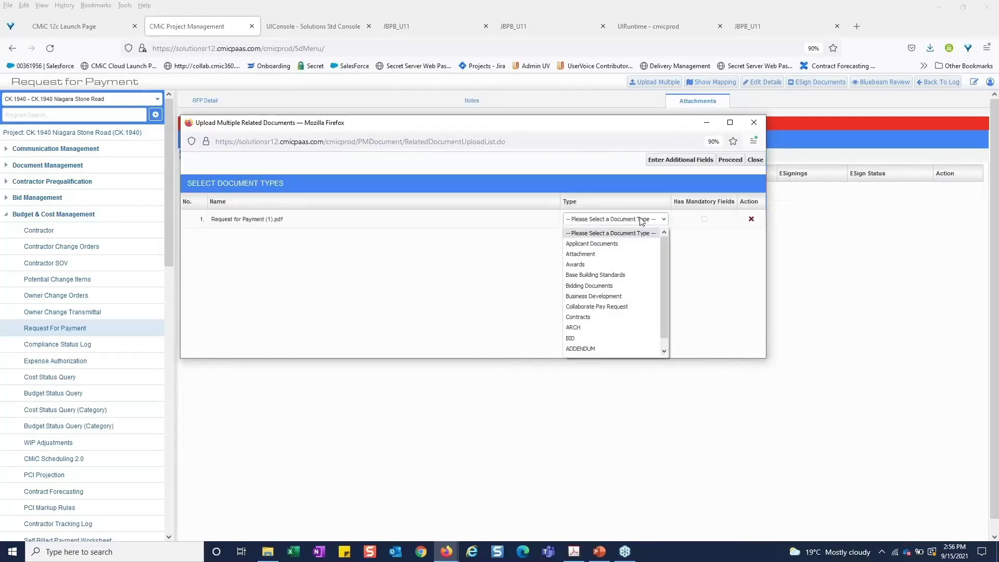
pyautogui.click(589, 257)
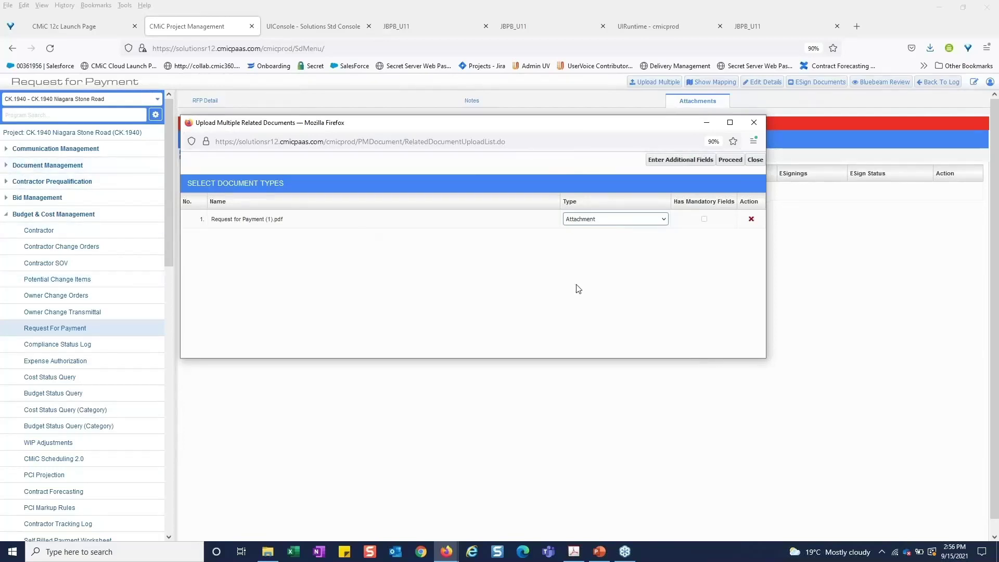
pyautogui.click(730, 159)
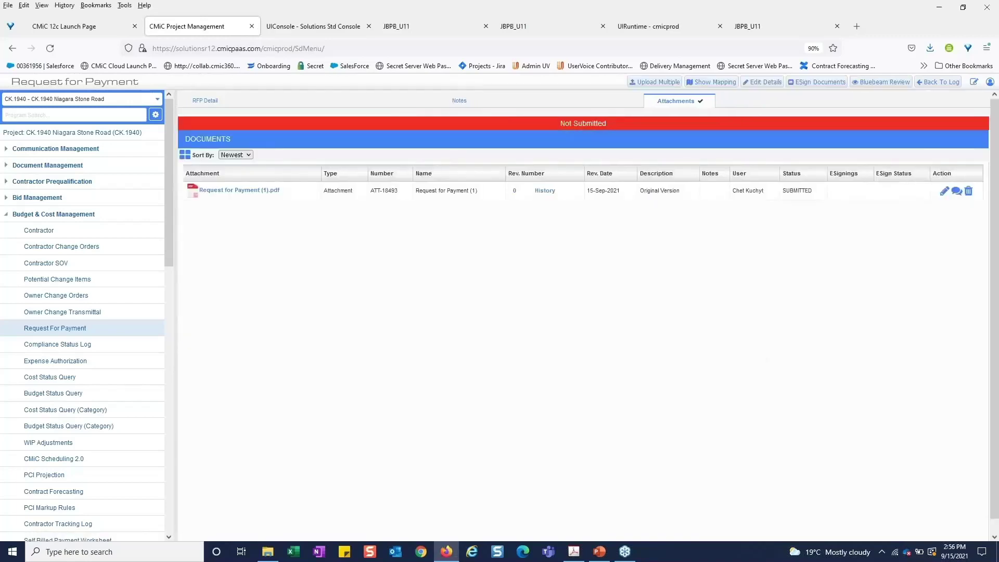
# Switch to the UIConsole and open the Imaging Control setup under Enterprise Content Management
pyautogui.click(294, 27)
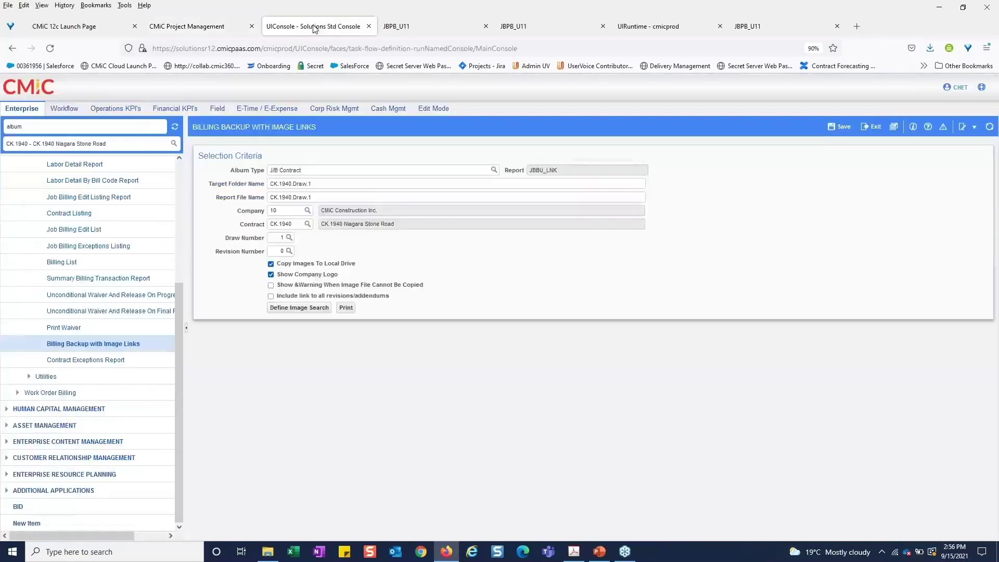
pyautogui.scroll(3, 39, 405)
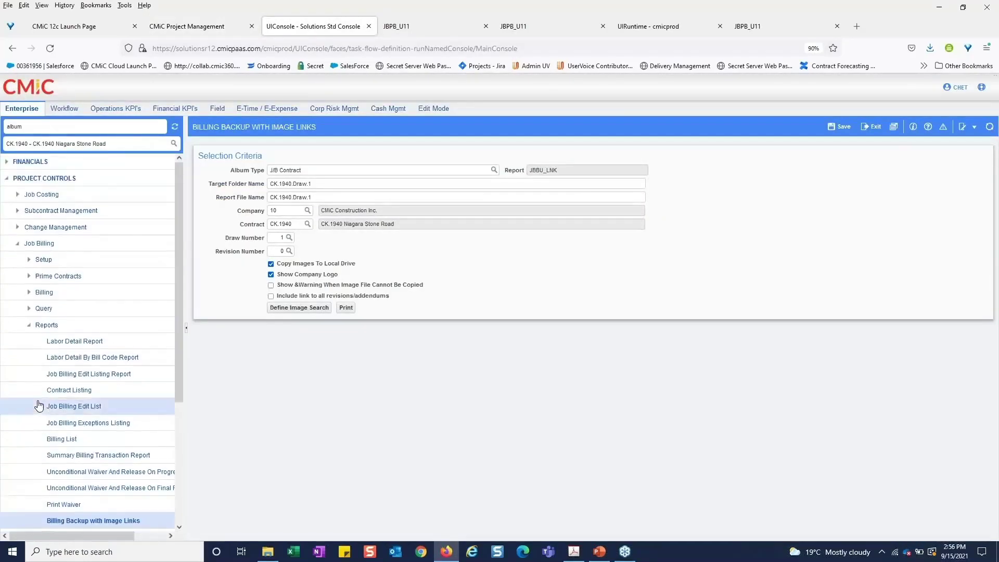
pyautogui.click(17, 243)
pyautogui.click(7, 179)
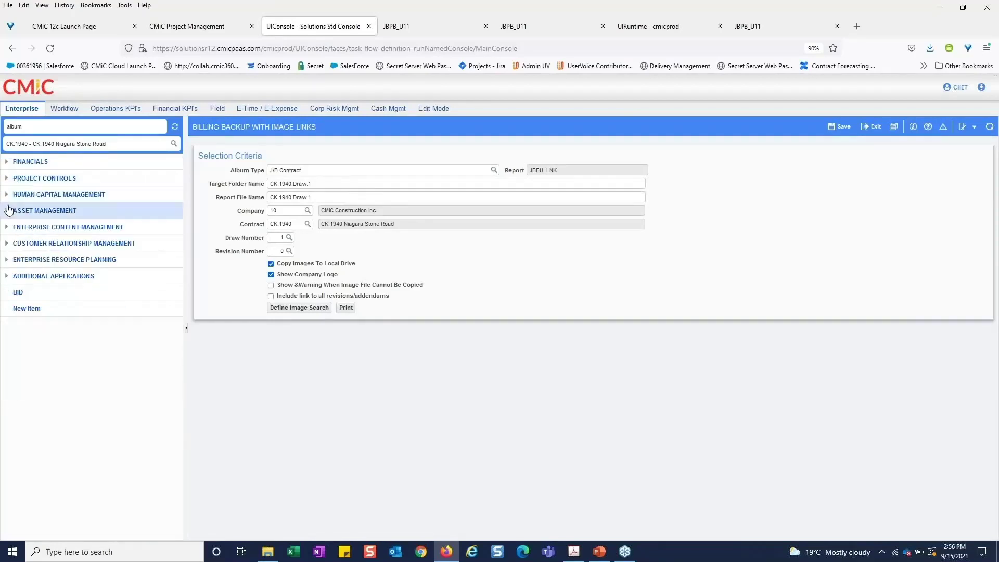
pyautogui.click(7, 227)
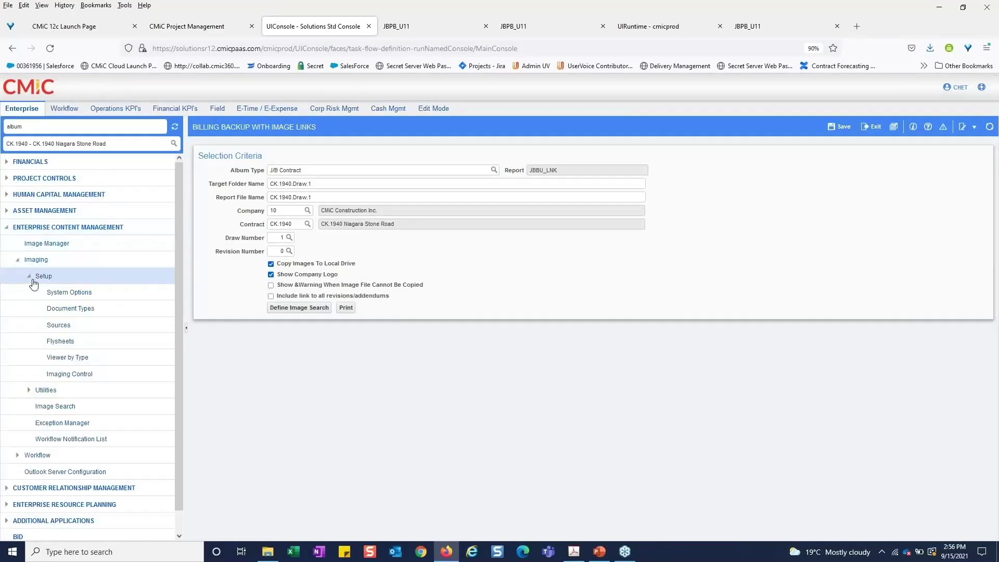
pyautogui.click(64, 374)
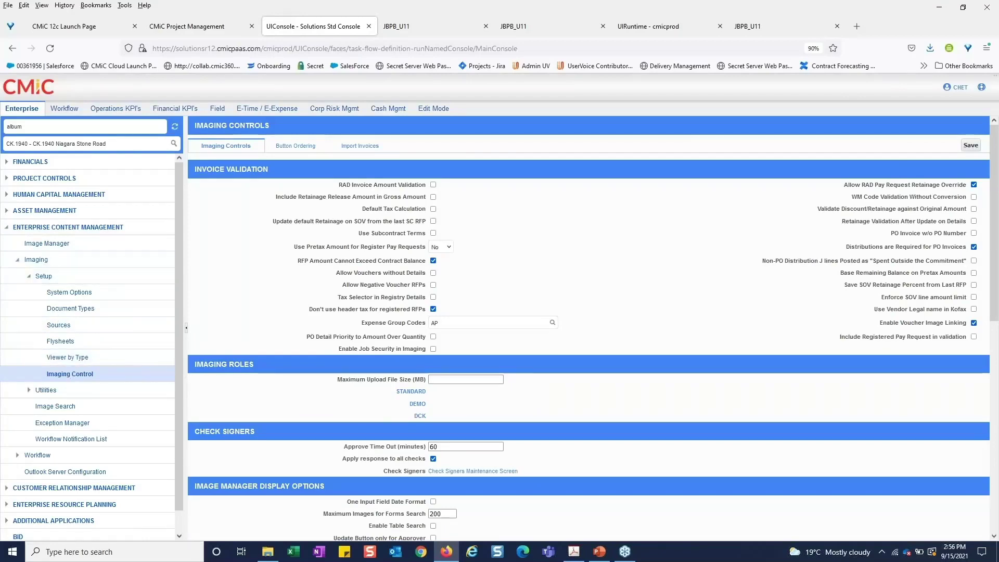
# Examine the Copy PM RFP to Imaging option in the Image Manager section of the imaging controls
pyautogui.scroll(-9, 588, 327)
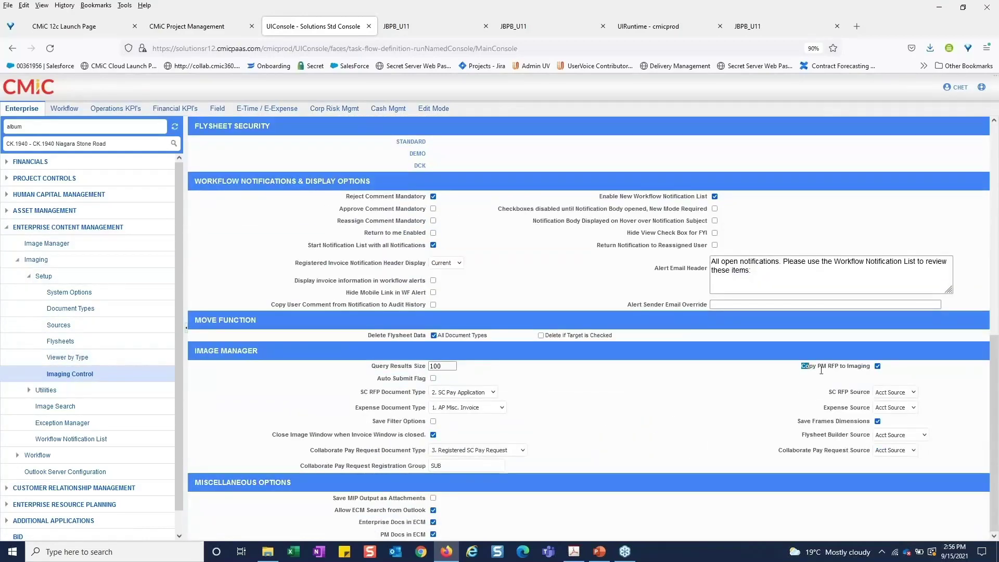
pyautogui.moveTo(802, 367); pyautogui.dragTo(873, 370)
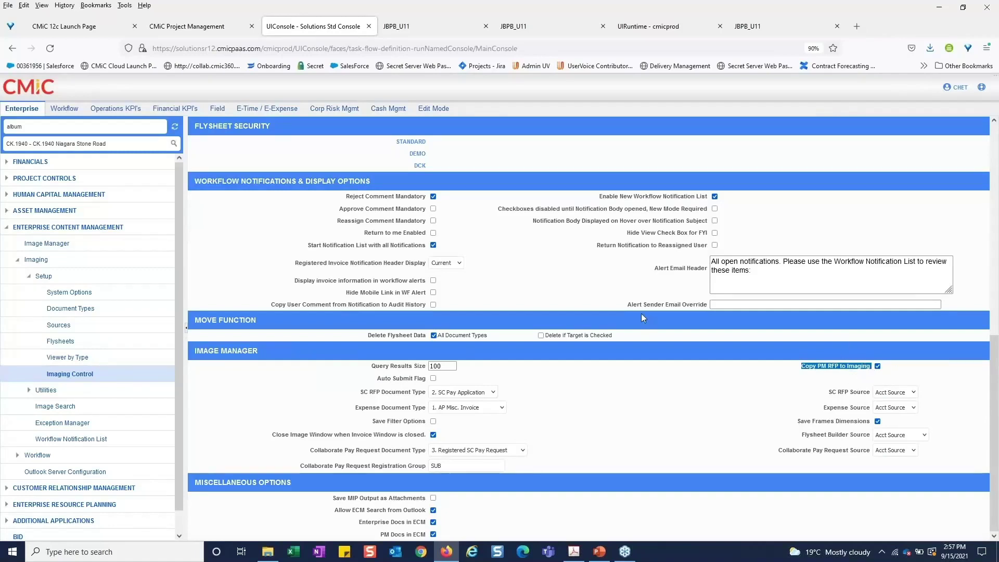
pyautogui.moveTo(547, 261)
pyautogui.moveTo(847, 370)
pyautogui.click(608, 407)
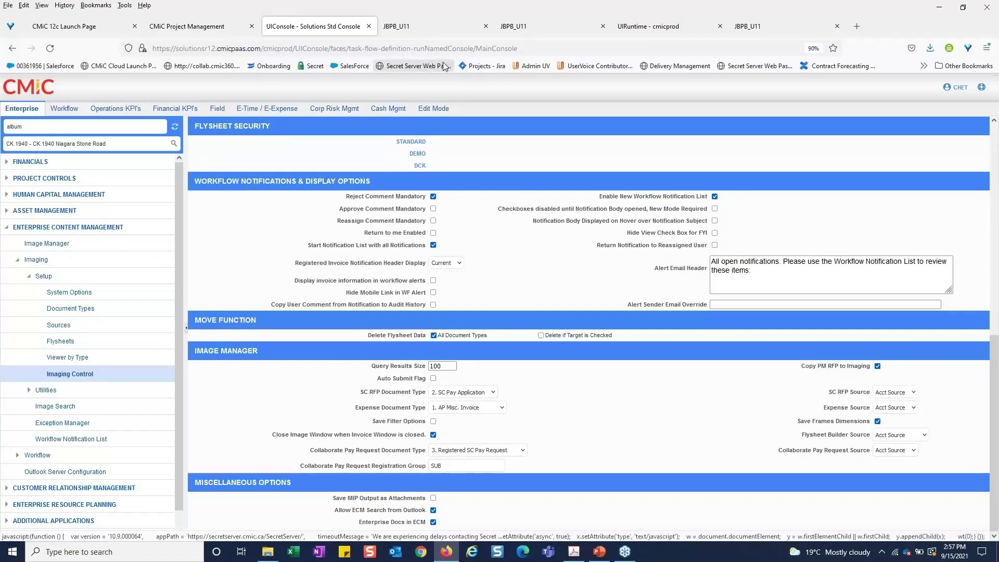
# Return to the request for payment's details in Project Management and submit it
pyautogui.click(218, 21)
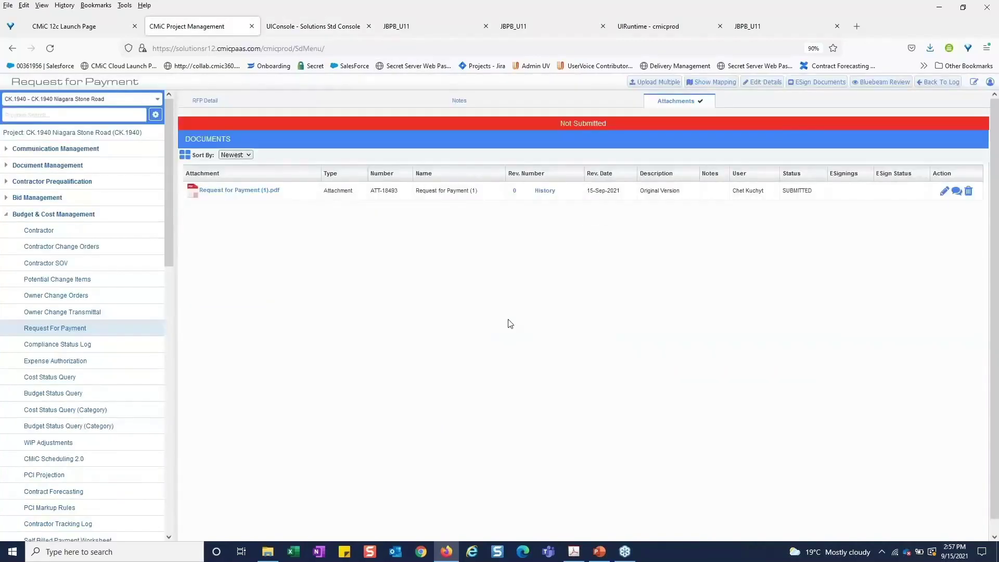
pyautogui.click(204, 101)
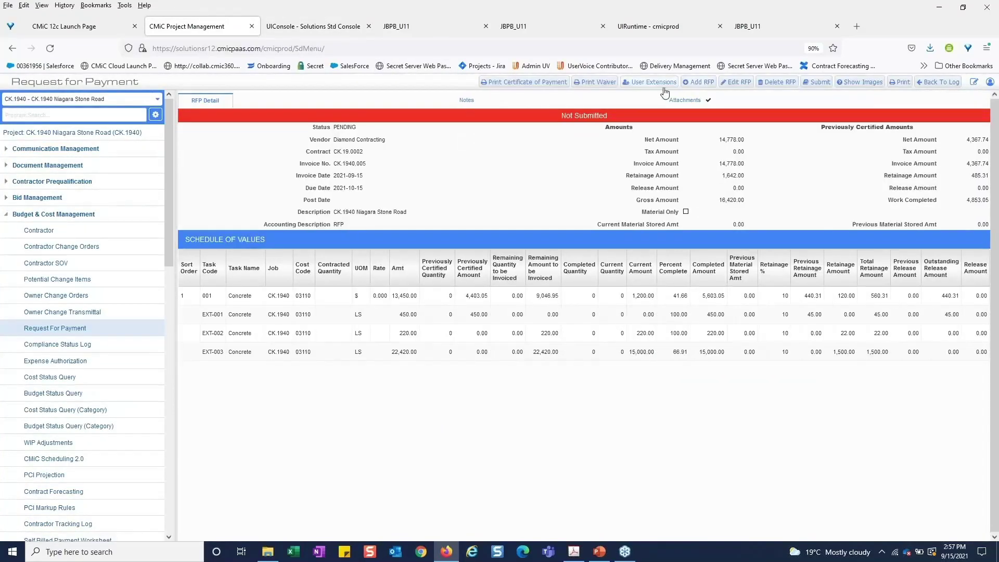
pyautogui.click(816, 82)
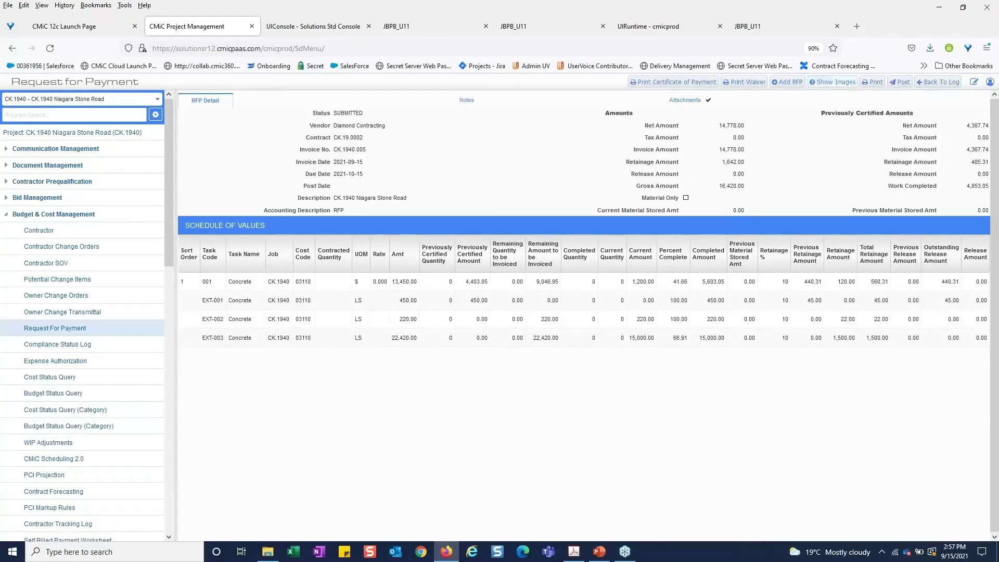
# Open the request's linked SC Pay Request image and review its header and schedule of values in Image Management
pyautogui.click(833, 81)
pyautogui.moveTo(472, 196); pyautogui.dragTo(403, 139)
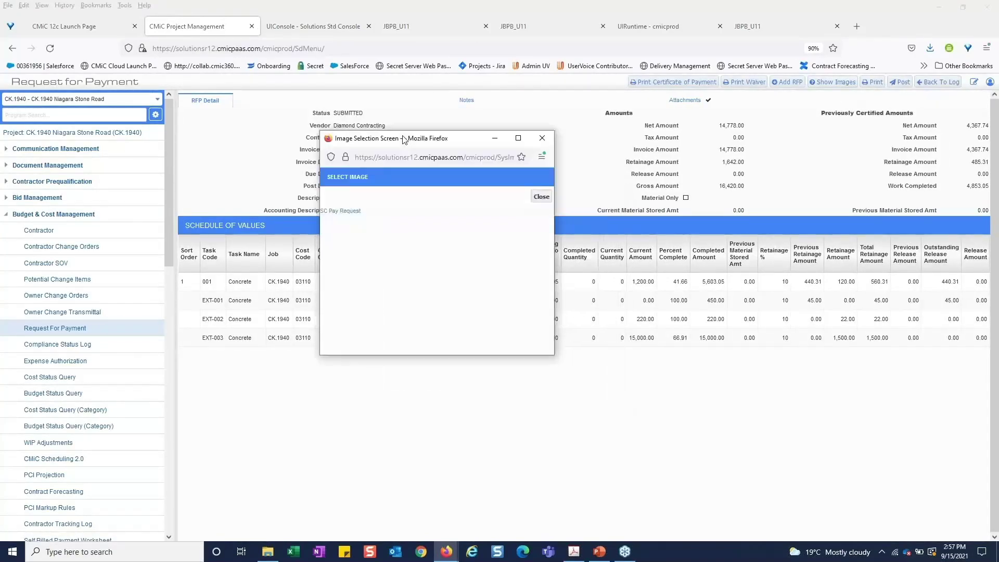
pyautogui.click(338, 211)
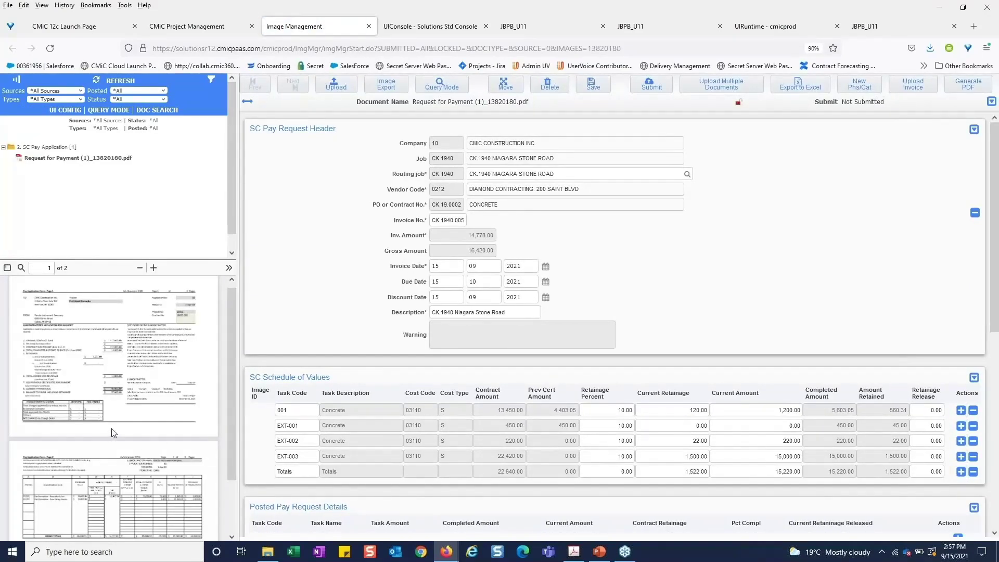
pyautogui.scroll(-5, 393, 324)
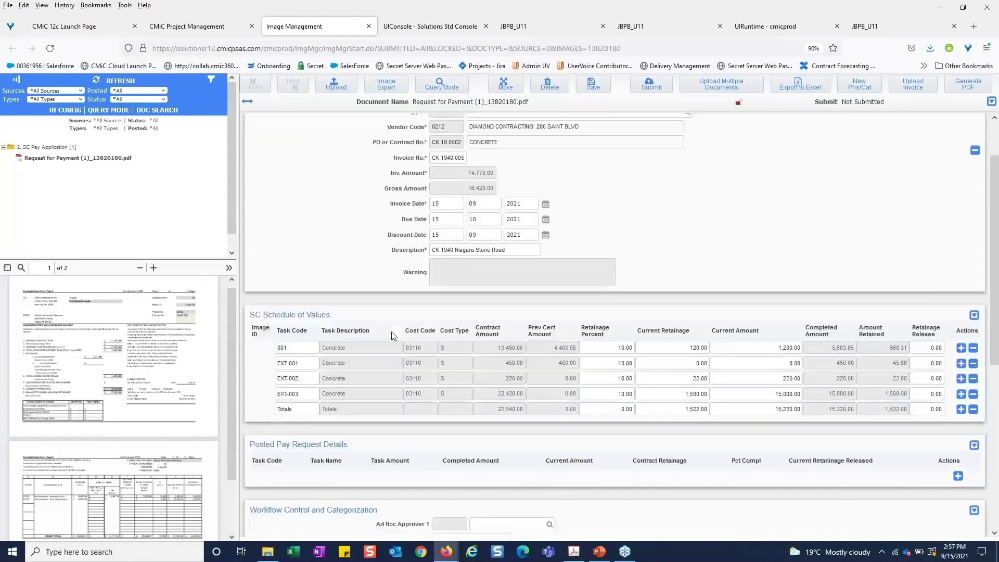
pyautogui.scroll(3, 393, 324)
pyautogui.scroll(2, 502, 250)
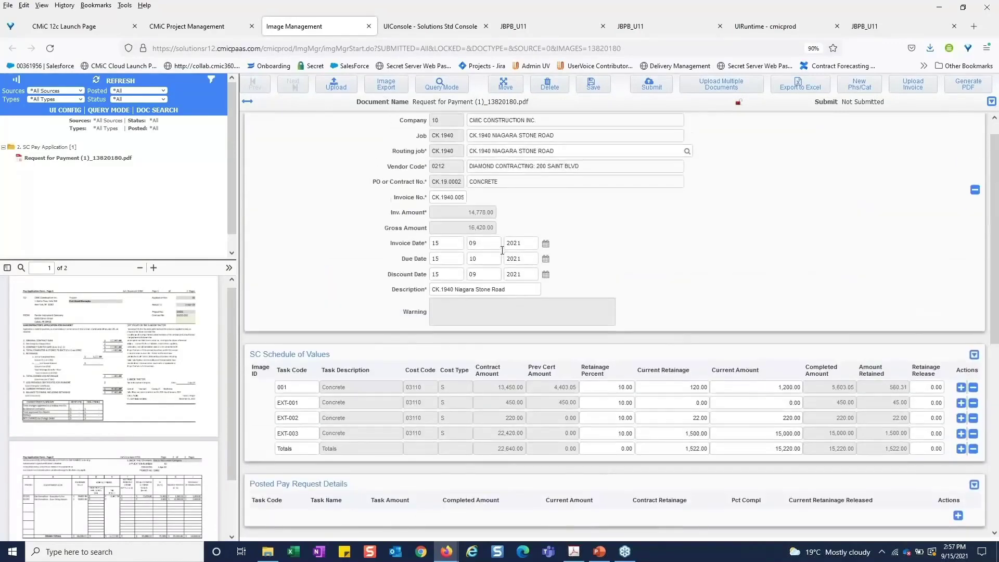
pyautogui.scroll(1, 571, 377)
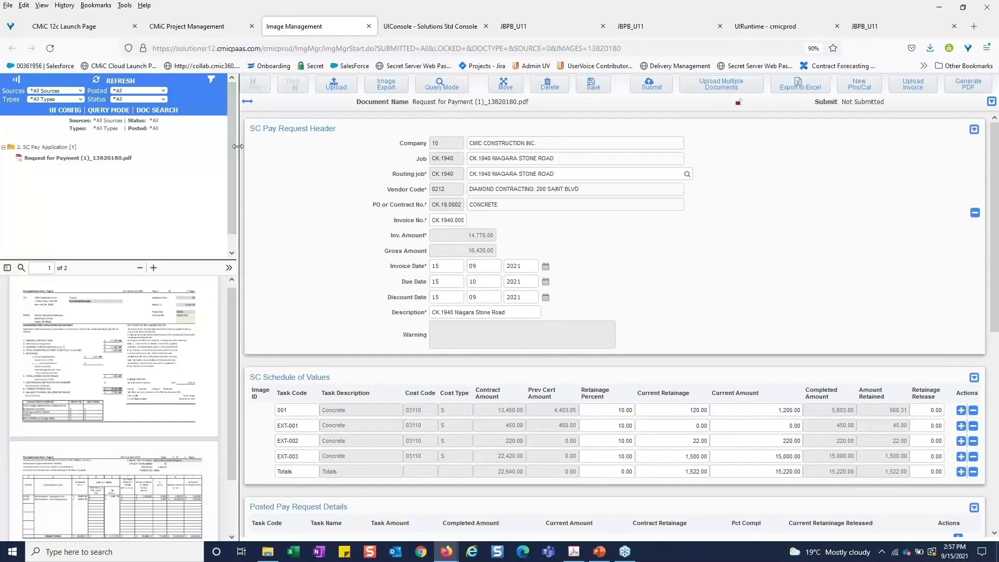
pyautogui.moveTo(238, 146); pyautogui.dragTo(233, 147)
# Post the submitted request for payment CK.1940.005 and close the posting reports without running them
pyautogui.click(188, 27)
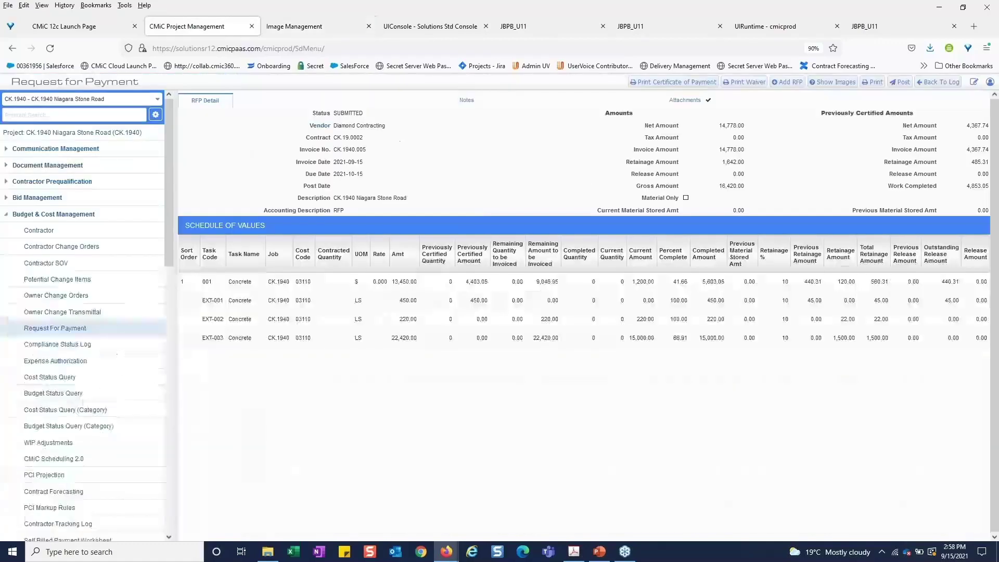
pyautogui.click(900, 82)
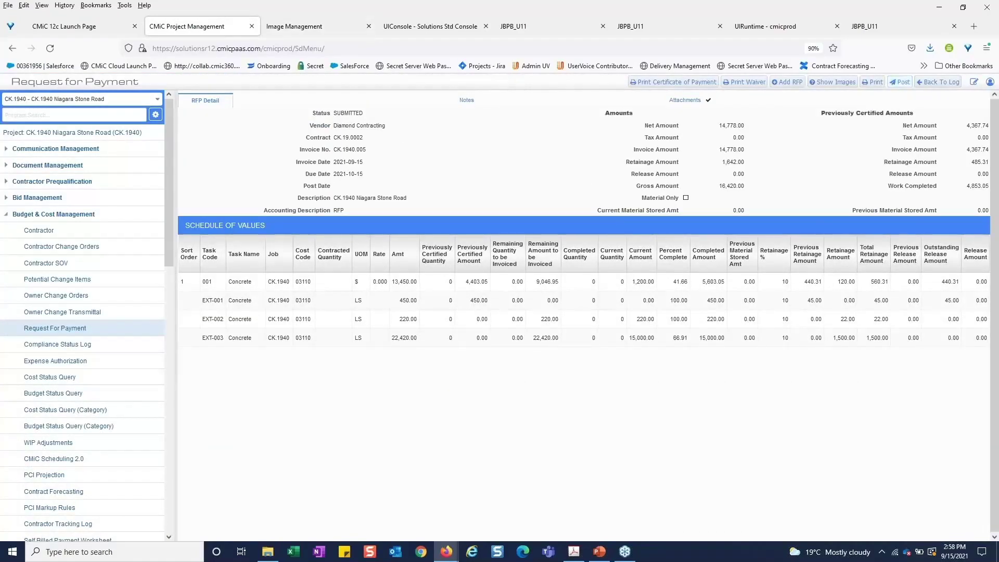
pyautogui.click(544, 275)
pyautogui.scroll(-3, 536, 323)
pyautogui.click(533, 328)
pyautogui.click(610, 222)
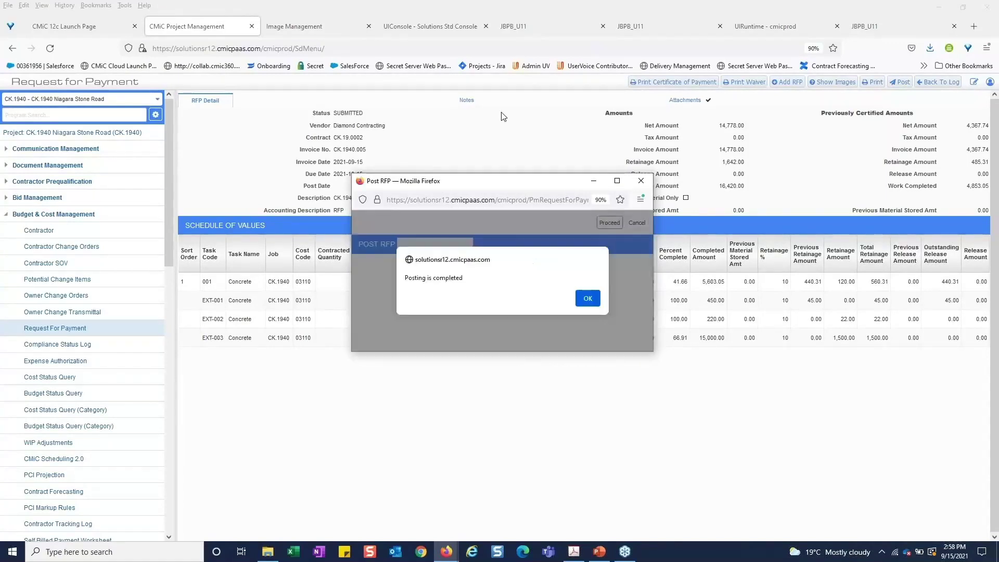
pyautogui.click(584, 298)
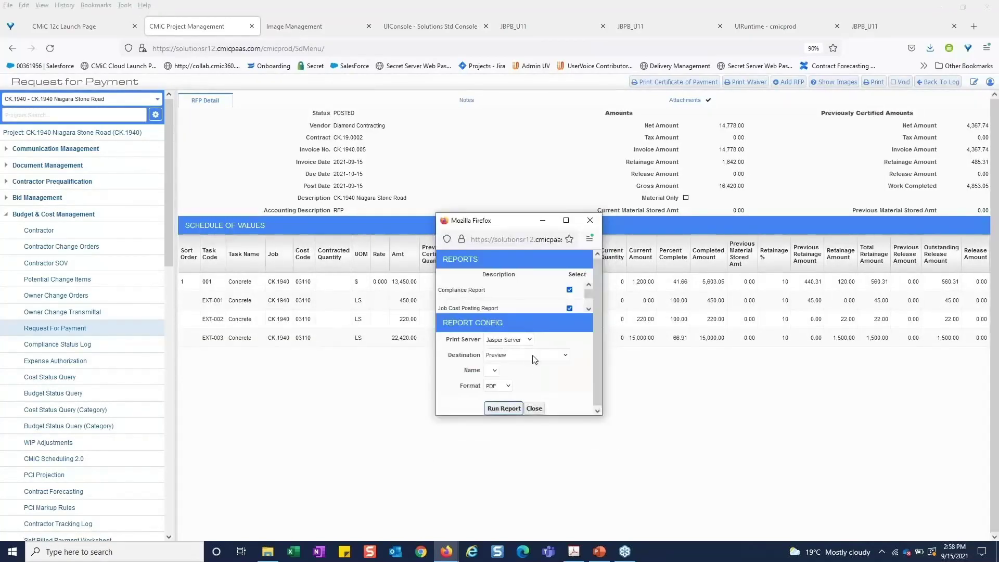
pyautogui.click(534, 408)
# Switch to the UIConsole and open Prepare Billing (Summary) under Job Billing
pyautogui.click(421, 31)
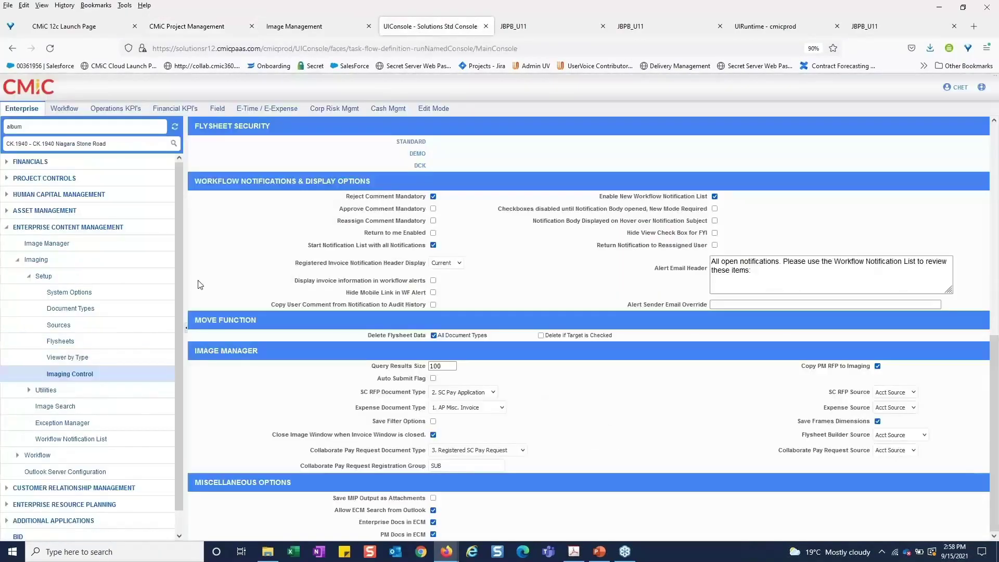
pyautogui.click(7, 227)
pyautogui.click(7, 178)
pyautogui.click(18, 243)
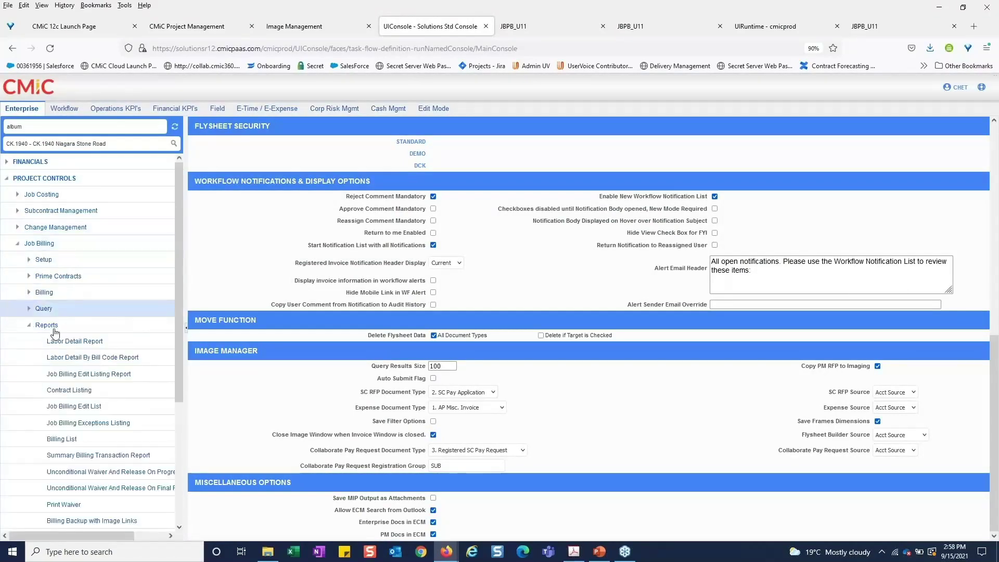
pyautogui.click(28, 325)
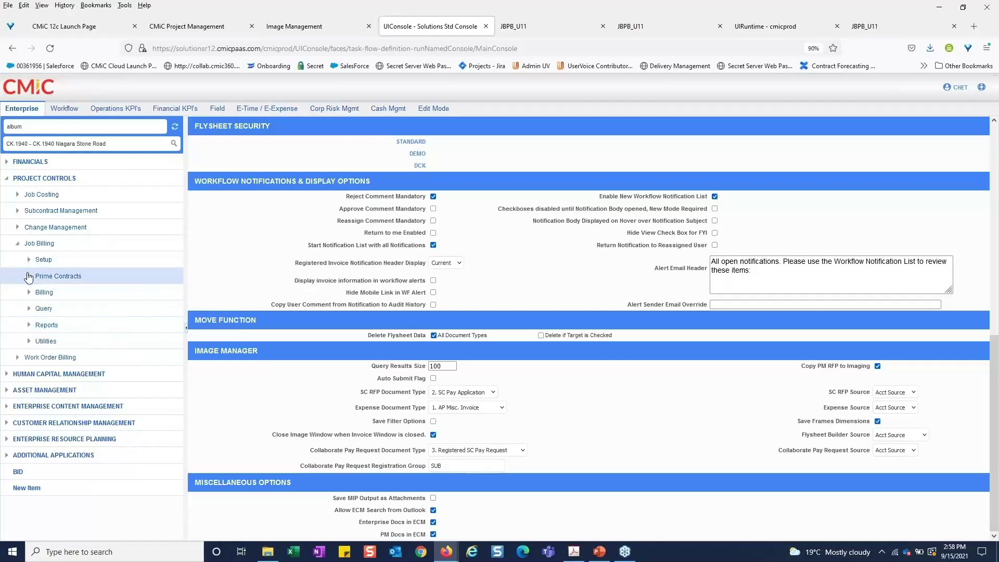
pyautogui.click(28, 275)
pyautogui.click(29, 390)
pyautogui.click(70, 425)
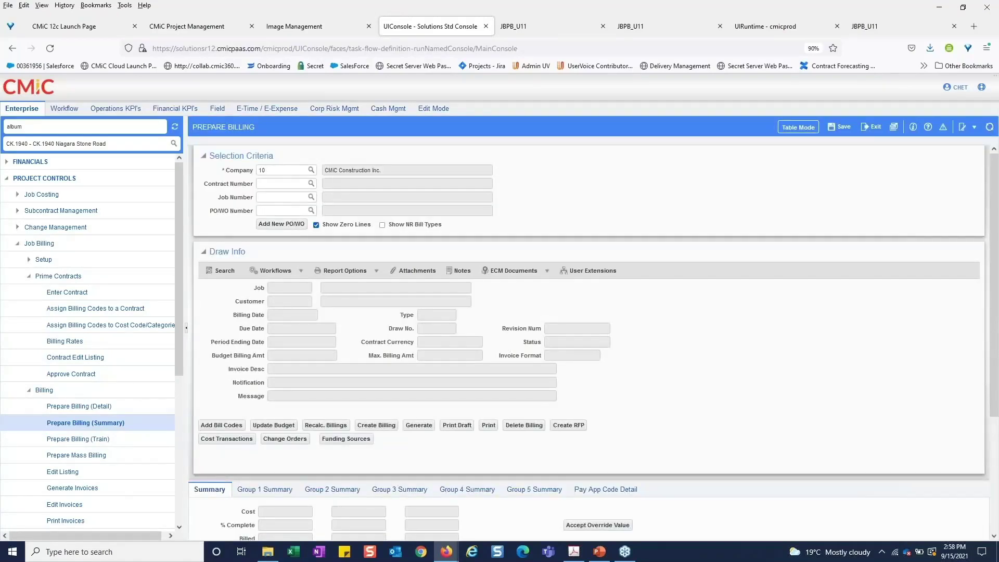
# Load contract CK.1940 into the billing preparation
pyautogui.click(294, 183)
pyautogui.write('ck.1940')
pyautogui.press('Tab')
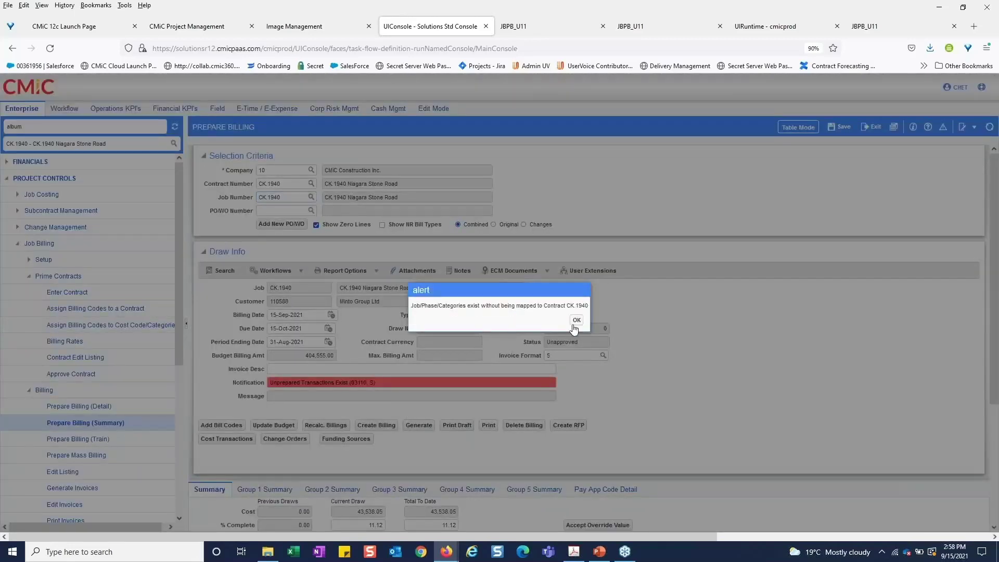
# Recalculate the CK.1940 draw's billings including new J/C transactions, with the To Reference Date cleared
pyautogui.click(575, 322)
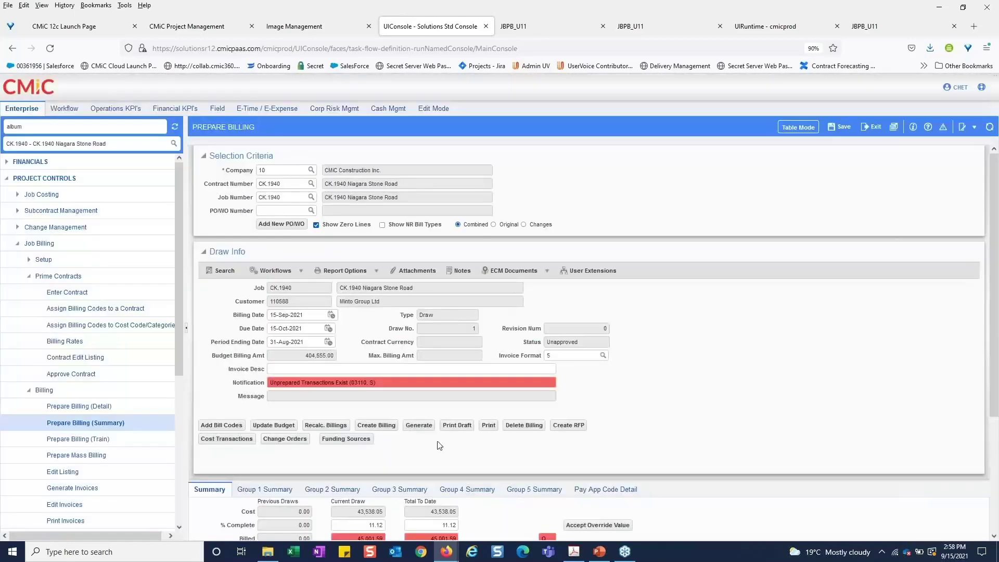
pyautogui.click(325, 425)
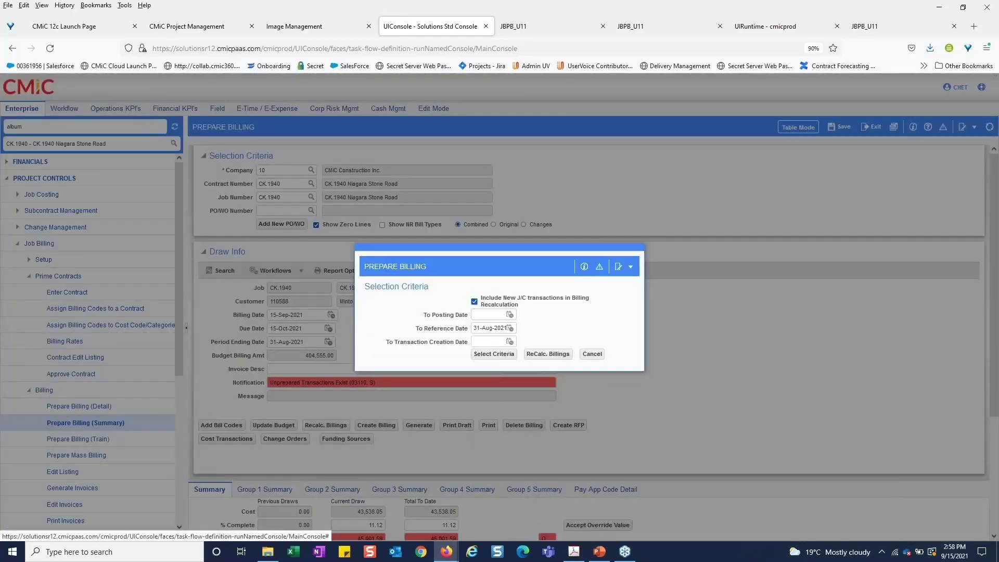
pyautogui.moveTo(472, 327); pyautogui.dragTo(515, 328)
pyautogui.press('BackSpace')
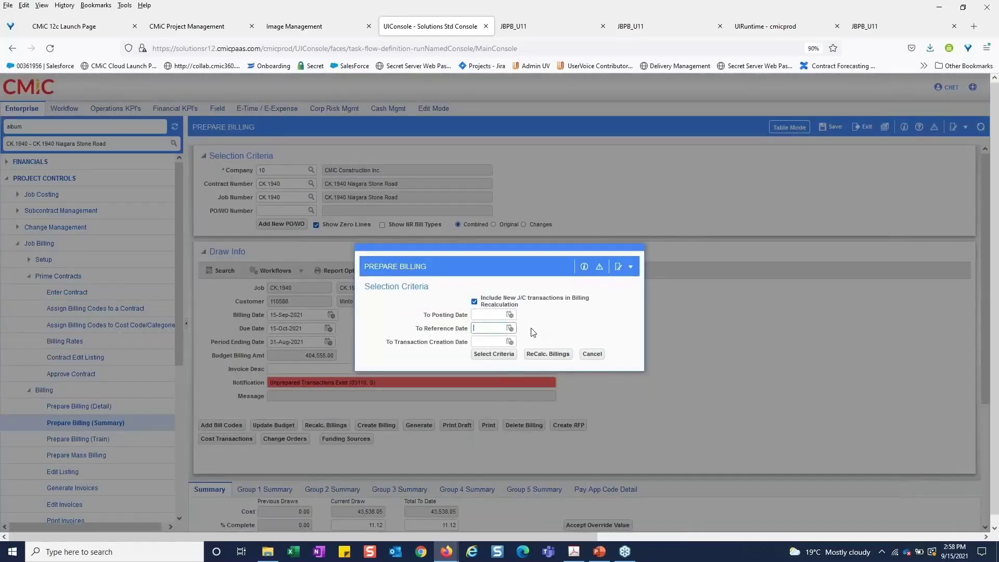
pyautogui.click(552, 356)
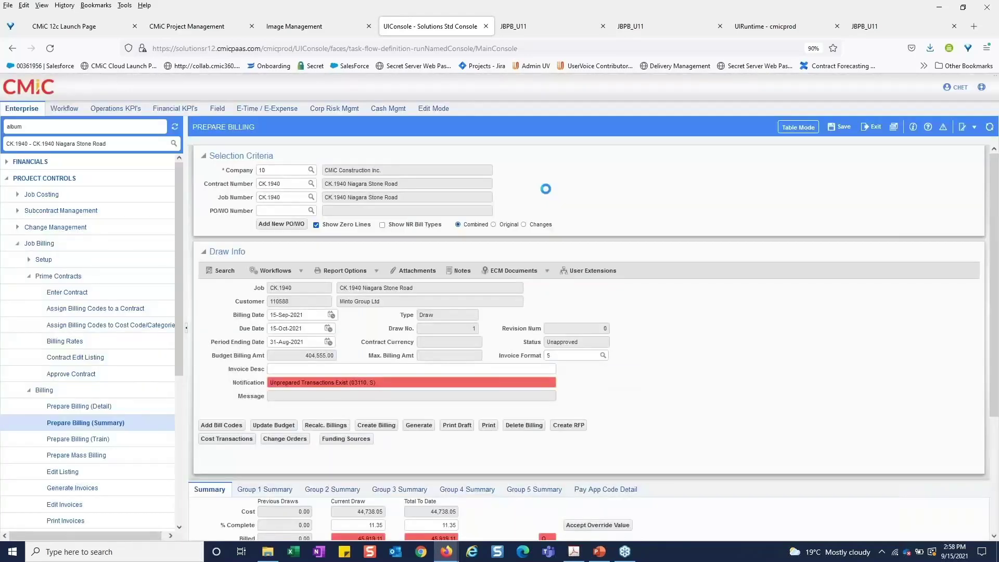
pyautogui.scroll(-5, 545, 188)
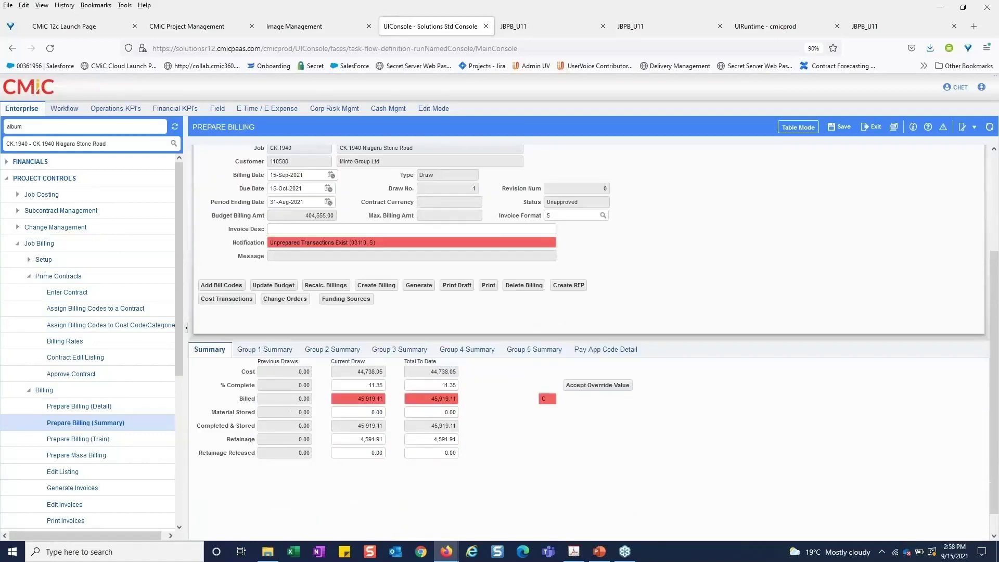
# Open the draw's cost transactions and examine the source, reference and billing details of the 03110 line for pay request CK.1940.005
pyautogui.click(225, 285)
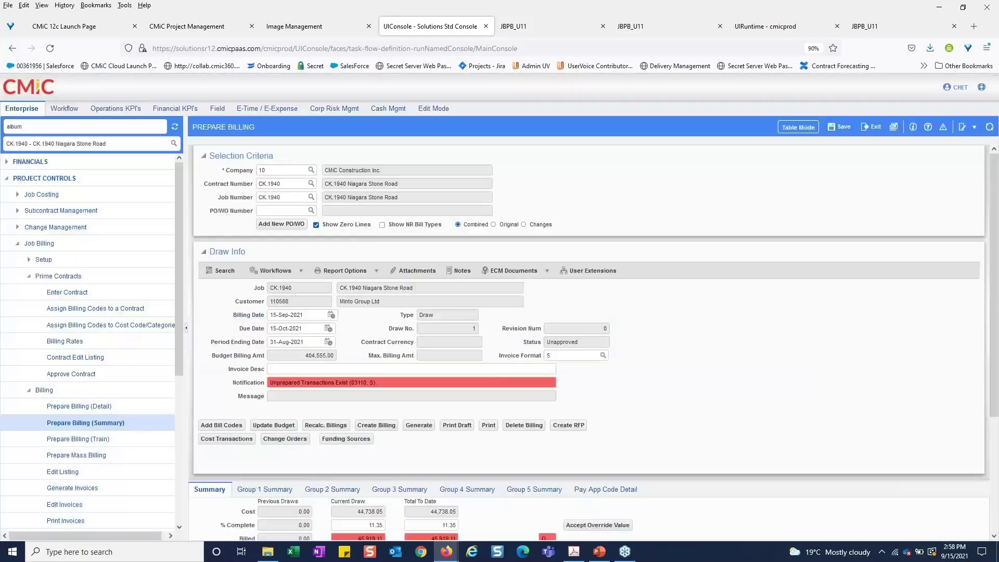
pyautogui.click(228, 439)
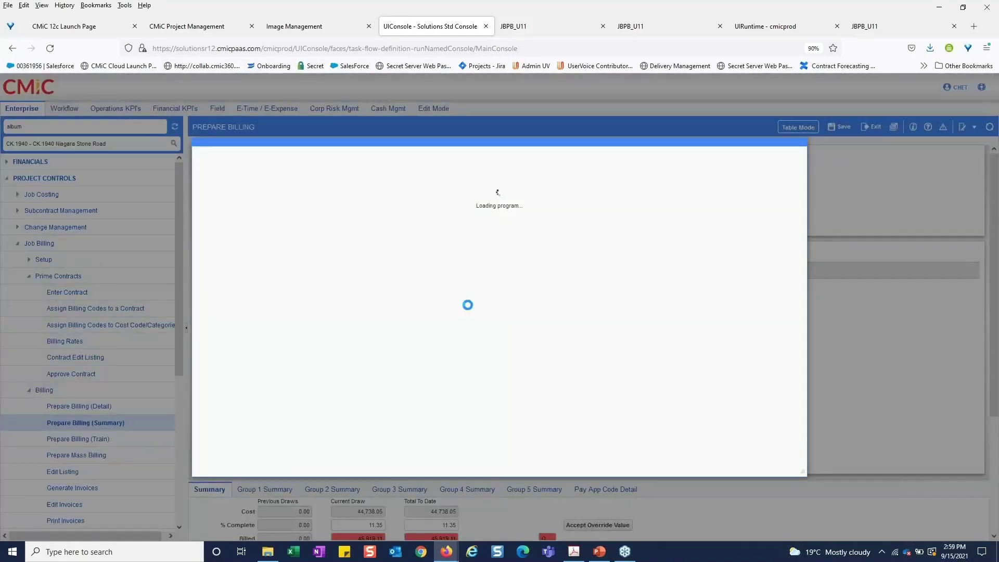
pyautogui.click(519, 364)
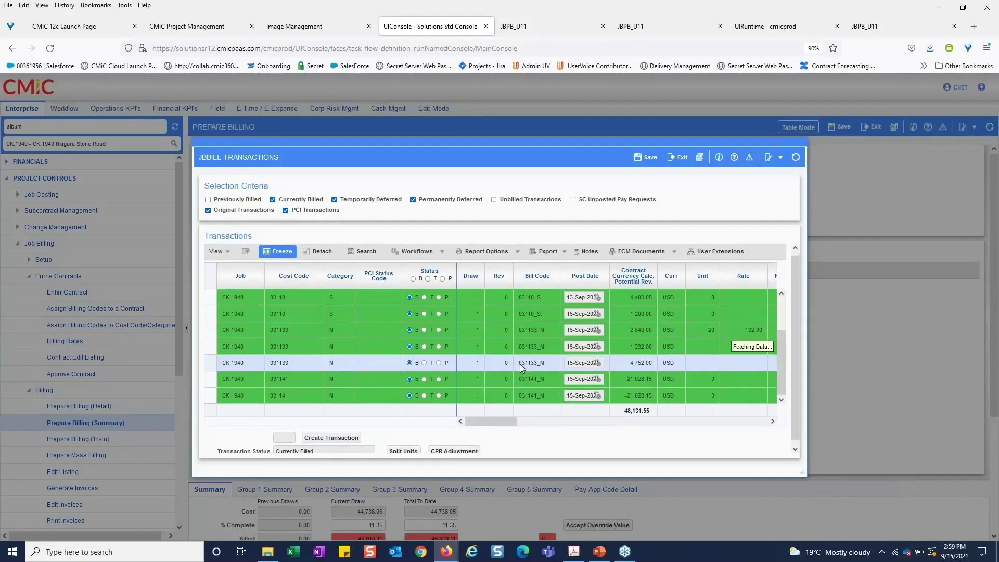
pyautogui.scroll(-1, 519, 364)
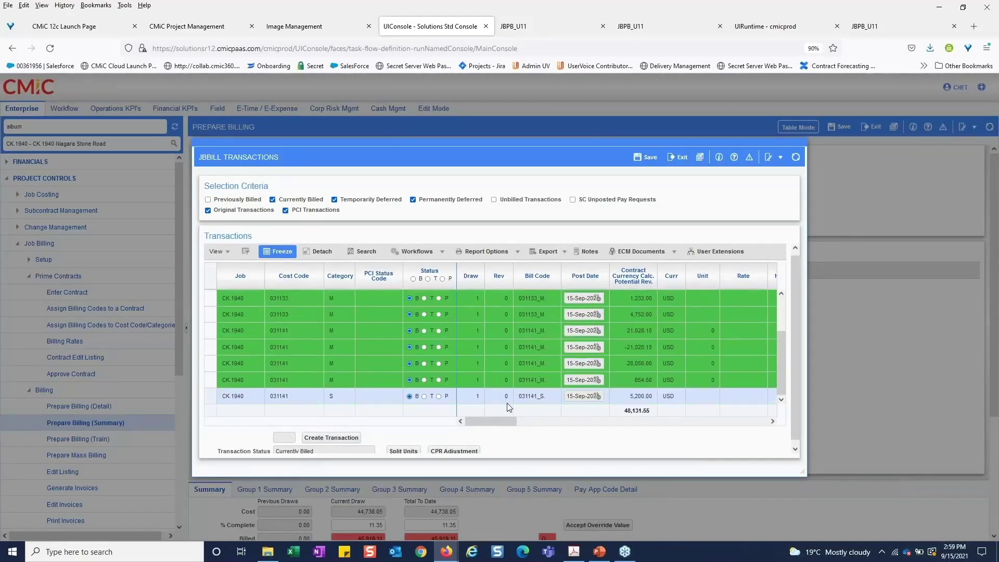
pyautogui.scroll(-1, 507, 402)
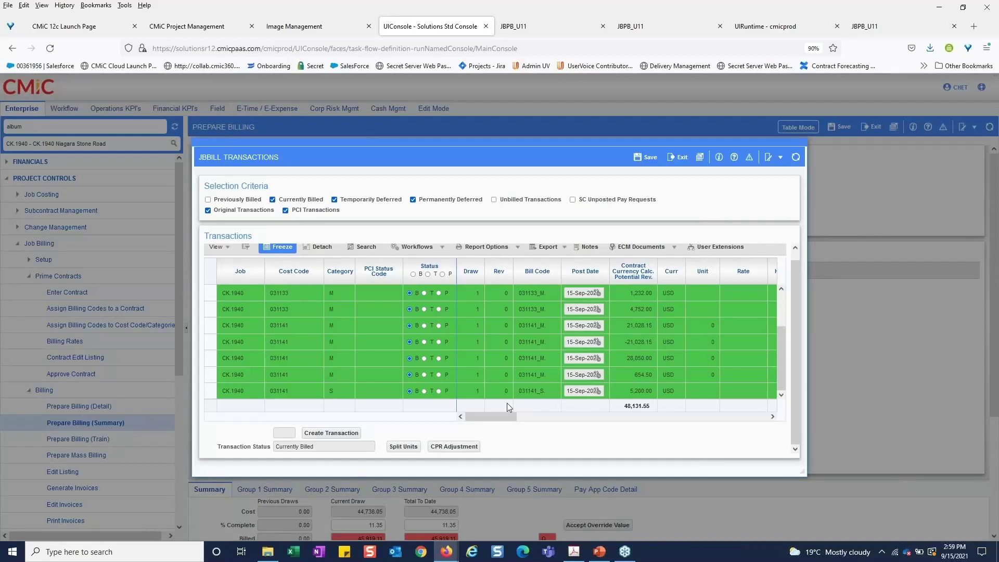
pyautogui.moveTo(497, 416); pyautogui.dragTo(639, 430)
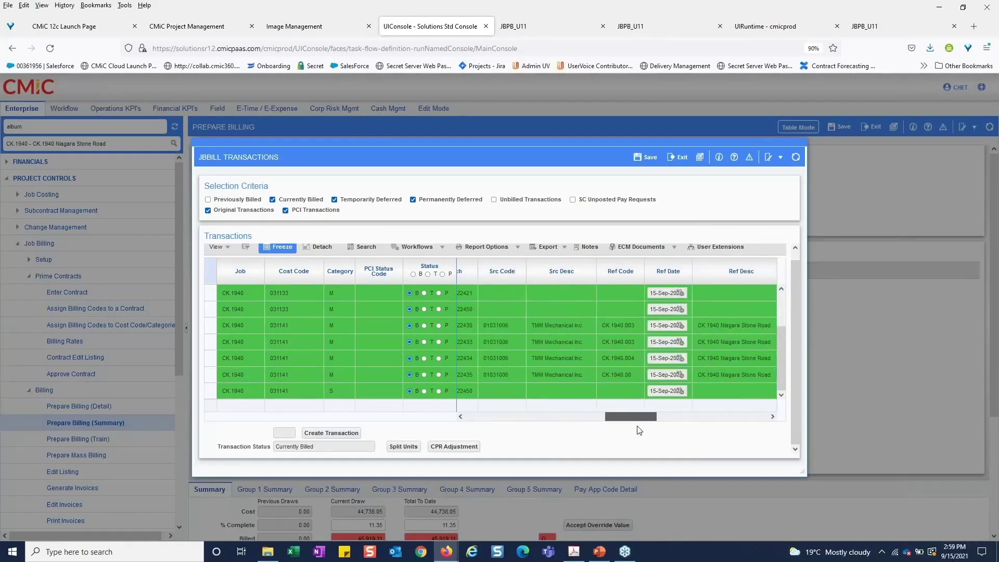
pyautogui.scroll(5, 629, 385)
pyautogui.click(251, 314)
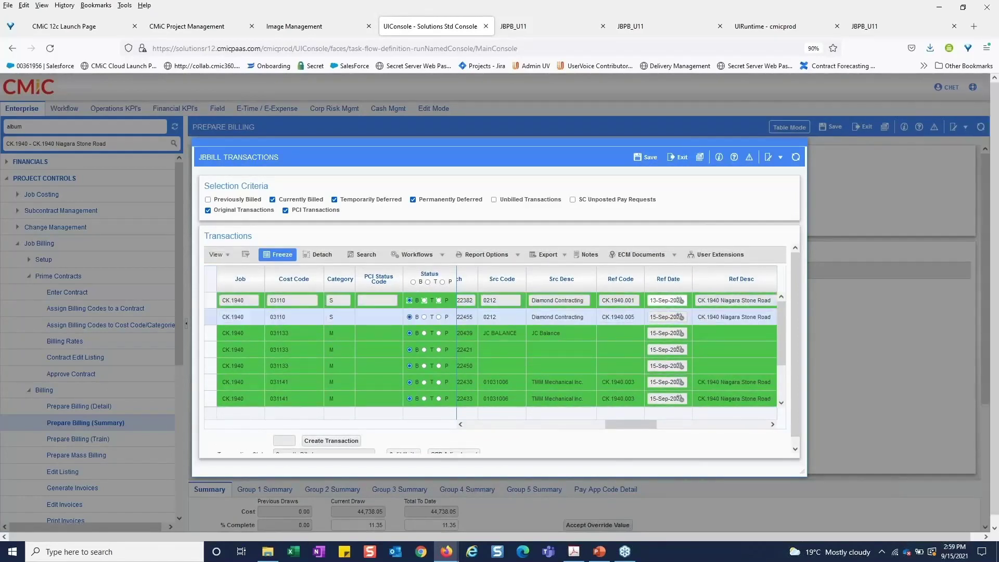
pyautogui.moveTo(634, 424); pyautogui.dragTo(479, 415)
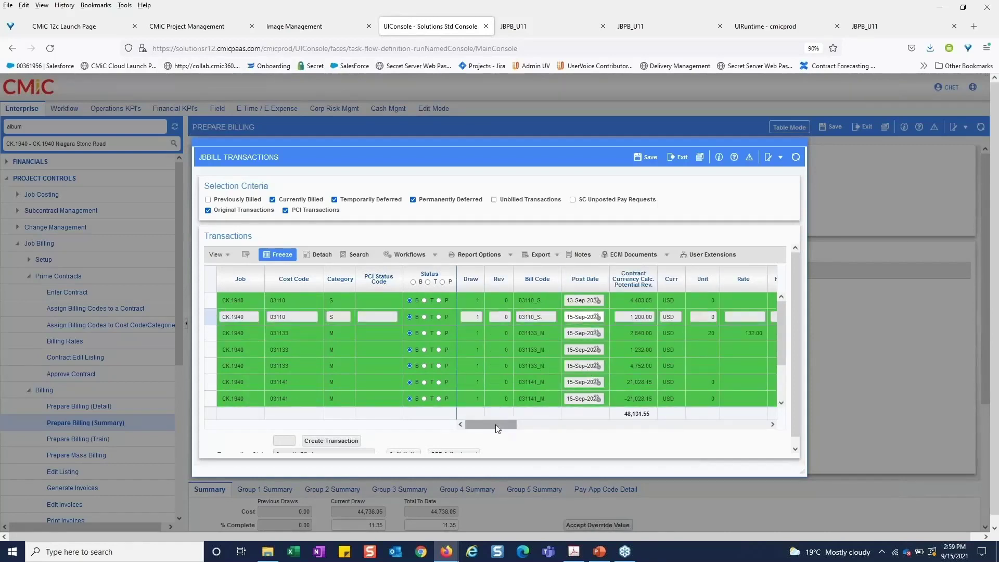
pyautogui.moveTo(496, 424); pyautogui.dragTo(450, 428)
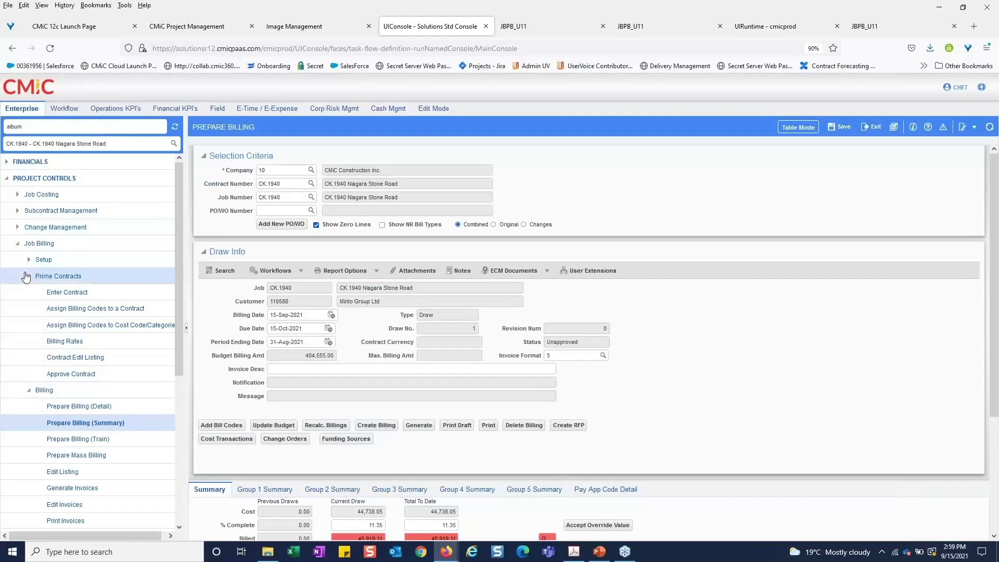
# Open the Billing Backup with Image Links report under Job Billing and close the leftover browser tabs beside it
pyautogui.click(26, 276)
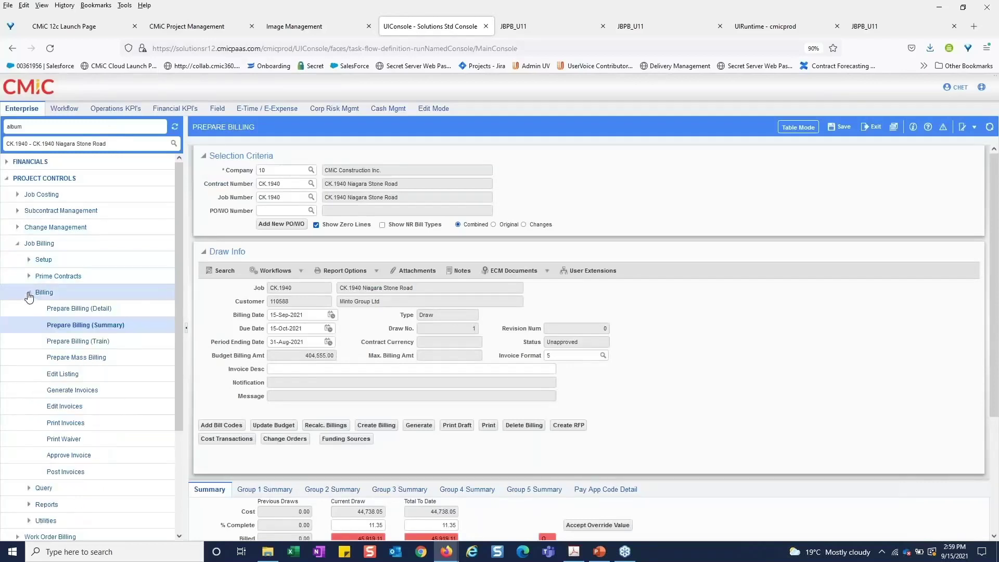
pyautogui.click(28, 293)
pyautogui.click(29, 328)
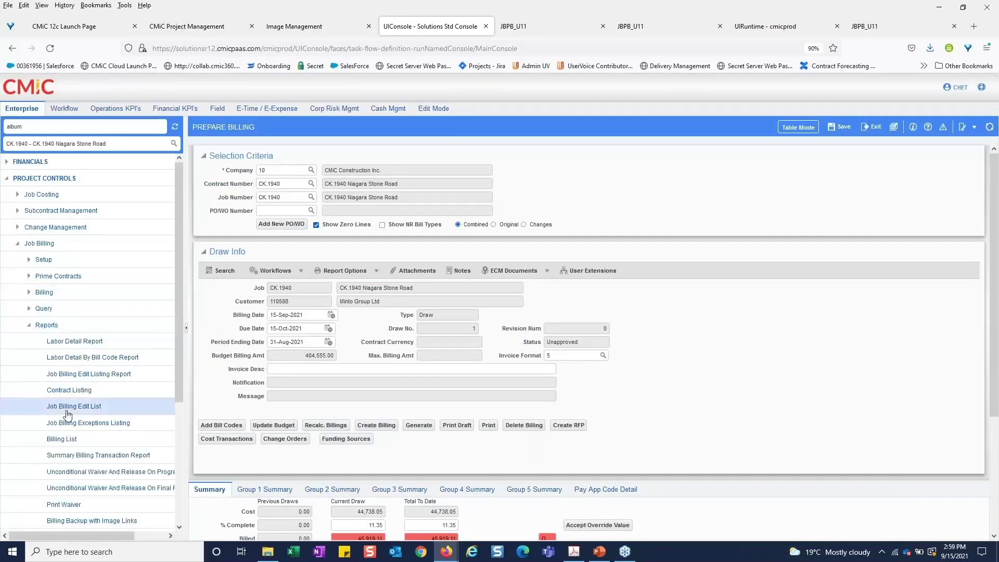
pyautogui.scroll(-3, 41, 406)
pyautogui.click(87, 345)
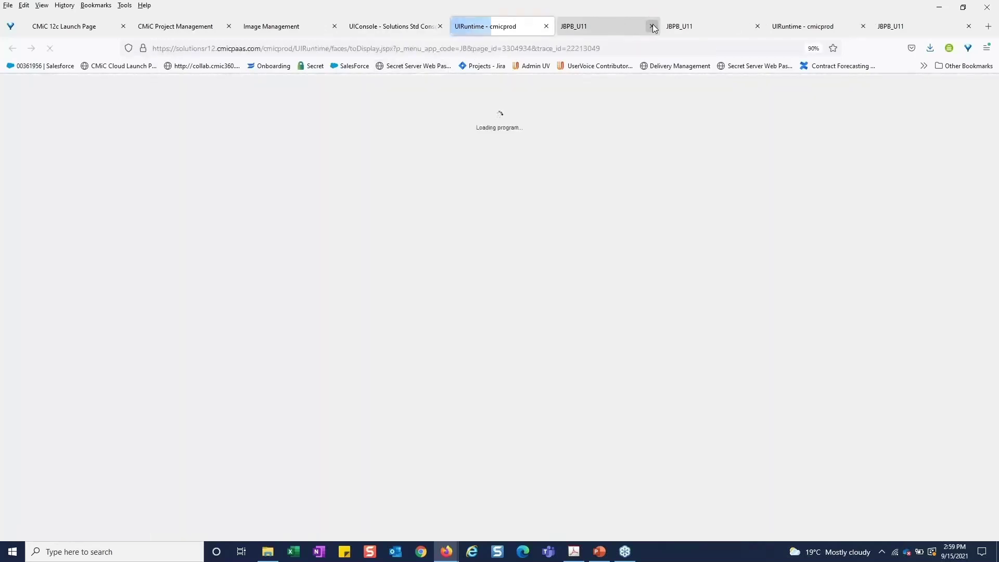
pyautogui.click(653, 26)
pyautogui.click(652, 26)
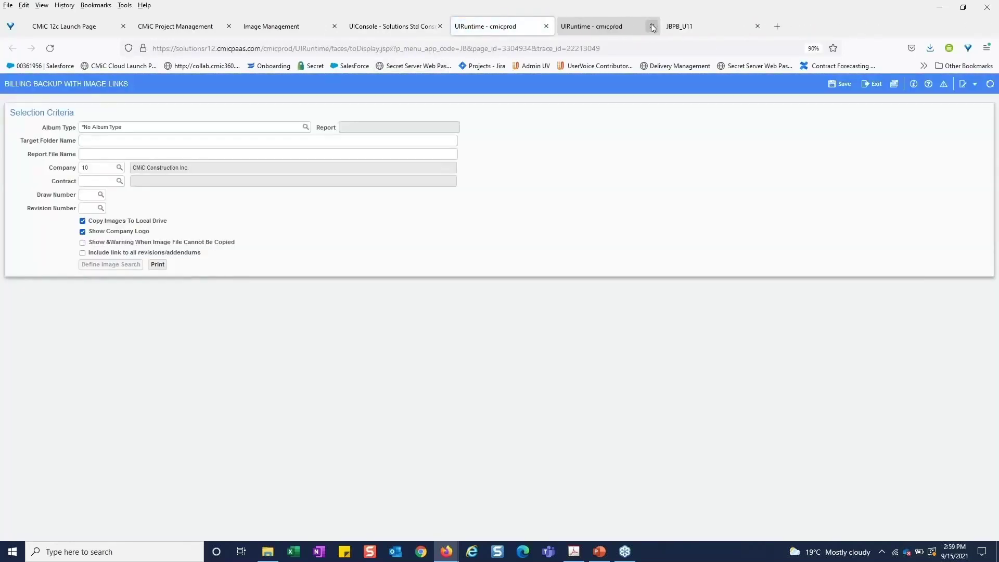
pyautogui.click(653, 27)
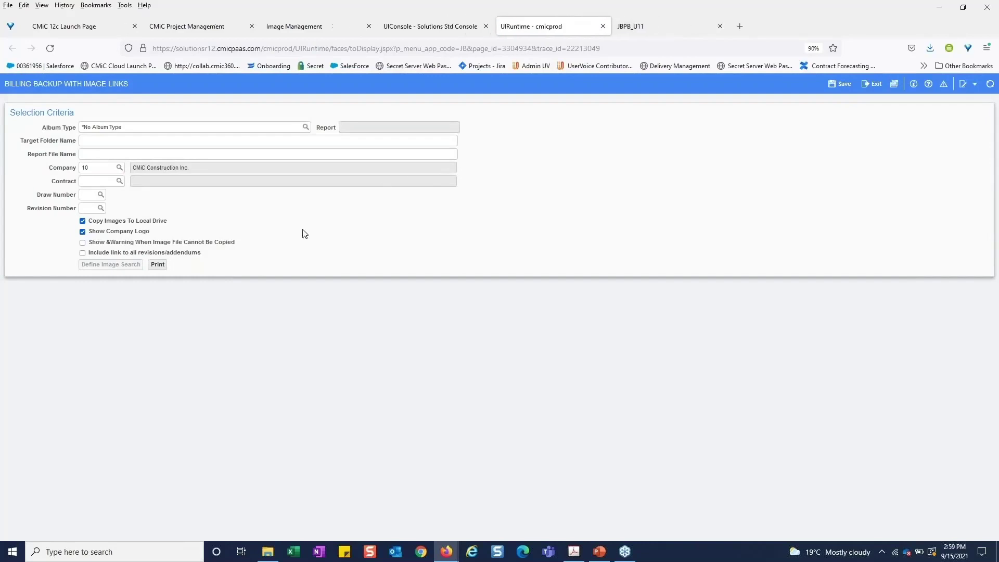
# Set the backup's album type to J/B Contract
pyautogui.click(306, 127)
pyautogui.click(387, 297)
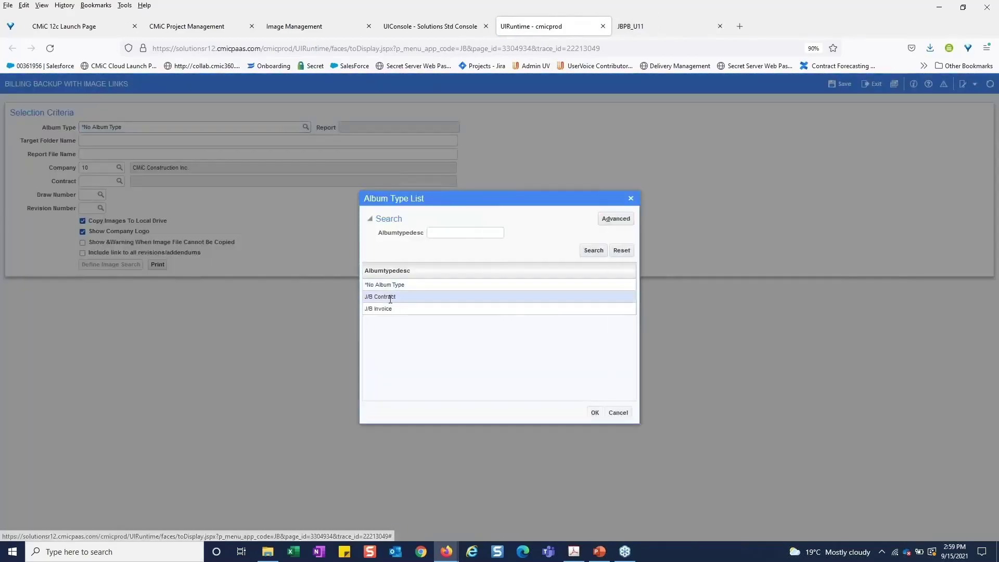
pyautogui.click(594, 412)
# Name the target folder CK.1940.Billing.Draw.1 and the report file CK.1940.Draw.1.Images
pyautogui.click(109, 141)
pyautogui.write('C')
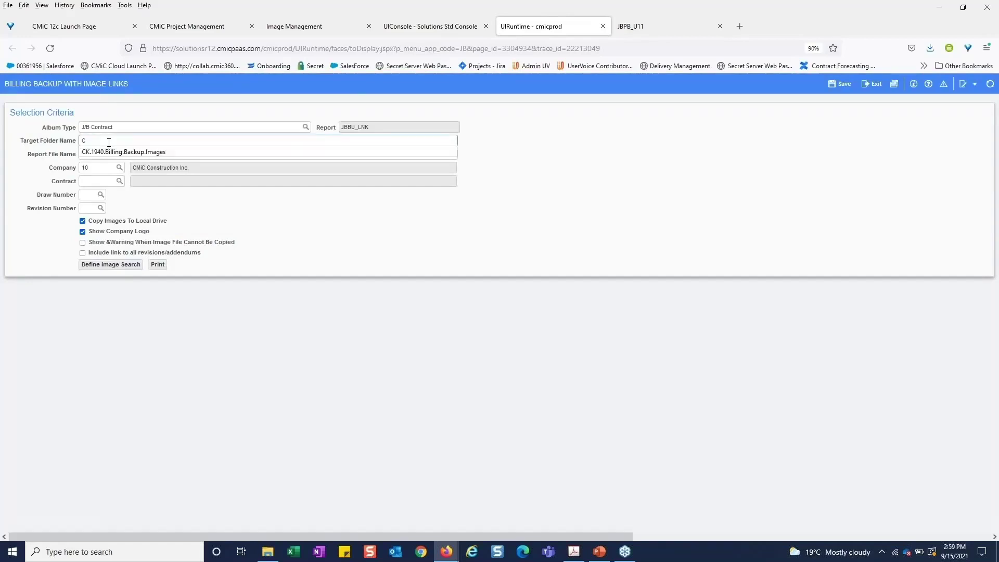
pyautogui.click(106, 151)
pyautogui.click(106, 155)
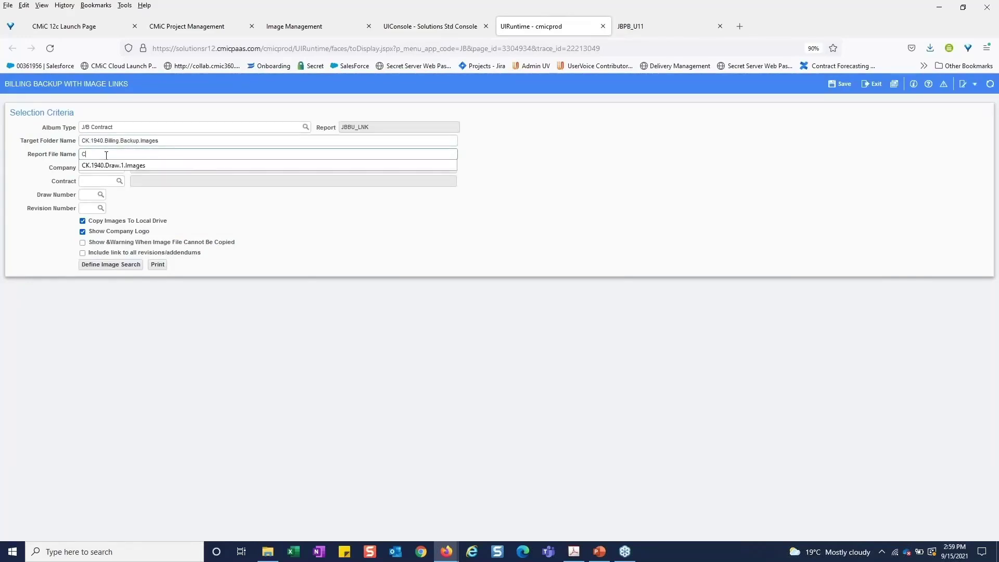
pyautogui.click(106, 166)
pyautogui.moveTo(160, 141); pyautogui.dragTo(123, 143)
pyautogui.write('Draw')
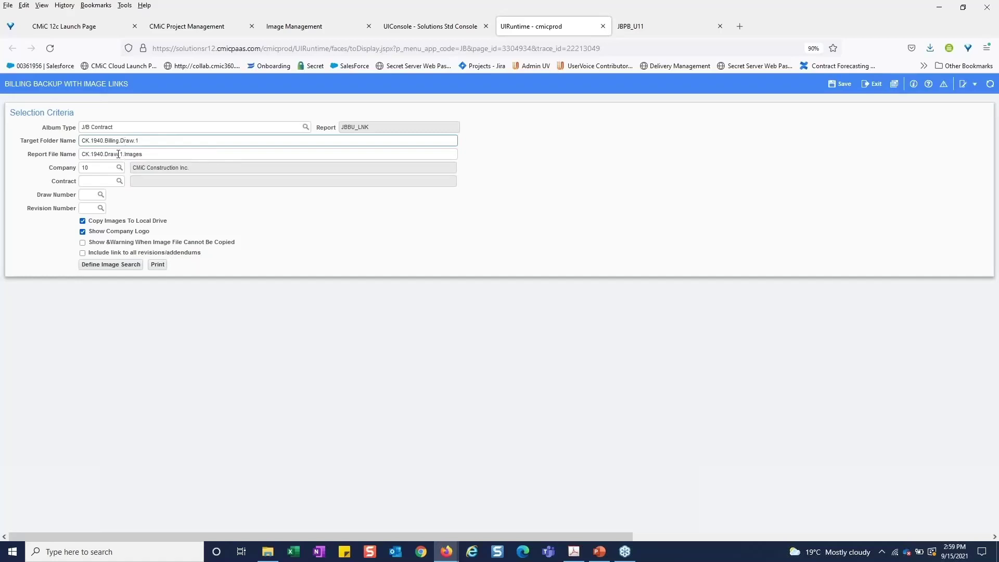
# Select contract CK.1940 with draw number 1 and revision 0, keeping images copied to the local drive
pyautogui.click(100, 180)
pyautogui.write('ck.1940')
pyautogui.press('Tab')
pyautogui.press('Tab')
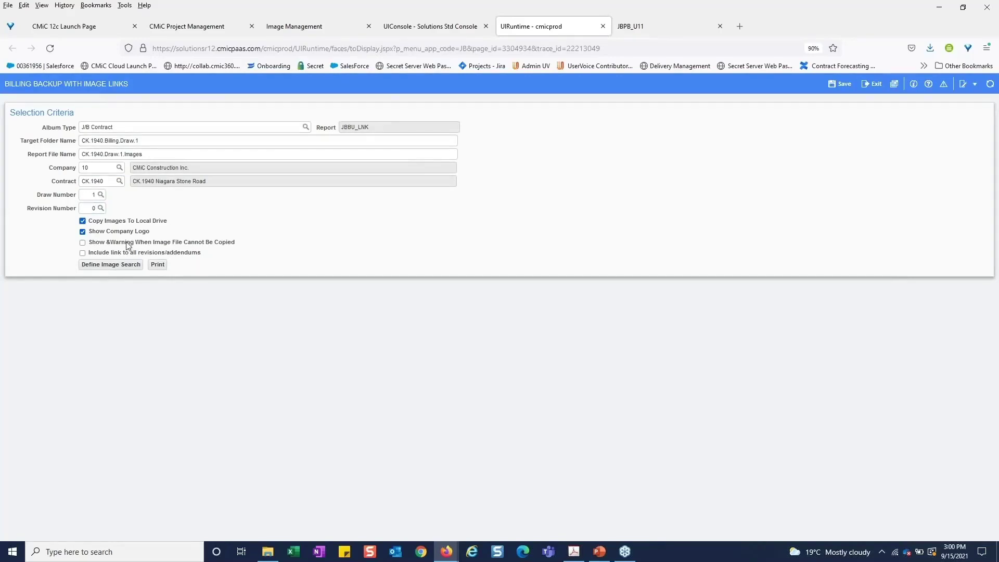
pyautogui.moveTo(175, 221); pyautogui.dragTo(92, 224)
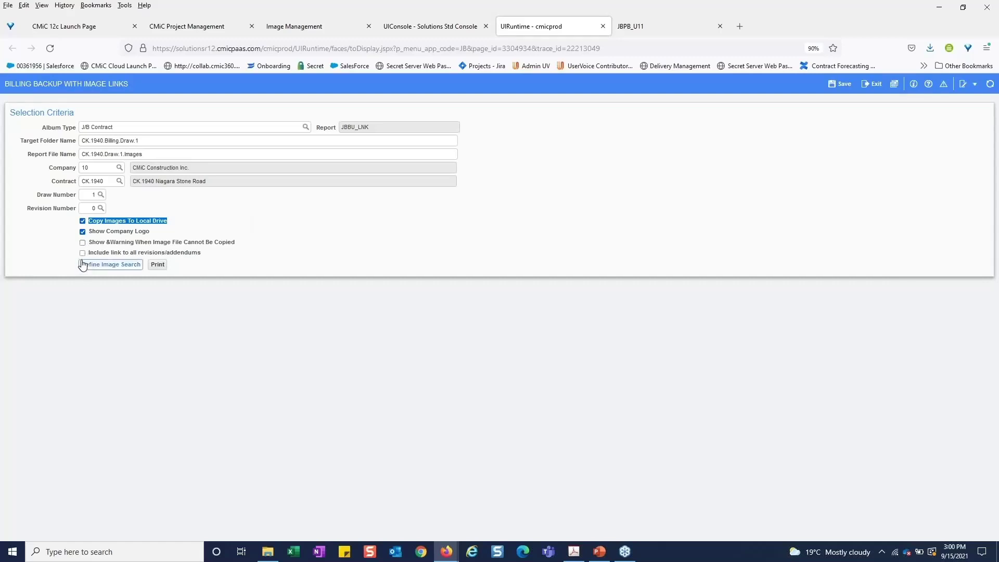
# Run the billing backup and open the downloaded CK.1940.Billing.Draw.1_part1.zip with PeaZip
pyautogui.click(157, 265)
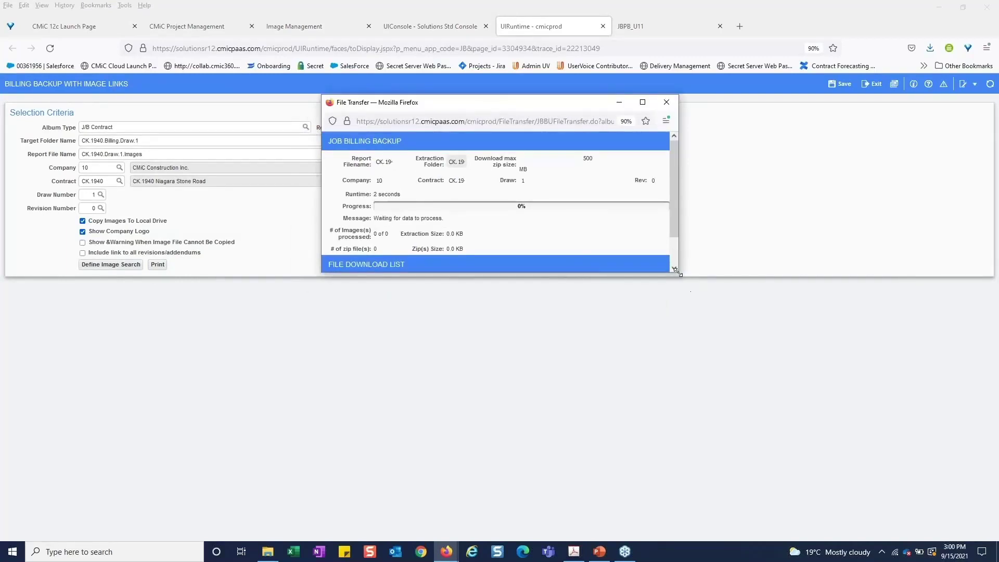
pyautogui.moveTo(678, 272); pyautogui.dragTo(783, 333)
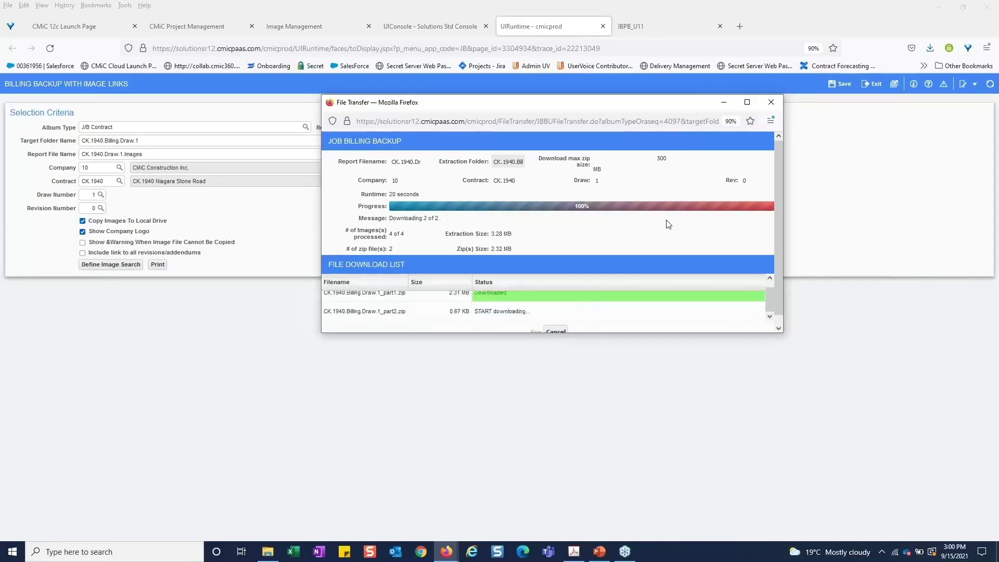
pyautogui.moveTo(505, 313); pyautogui.dragTo(731, 294)
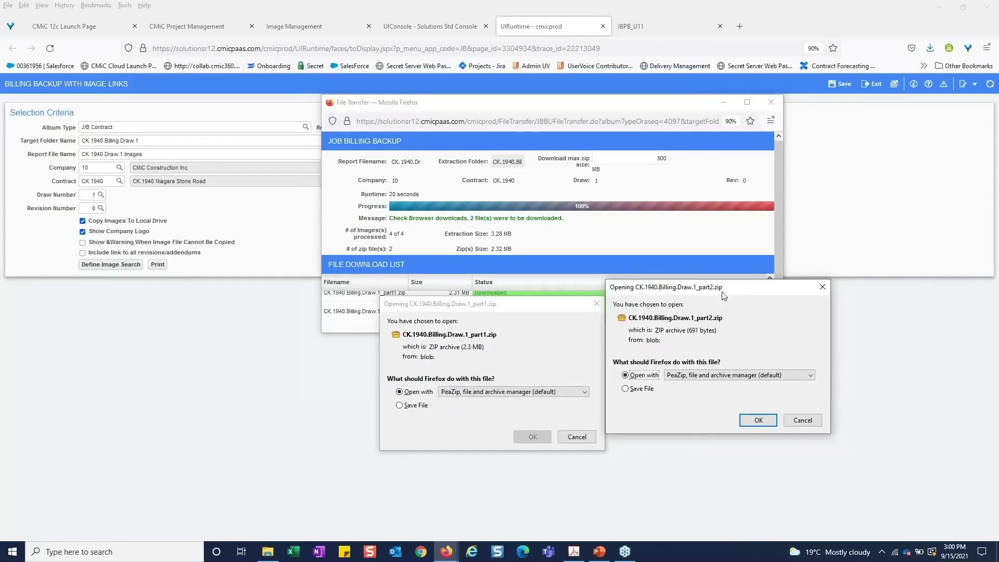
pyautogui.moveTo(722, 291); pyautogui.dragTo(749, 286)
pyautogui.click(547, 339)
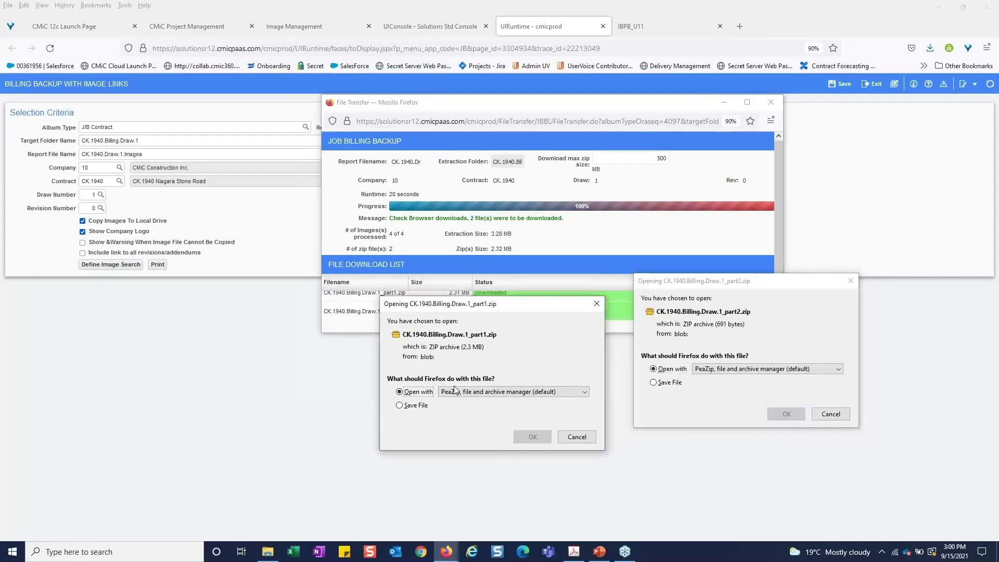
pyautogui.click(528, 436)
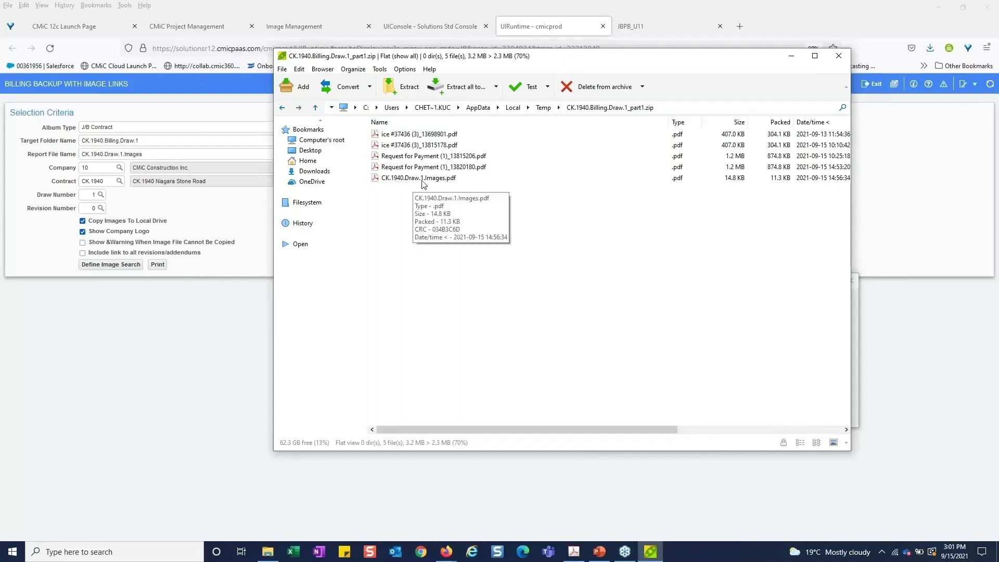
# Extract the entire billing backup archive into the CK.1940.Billing.Backup.Images folder under Documents > Product
pyautogui.click(456, 96)
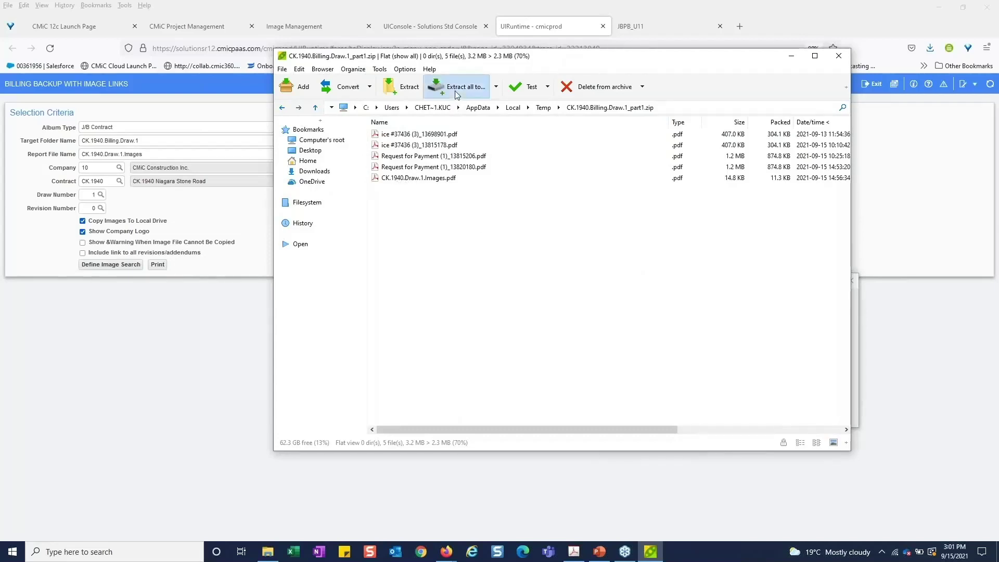
pyautogui.scroll(-2, 498, 304)
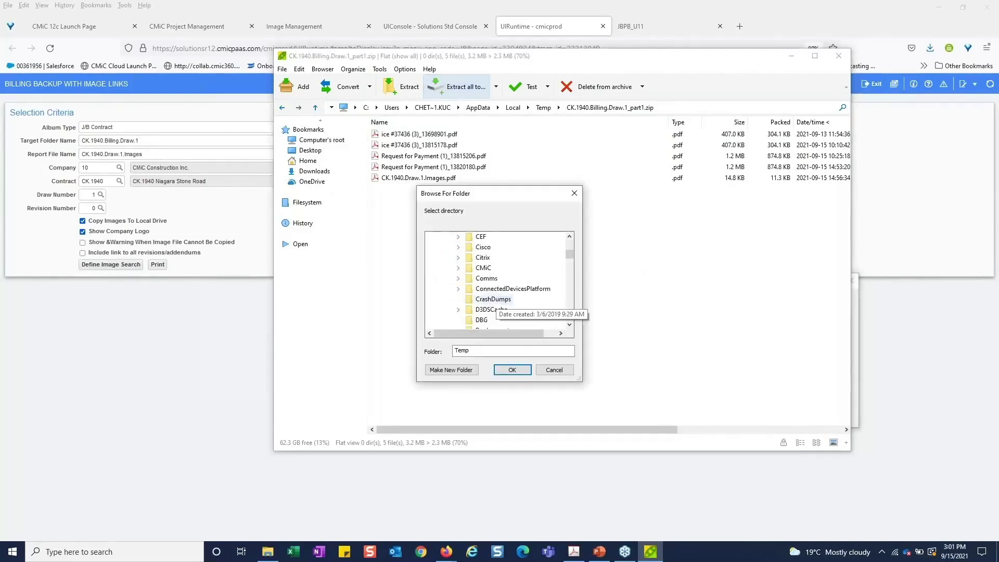
pyautogui.scroll(10, 498, 304)
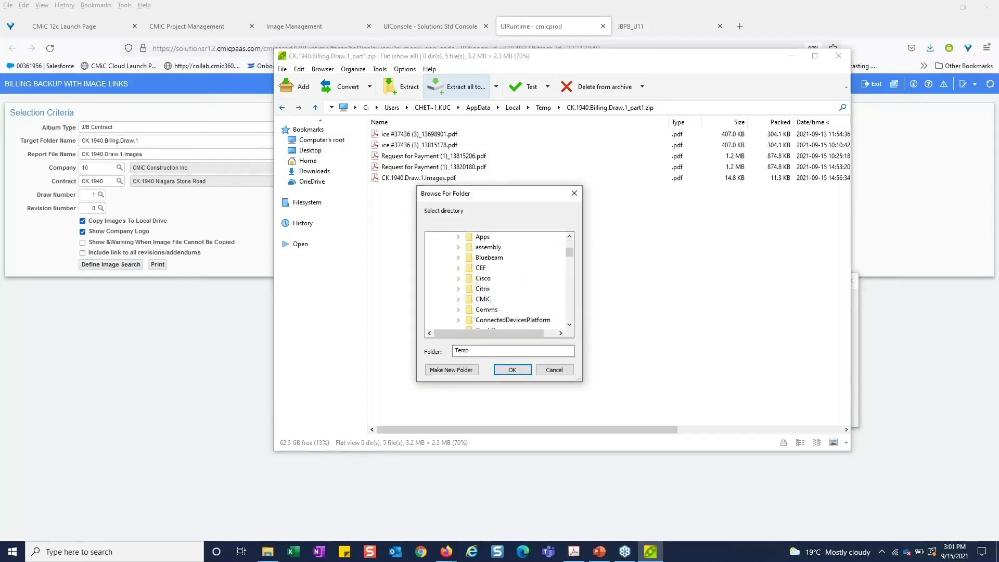
pyautogui.click(438, 301)
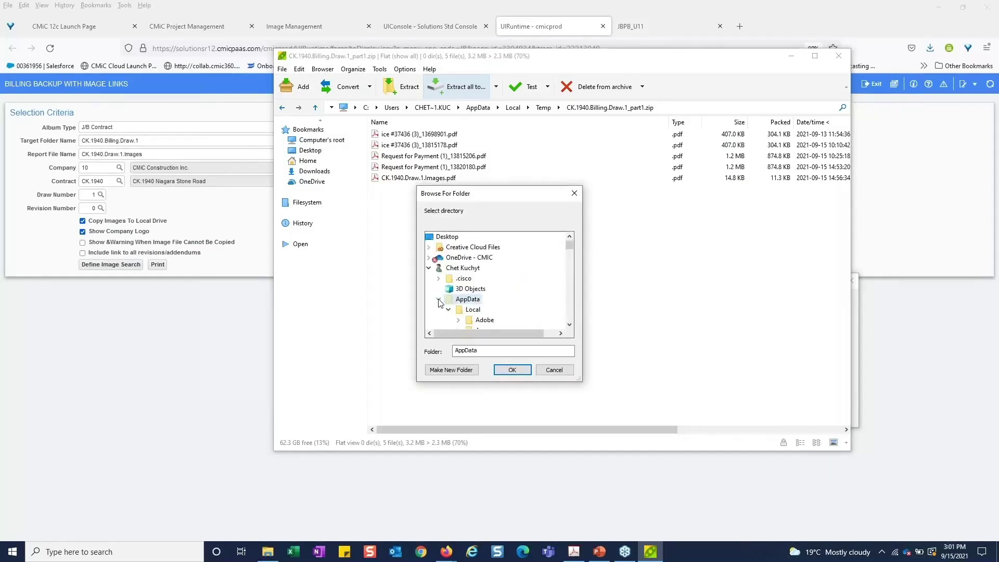
pyautogui.scroll(-5, 460, 249)
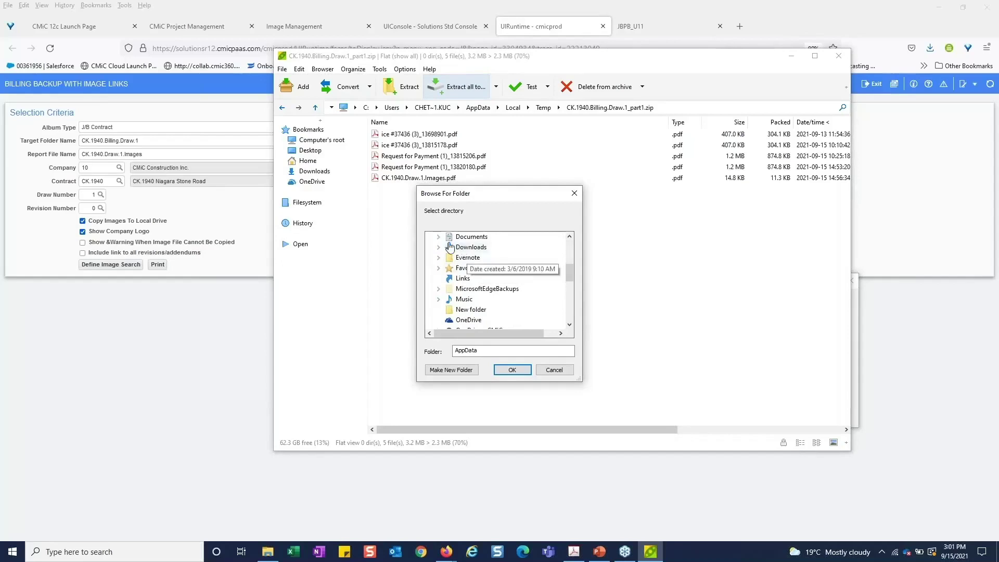
pyautogui.scroll(-5, 461, 249)
pyautogui.scroll(10, 484, 281)
pyautogui.click(478, 248)
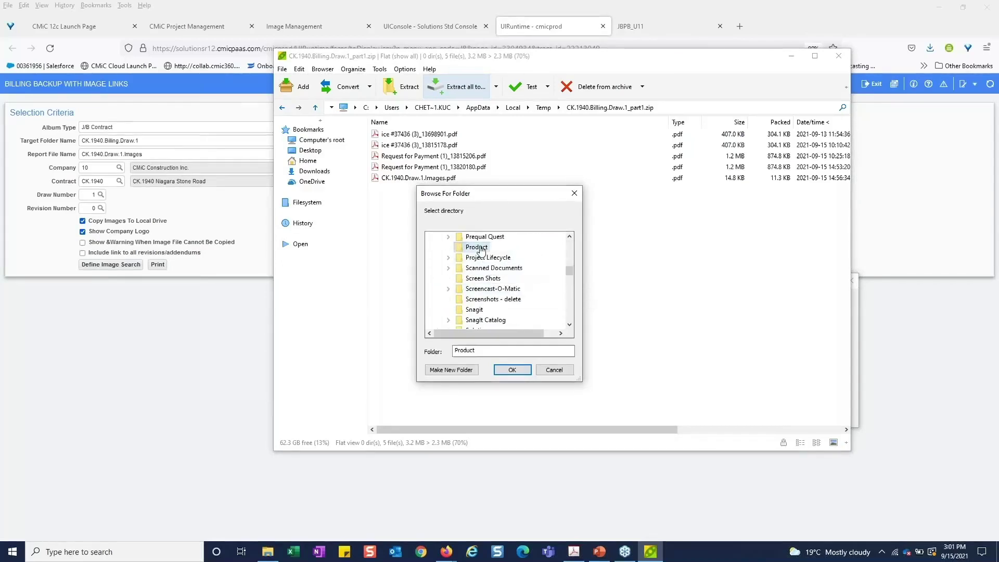
pyautogui.doubleClick(481, 248)
pyautogui.doubleClick(501, 257)
pyautogui.click(513, 370)
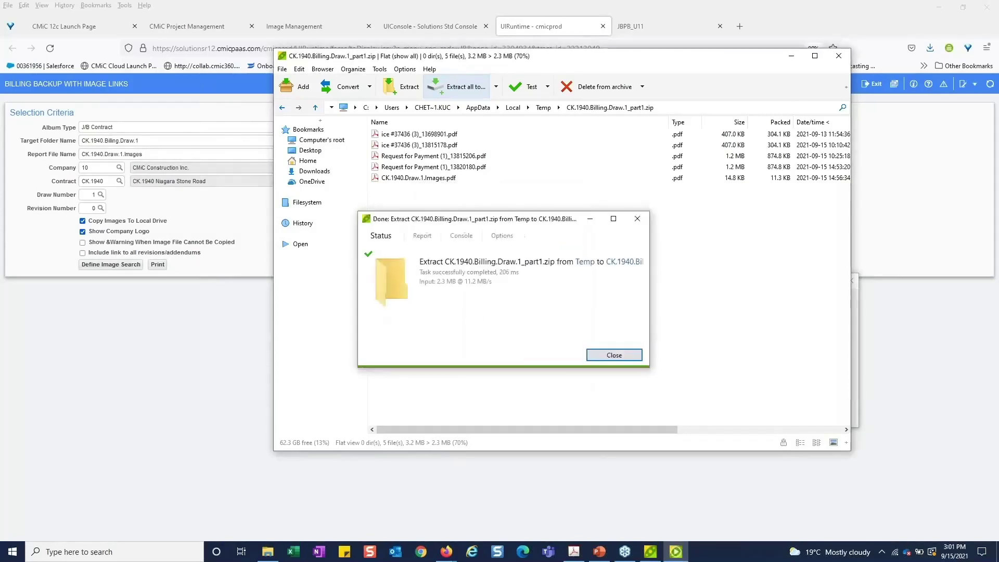
# Switch to File Explorer, open the extracted CK.1940.Billing.Draw.1_part1 folder and view the contents of its Images subfolder
pyautogui.click(268, 556)
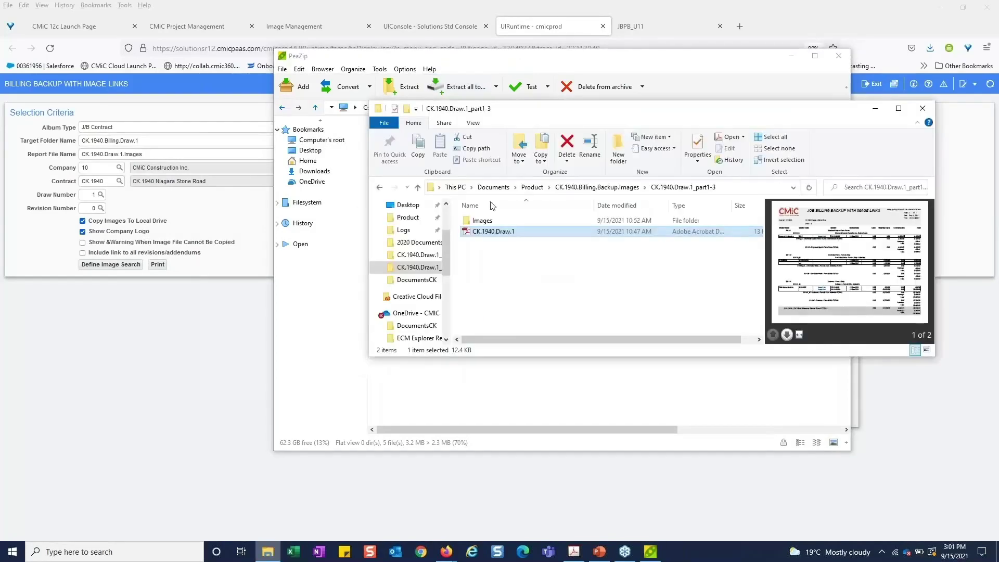
pyautogui.click(613, 188)
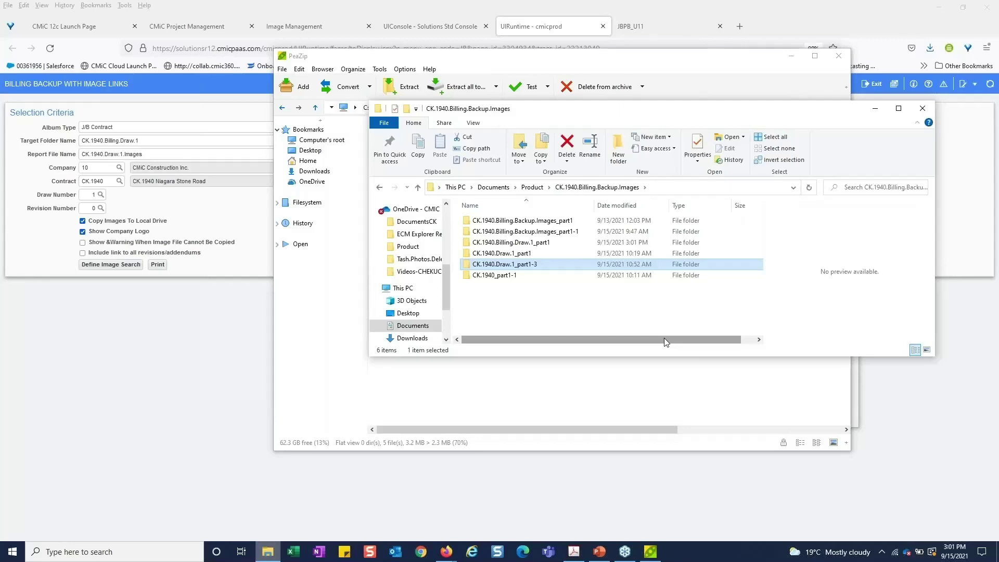
pyautogui.doubleClick(521, 244)
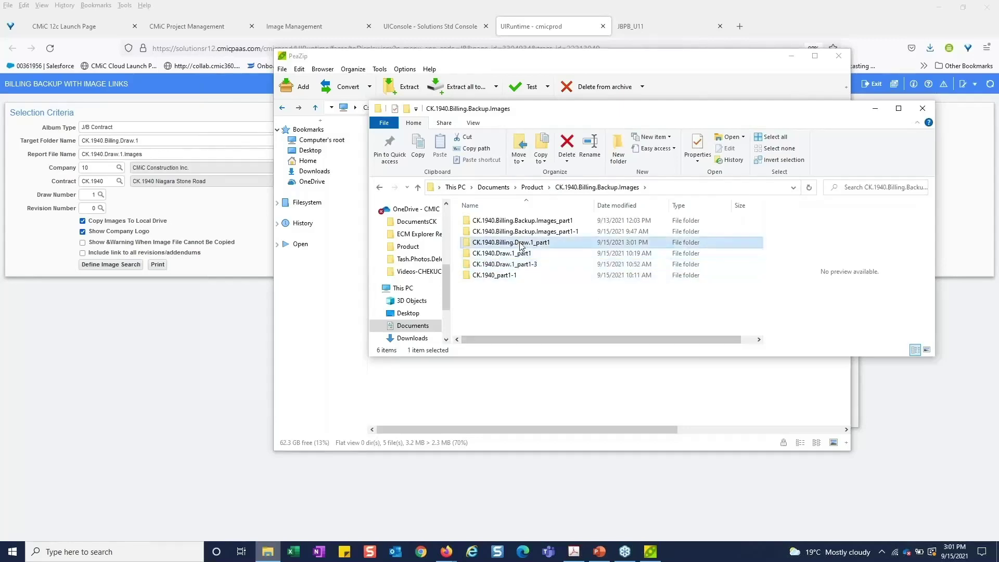
pyautogui.click(492, 232)
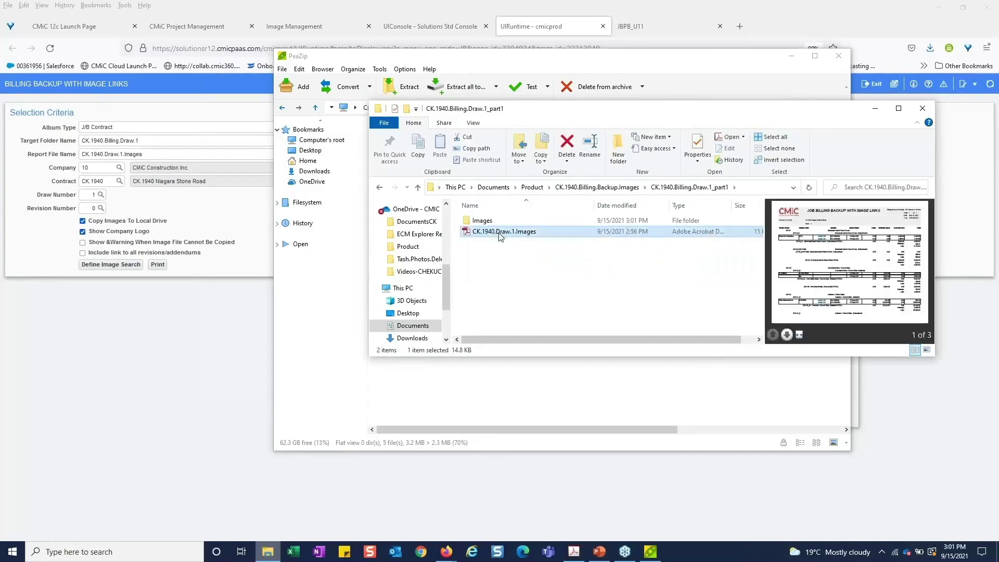
pyautogui.doubleClick(480, 221)
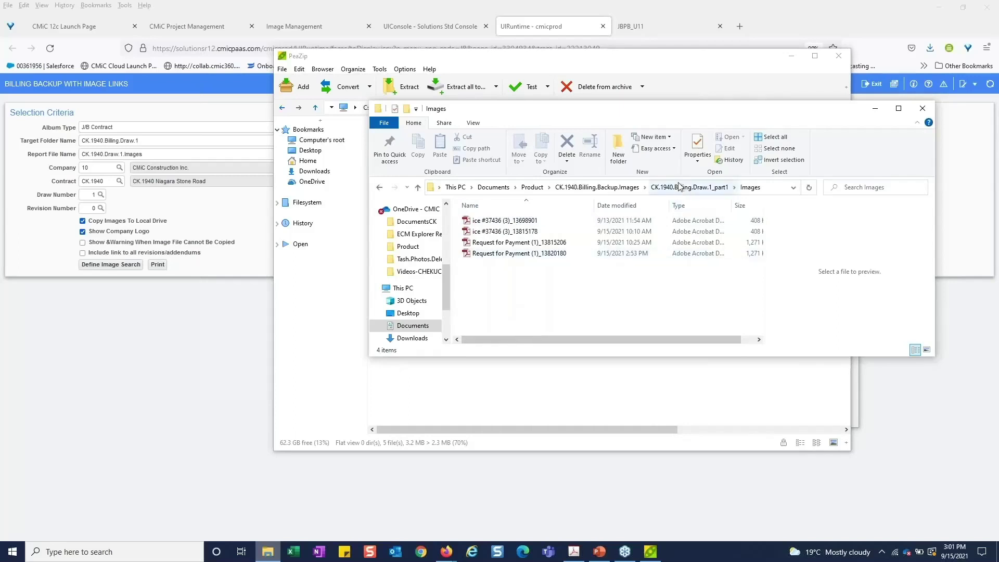
# Return to the CK.1940.Billing.Draw.1_part1 folder and open the CK.1940.Draw.1.Images PDF report
pyautogui.click(680, 186)
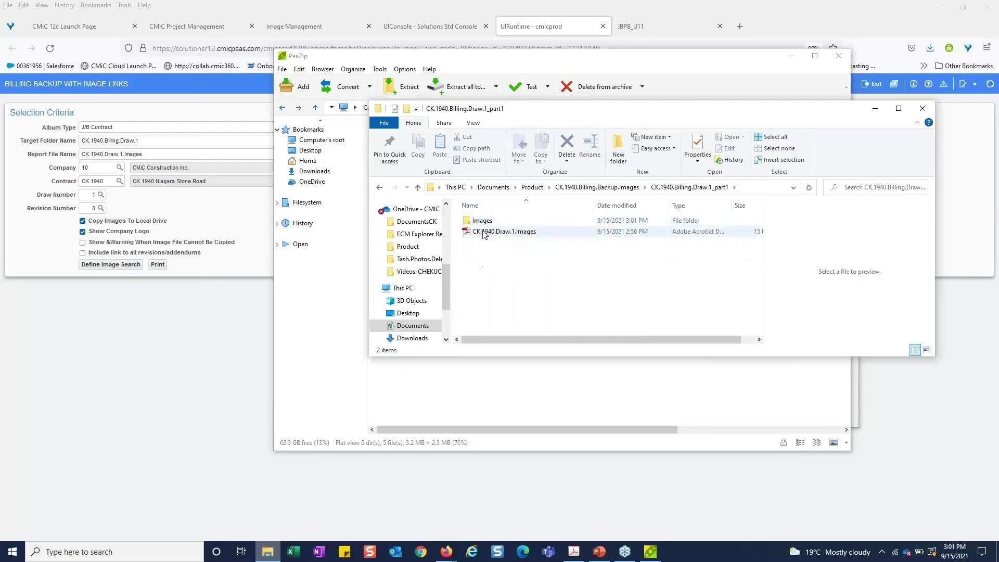
pyautogui.click(379, 188)
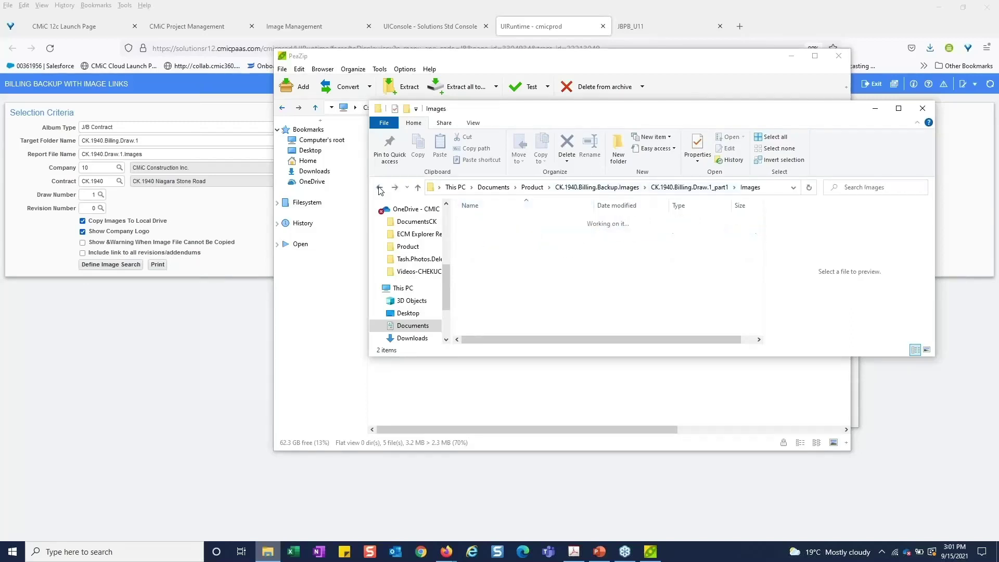
pyautogui.click(379, 187)
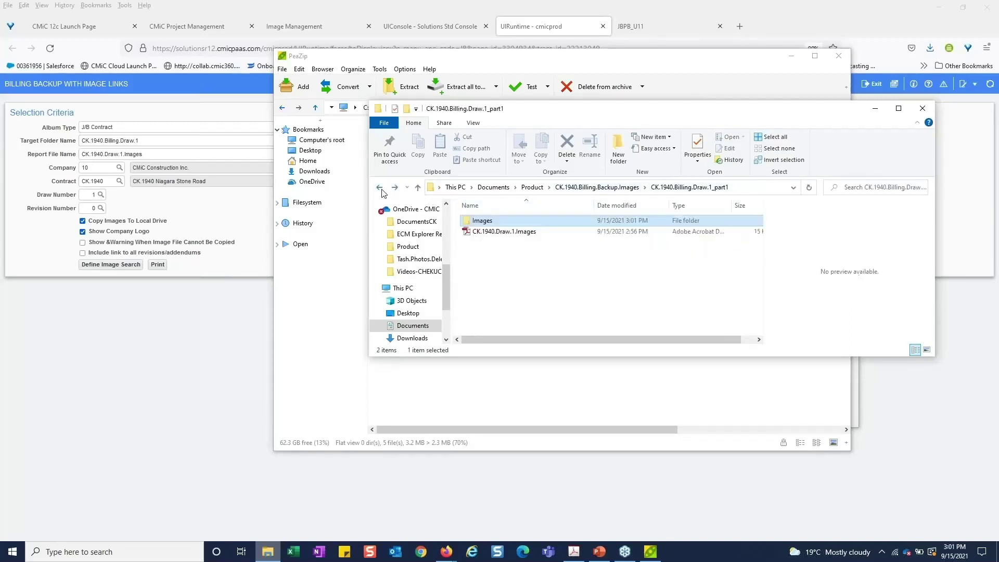
pyautogui.click(597, 187)
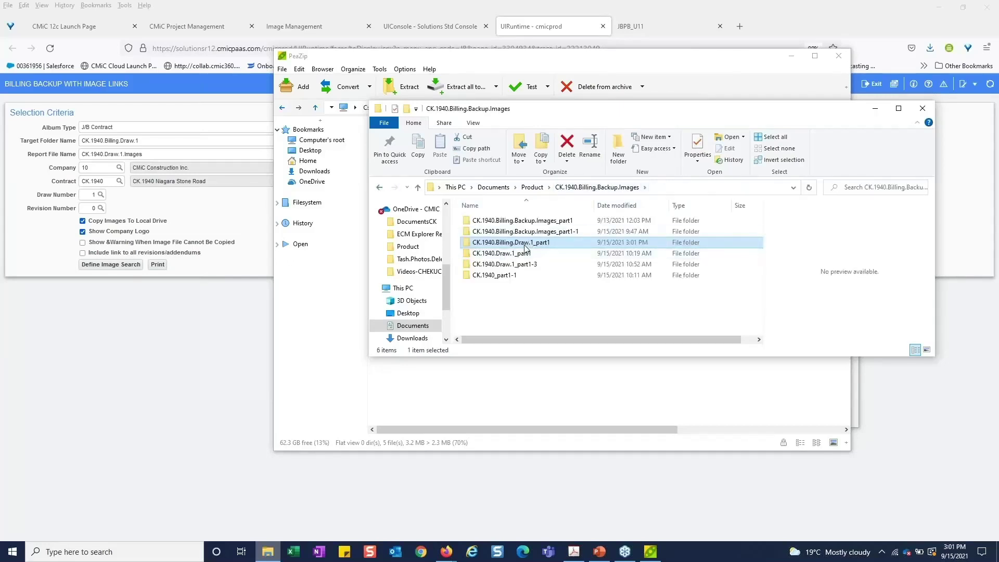
pyautogui.doubleClick(524, 244)
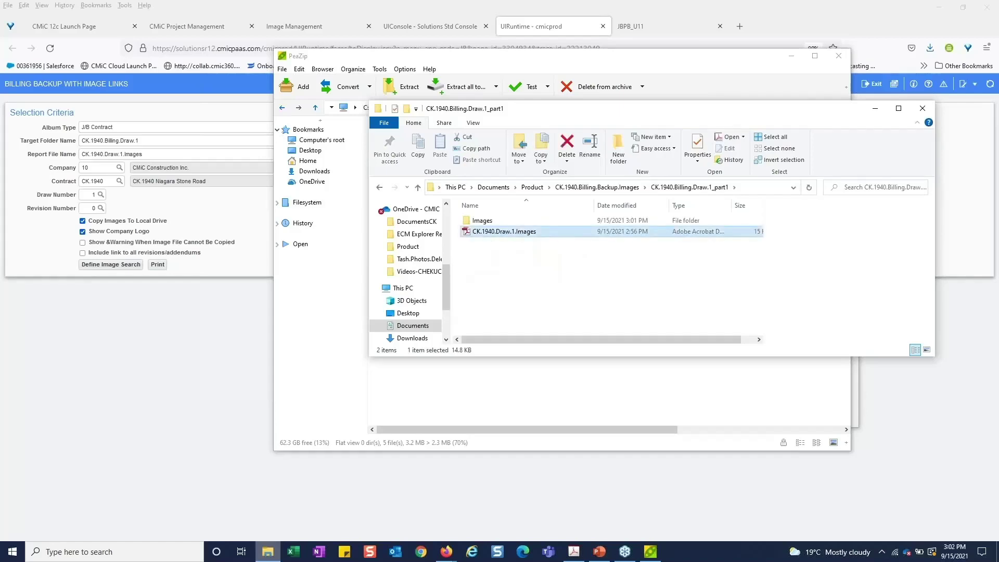
pyautogui.press('Return')
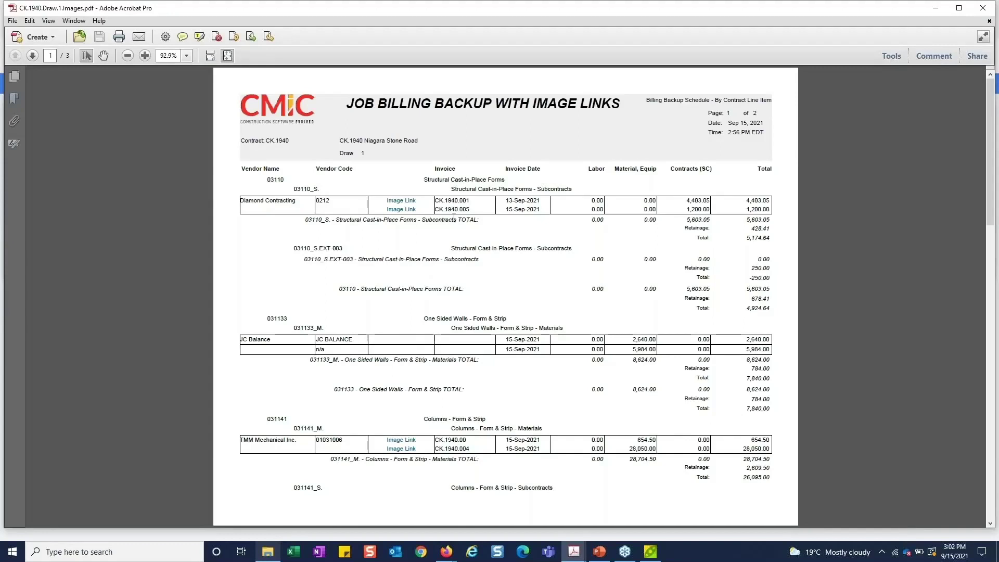
# Go to the report's by-vendor schedule and view the linked image for Diamond Contracting invoice CK.1940.005
pyautogui.press('pagedown')
pyautogui.press('pagedown')
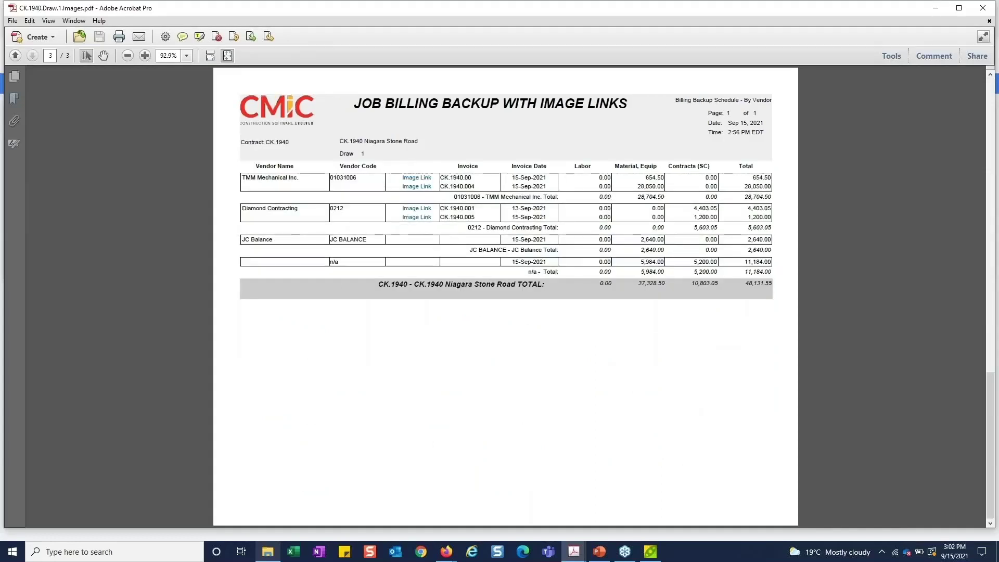
pyautogui.click(459, 219)
pyautogui.click(417, 218)
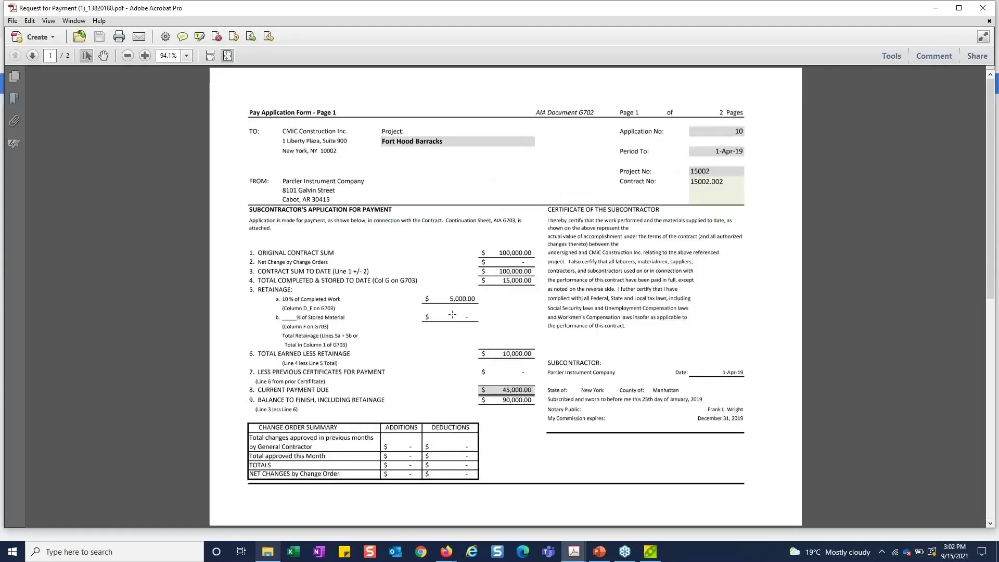
pyautogui.scroll(-1, 452, 318)
pyautogui.scroll(1, 452, 318)
# Clear away the PDF, folder and archive windows, and close the JBPB_U11 report in the browser
pyautogui.click(935, 9)
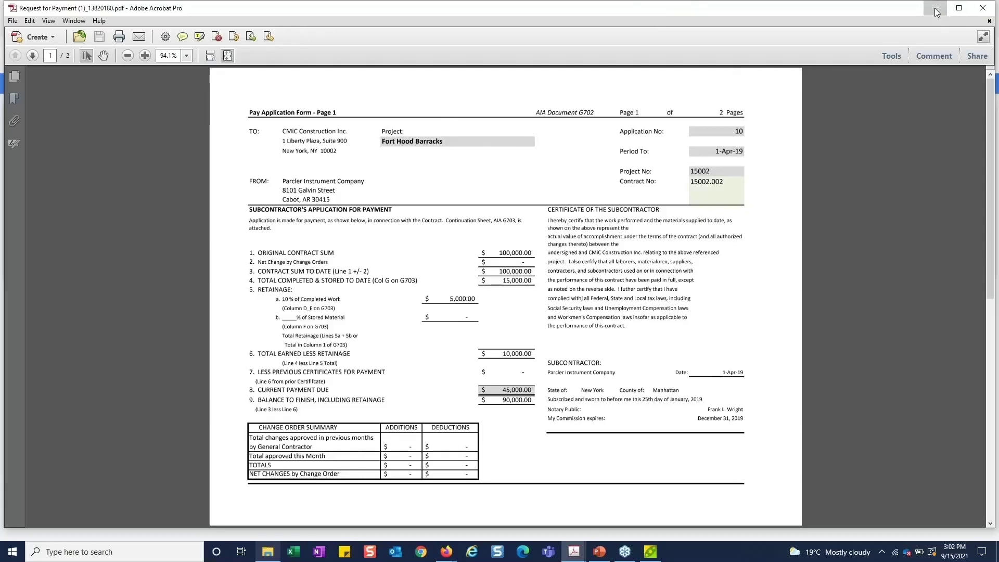
pyautogui.click(875, 113)
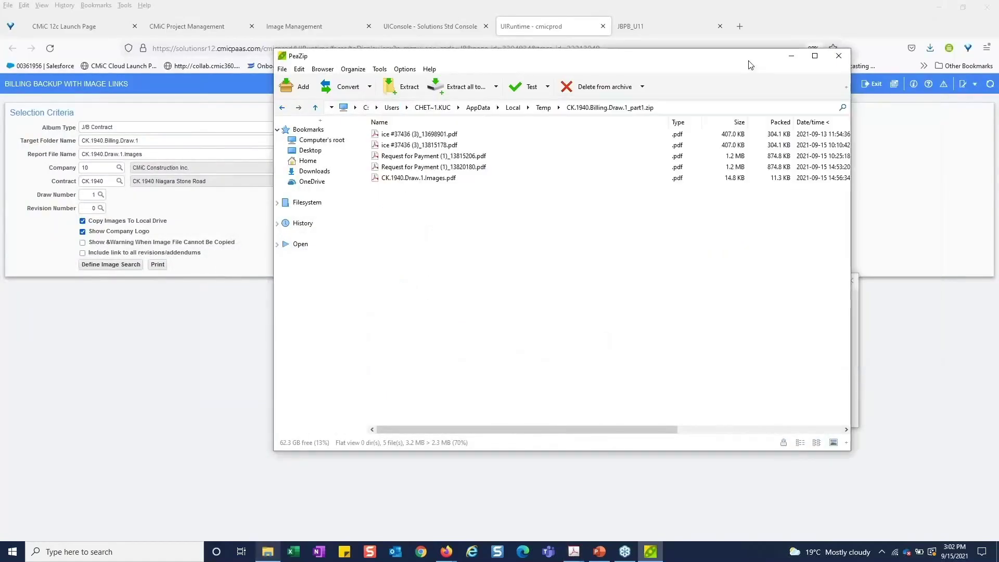
pyautogui.click(791, 57)
pyautogui.click(848, 281)
pyautogui.click(771, 104)
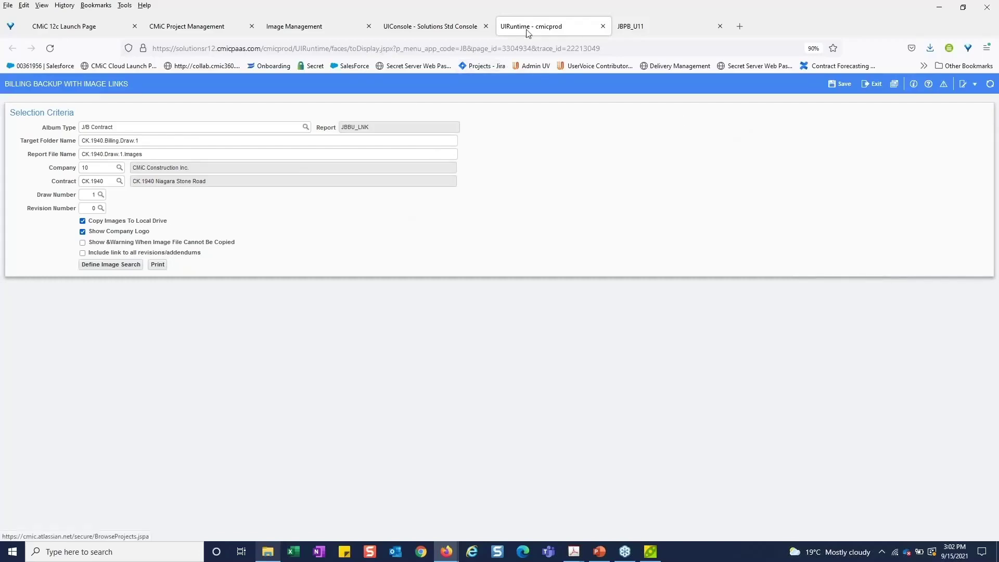
pyautogui.click(657, 29)
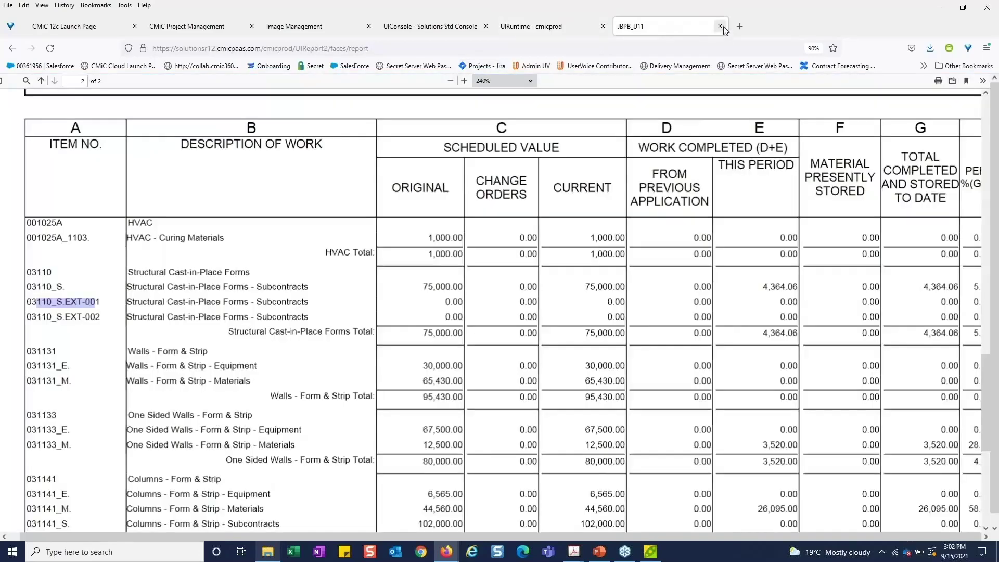
pyautogui.click(720, 26)
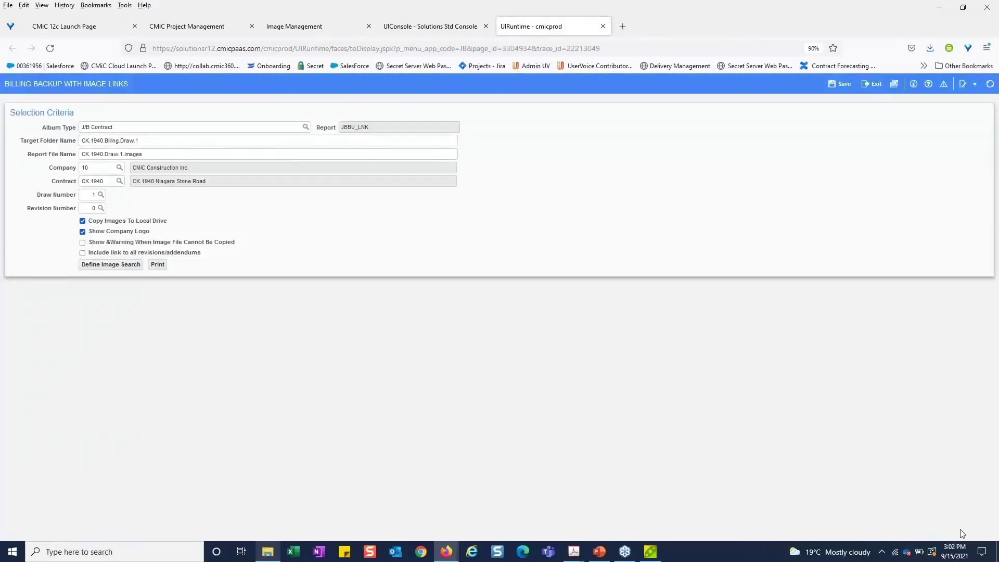
# Switch to the IPS_CMiC_OwnerBillings presentation in PowerPoint and show the Interactive Q&A slide
pyautogui.click(624, 552)
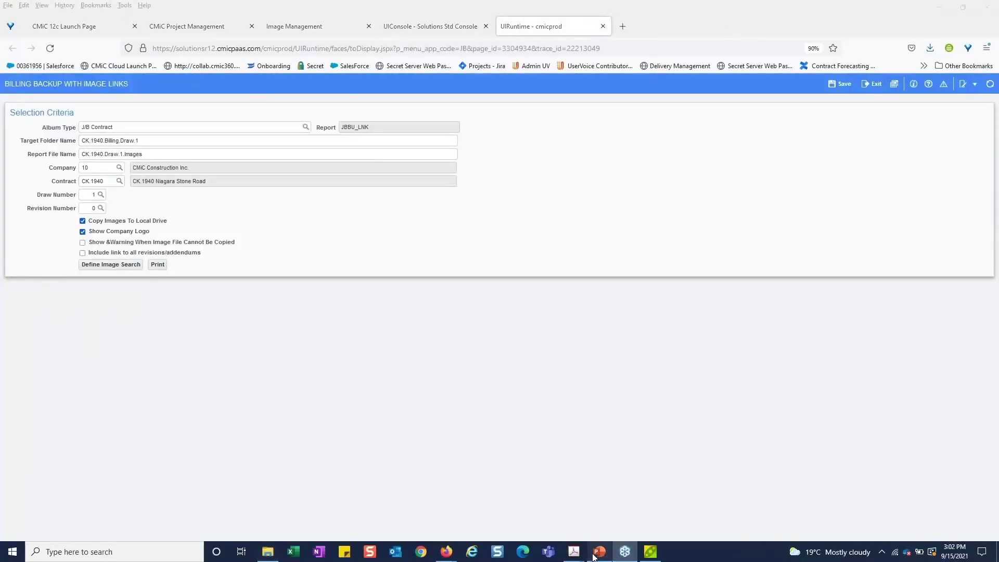
pyautogui.click(600, 552)
pyautogui.scroll(-2, 99, 318)
pyautogui.scroll(-1, 98, 319)
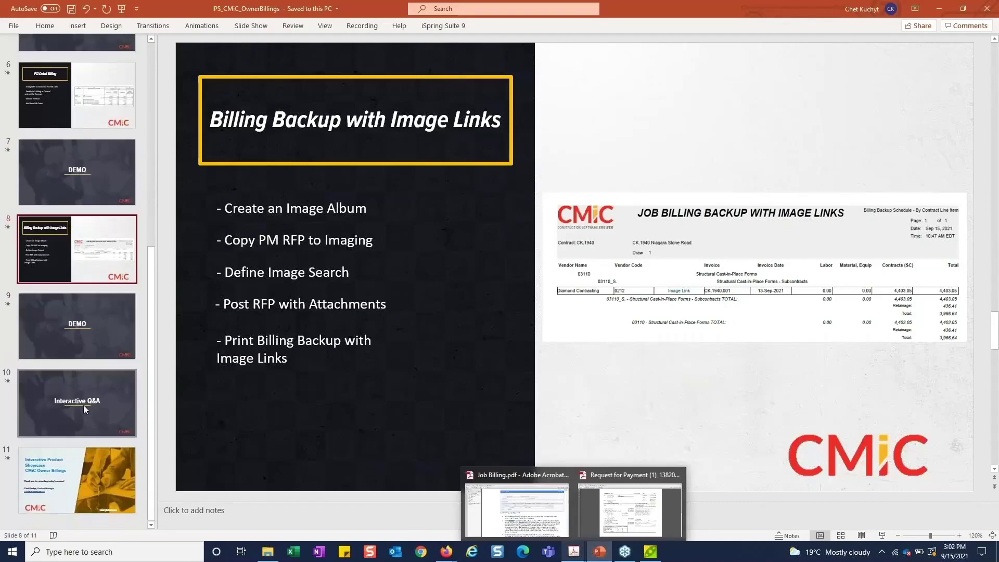
pyautogui.click(83, 402)
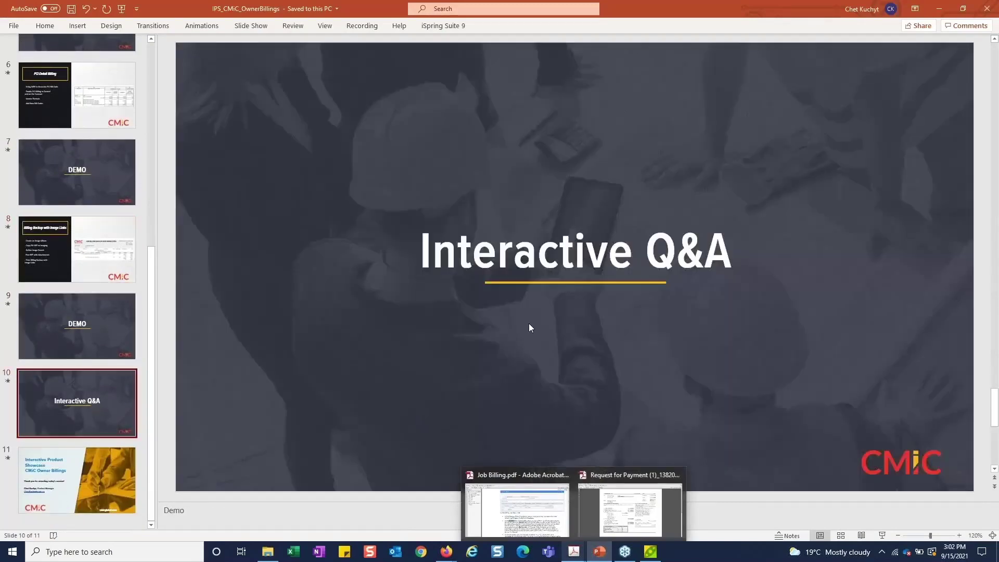
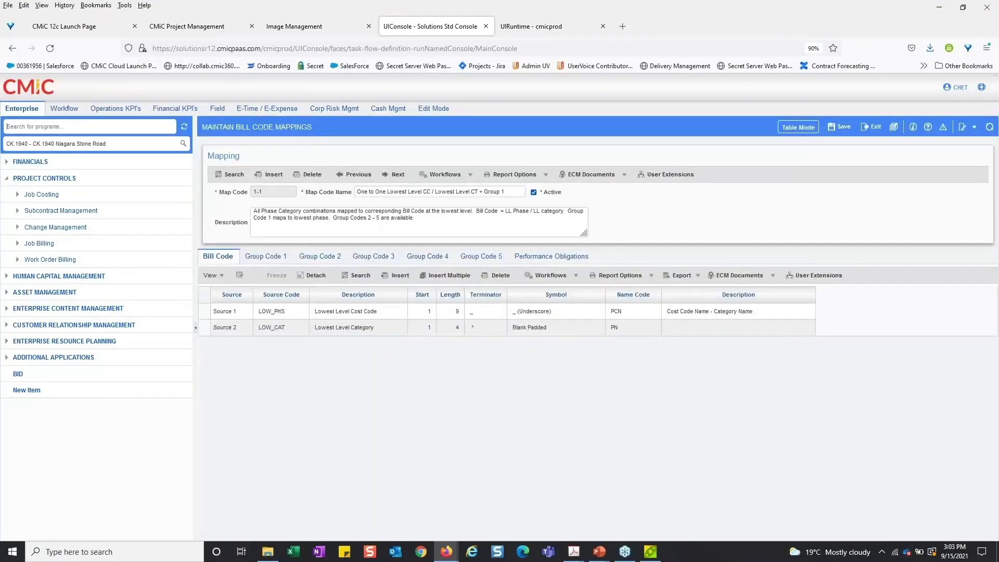
# Insert a new source row in map code 1-1's bill code mapping and open the list of available source codes
pyautogui.click(358, 327)
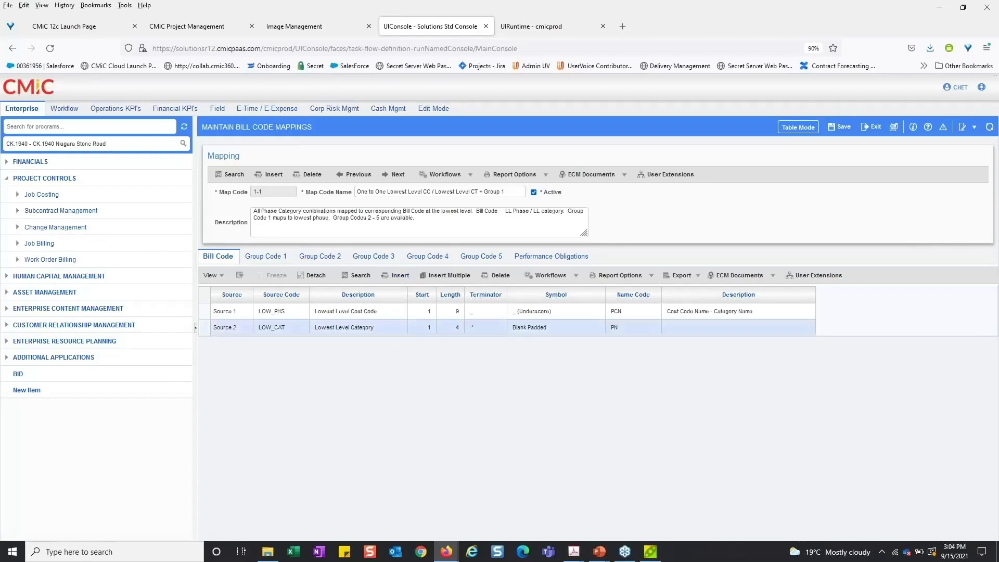
pyautogui.click(401, 276)
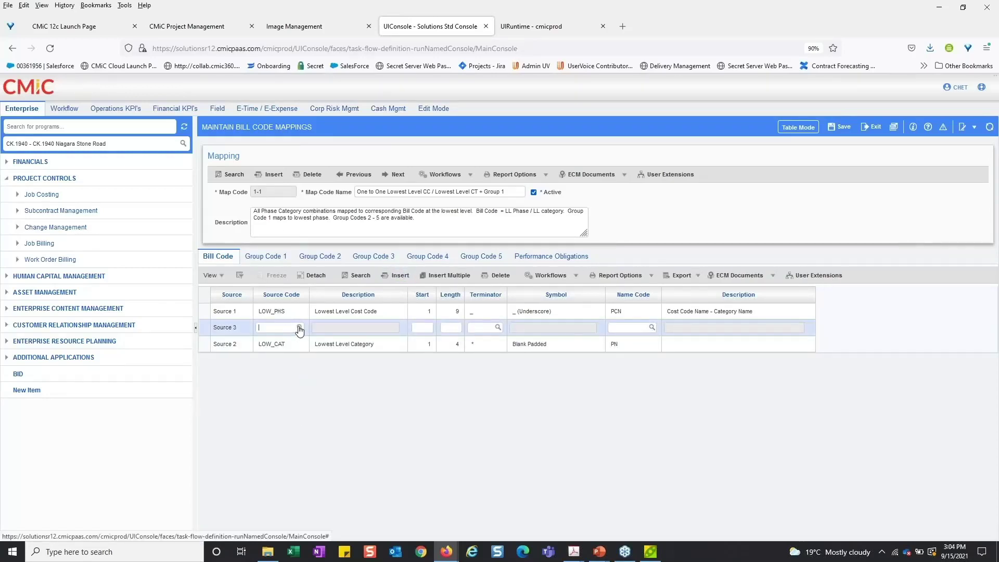
pyautogui.click(300, 327)
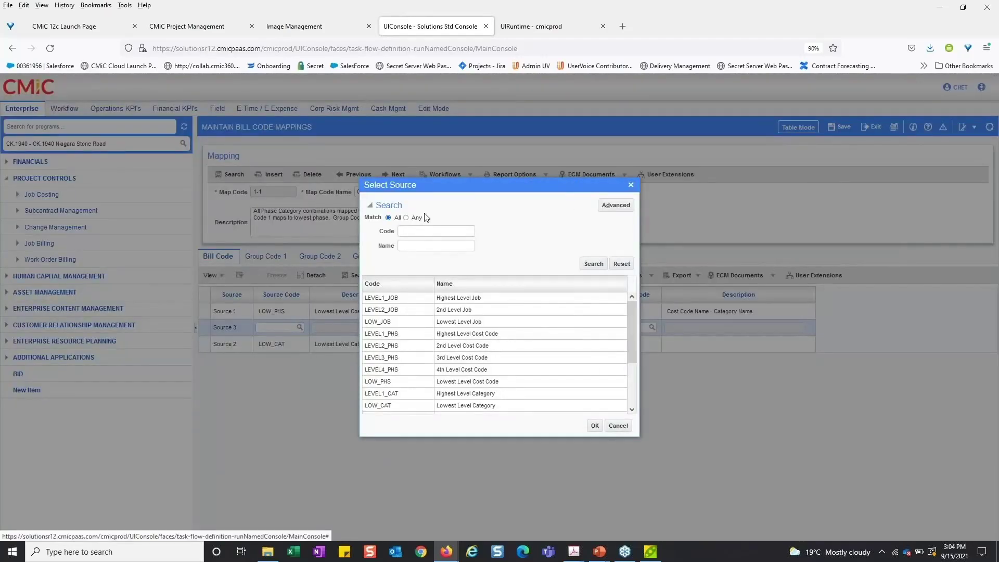
# Search the source list for names matching %sub%, and clear the name filter to list all sources again
pyautogui.click(417, 245)
pyautogui.write('%s')
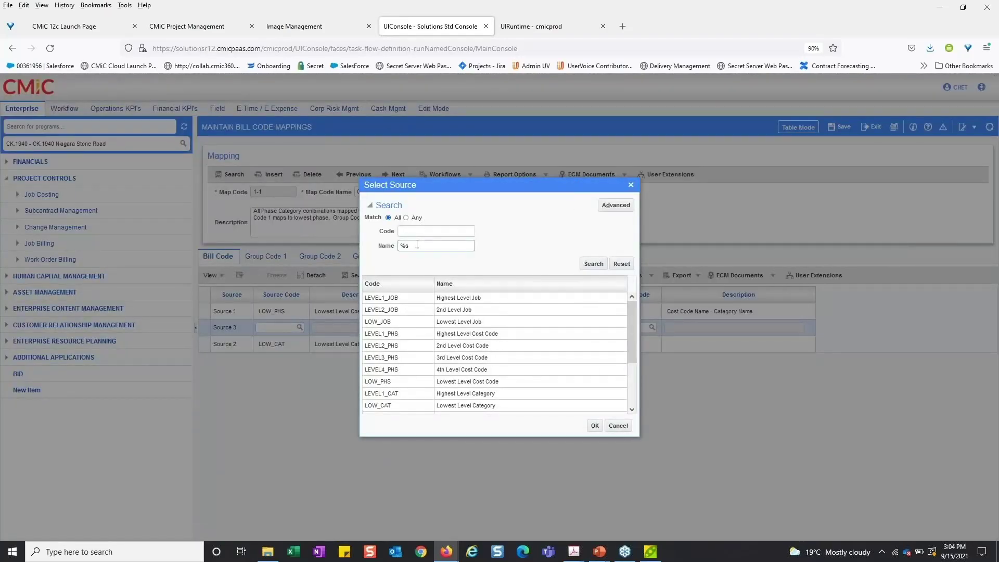
pyautogui.write('ub%')
pyautogui.press('Return')
pyautogui.write('%')
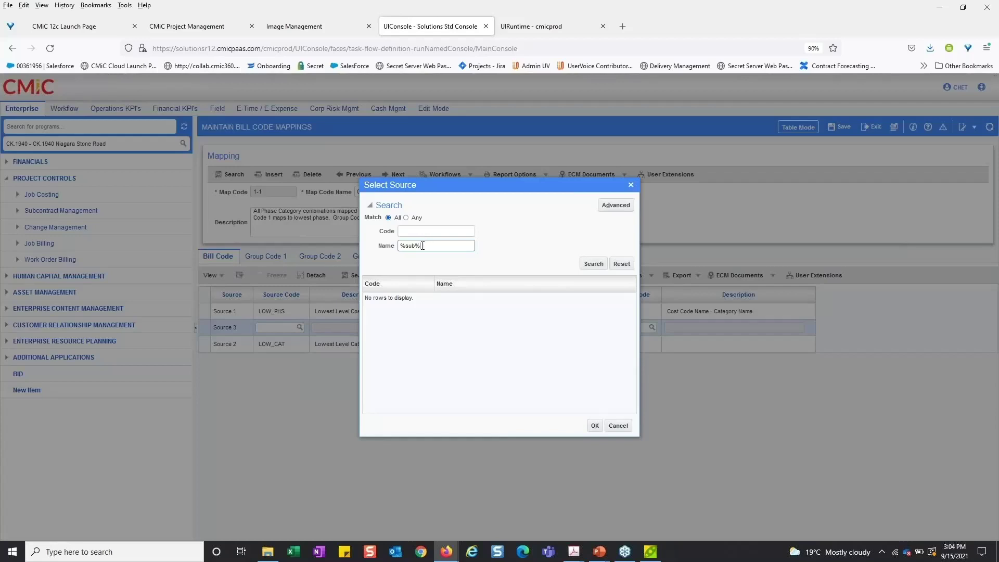
pyautogui.hotkey('shift', 'Home')
pyautogui.press('BackSpace')
pyautogui.press('Return')
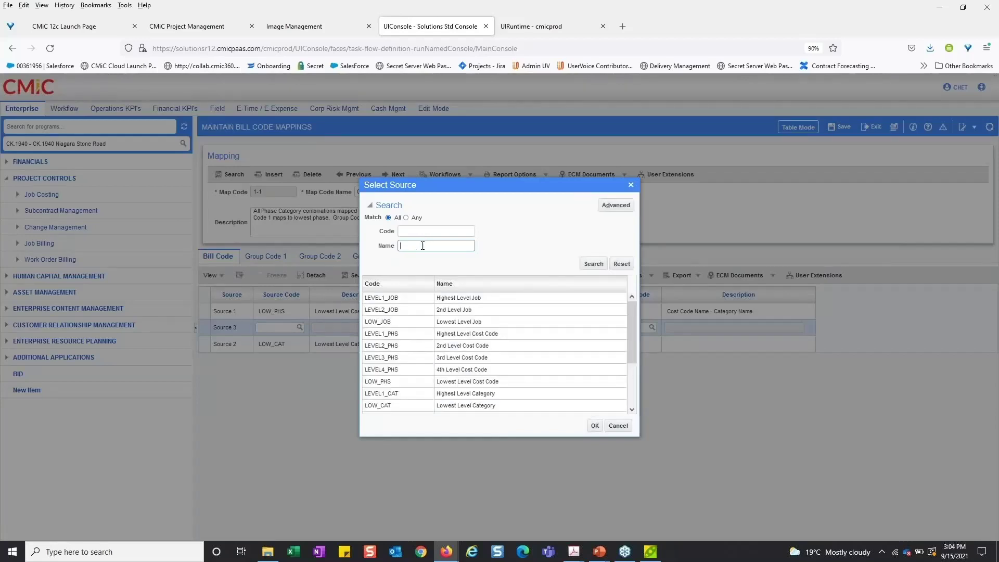
# Set the new source row's code in the bill code mapping to LOW_JOB, Lowest Level Job
pyautogui.click(397, 322)
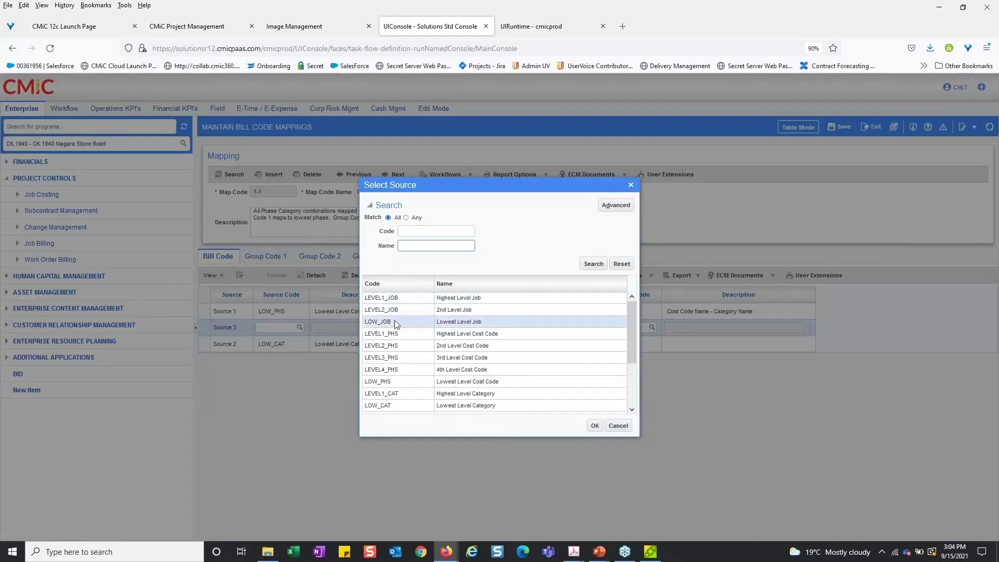
pyautogui.click(595, 425)
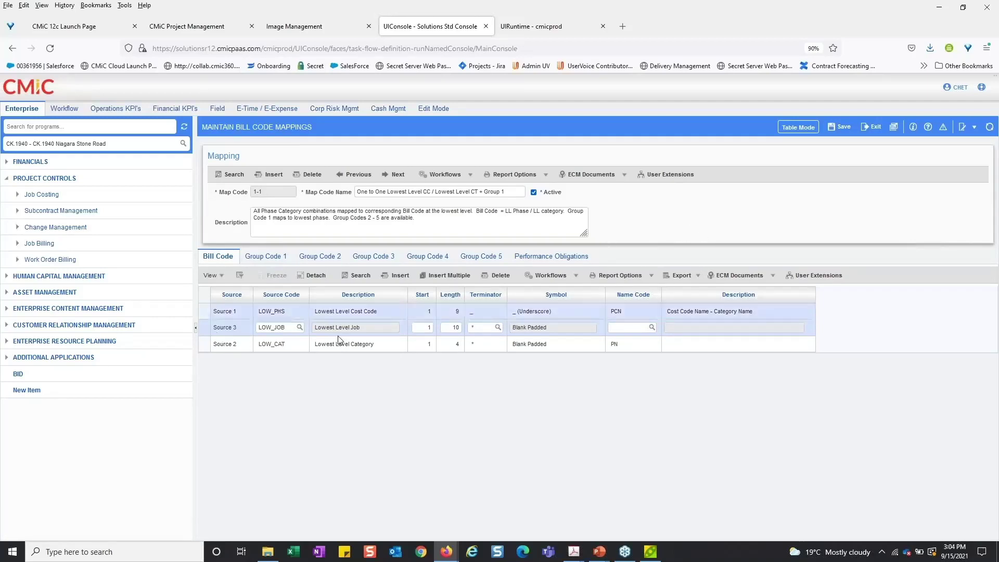
pyautogui.click(288, 329)
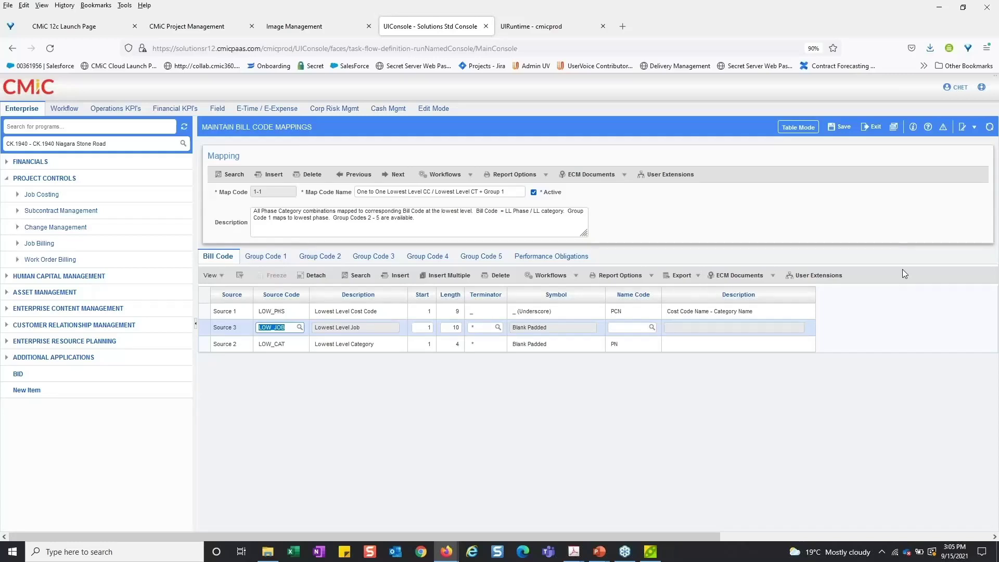
# Open Prepare Billing (Summary), load contract CK.1940, and dismiss the alert
pyautogui.click(19, 243)
pyautogui.click(29, 293)
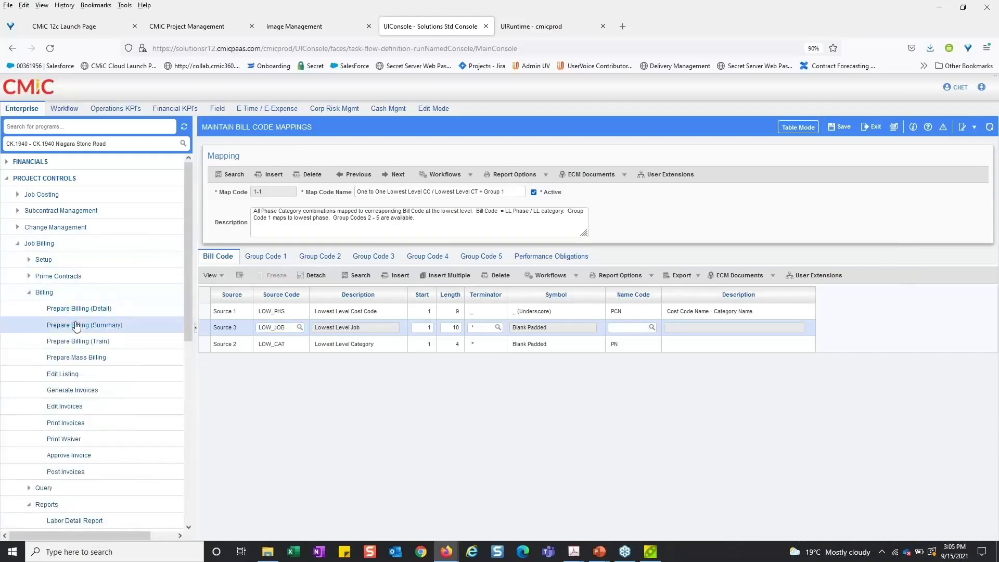
pyautogui.click(76, 325)
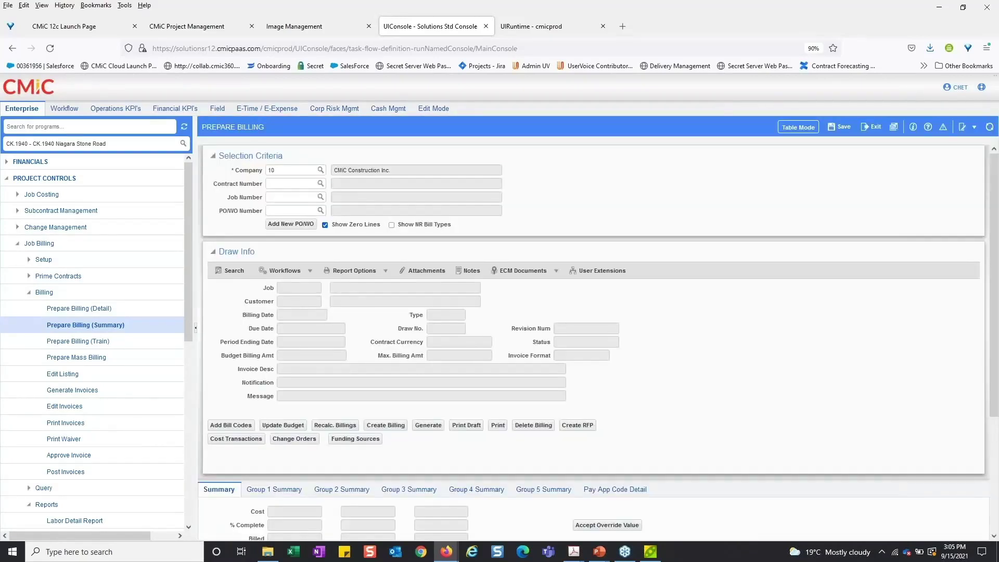
pyautogui.click(299, 181)
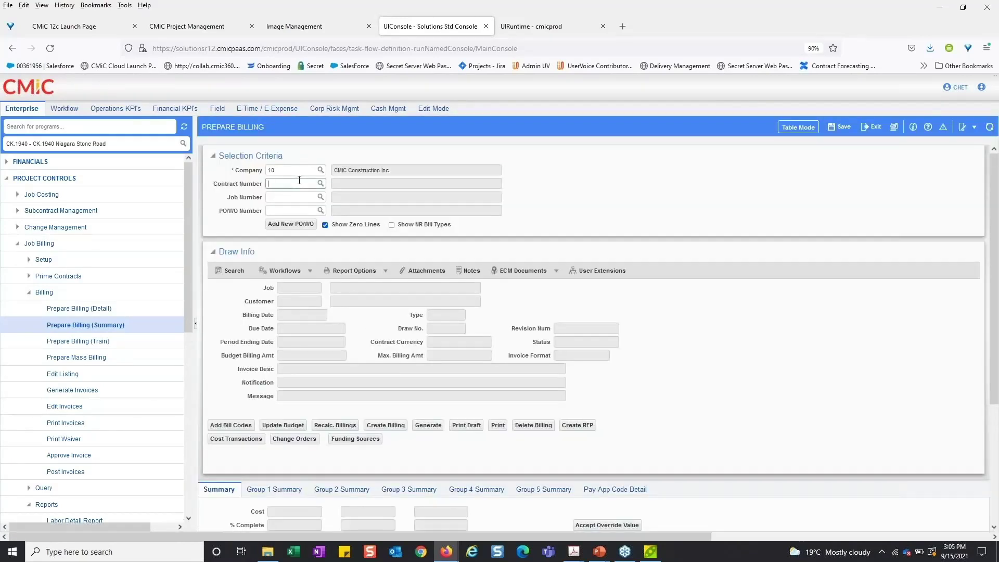
pyautogui.write('ck.1940')
pyautogui.press('Return')
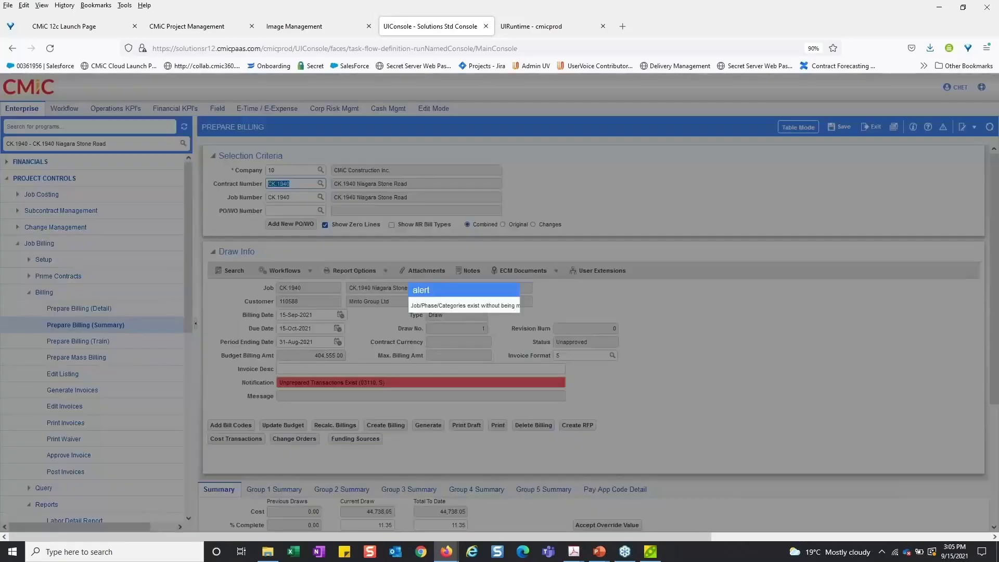
pyautogui.click(576, 319)
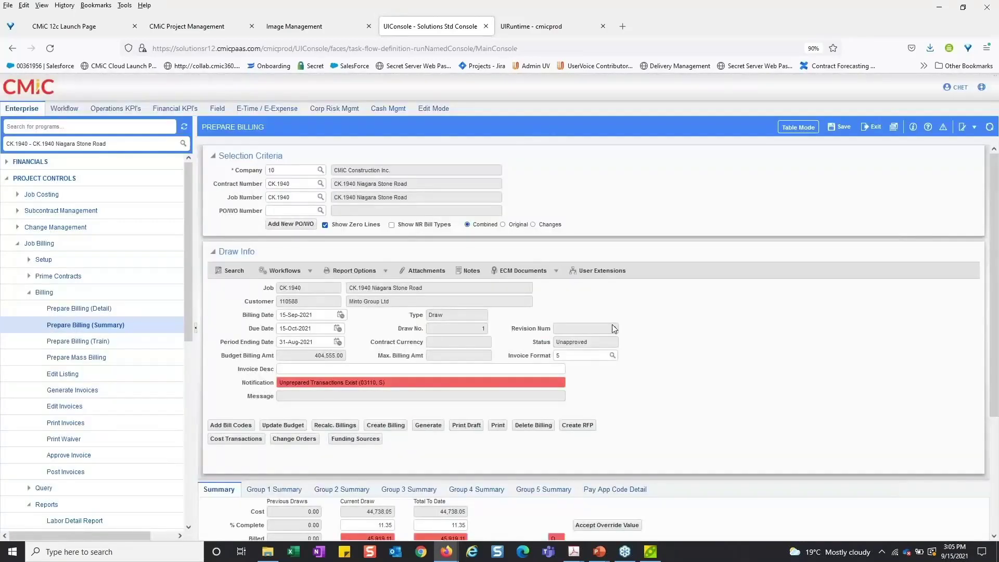
# Review the draw 1 billing information and invoice format, bring up the invoice generation options, and cancel them
pyautogui.scroll(-3, 613, 328)
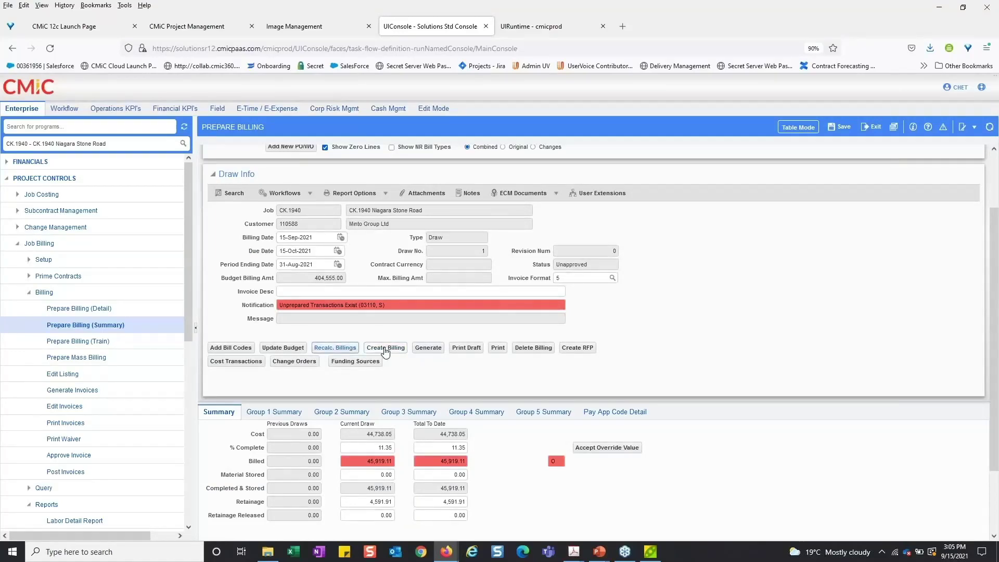
pyautogui.click(397, 353)
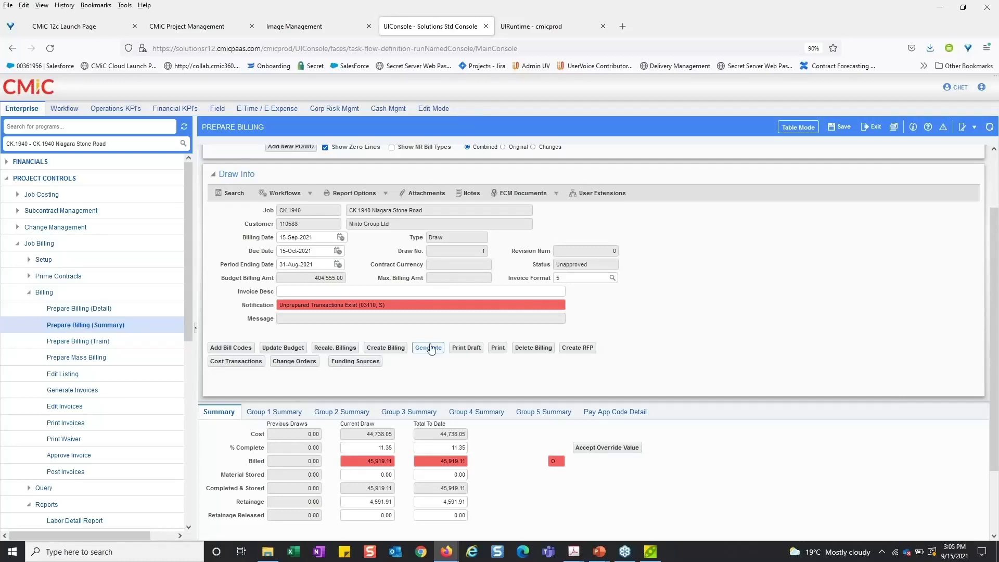
pyautogui.click(430, 348)
pyautogui.scroll(-3, 488, 398)
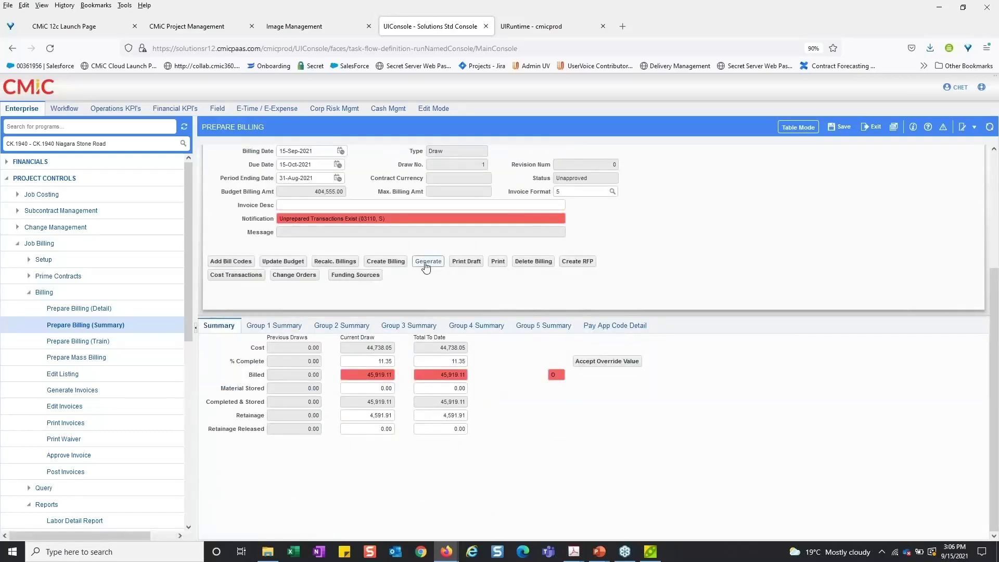
pyautogui.scroll(3, 425, 279)
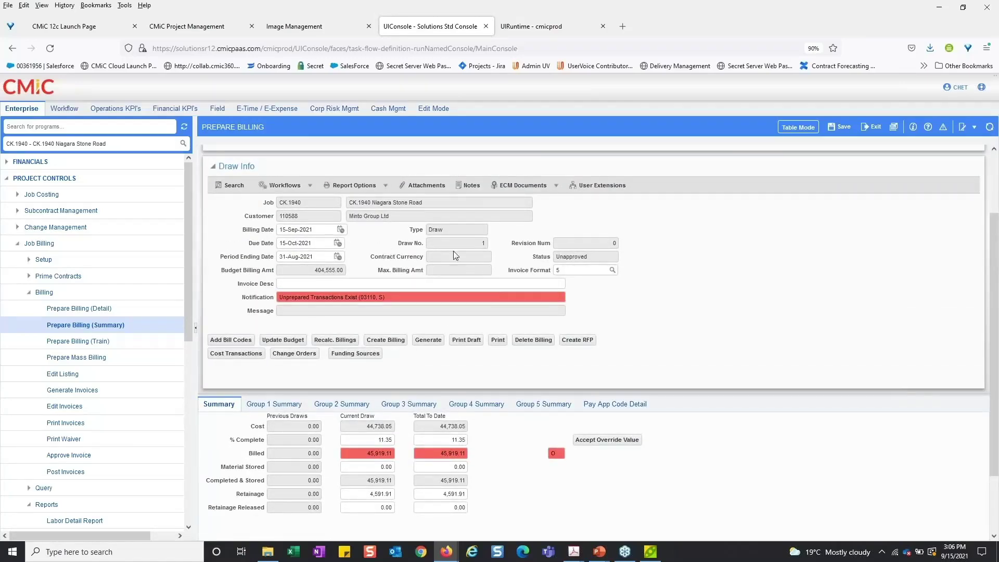
pyautogui.moveTo(508, 270); pyautogui.dragTo(555, 273)
pyautogui.click(428, 341)
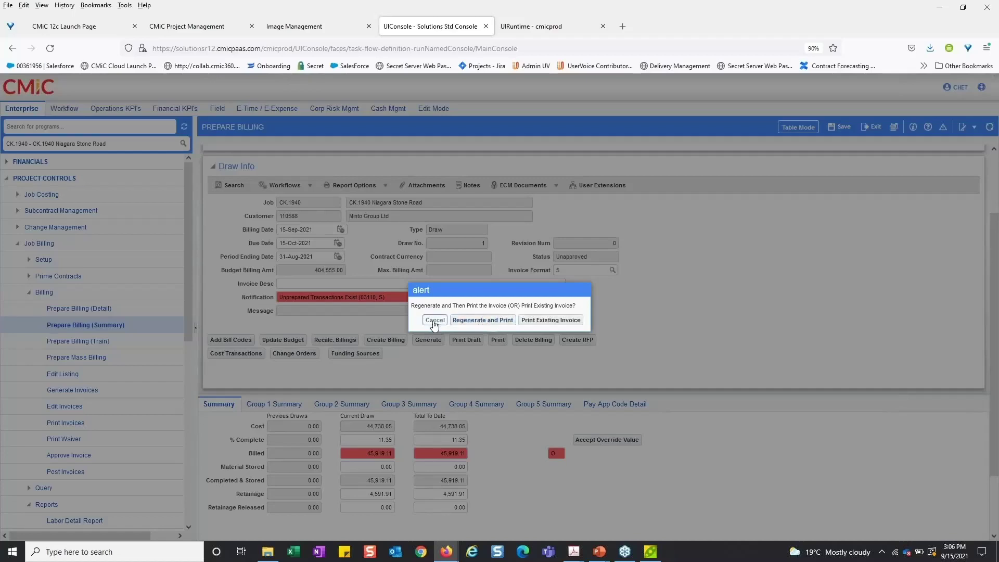
pyautogui.click(434, 320)
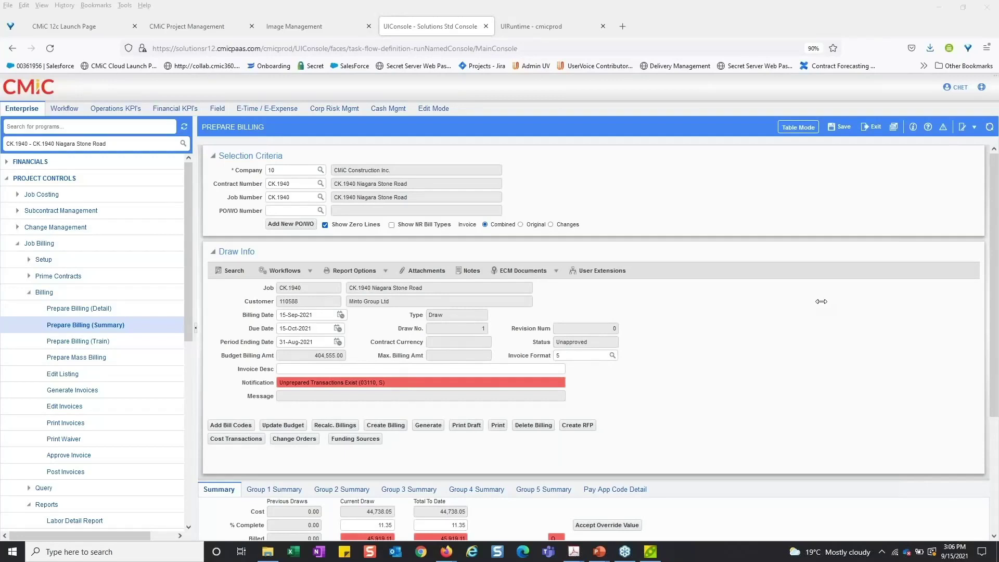
# Open Prepare Billing (Detail) and check its program name in the About information
pyautogui.click(81, 312)
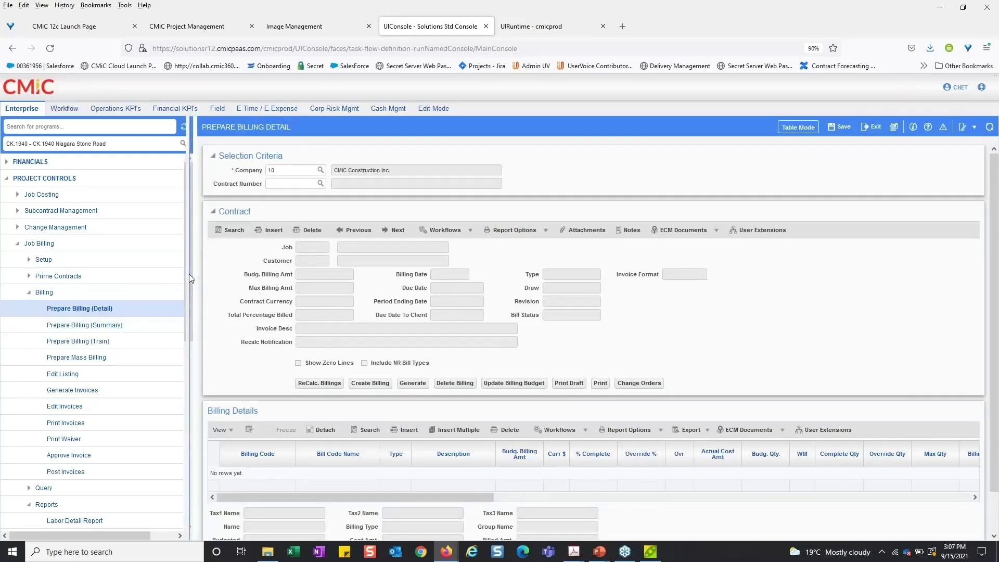
pyautogui.moveTo(189, 273); pyautogui.dragTo(182, 274)
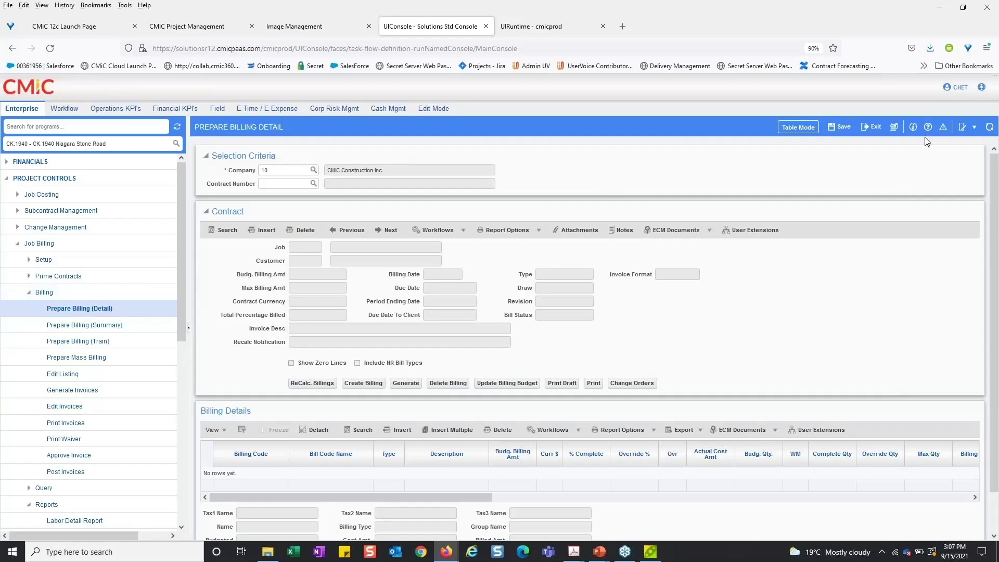
pyautogui.click(874, 287)
pyautogui.click(913, 127)
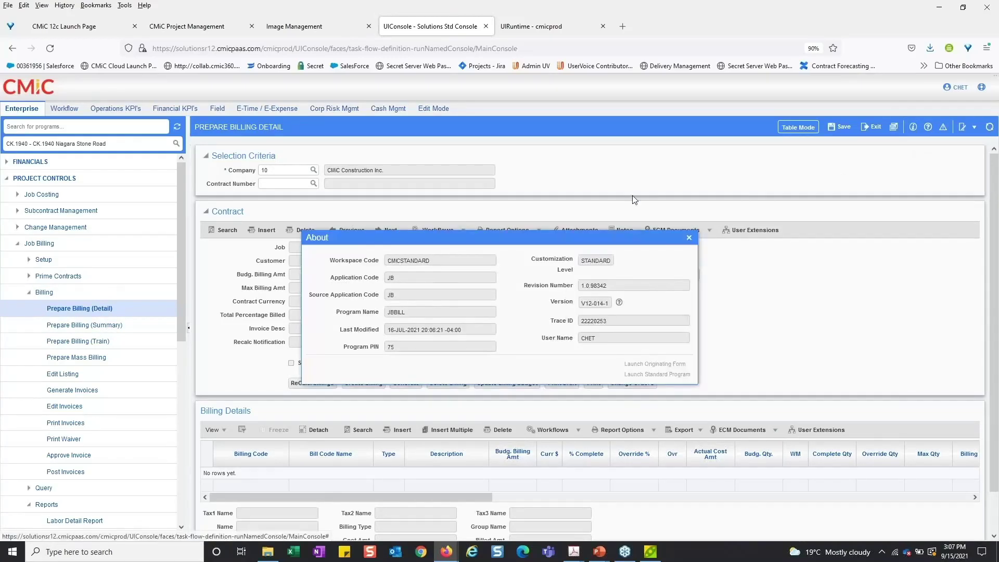
pyautogui.doubleClick(401, 312)
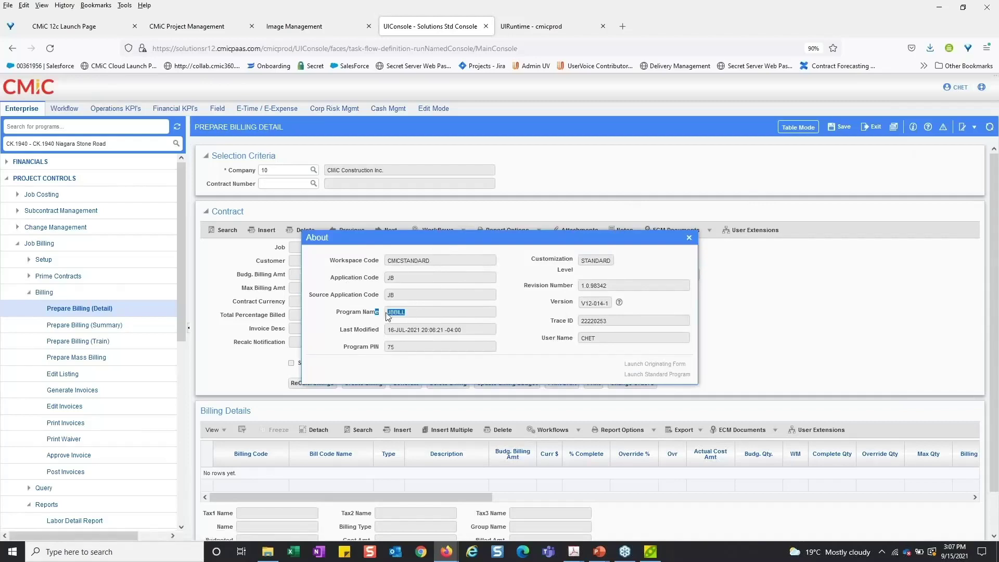
pyautogui.click(690, 237)
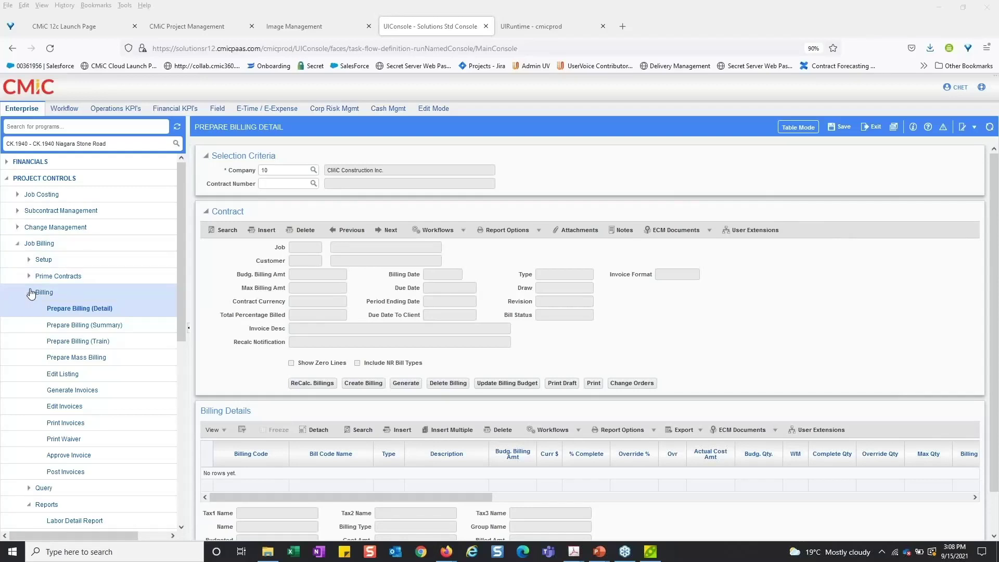
pyautogui.click(30, 292)
pyautogui.click(17, 243)
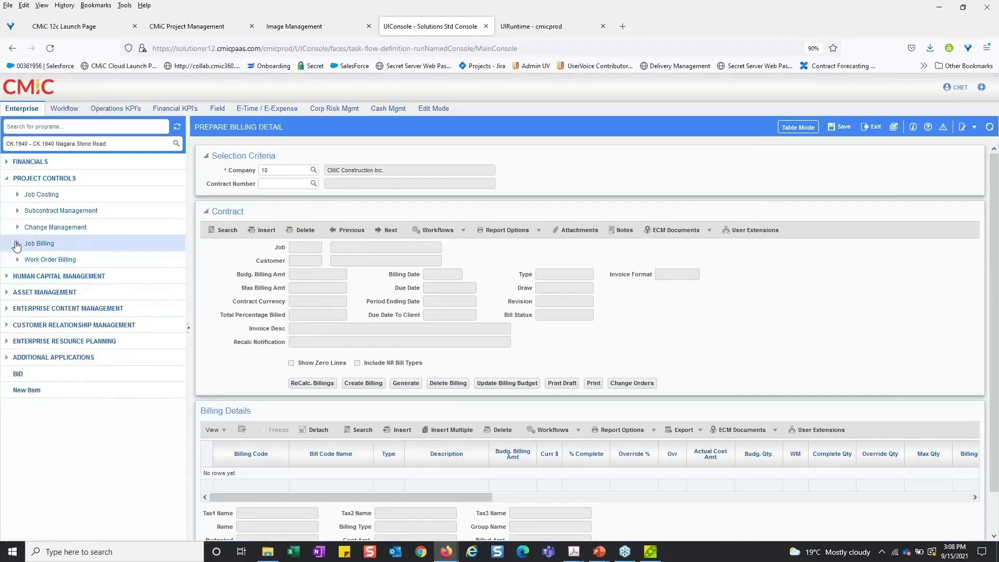
pyautogui.click(17, 244)
pyautogui.click(29, 325)
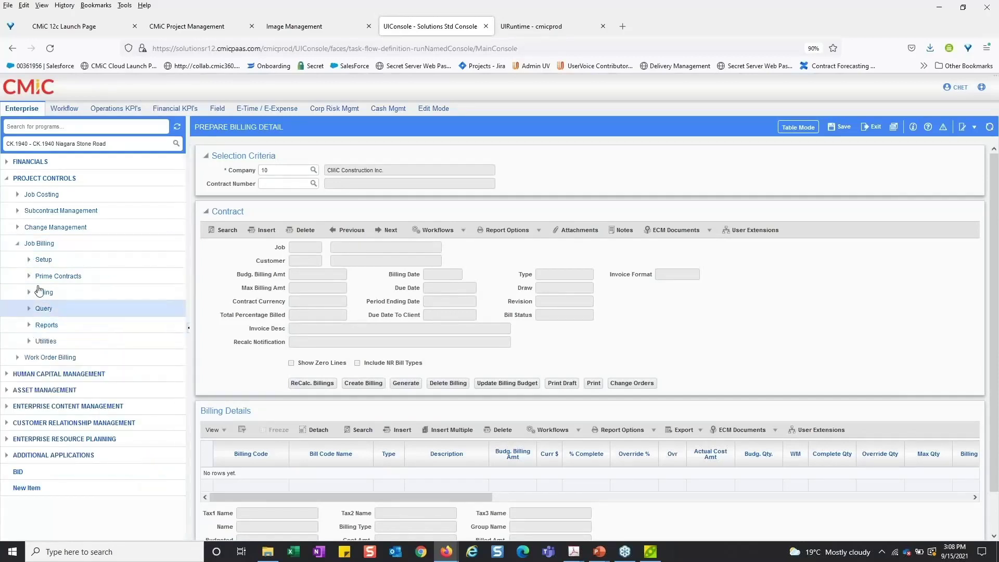
pyautogui.click(29, 292)
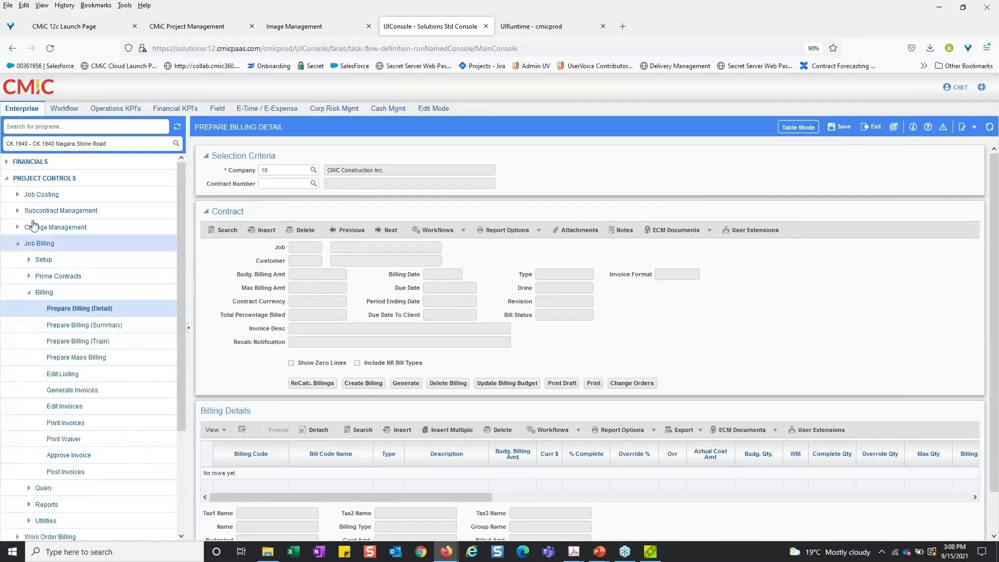
# Search the programs for "mapping" and open the Job Billing Mappings from J/C screen
pyautogui.click(34, 129)
pyautogui.write('mapping')
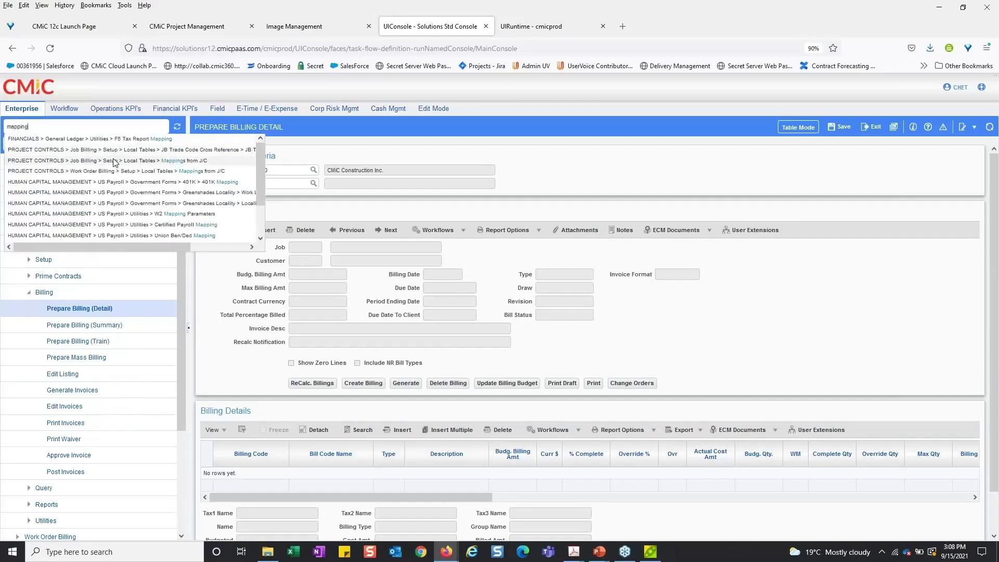
pyautogui.click(120, 160)
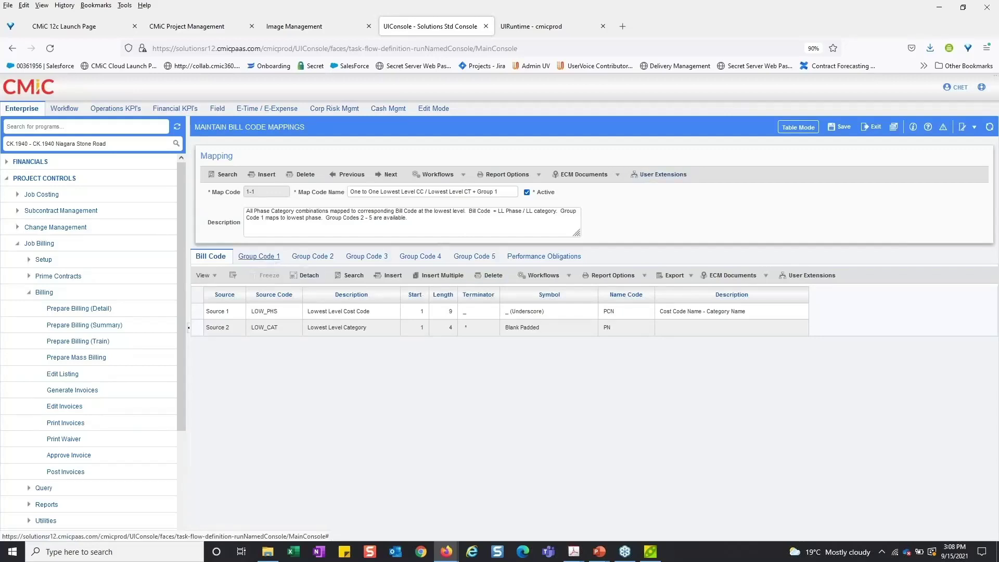
# Insert a new source row in map code 1-1's Group Code 1, browse the available source codes, and close the list without choosing one
pyautogui.click(258, 256)
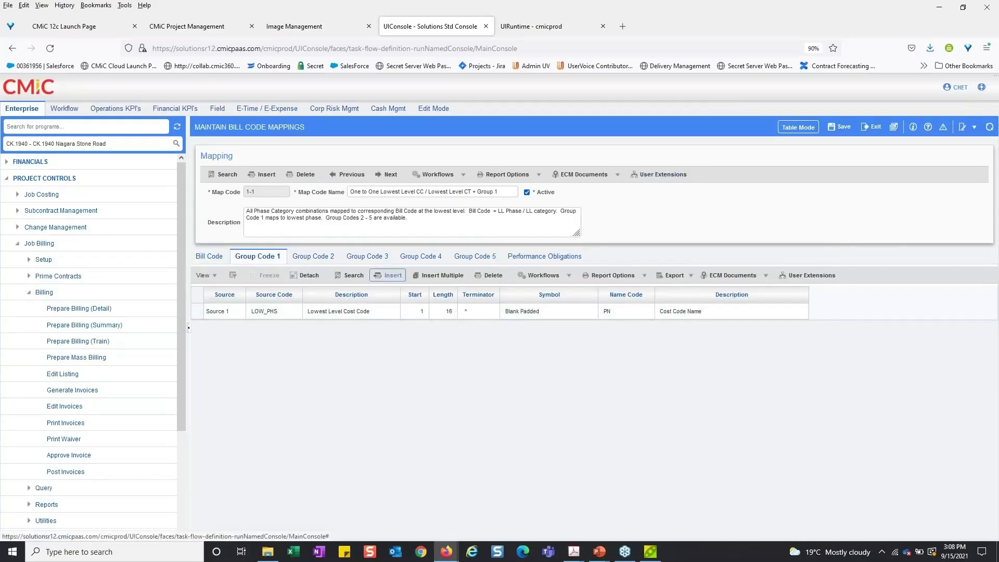
pyautogui.click(384, 275)
pyautogui.click(292, 328)
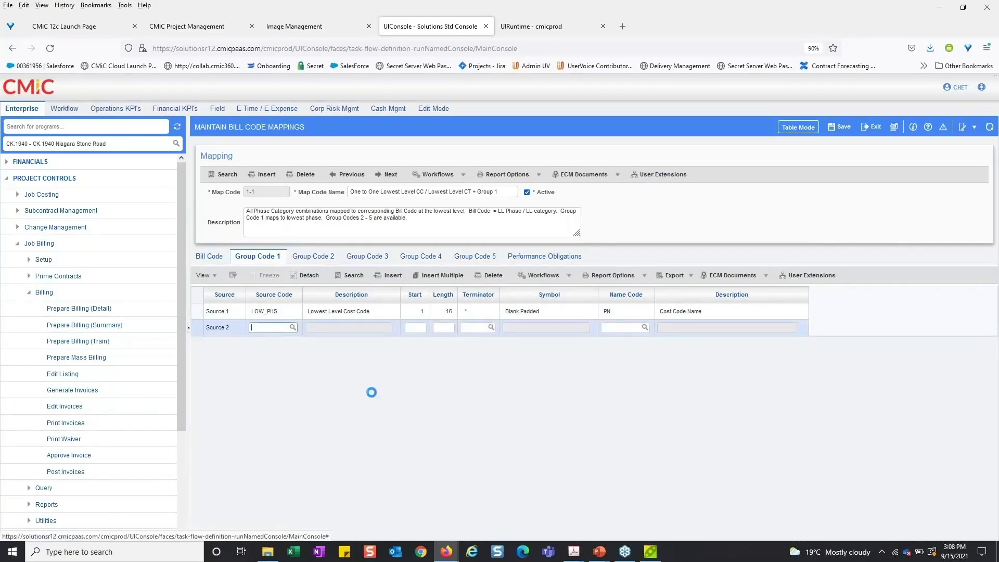
pyautogui.scroll(-2, 494, 349)
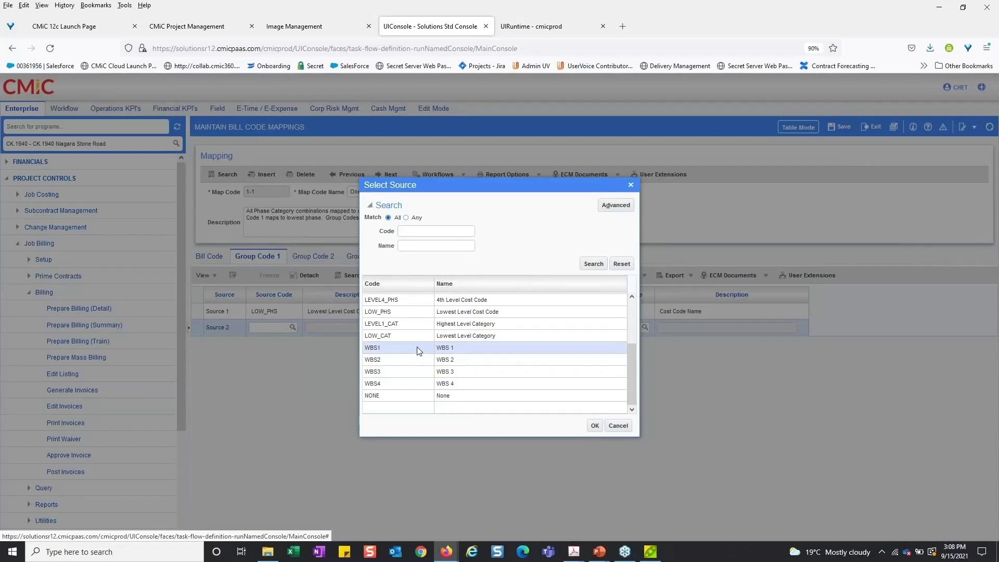
pyautogui.moveTo(499, 184); pyautogui.dragTo(507, 244)
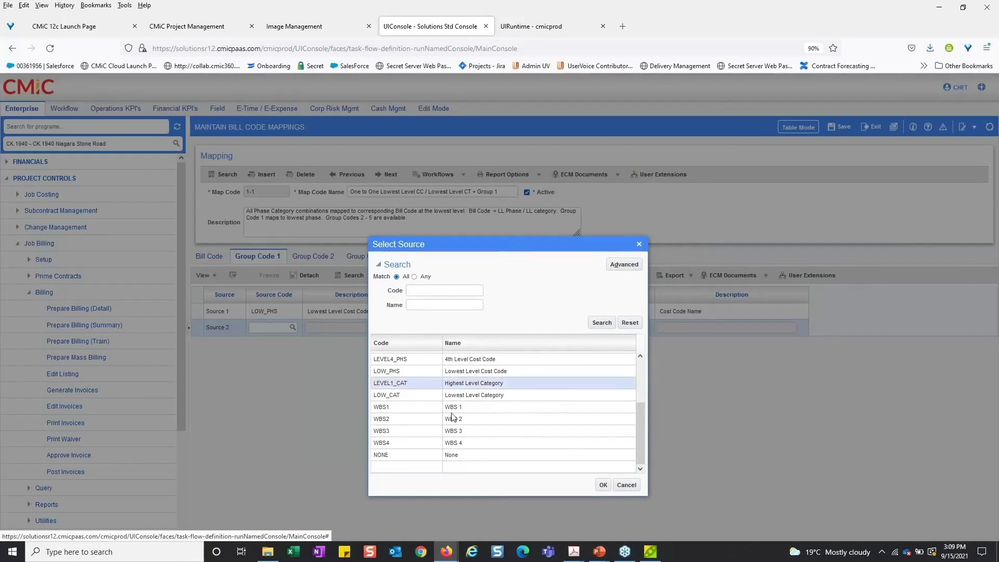
pyautogui.click(639, 244)
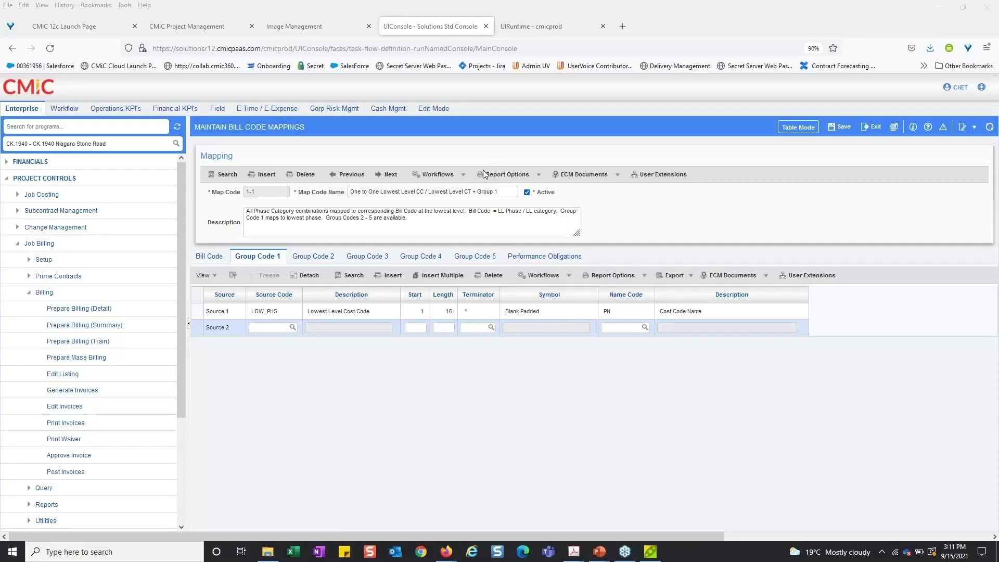
# Open the CK.1940.Draw.1.Images PDF from the CK.1940.Billing.Draw.1_part1 folder and view its last page
pyautogui.moveTo(269, 554)
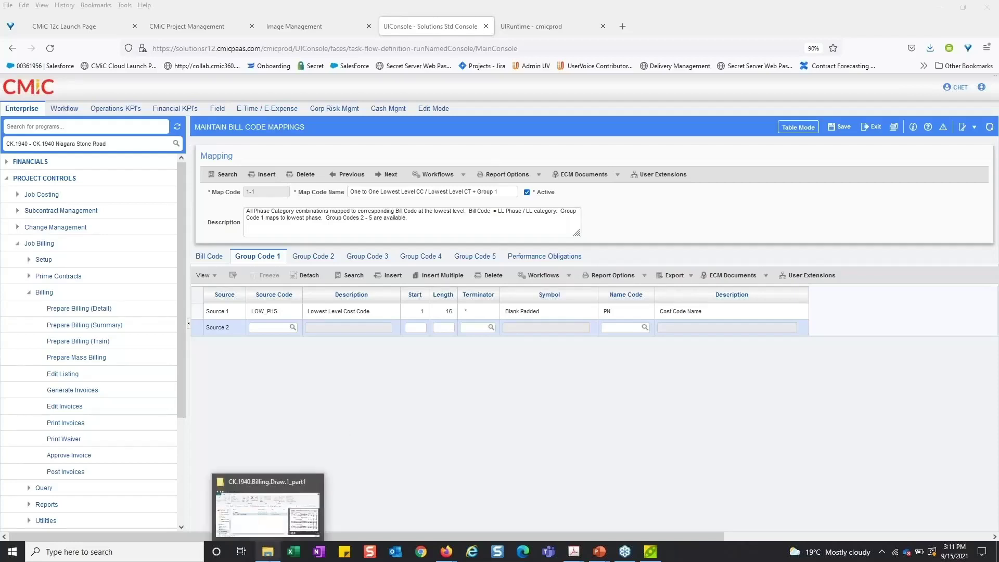
pyautogui.click(470, 468)
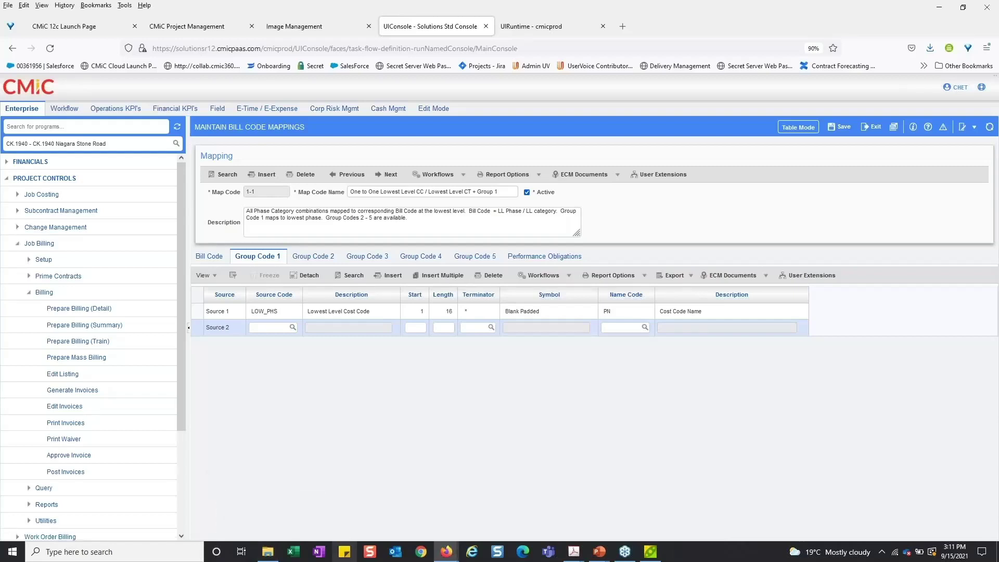
pyautogui.moveTo(271, 554)
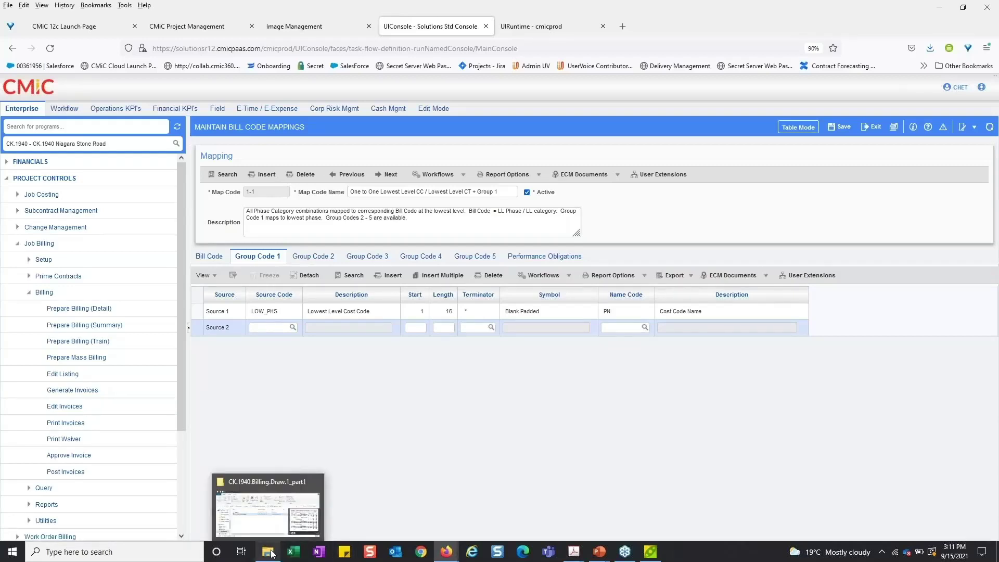
pyautogui.click(260, 481)
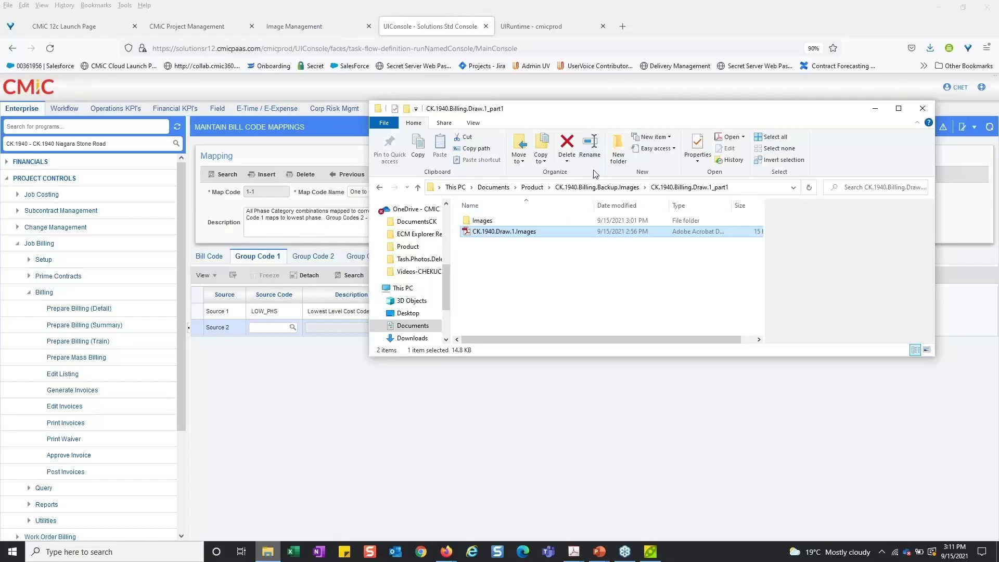
pyautogui.doubleClick(495, 232)
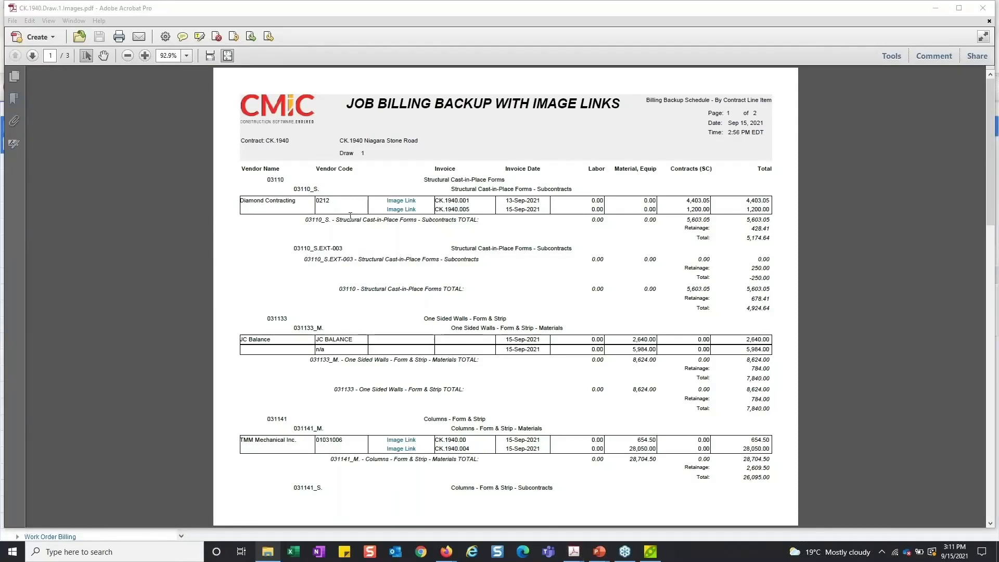
pyautogui.press('End')
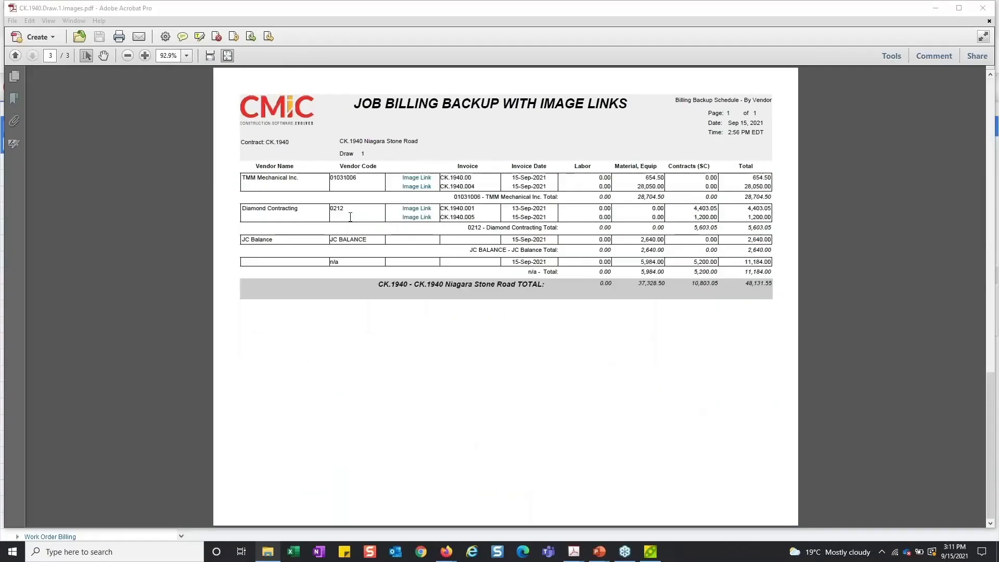
# Return to the first page of the billing backup PDF and switch to the CMiC console's Field area in Firefox
pyautogui.press('pageup')
pyautogui.press('pageup')
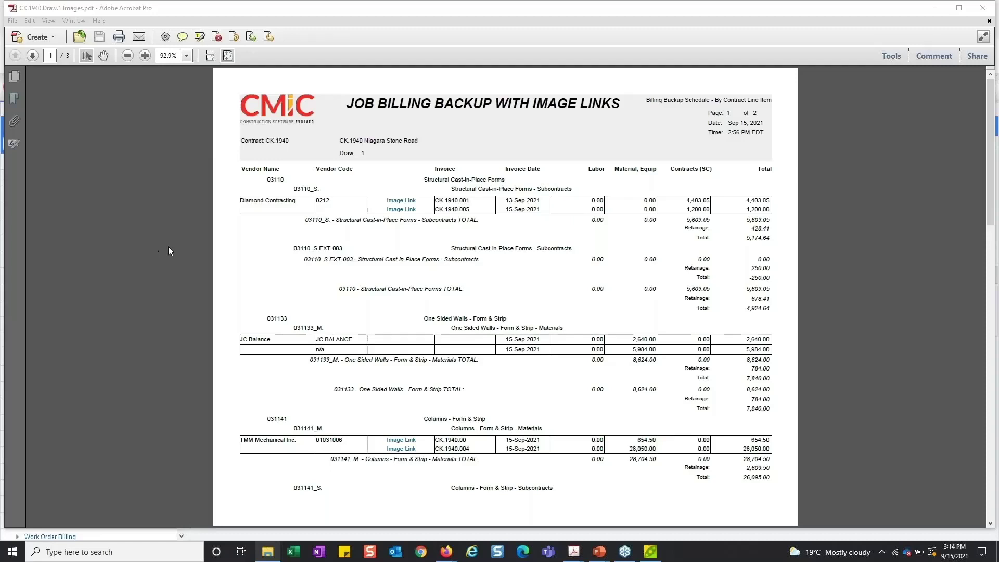
pyautogui.click(447, 551)
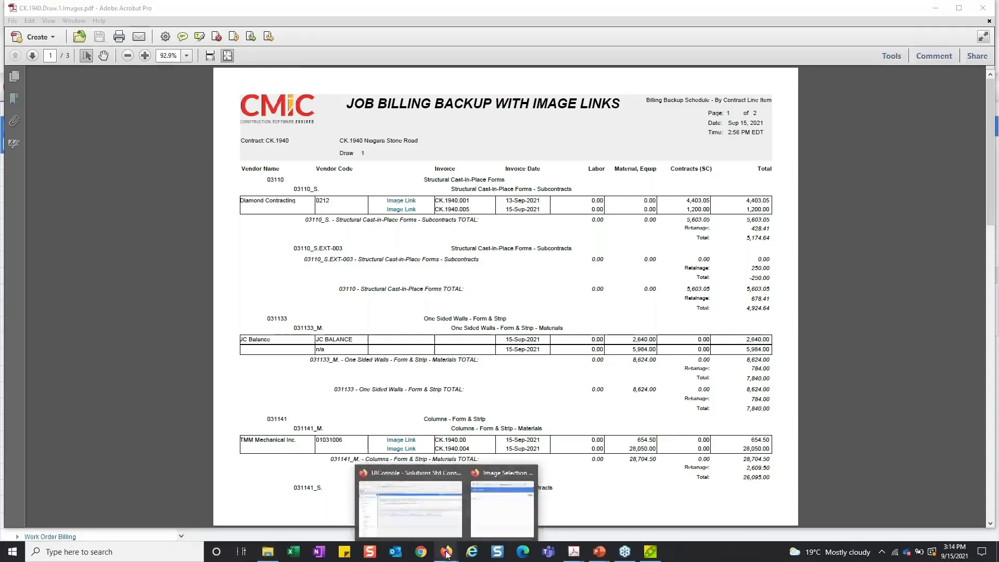
pyautogui.click(397, 483)
pyautogui.click(221, 108)
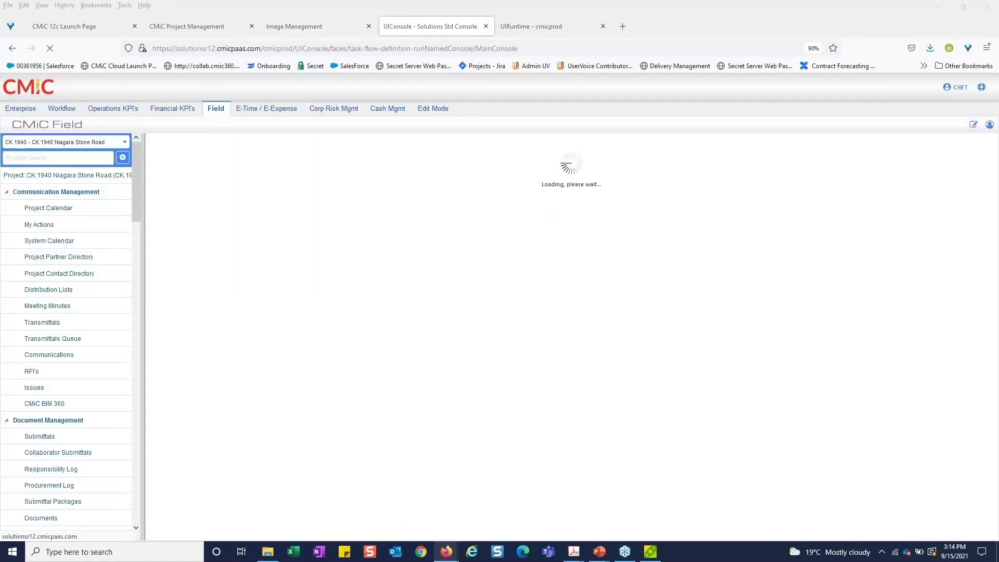
# Open the CK.1940 subcontract under Budget & Cost Management and examine the cost code and JB Bill Code columns in its Schedule of Values
pyautogui.click(7, 192)
pyautogui.click(7, 208)
pyautogui.click(6, 224)
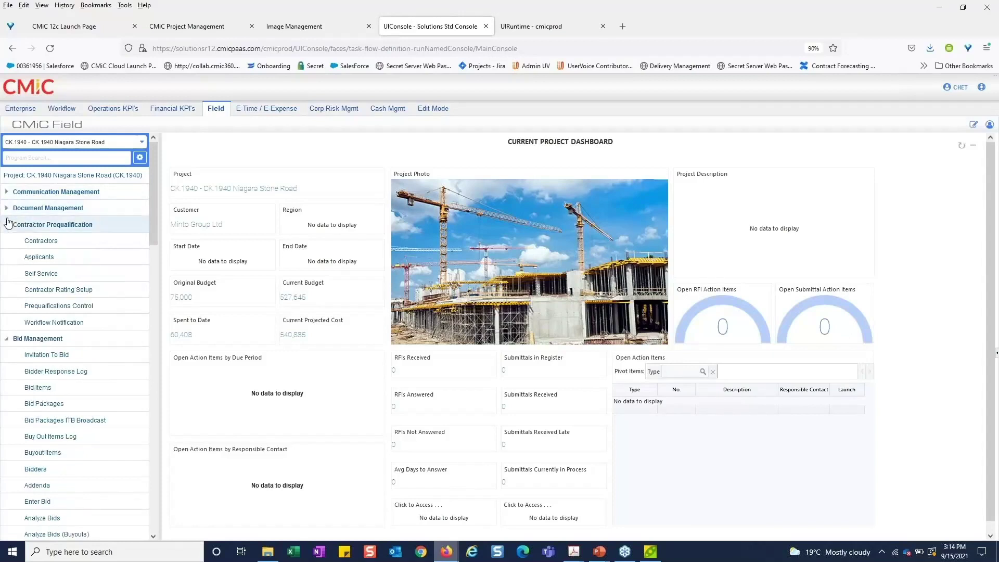
pyautogui.click(6, 240)
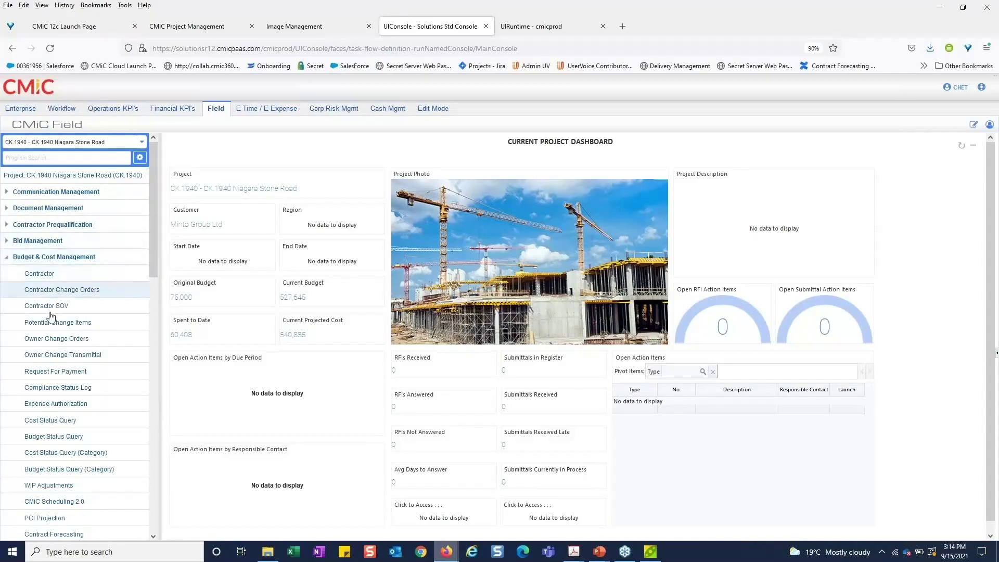
pyautogui.click(40, 273)
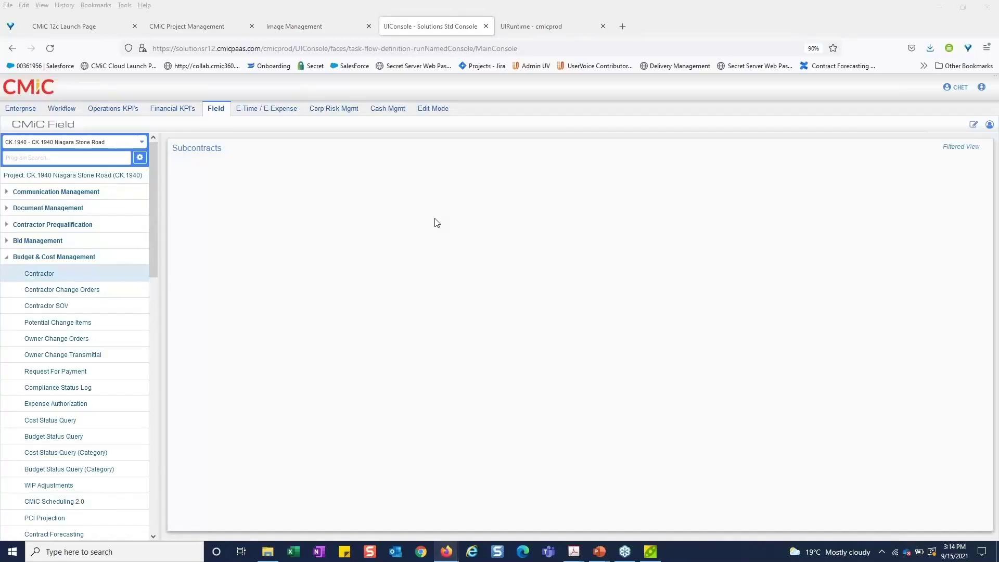
pyautogui.click(308, 253)
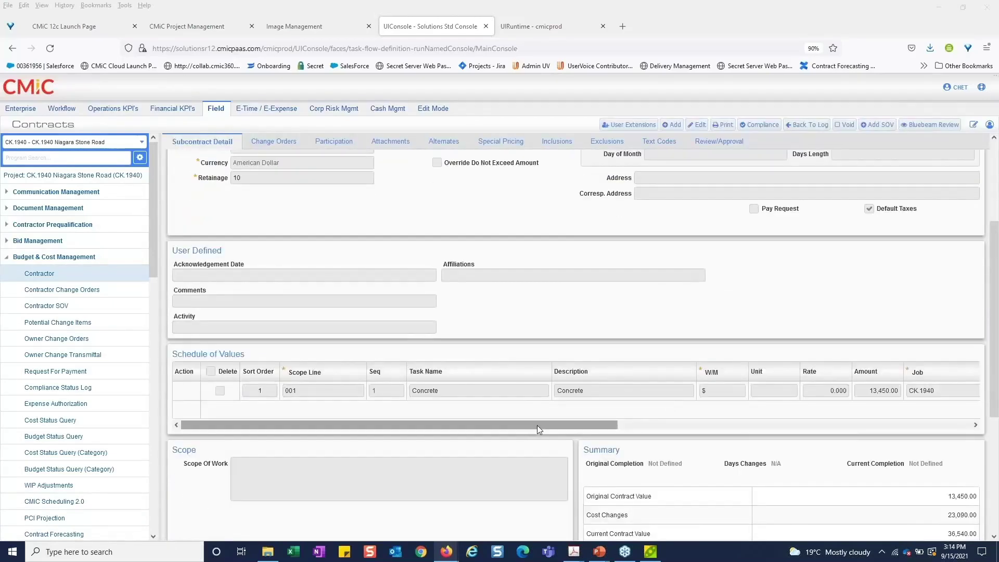
pyautogui.moveTo(537, 426); pyautogui.dragTo(889, 426)
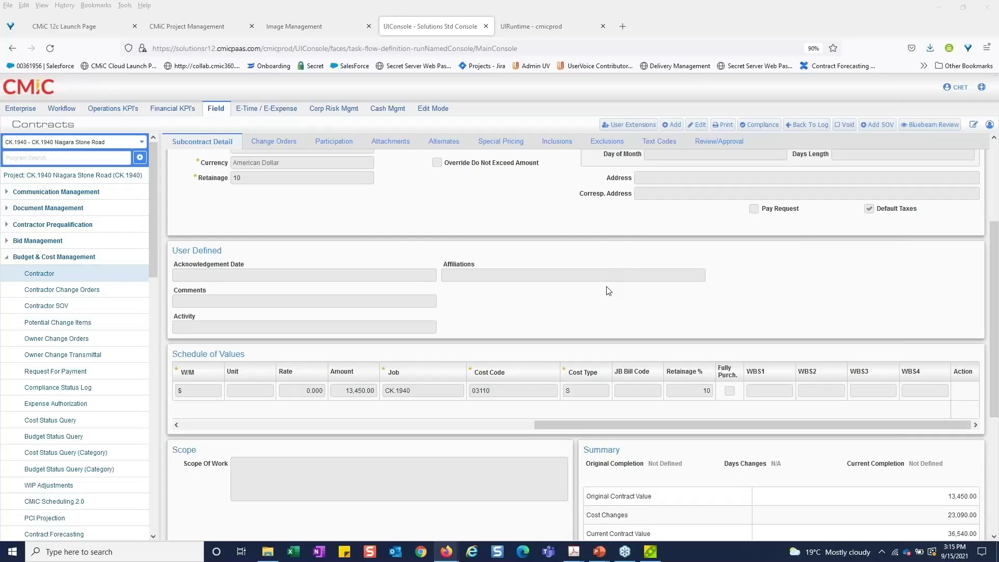
pyautogui.click(205, 26)
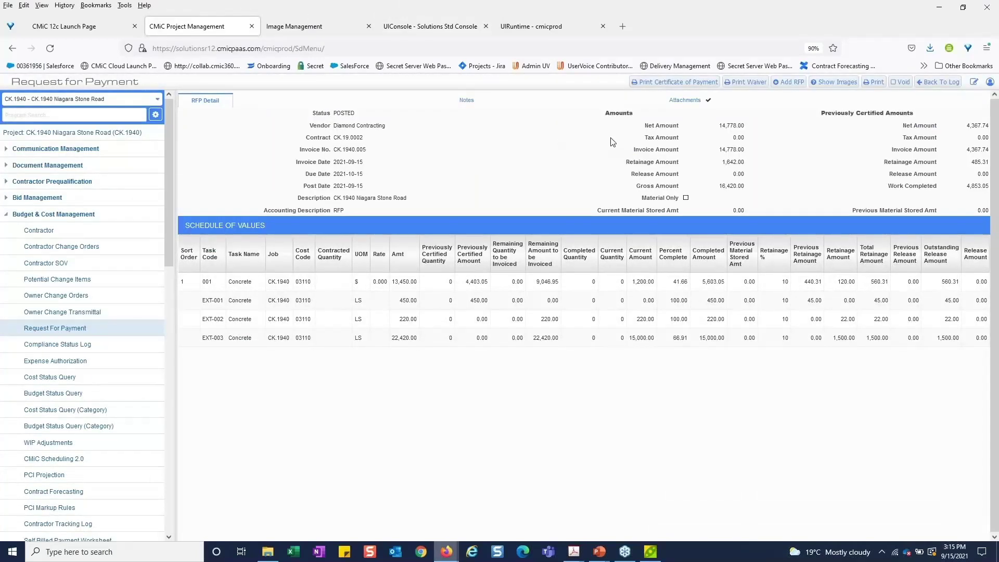
pyautogui.click(458, 26)
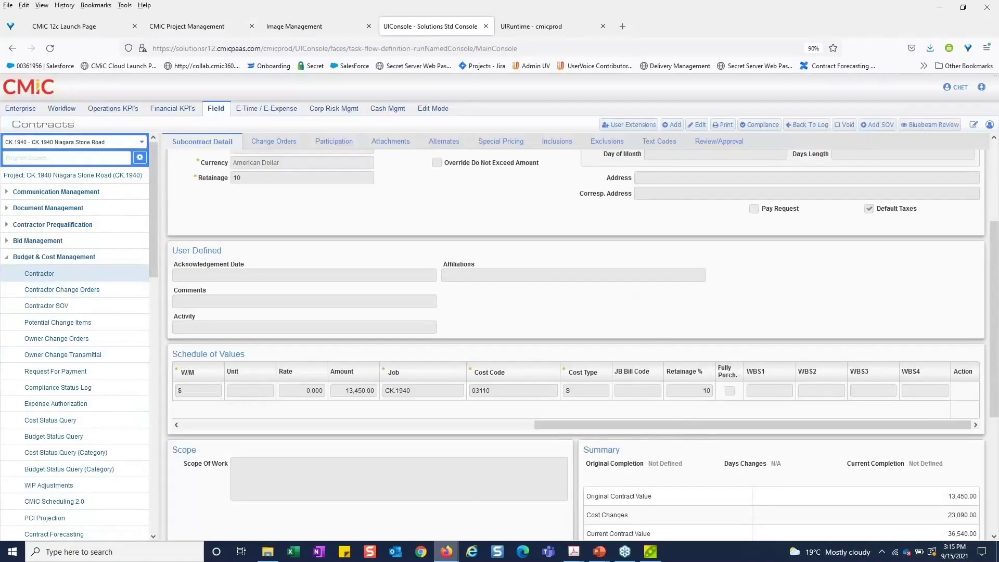
# Open the Enter Contract program under Job Billing's Prime Contracts in the Enterprise area
pyautogui.click(26, 109)
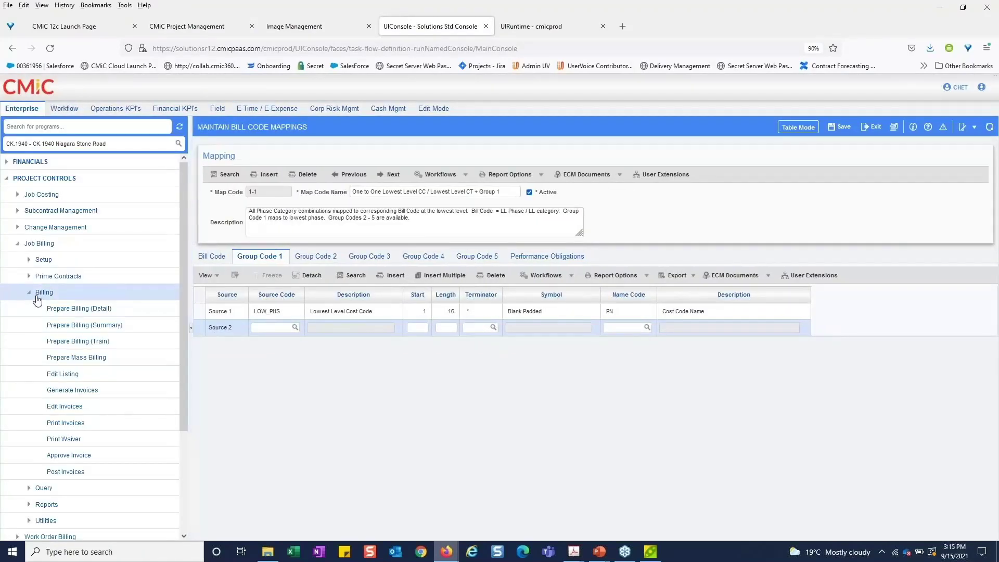
pyautogui.click(30, 293)
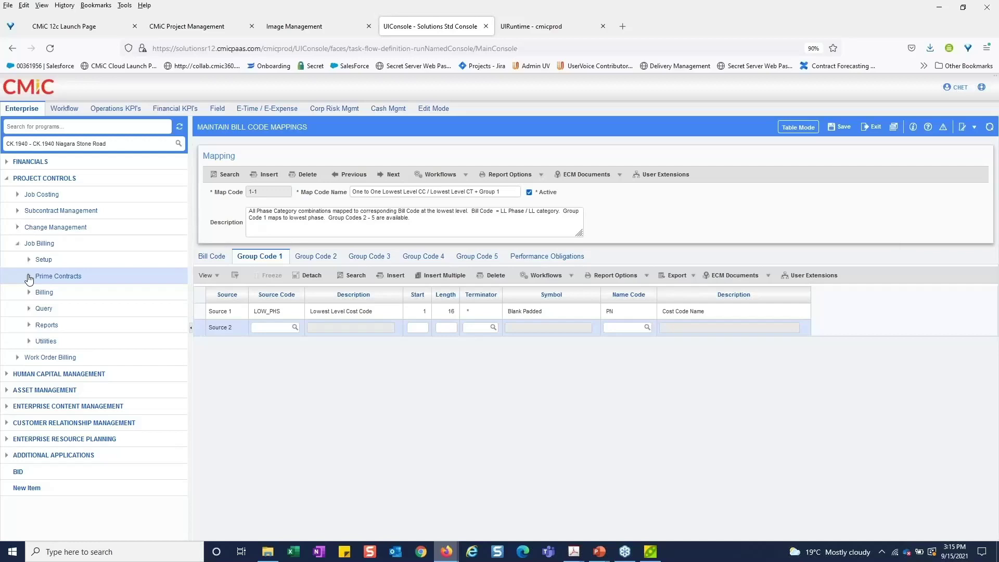
pyautogui.click(29, 277)
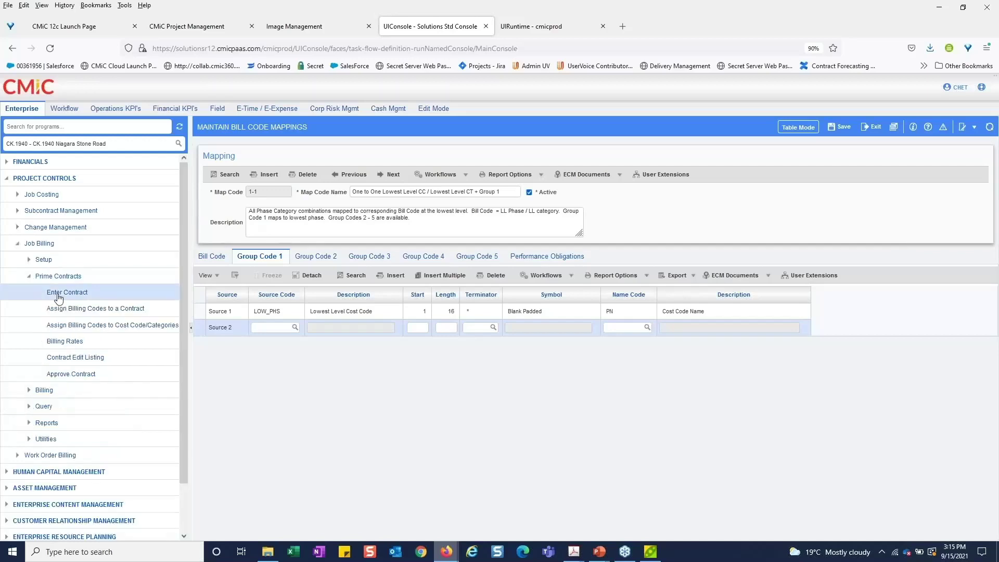
pyautogui.click(58, 293)
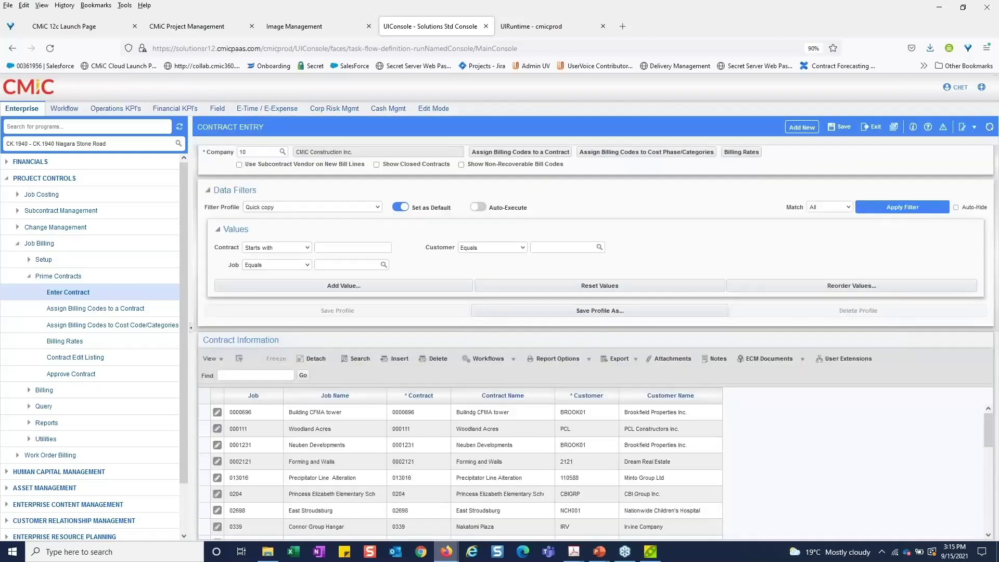
# Find ck.1990.01 in the contract list and open that contract's record
pyautogui.click(240, 375)
pyautogui.write('ck.194')
pyautogui.press('BackSpace')
pyautogui.press('BackSpace')
pyautogui.press('BackSpace')
pyautogui.write('1990.01')
pyautogui.click(303, 375)
pyautogui.click(241, 416)
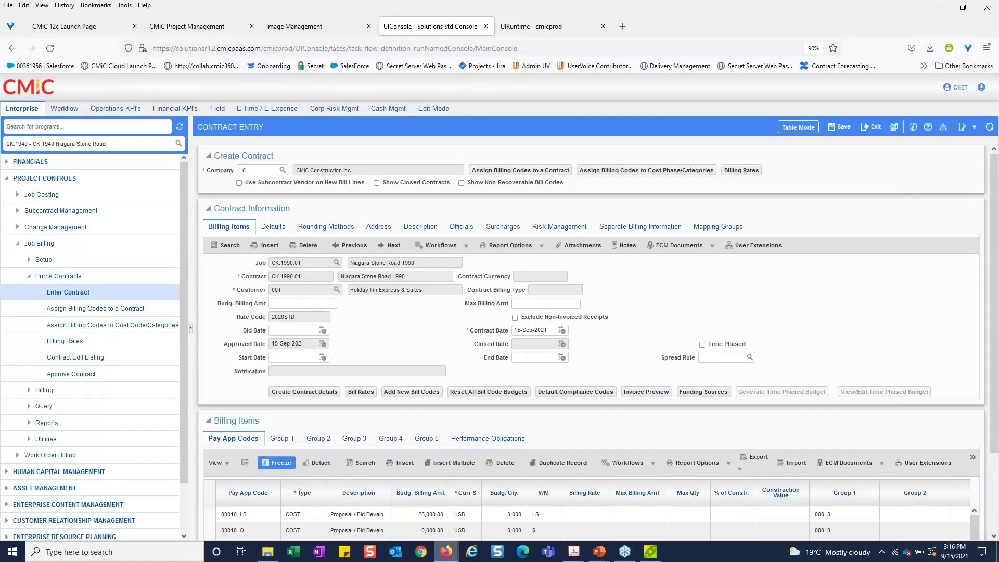
# Delete contract CK.1990.01 with all its details and associated bill codes, and save
pyautogui.click(304, 245)
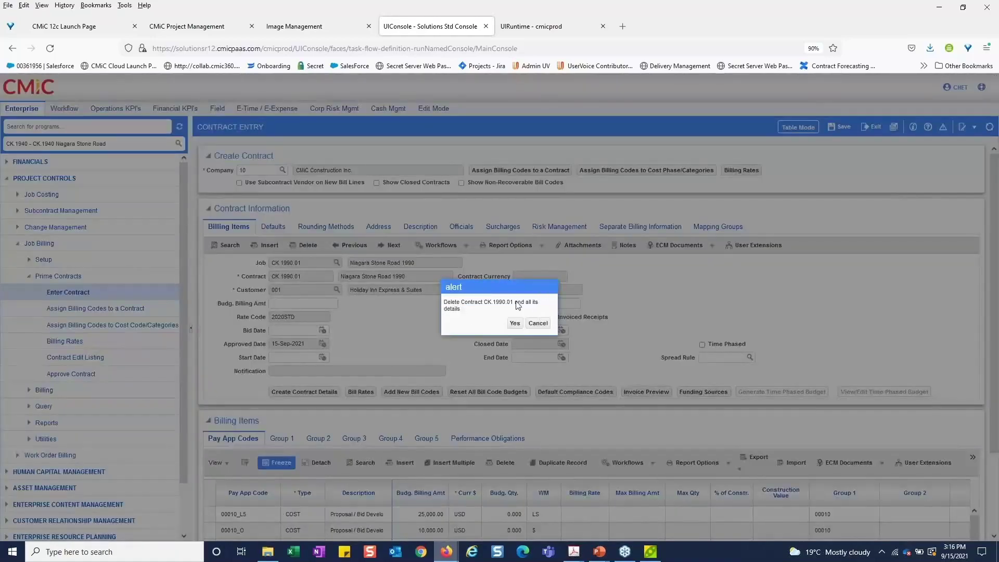
pyautogui.click(515, 323)
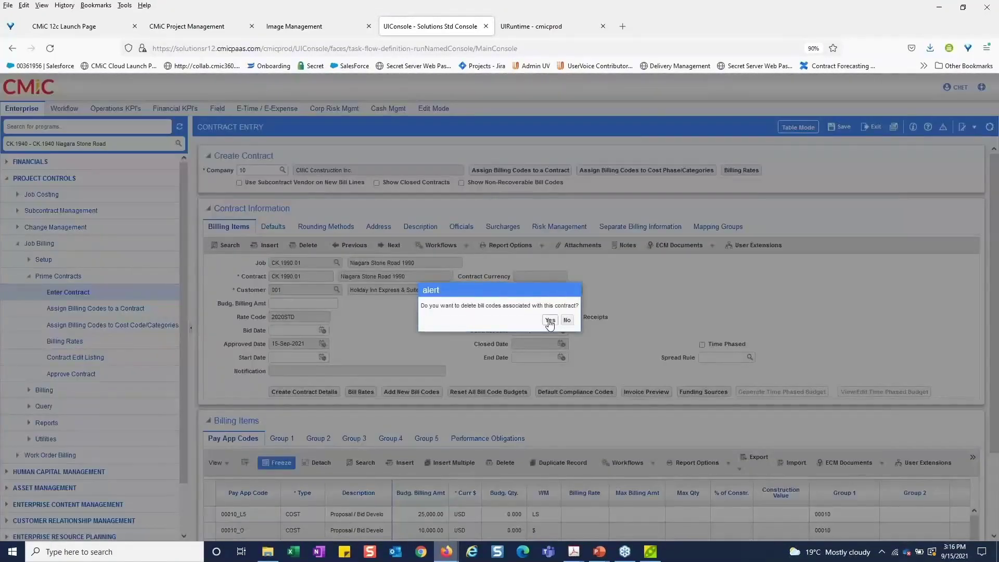
pyautogui.click(550, 320)
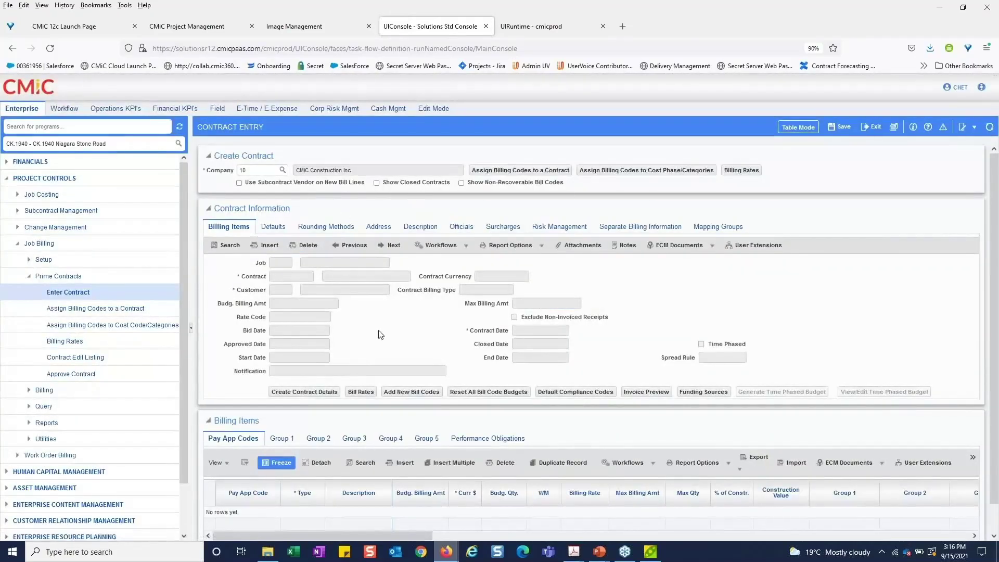
pyautogui.click(847, 128)
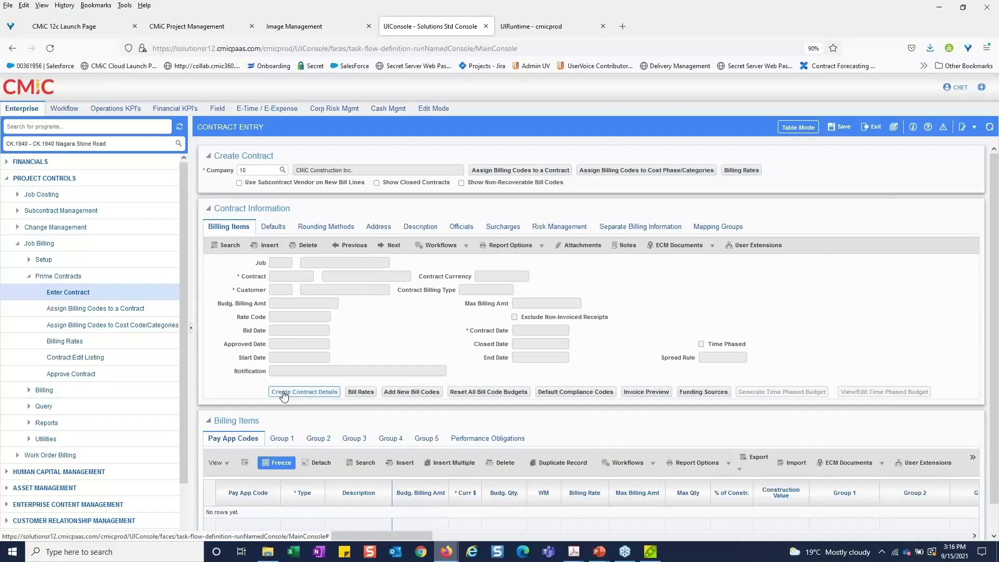
pyautogui.click(283, 393)
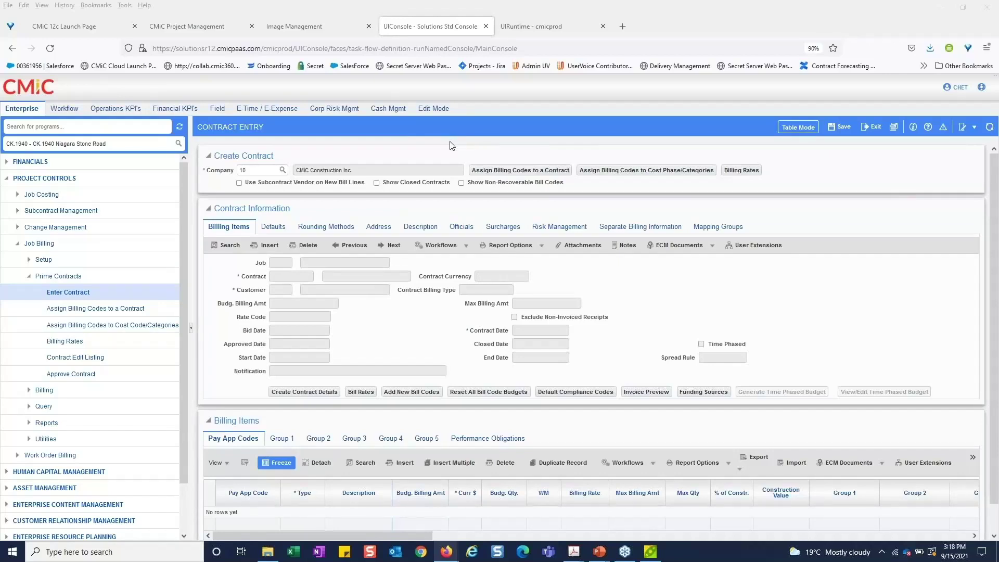
pyautogui.click(18, 243)
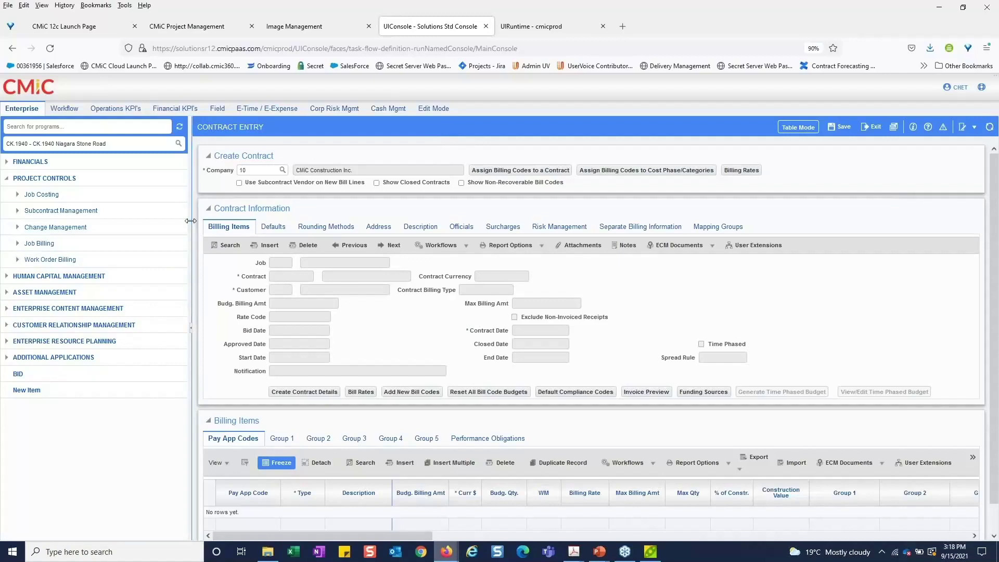
pyautogui.moveTo(192, 219); pyautogui.dragTo(184, 220)
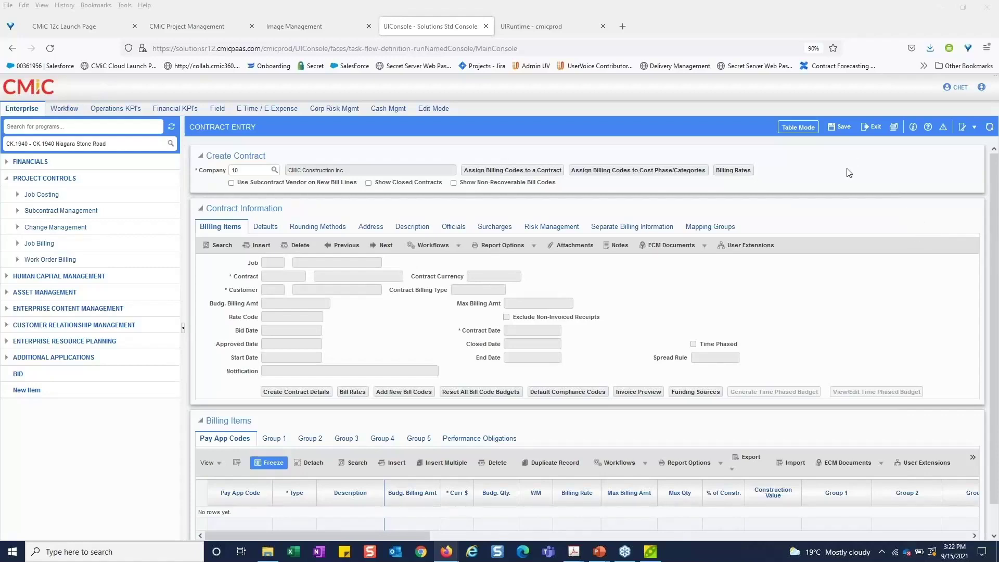
pyautogui.click(865, 149)
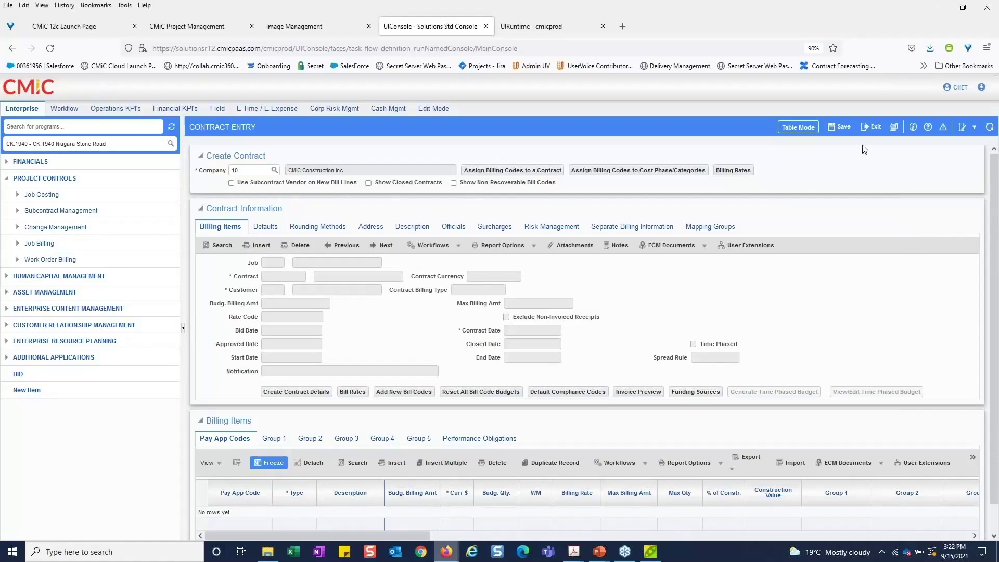